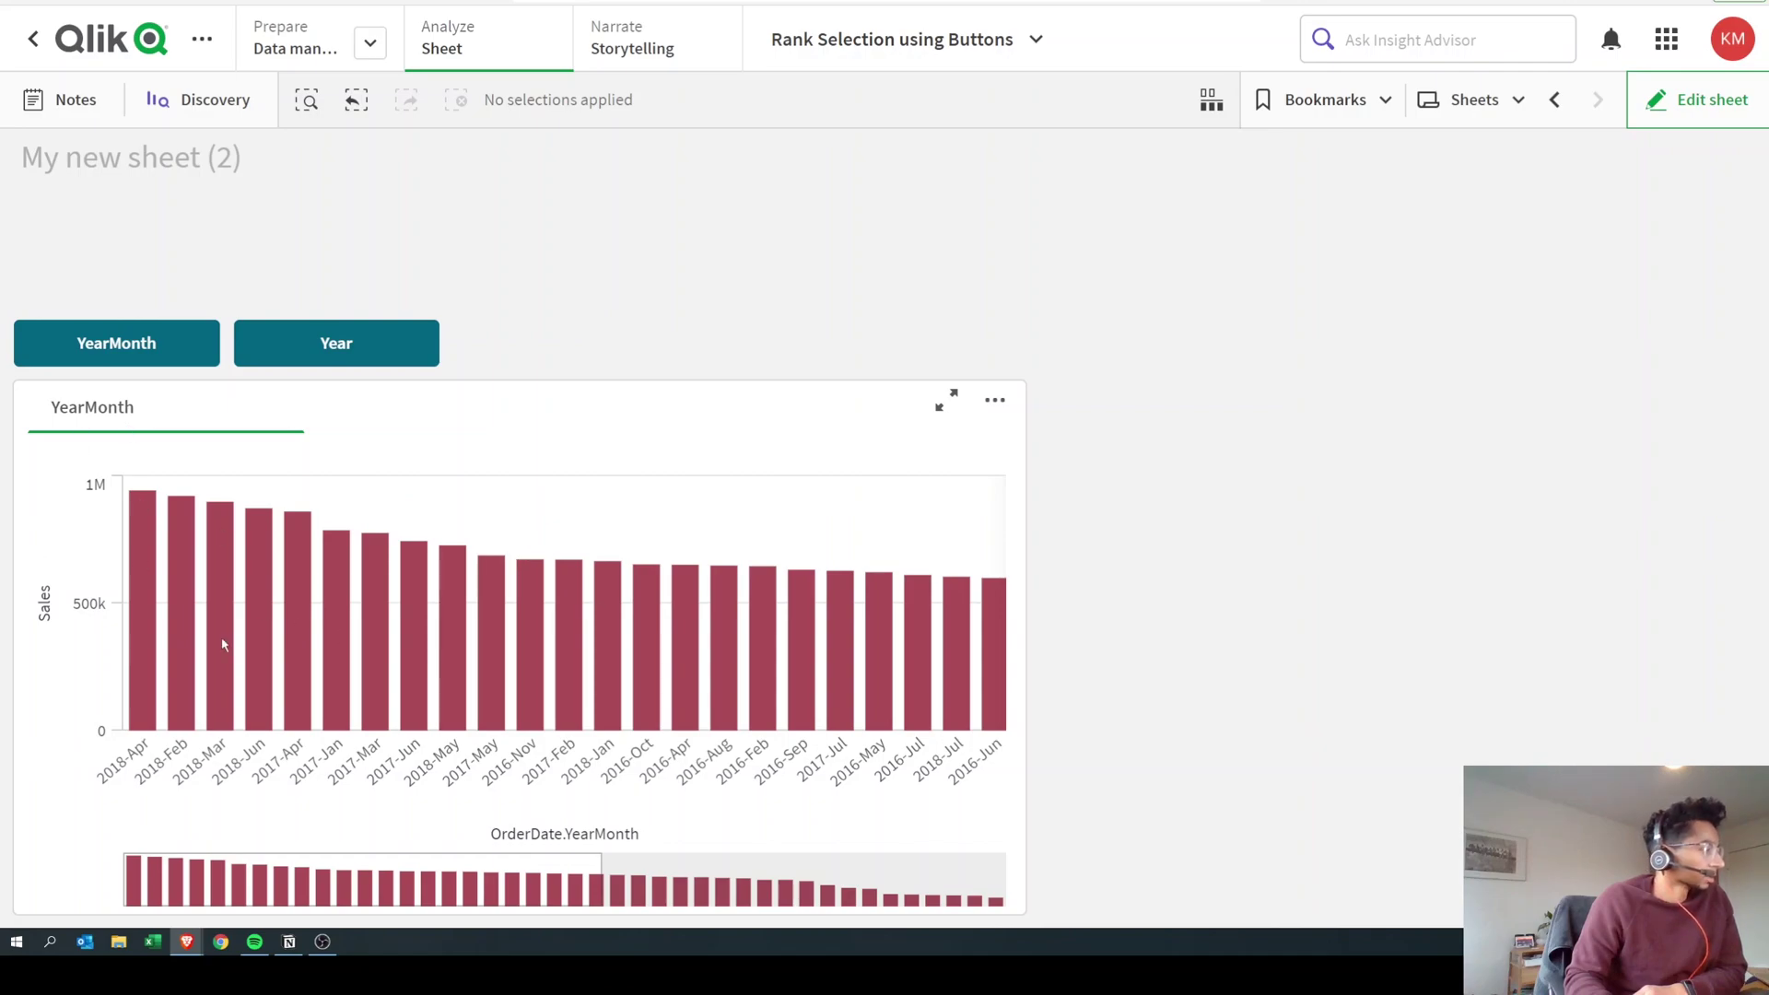
Preview the container switched to the Year chart, then open My new sheet (2) for editing
click(351, 353)
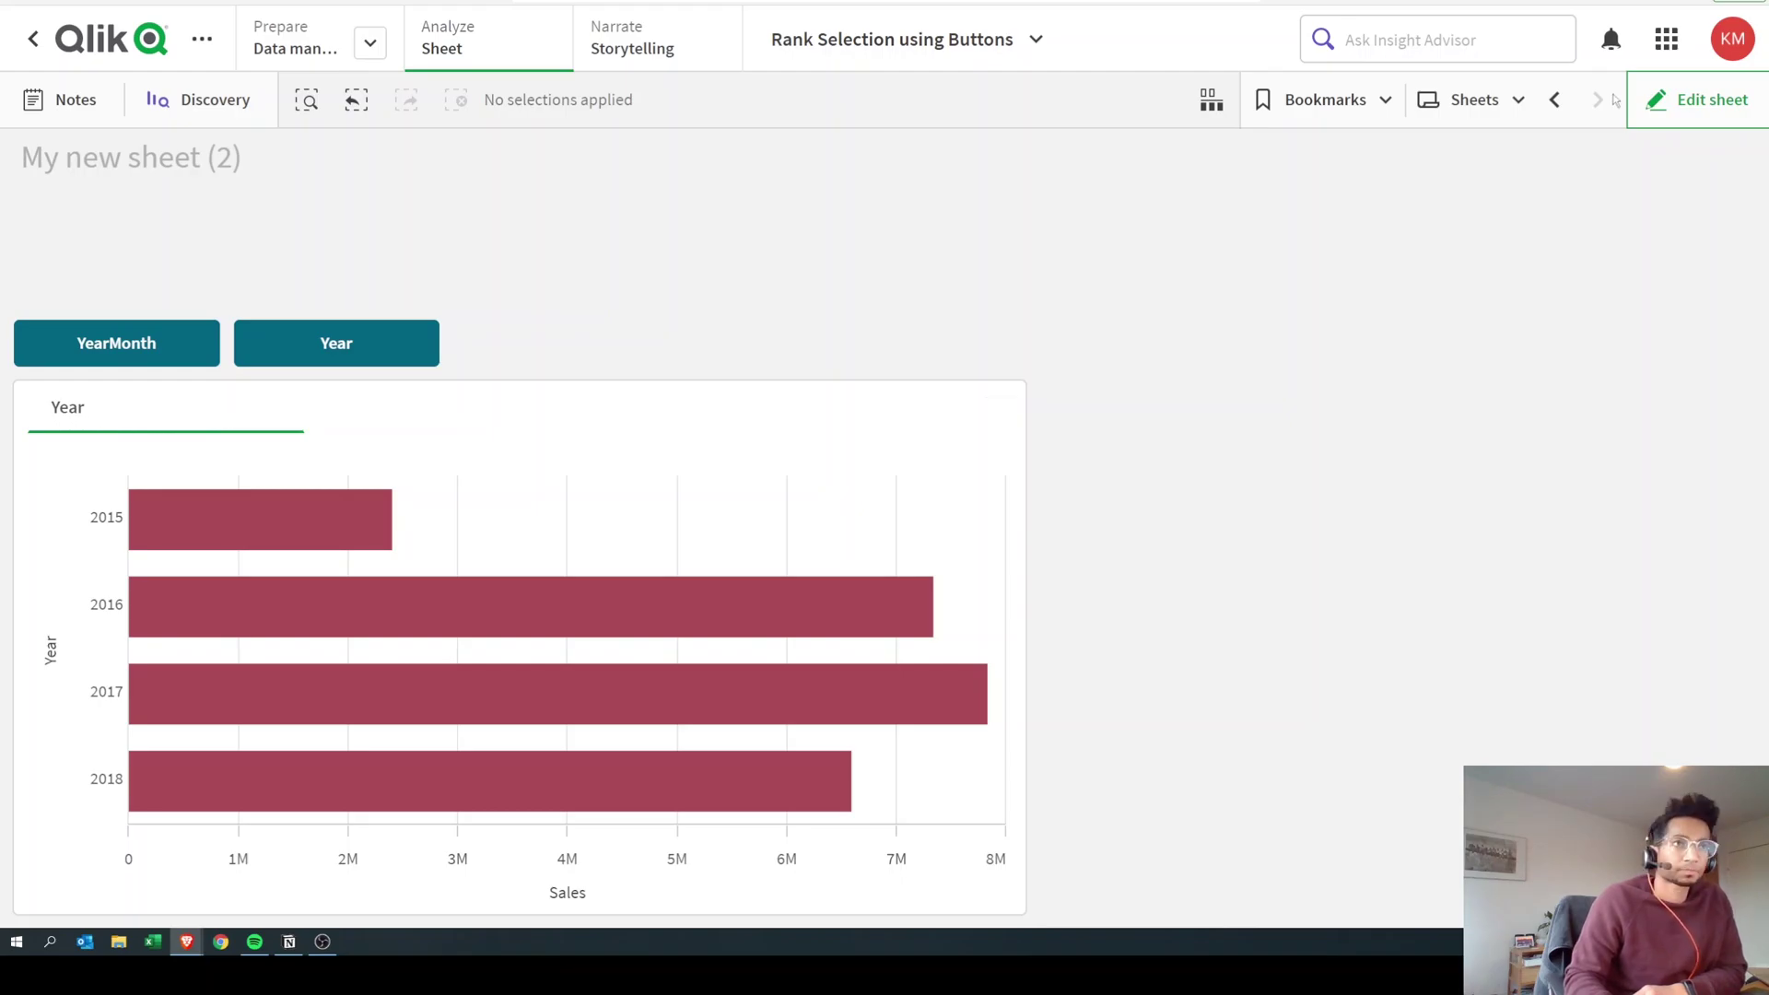
click(1654, 102)
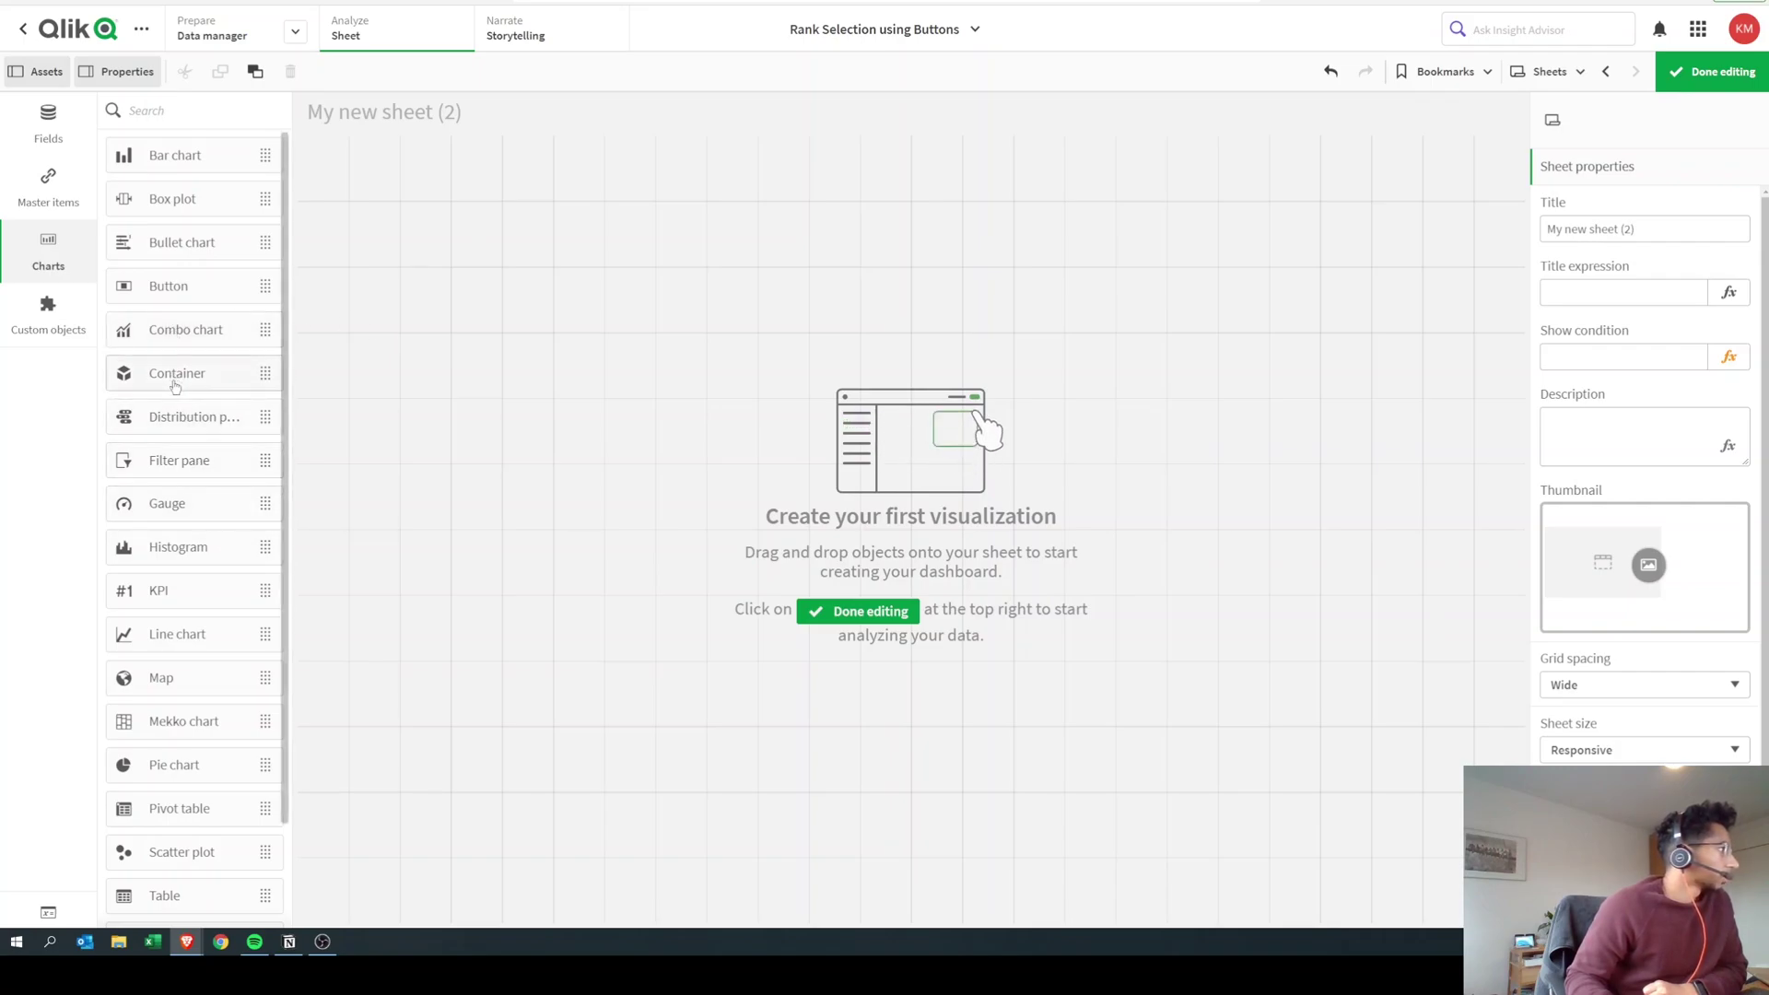
Drop a container onto the empty sheet and place a bar chart inside it
drag(174, 373, 708, 564)
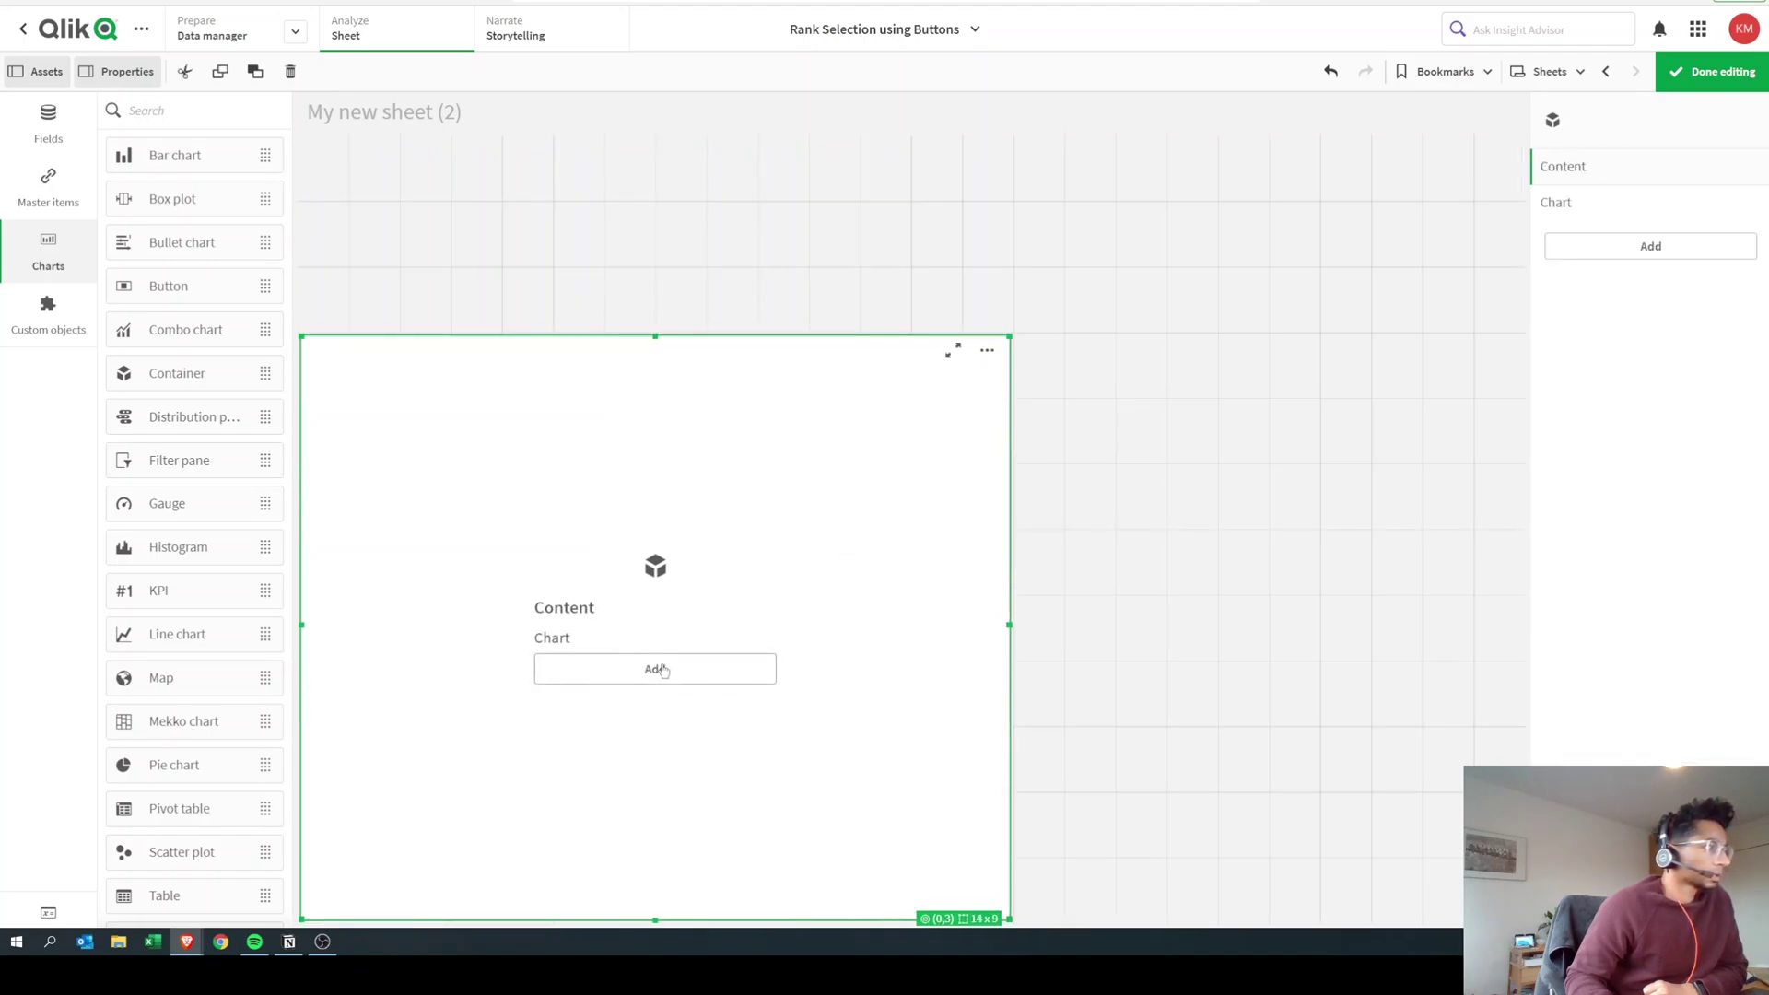
click(662, 671)
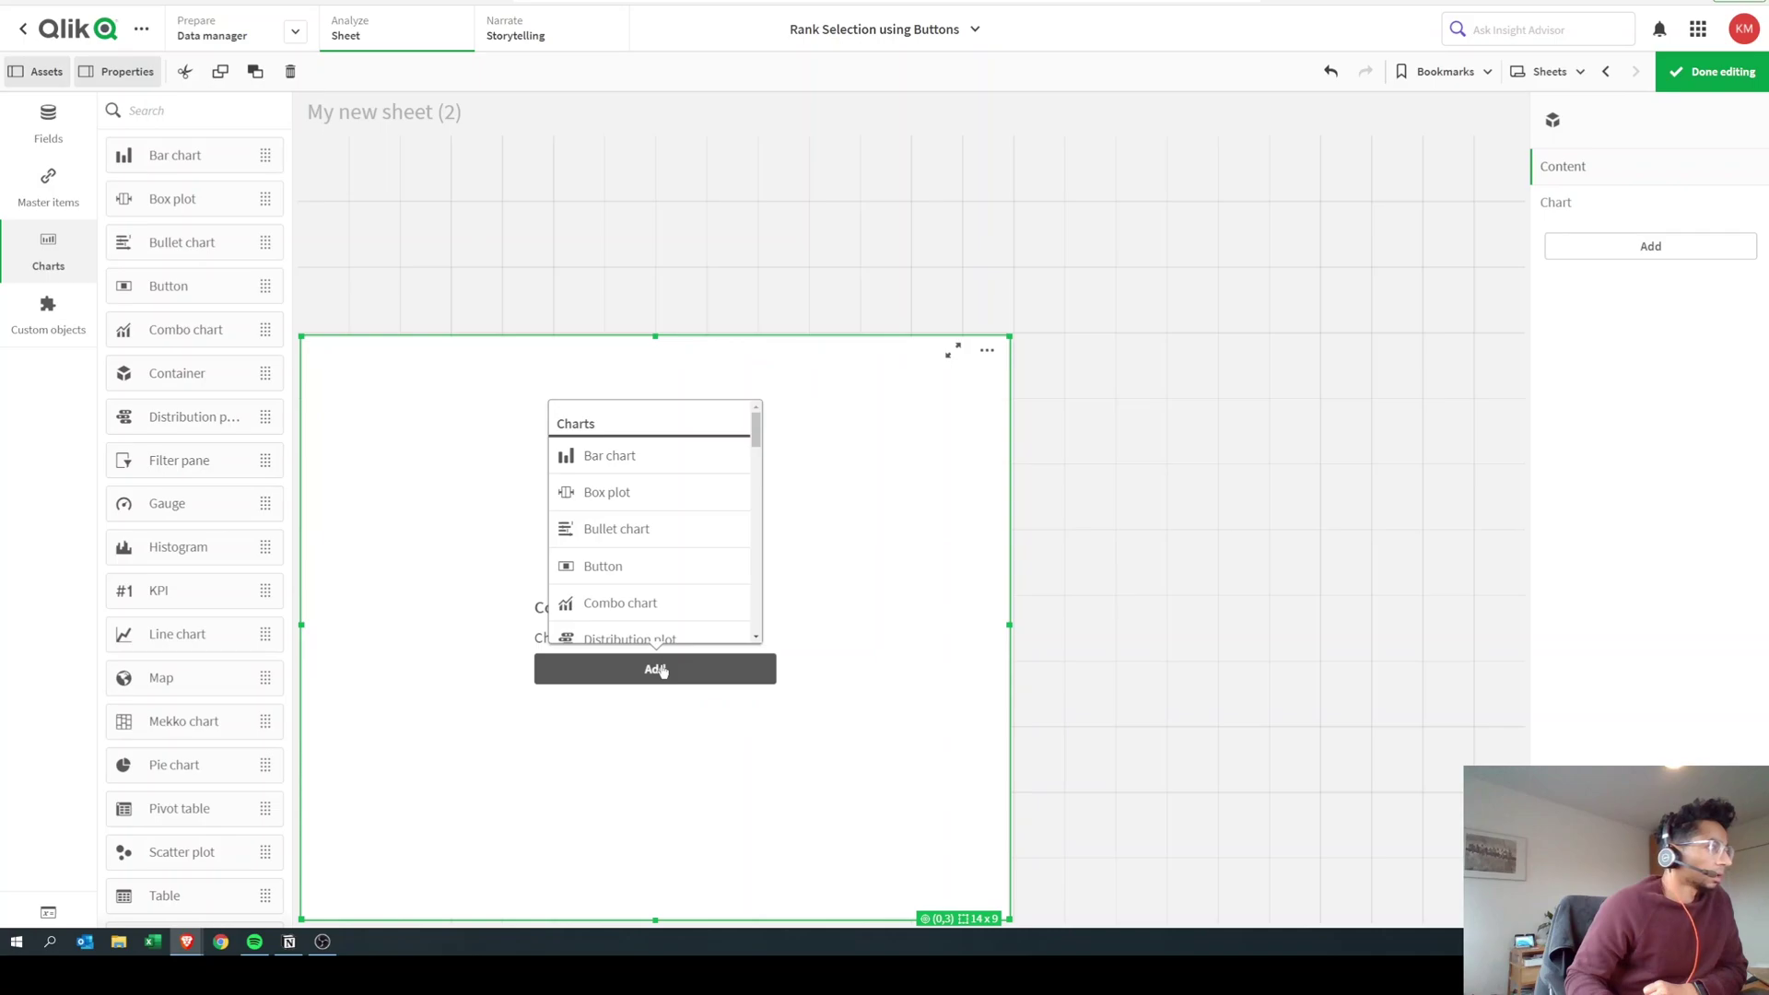
click(607, 473)
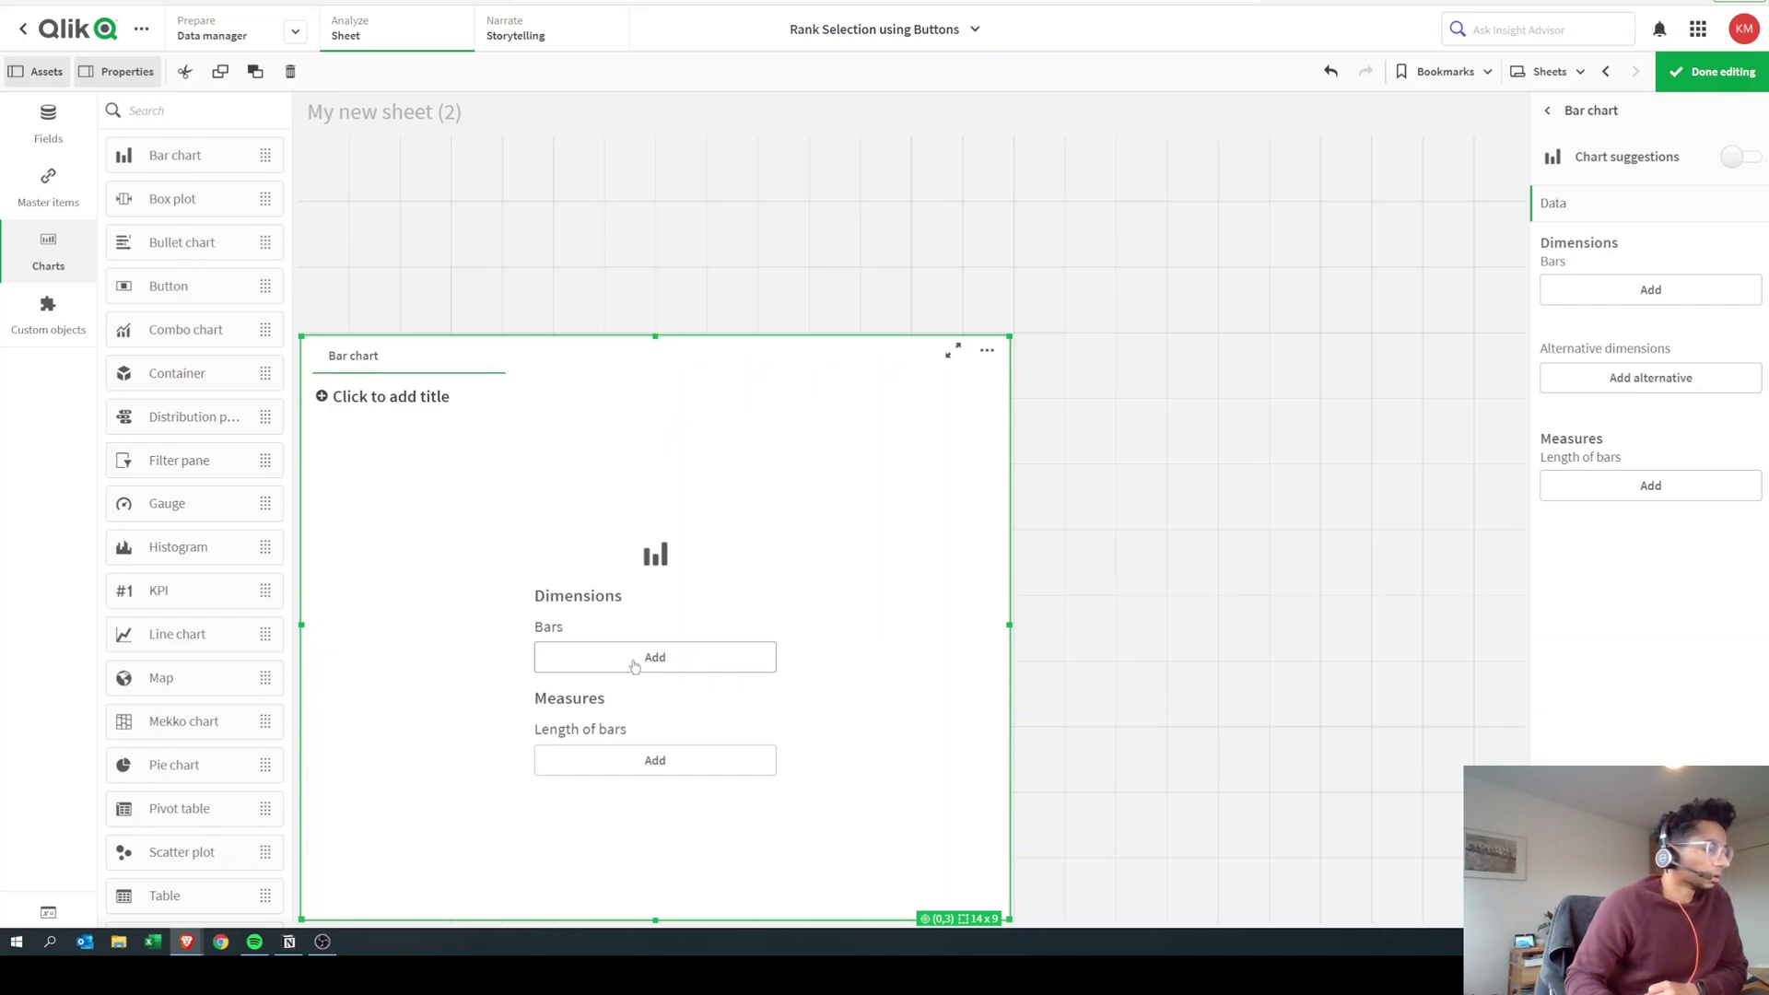
Give the bar chart dimension OrderDate.YearMonth and measure Sales
click(689, 667)
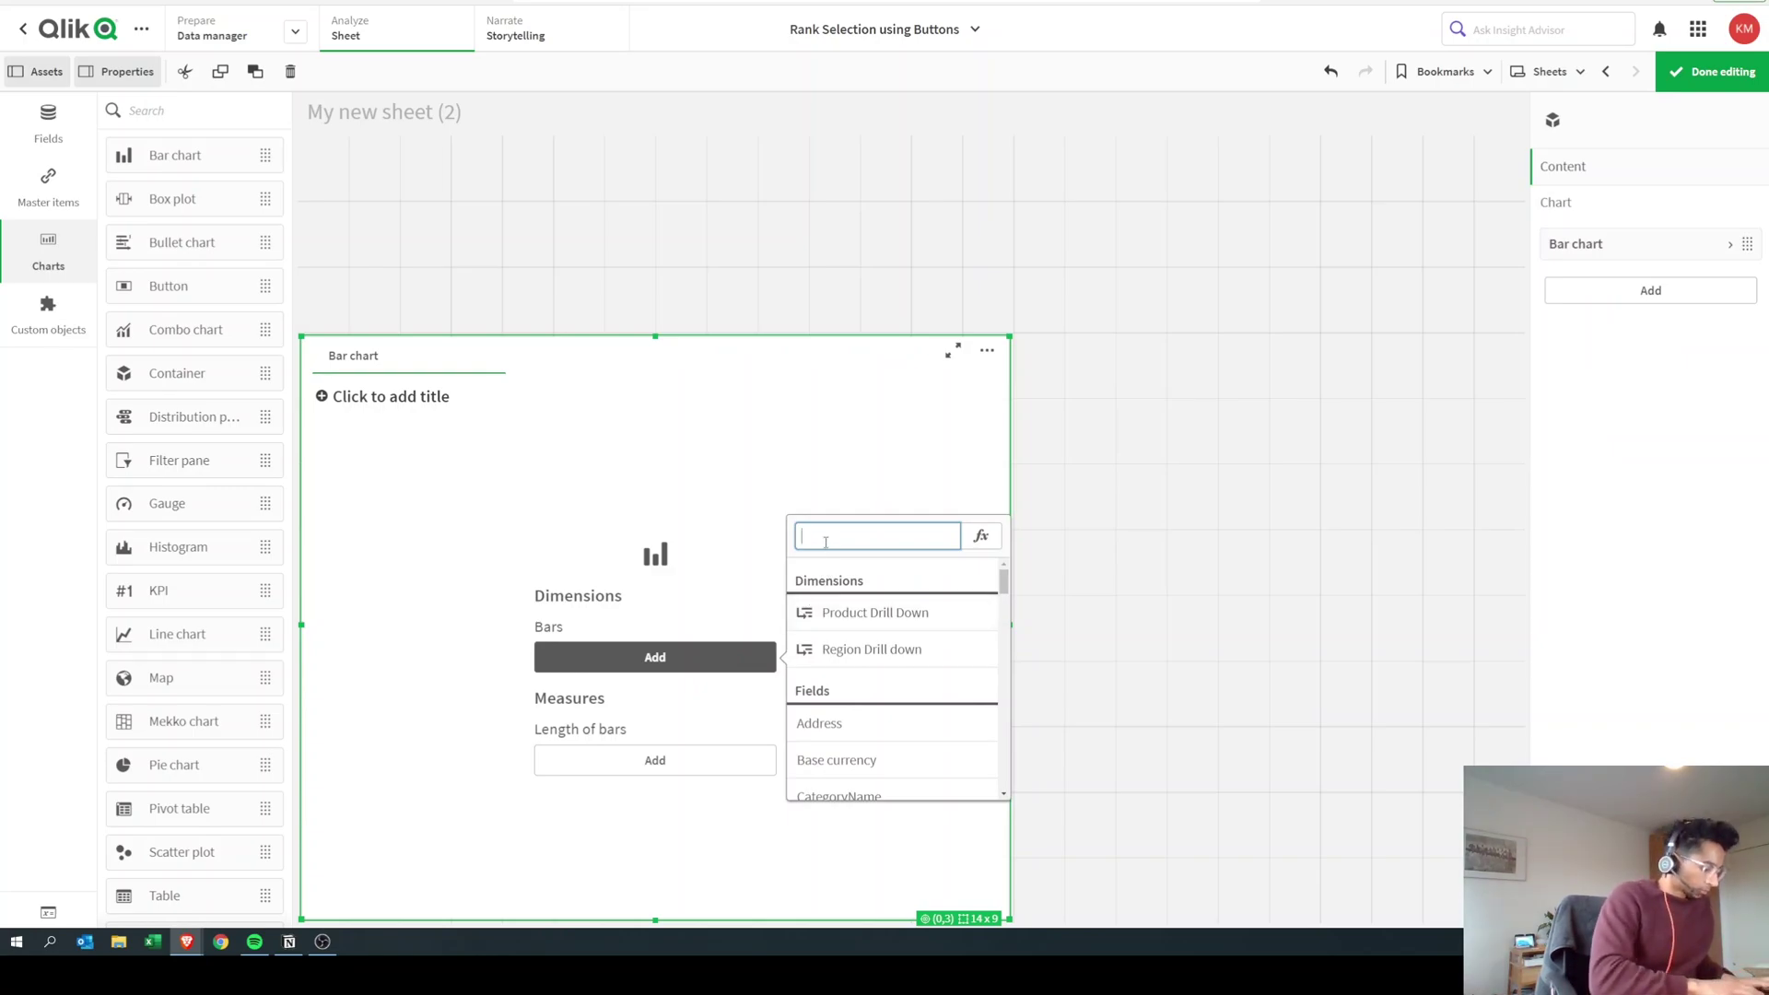
text(mon)
key(Down)
key(Down)
key(Down)
key(Down)
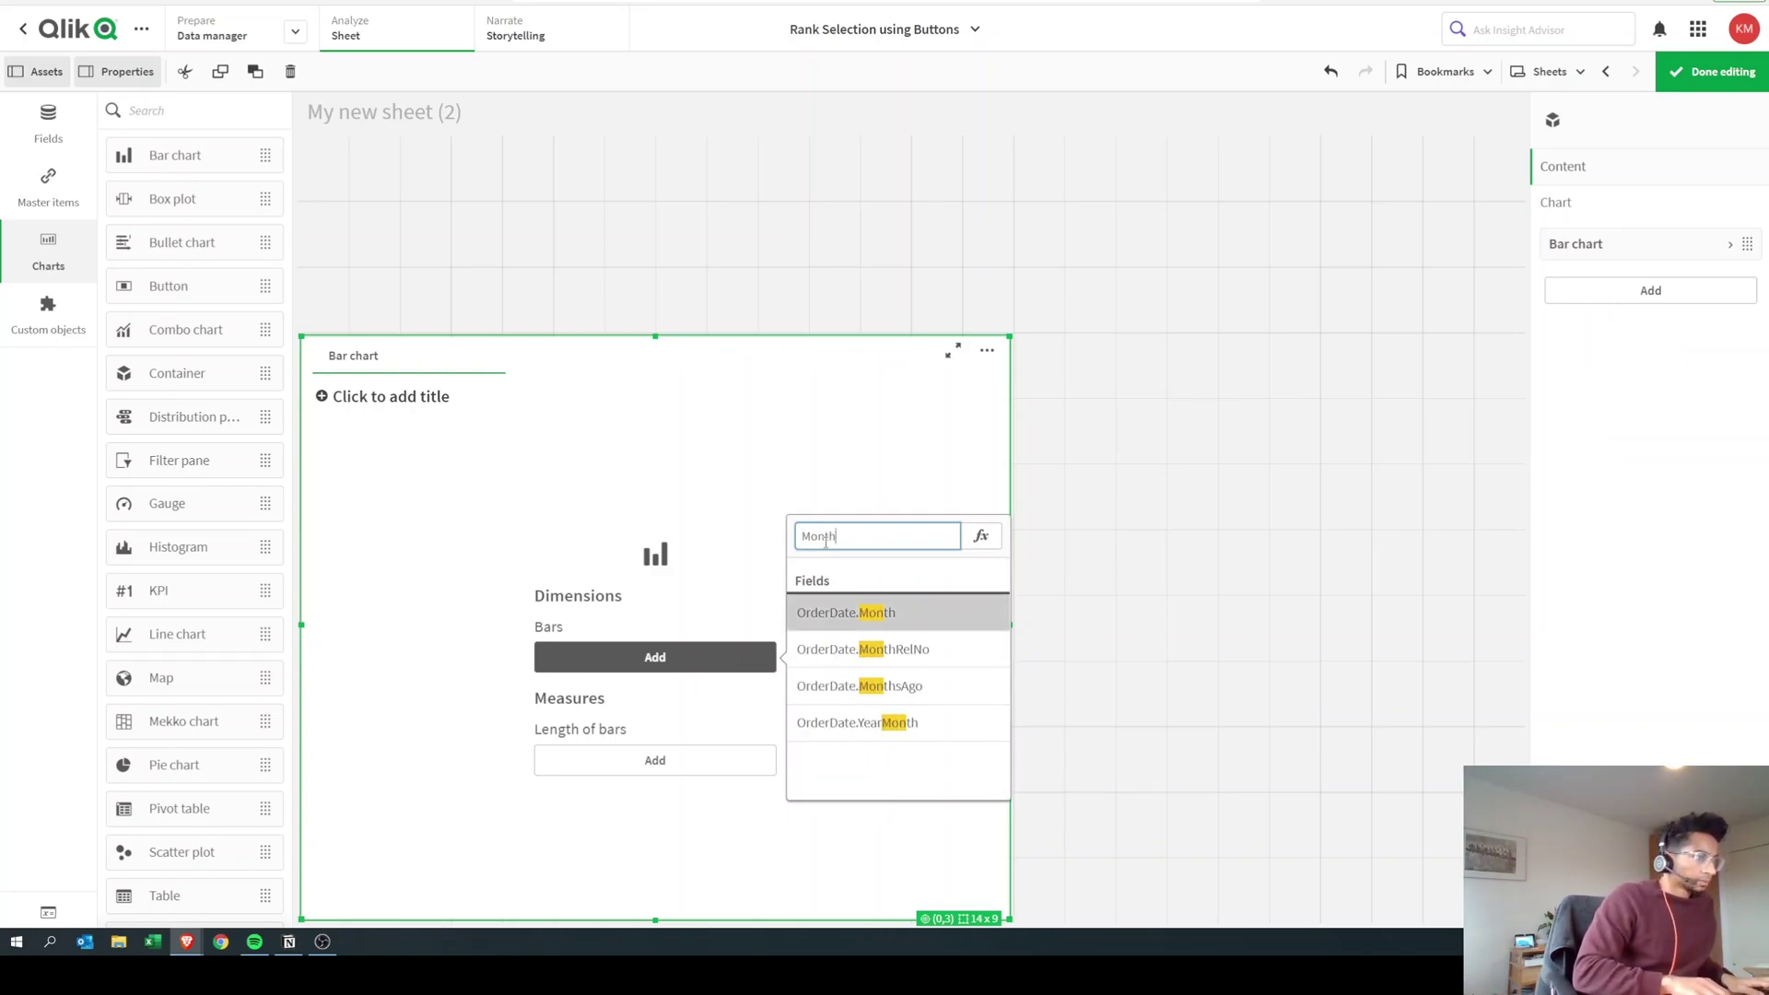
key(Return)
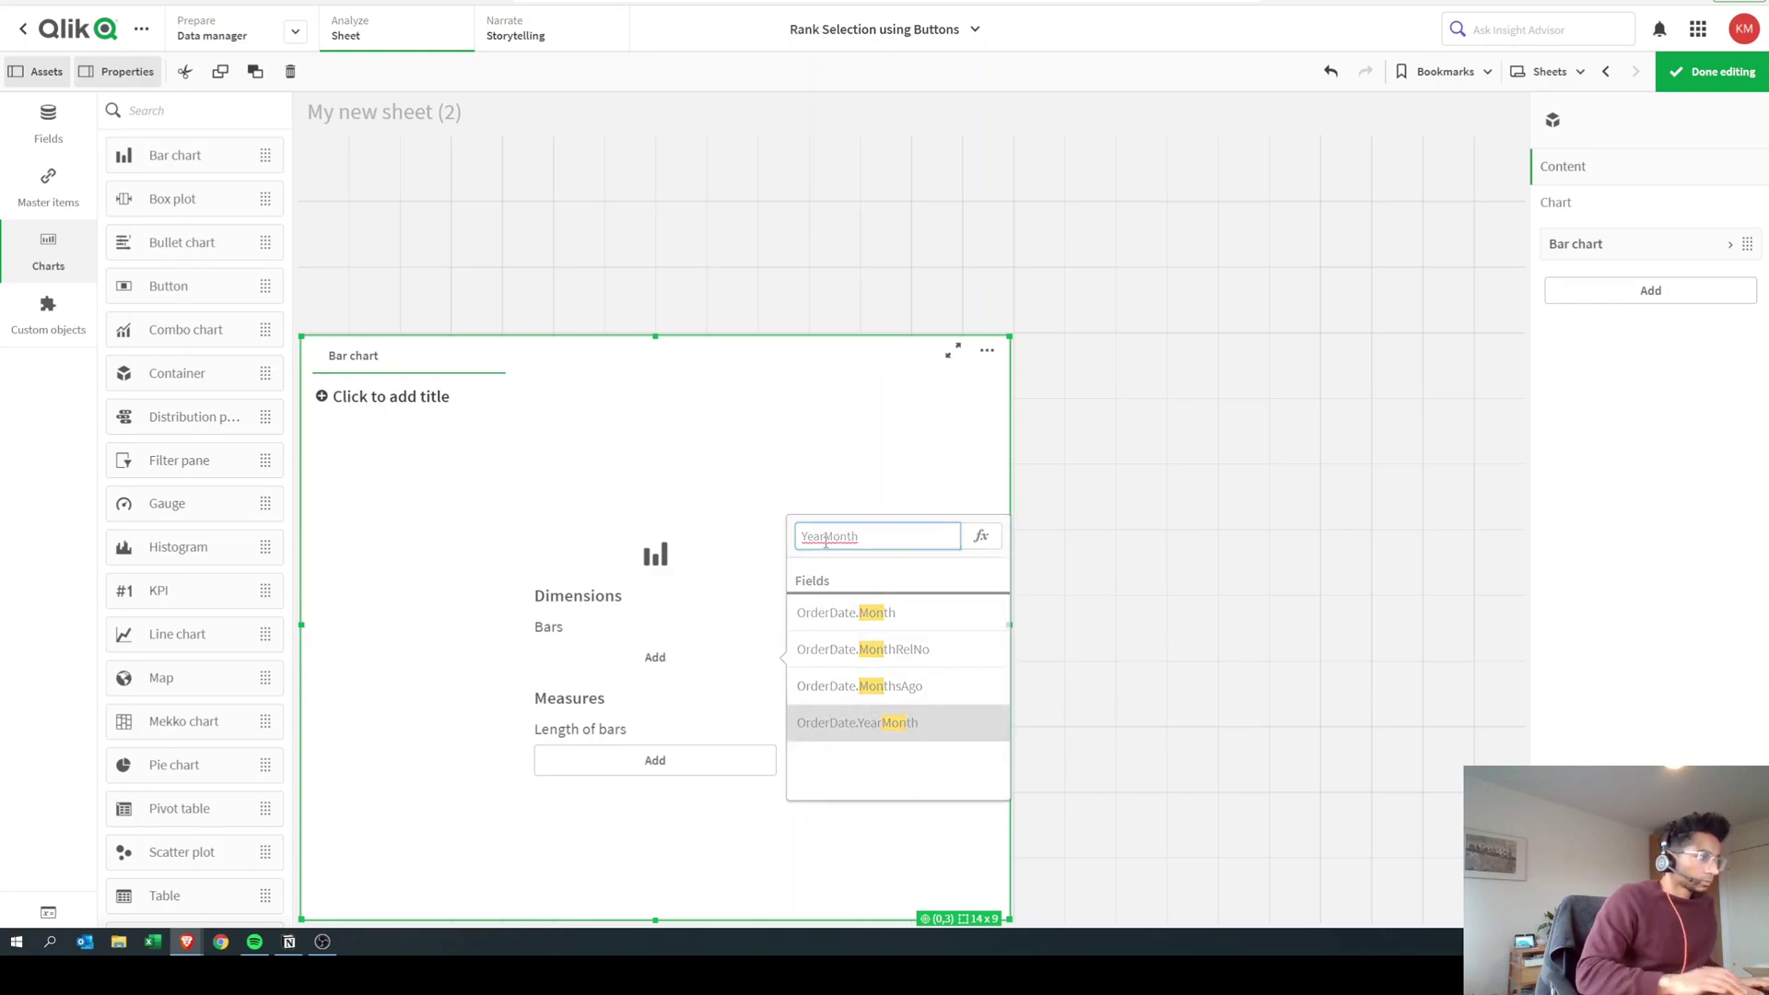
click(654, 761)
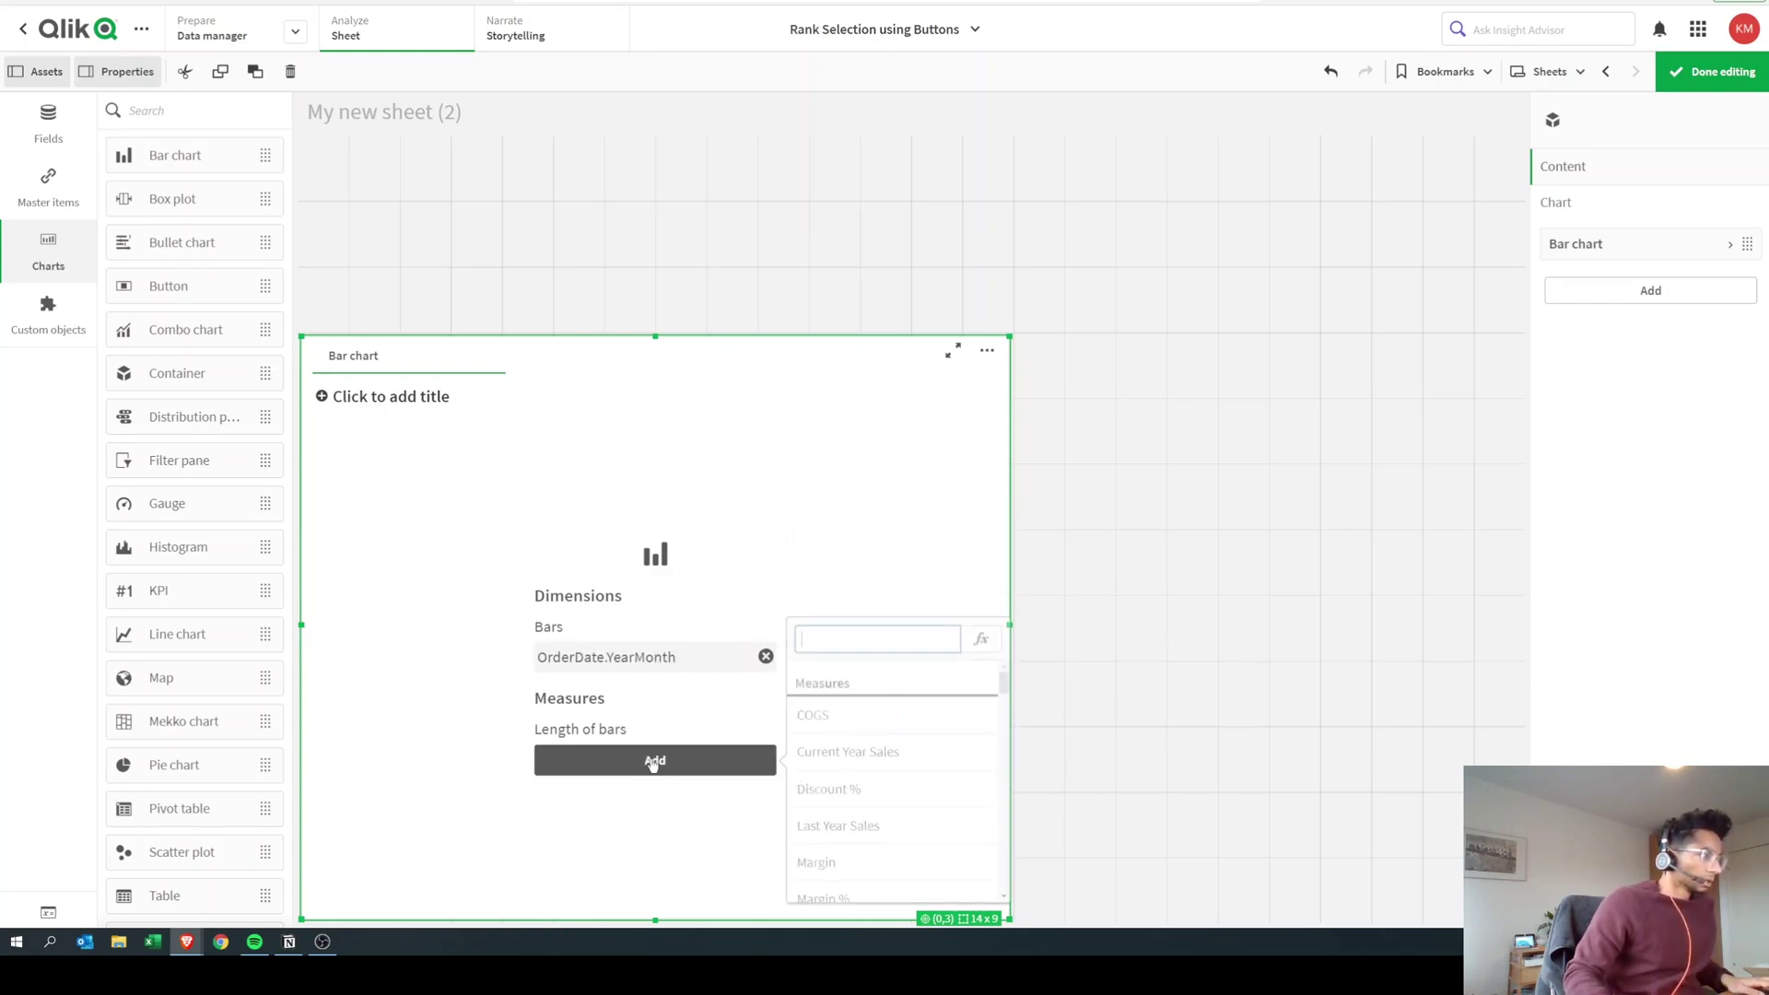
text(sa)
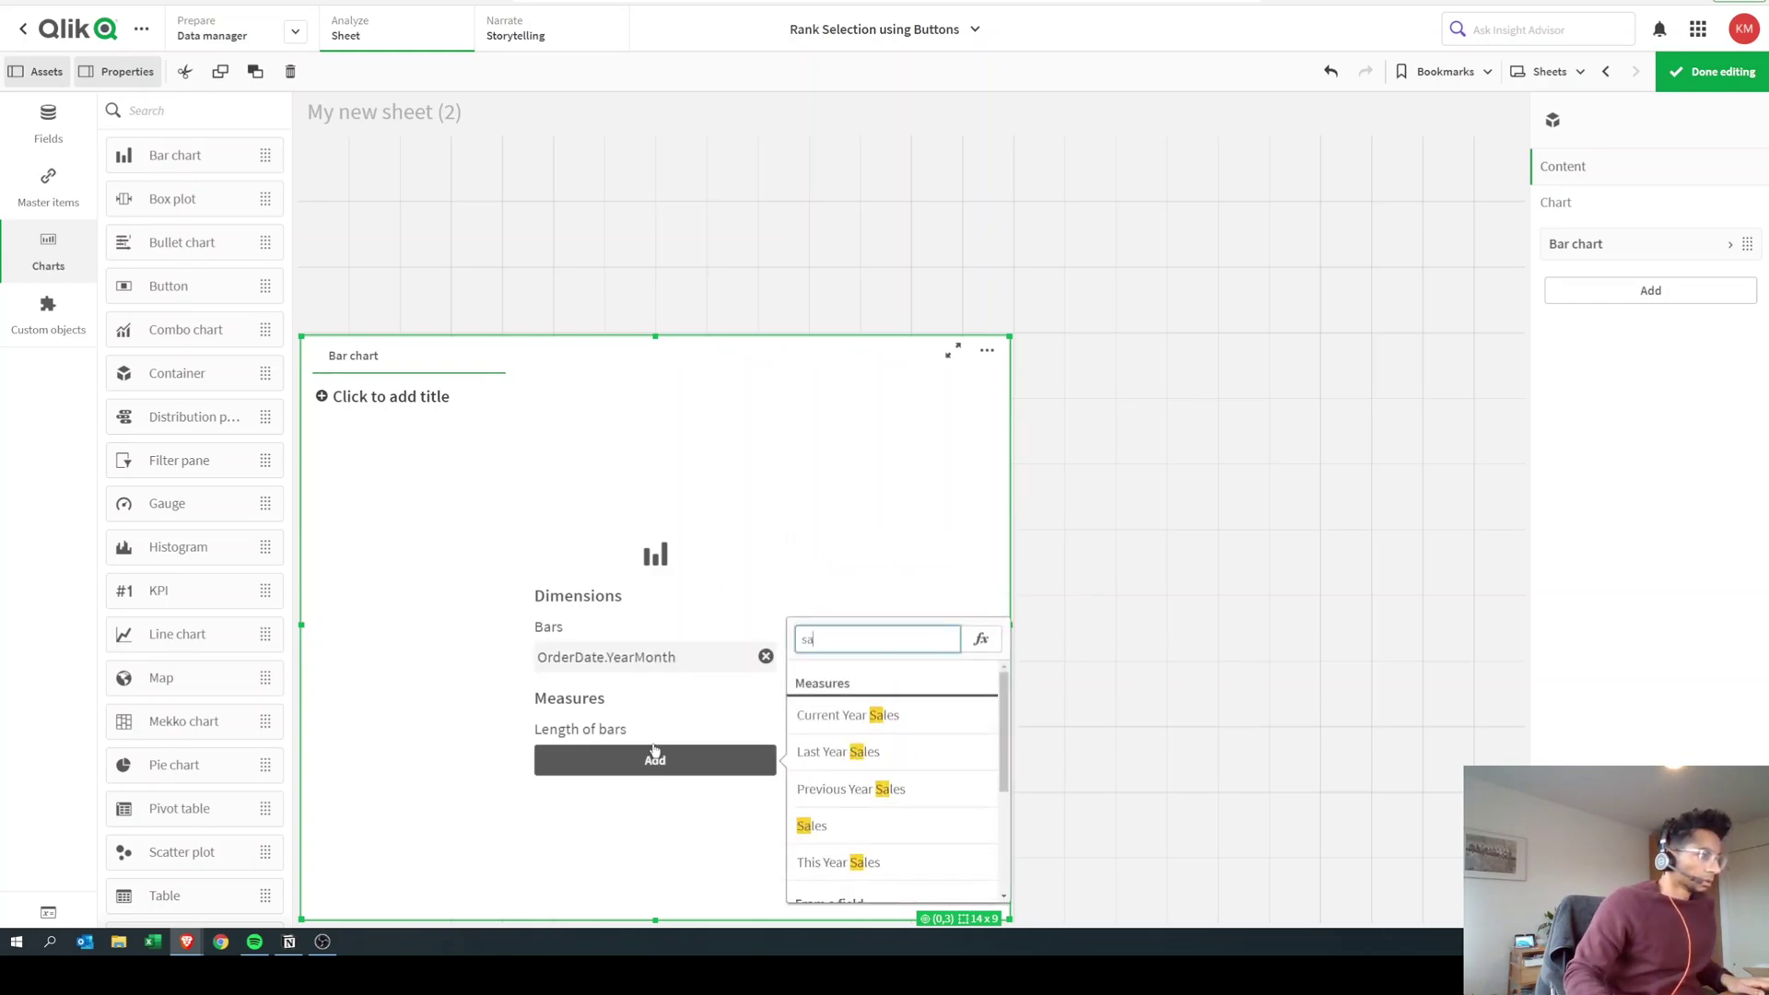
click(817, 823)
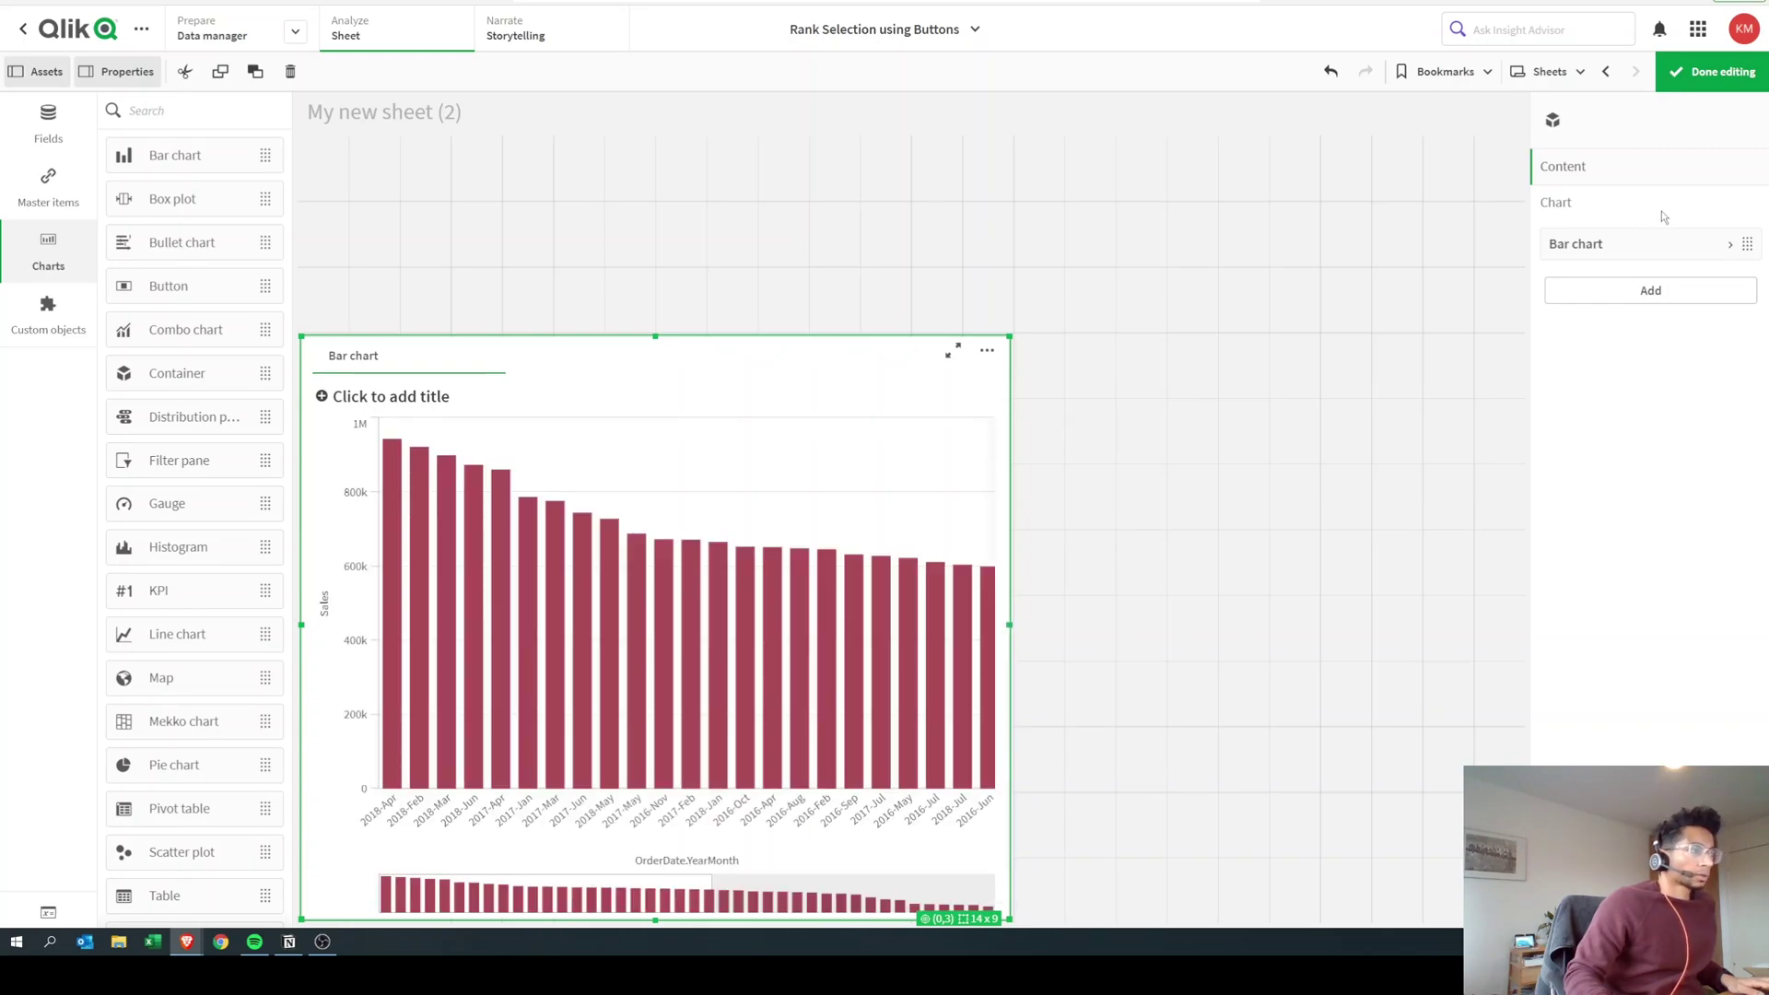
Label the container's first bar chart YearMonth
click(1659, 254)
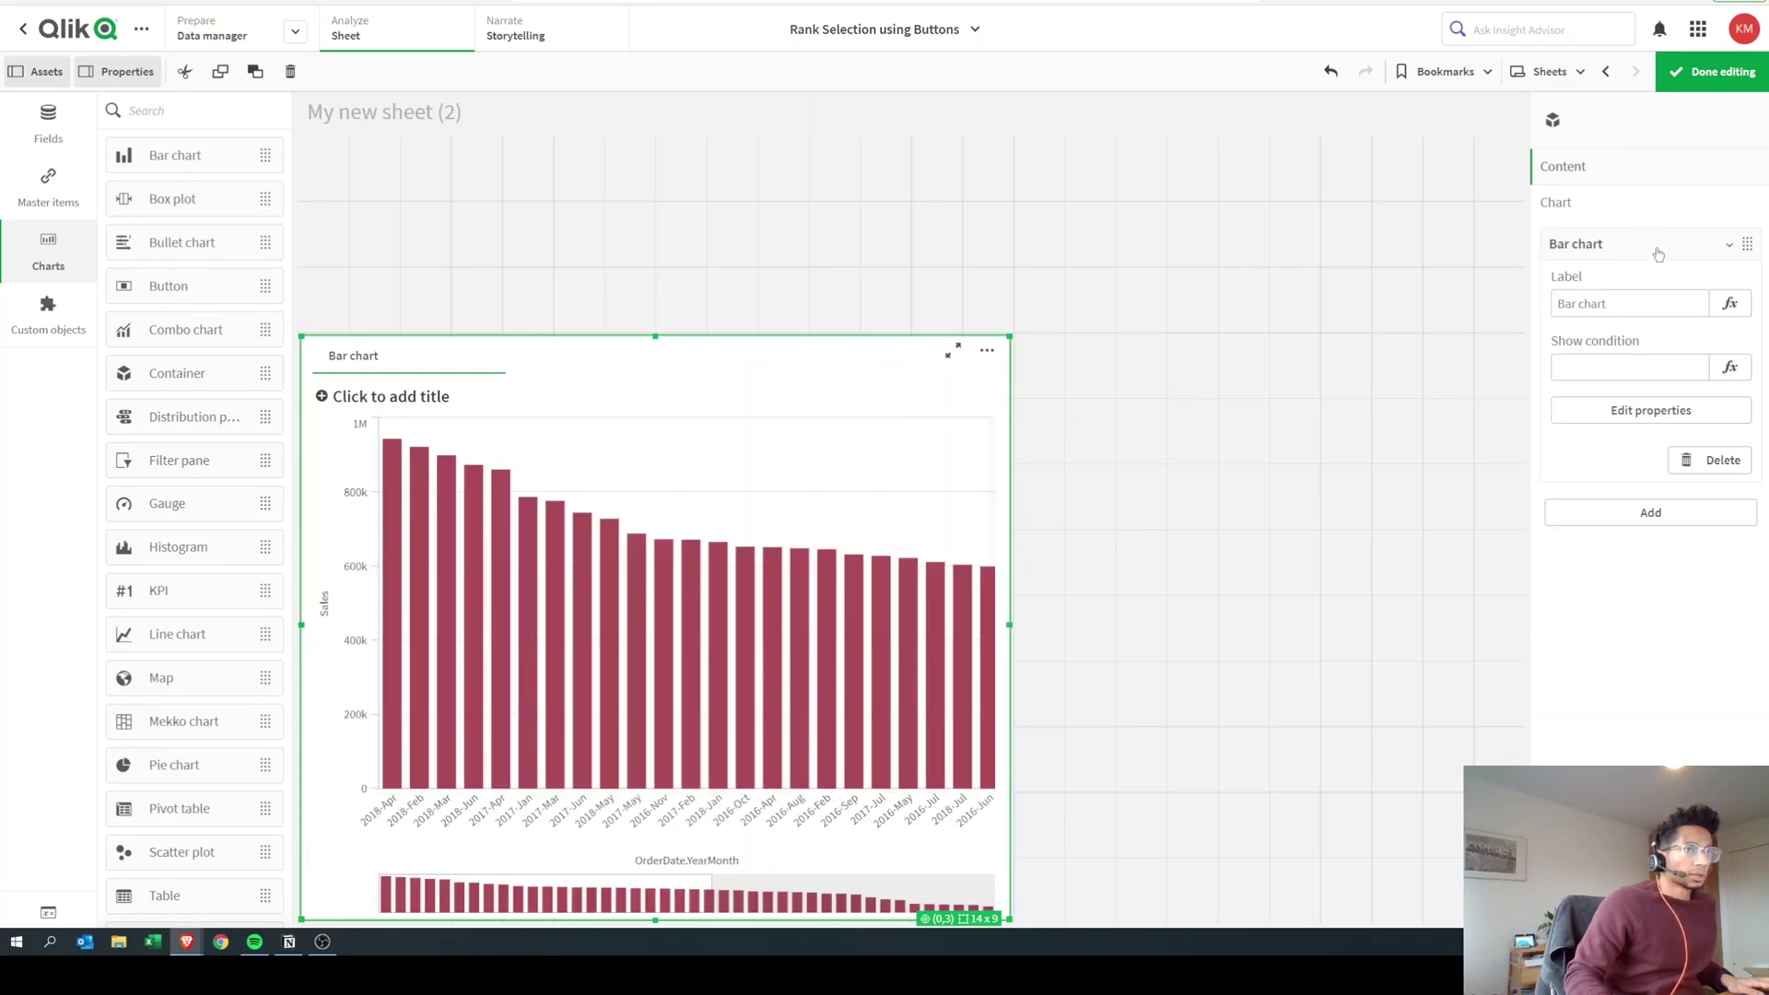
drag(1613, 304, 1539, 310)
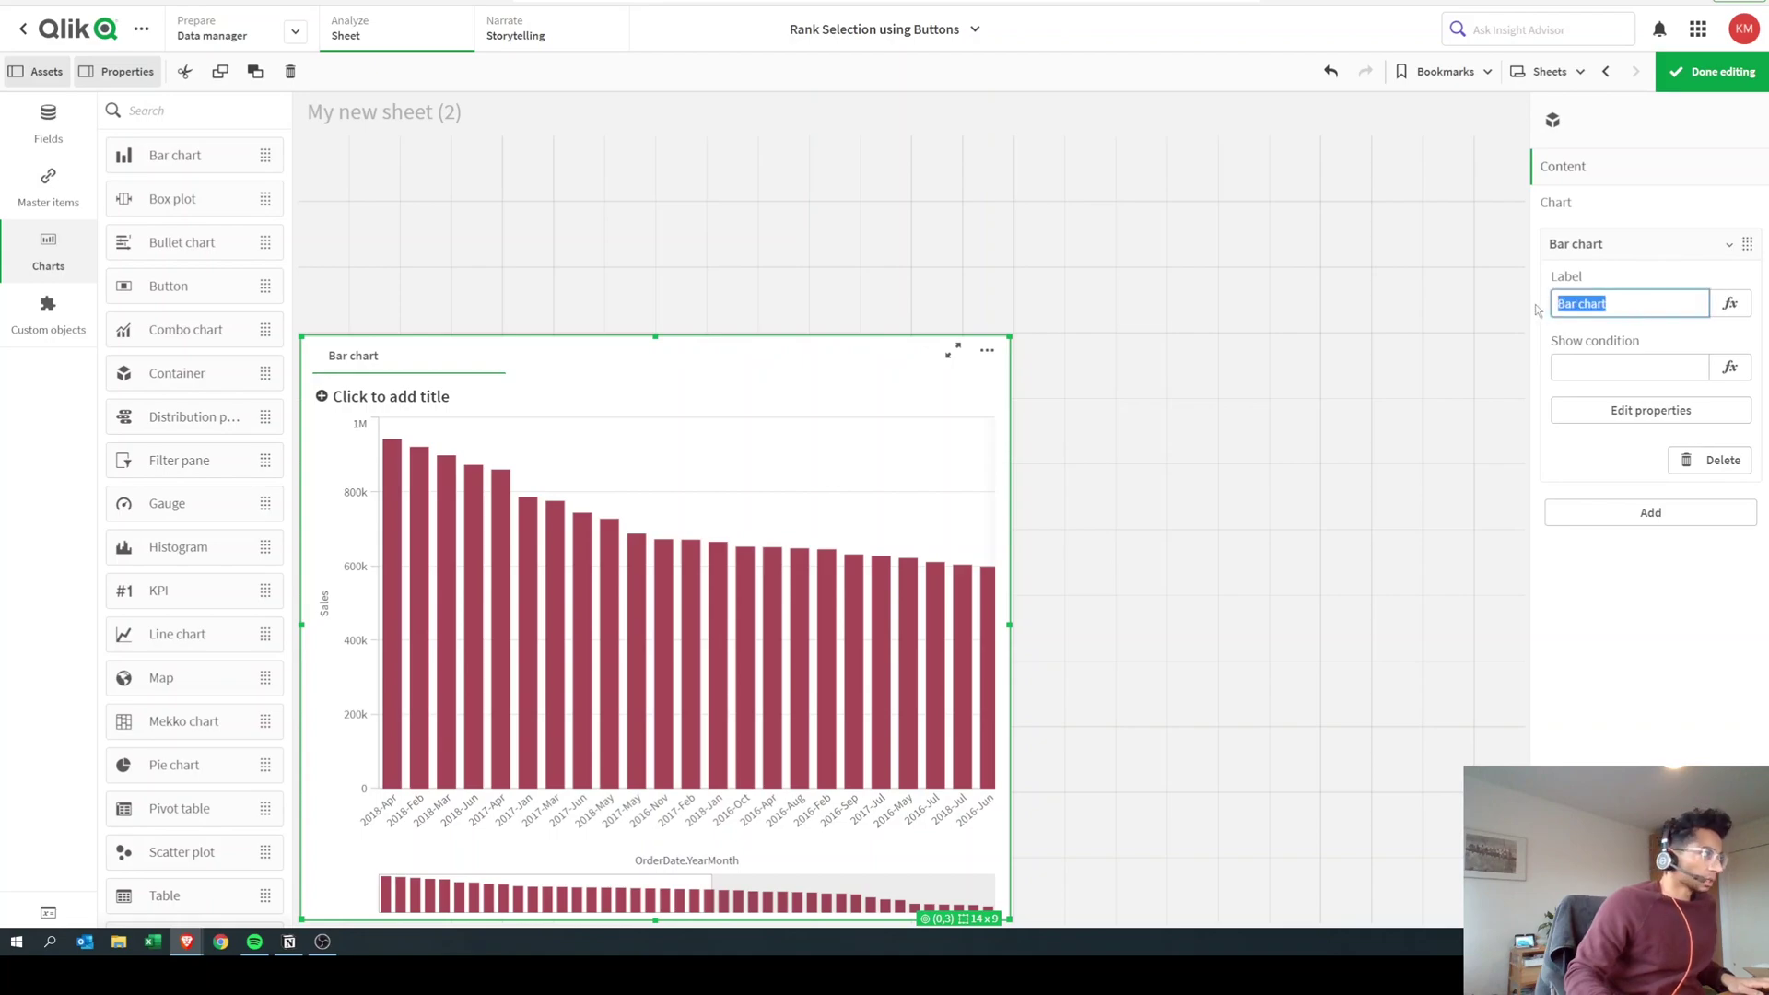
text(Year)
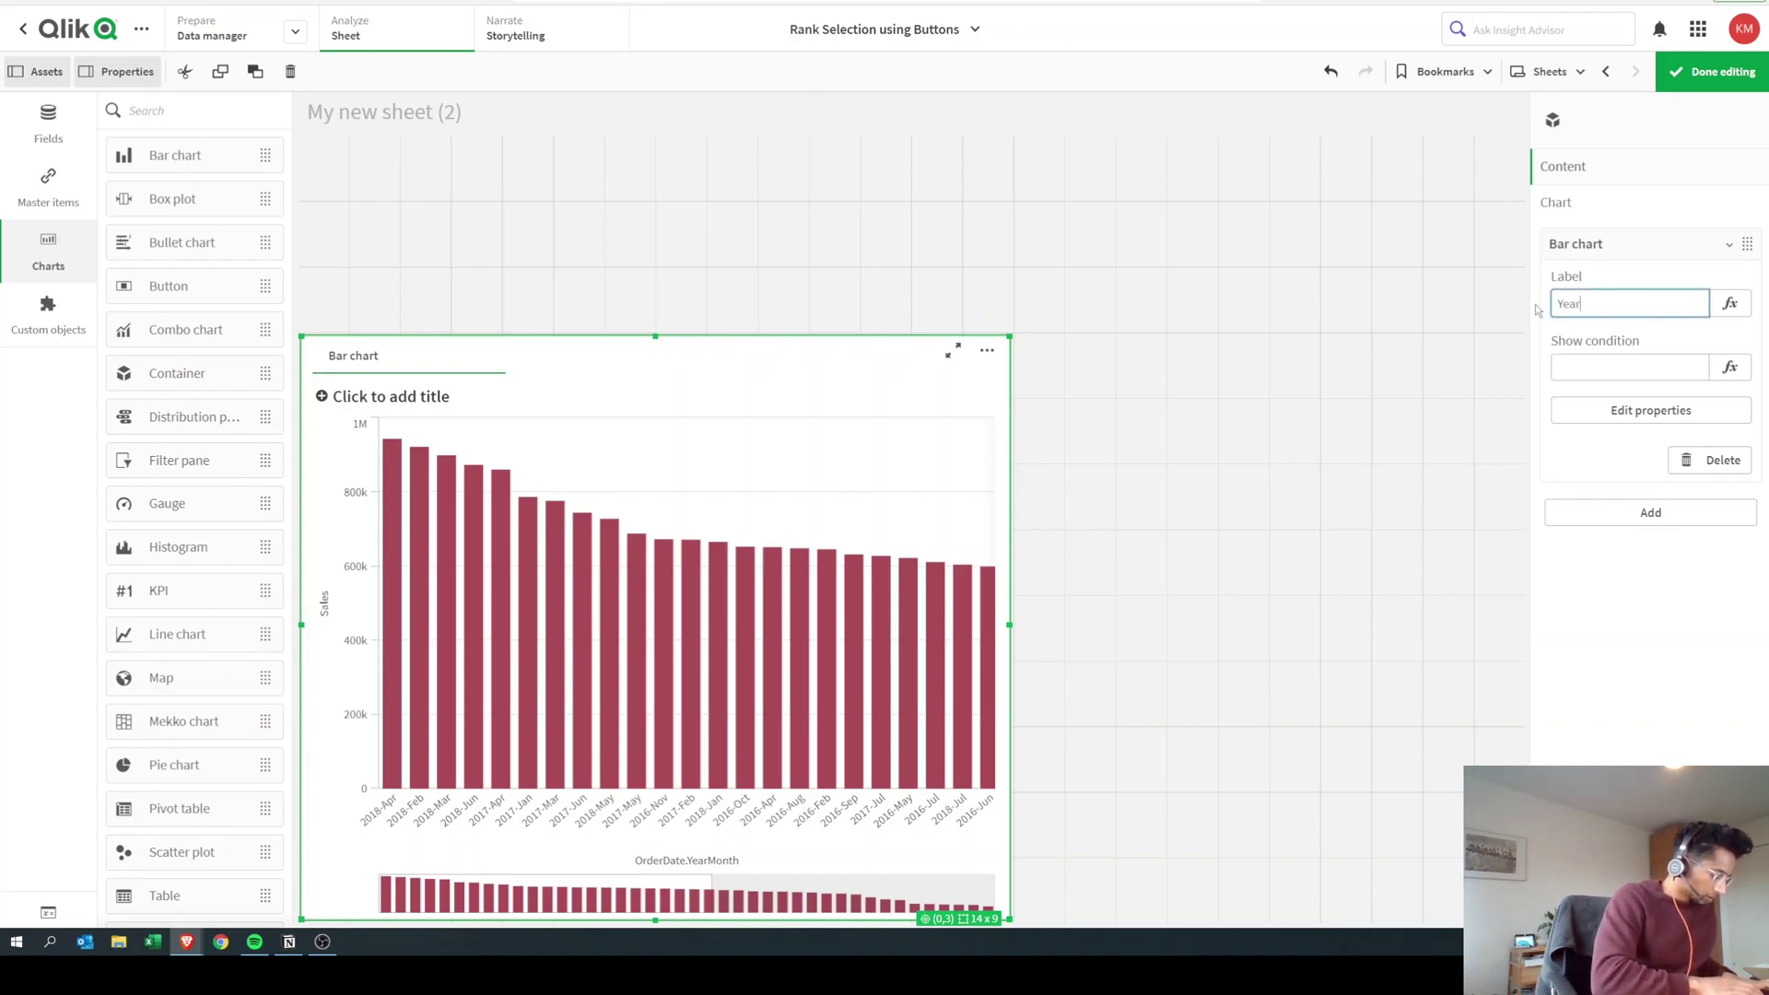
text(MO)
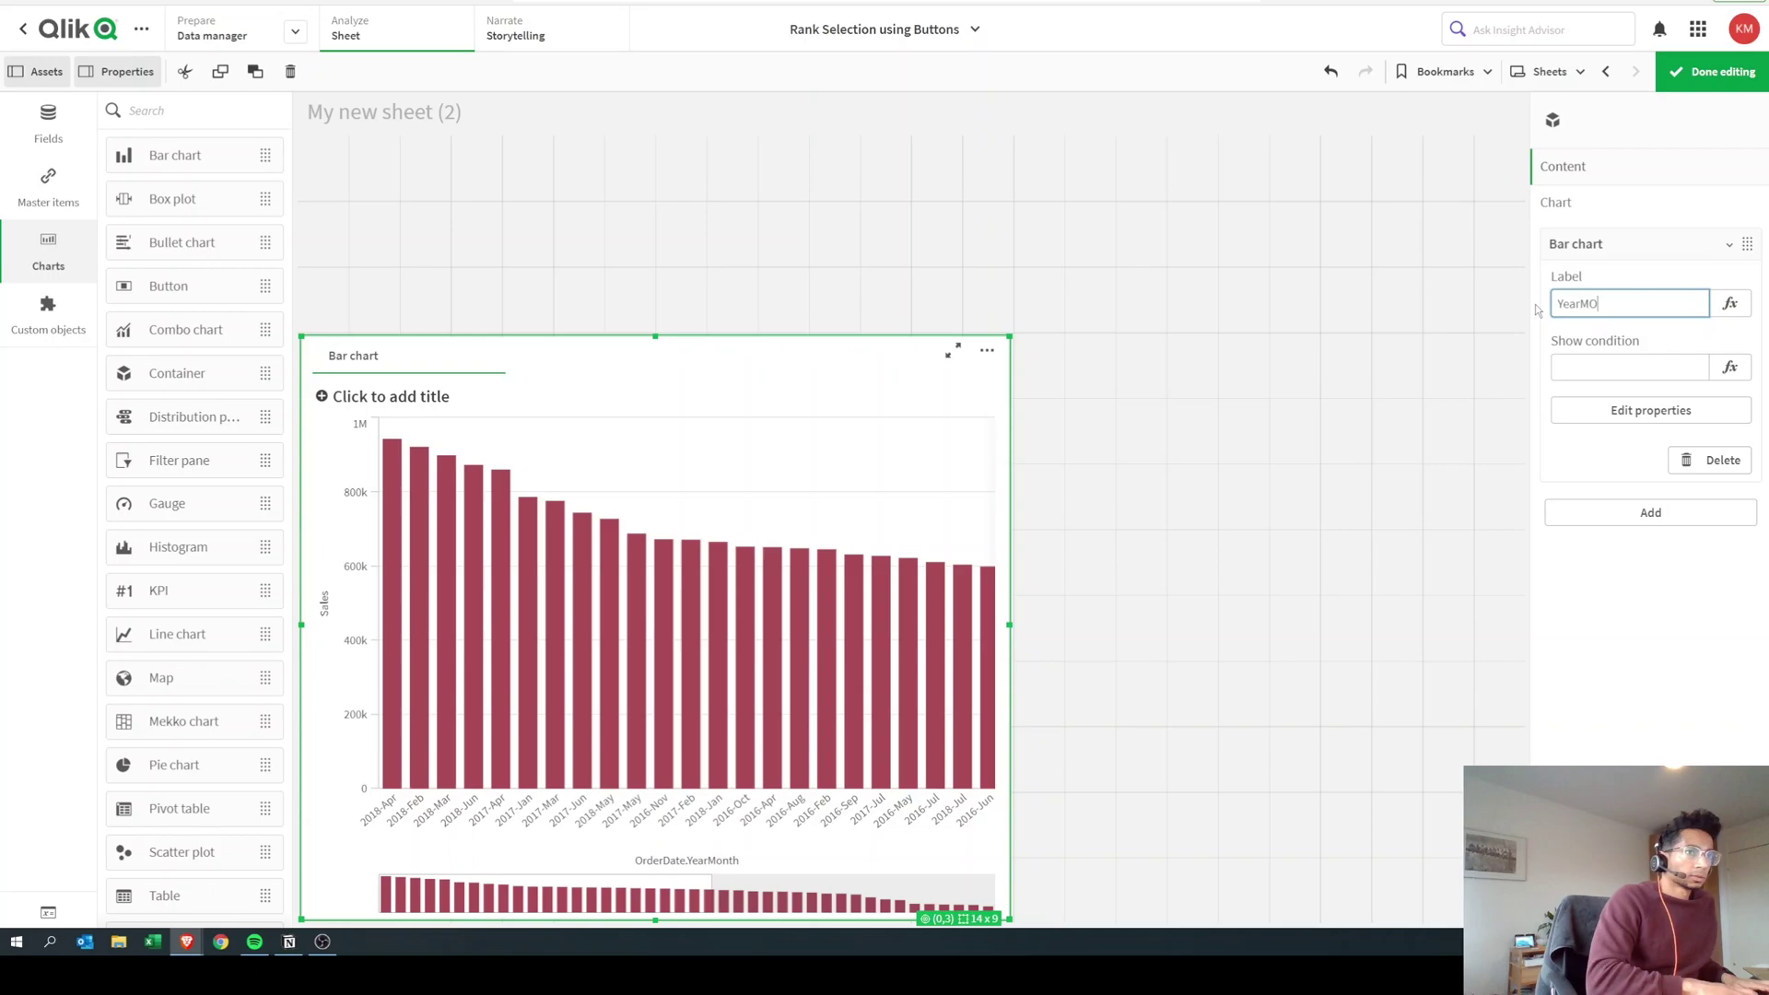
key(BackSpace)
text(onth)
key(Return)
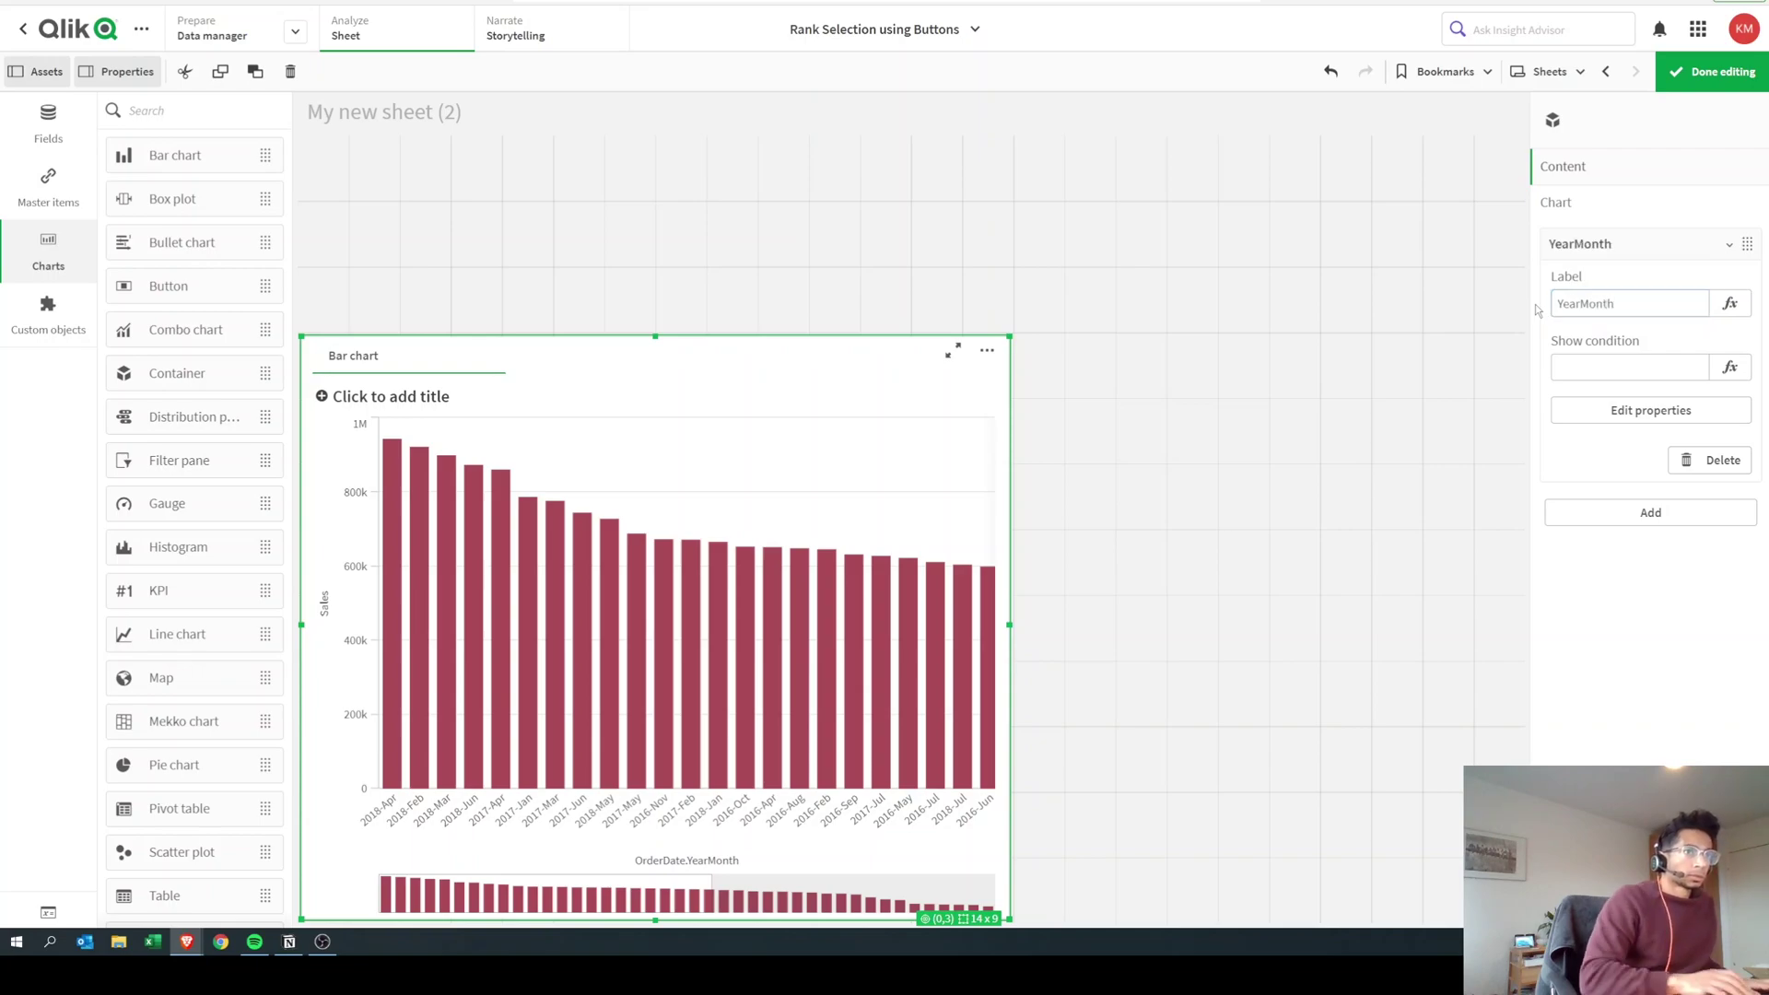
click(1614, 246)
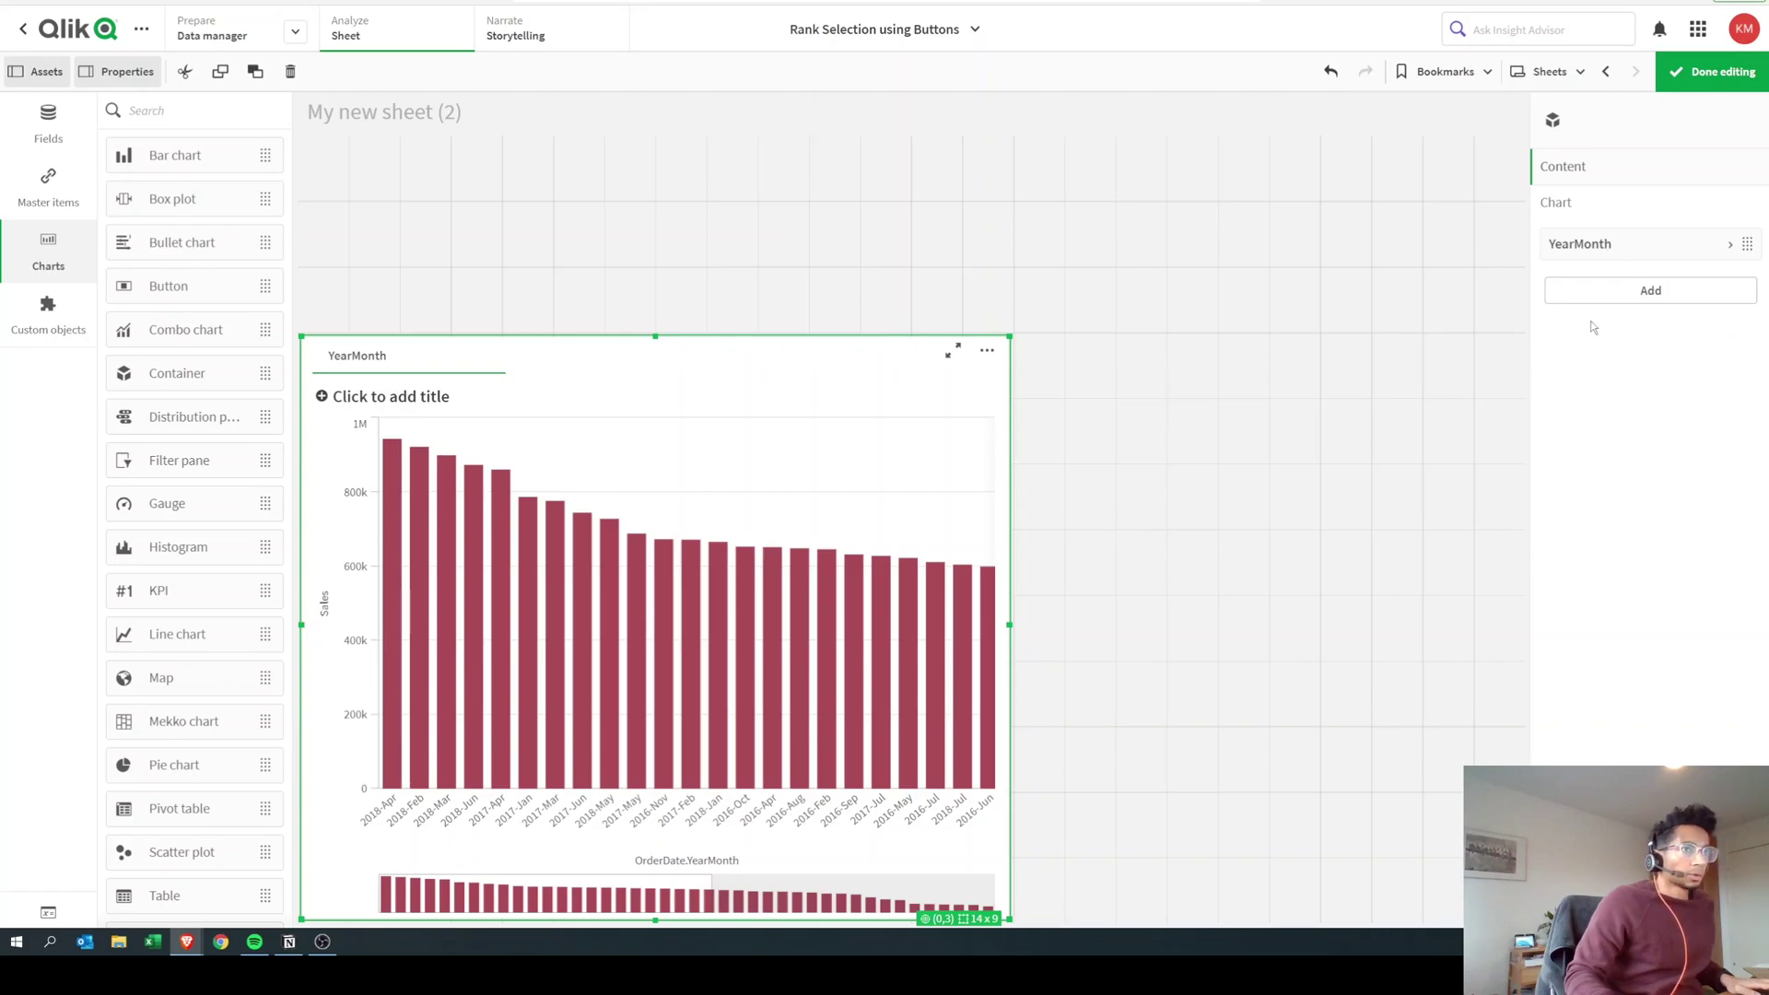
Start adding another chart to the container
click(1614, 293)
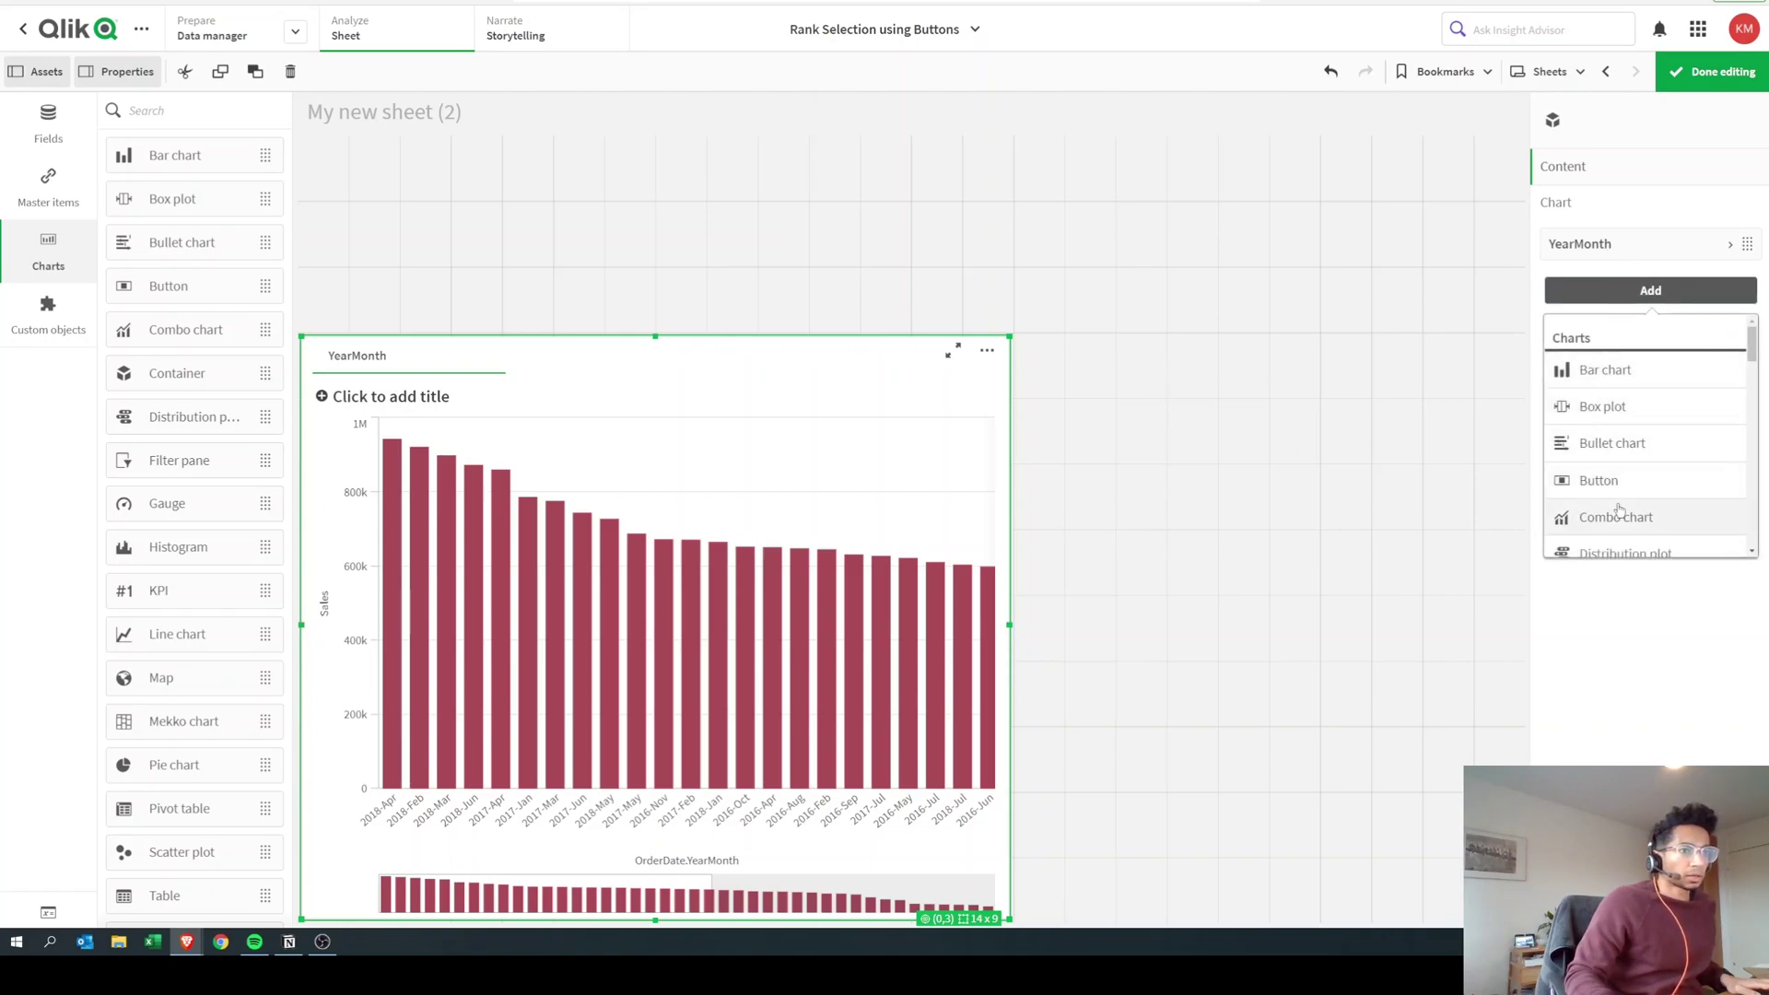
scroll(1621, 509, down, 1)
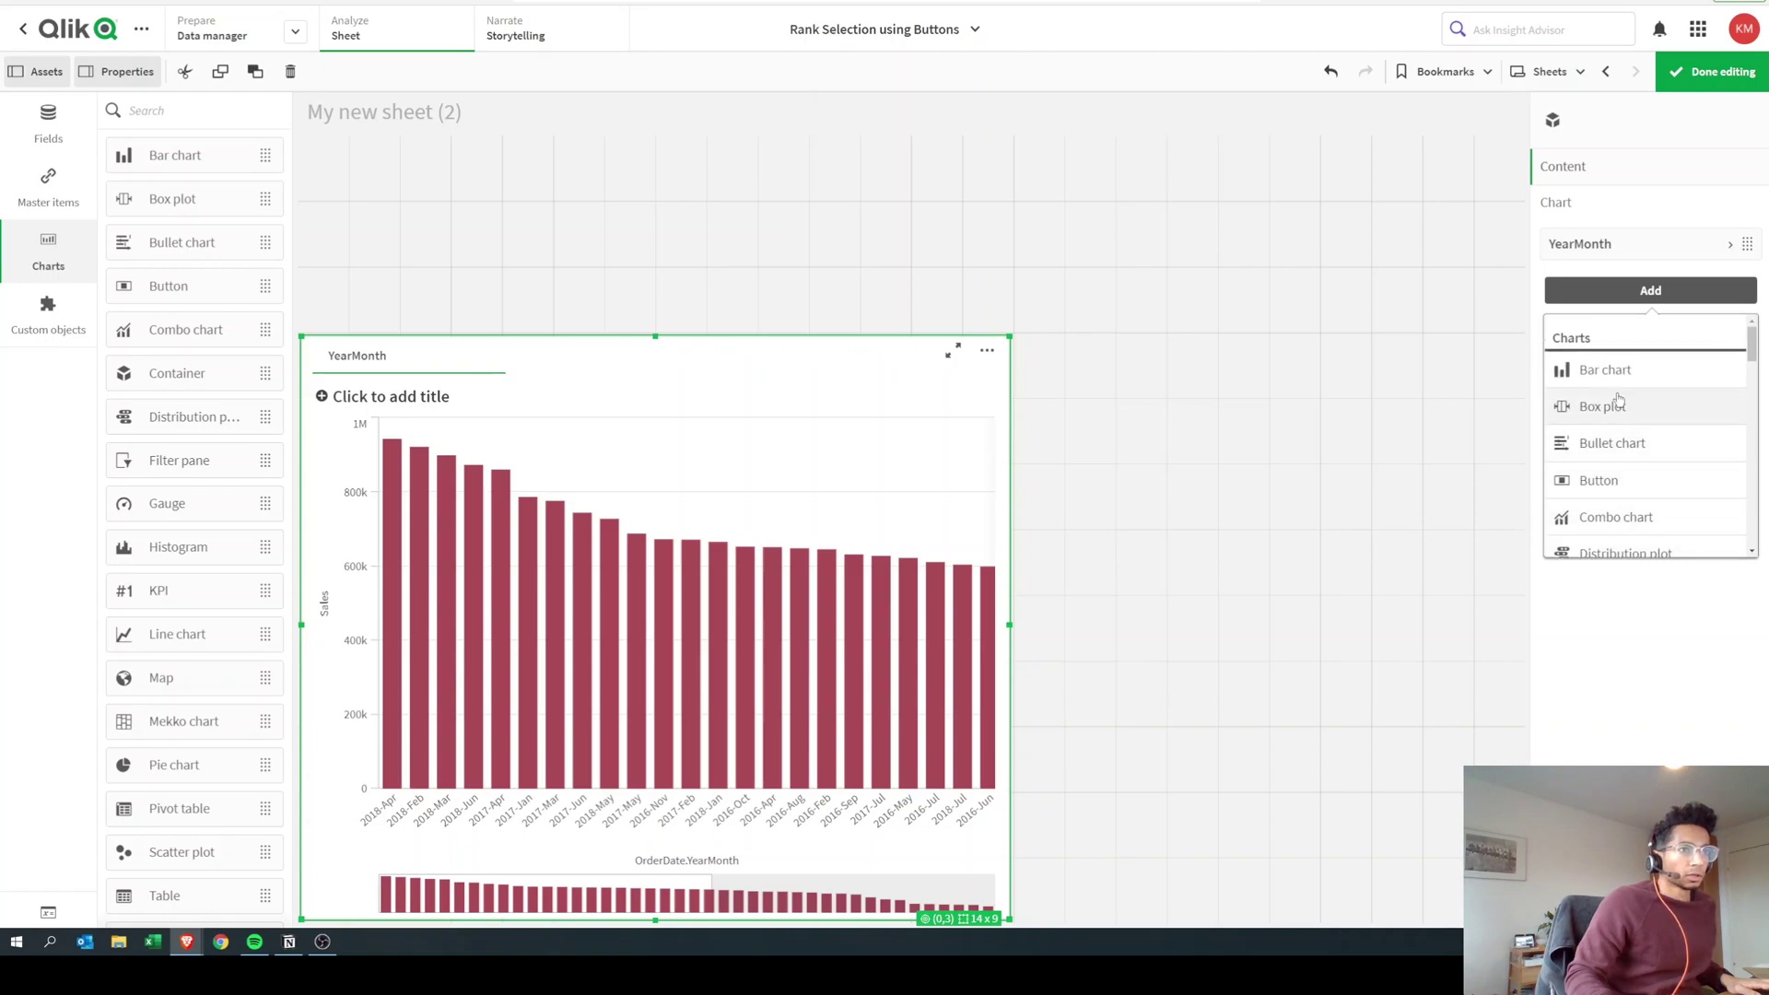
scroll(1615, 387, up, 1)
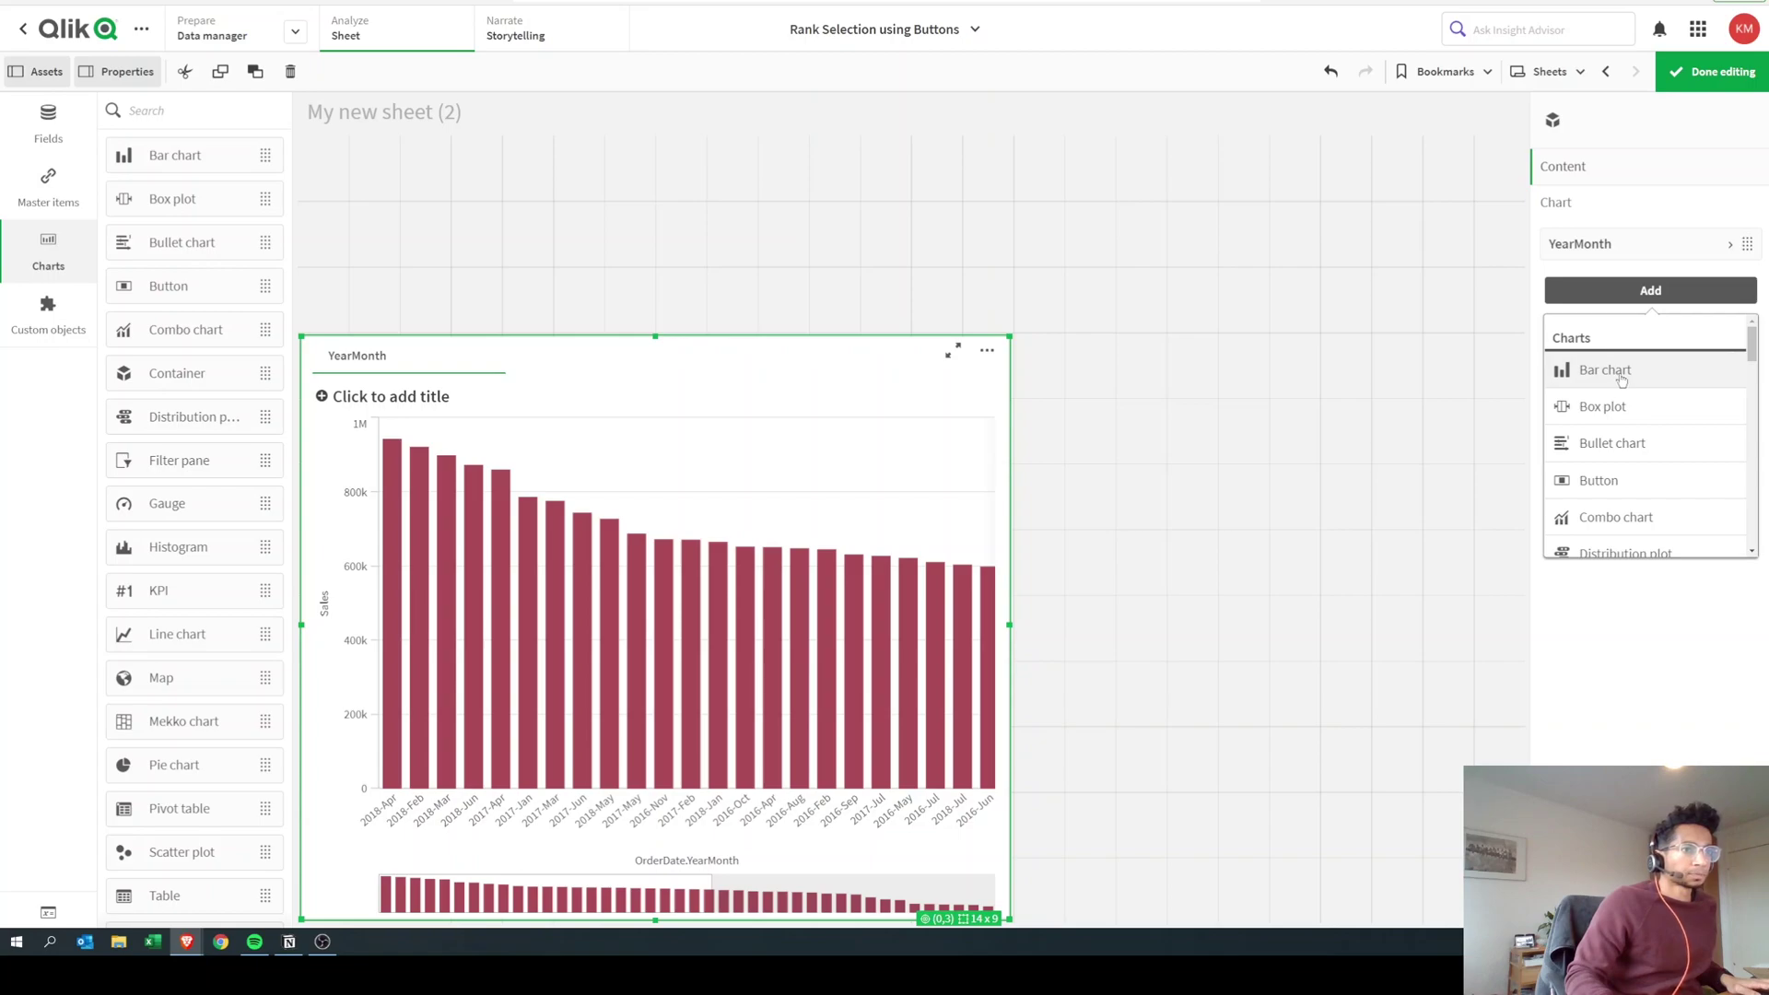
Add a second bar chart to the container with dimension Year and measure Sales
click(1621, 373)
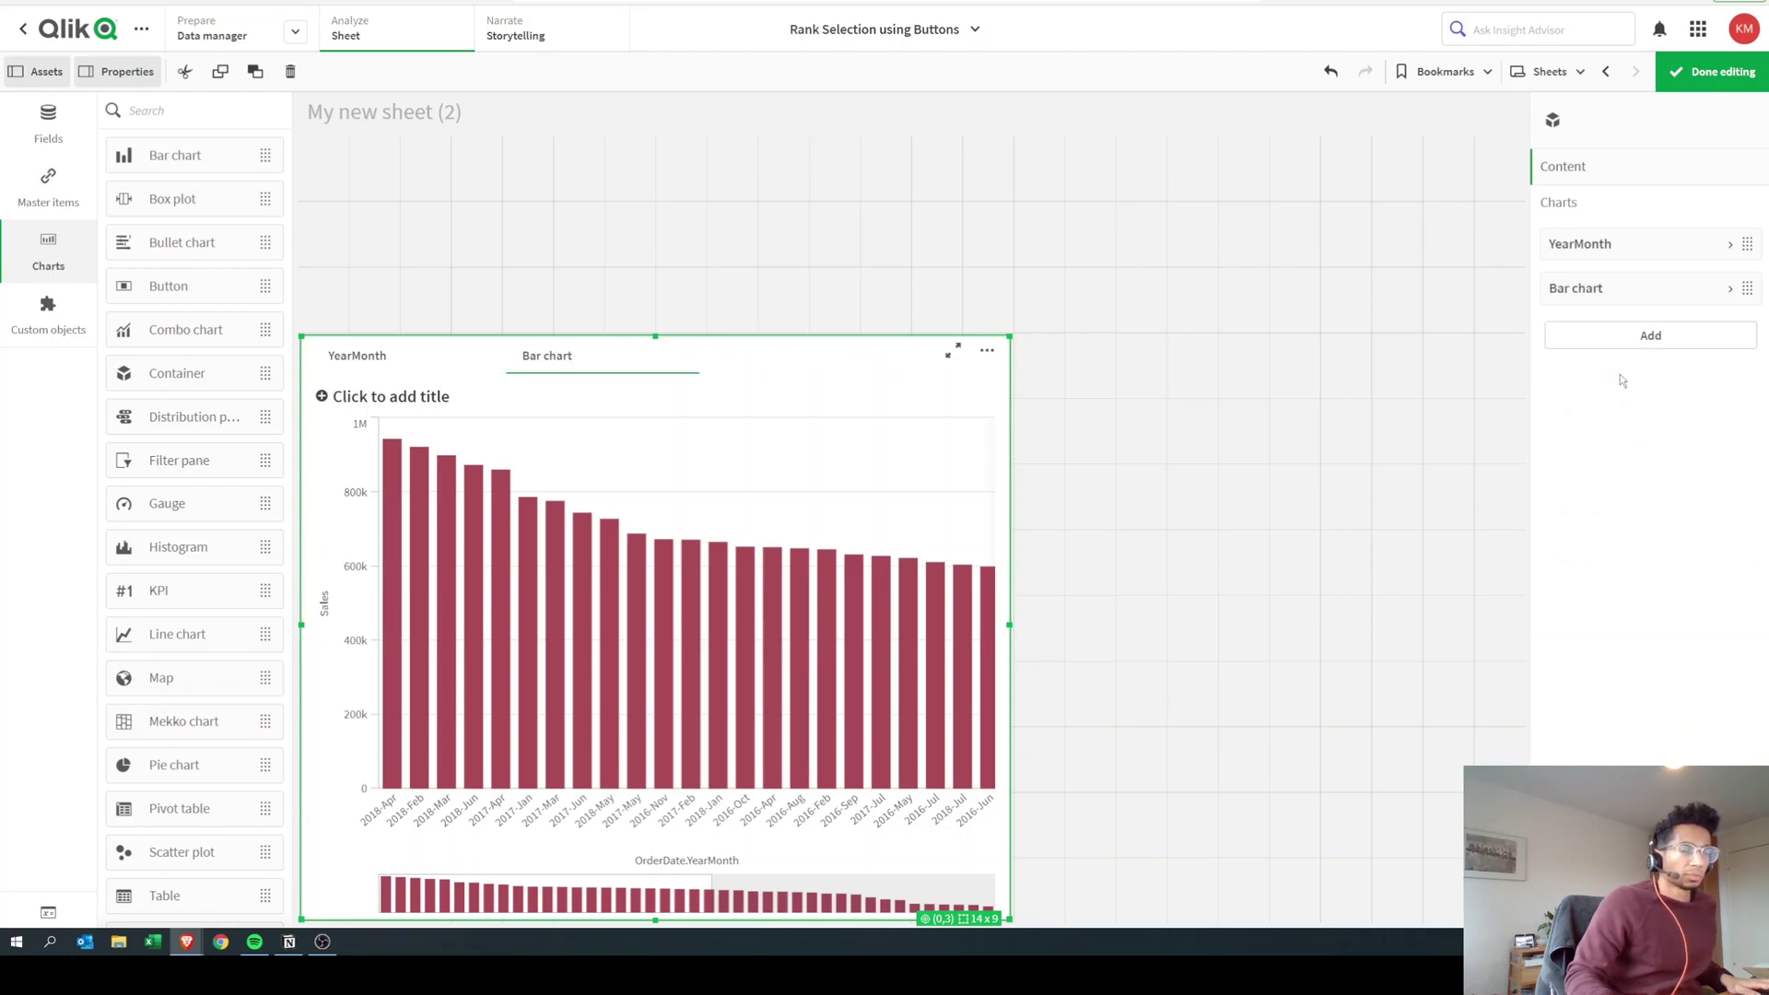
click(1600, 291)
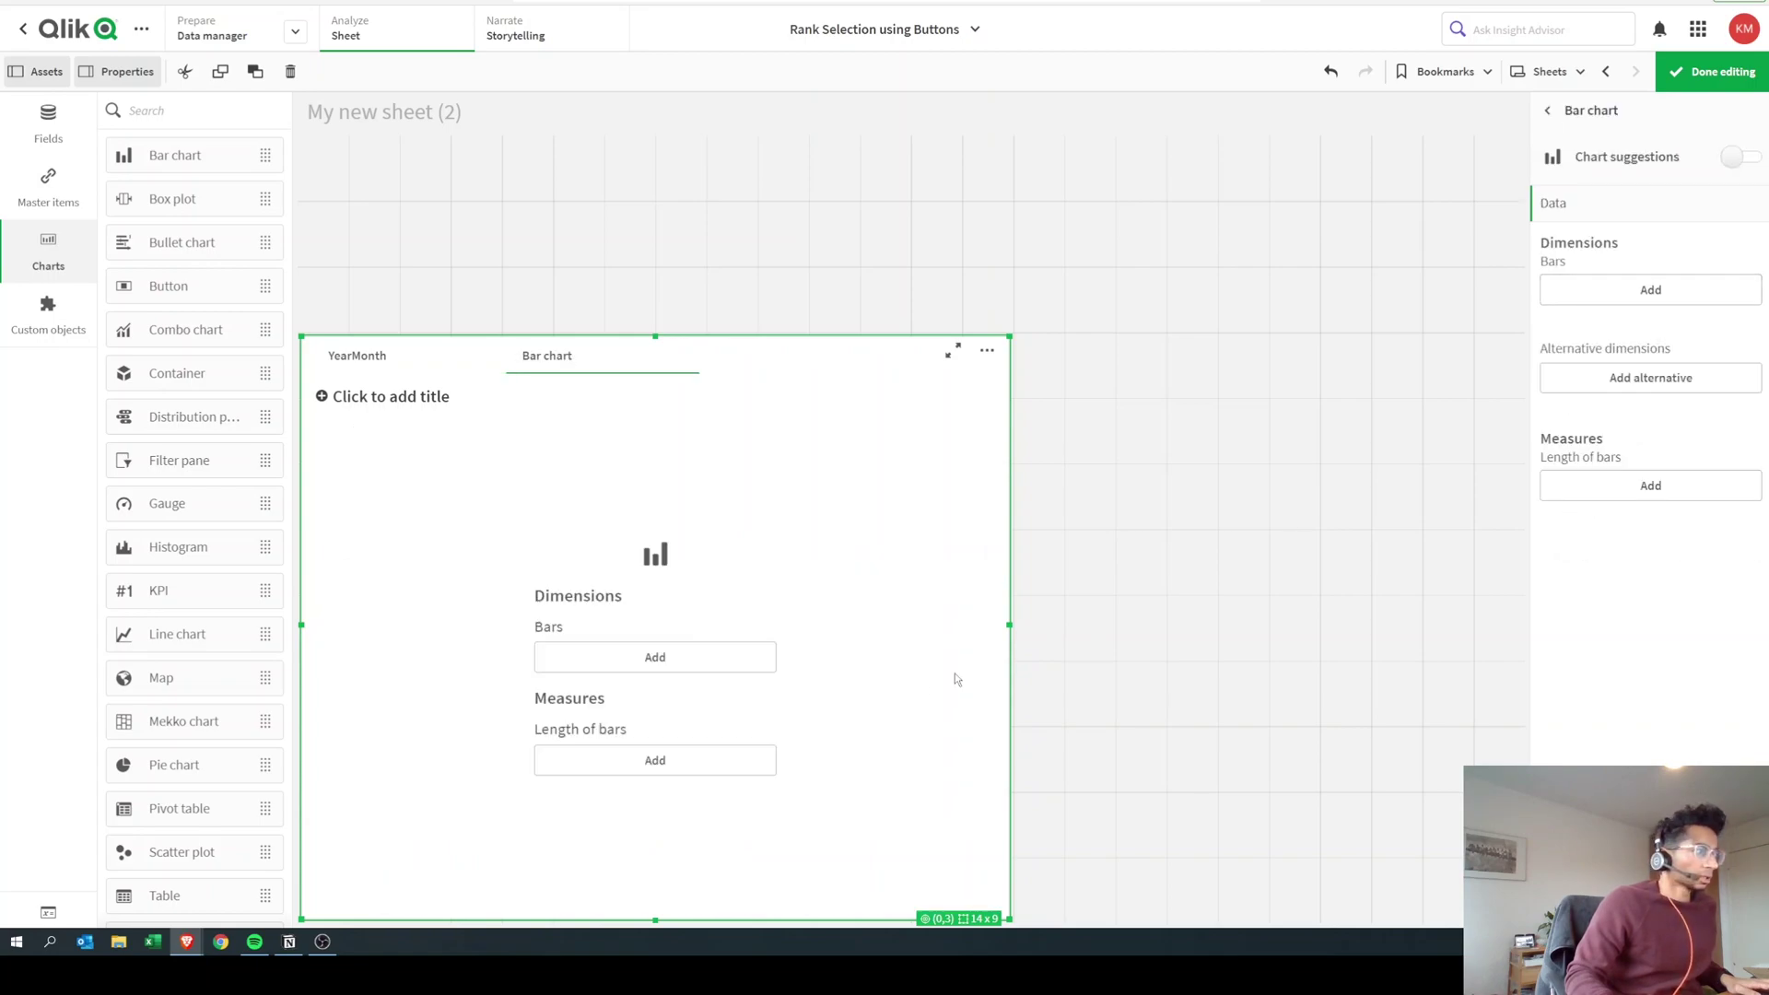
click(685, 665)
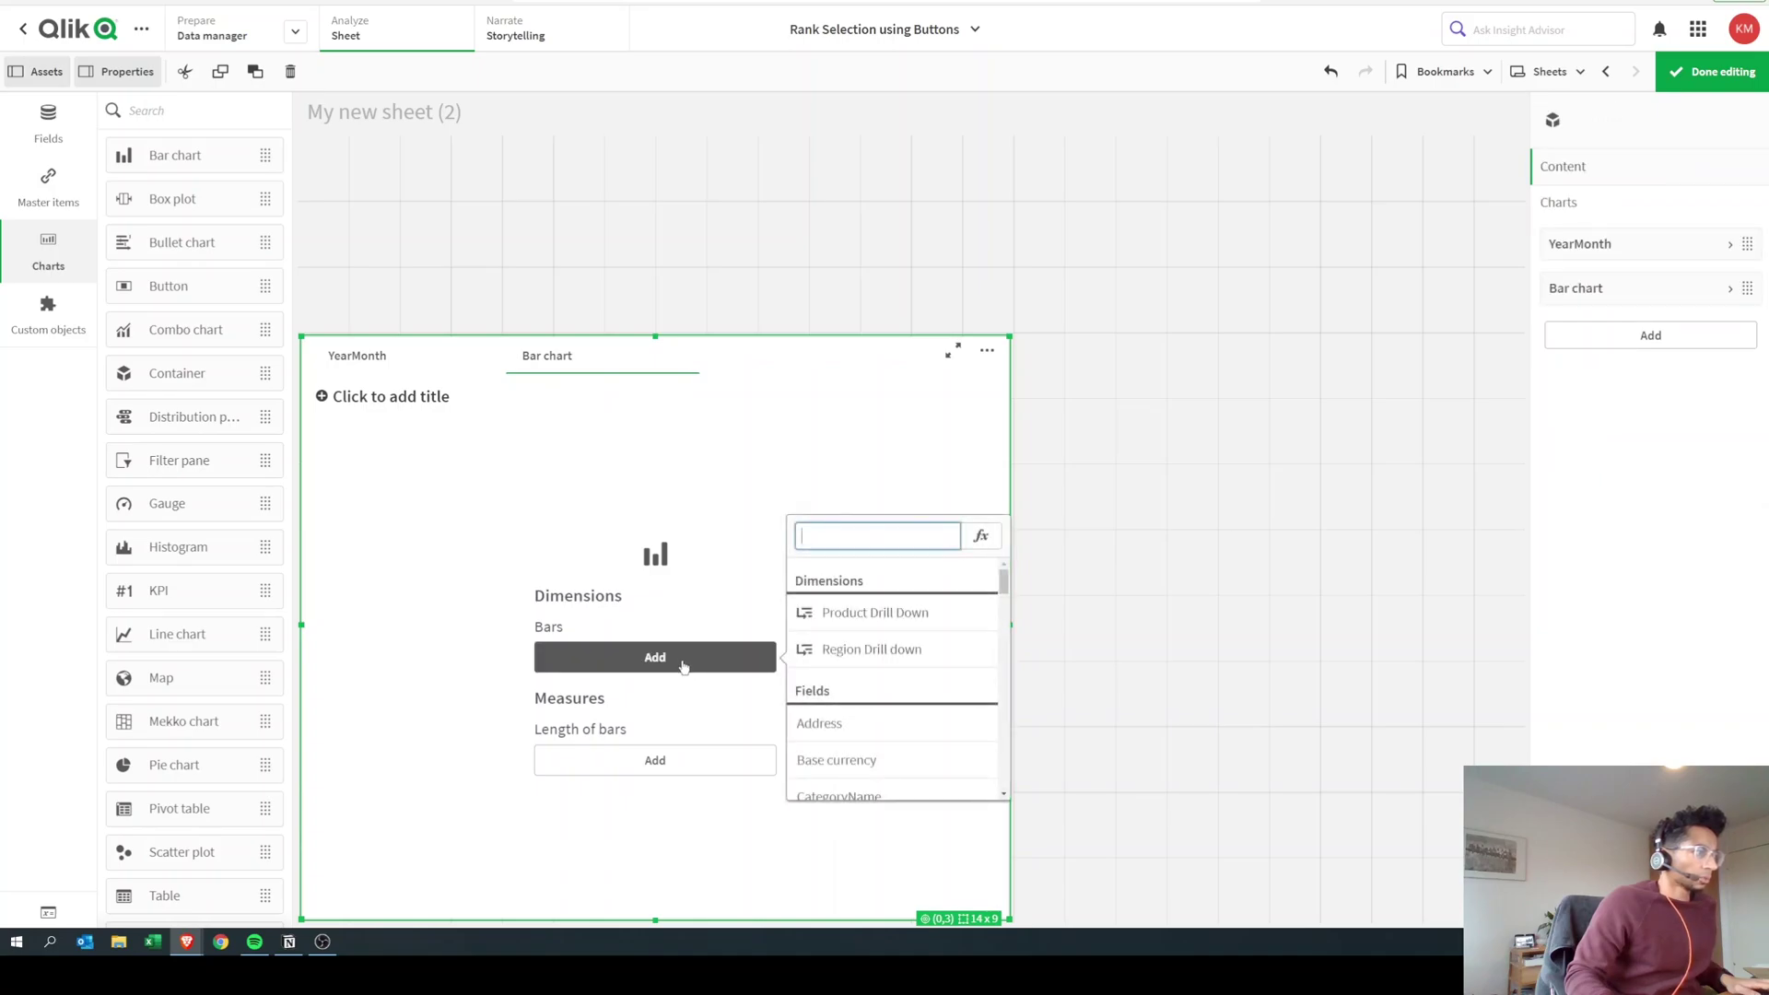
text(yea)
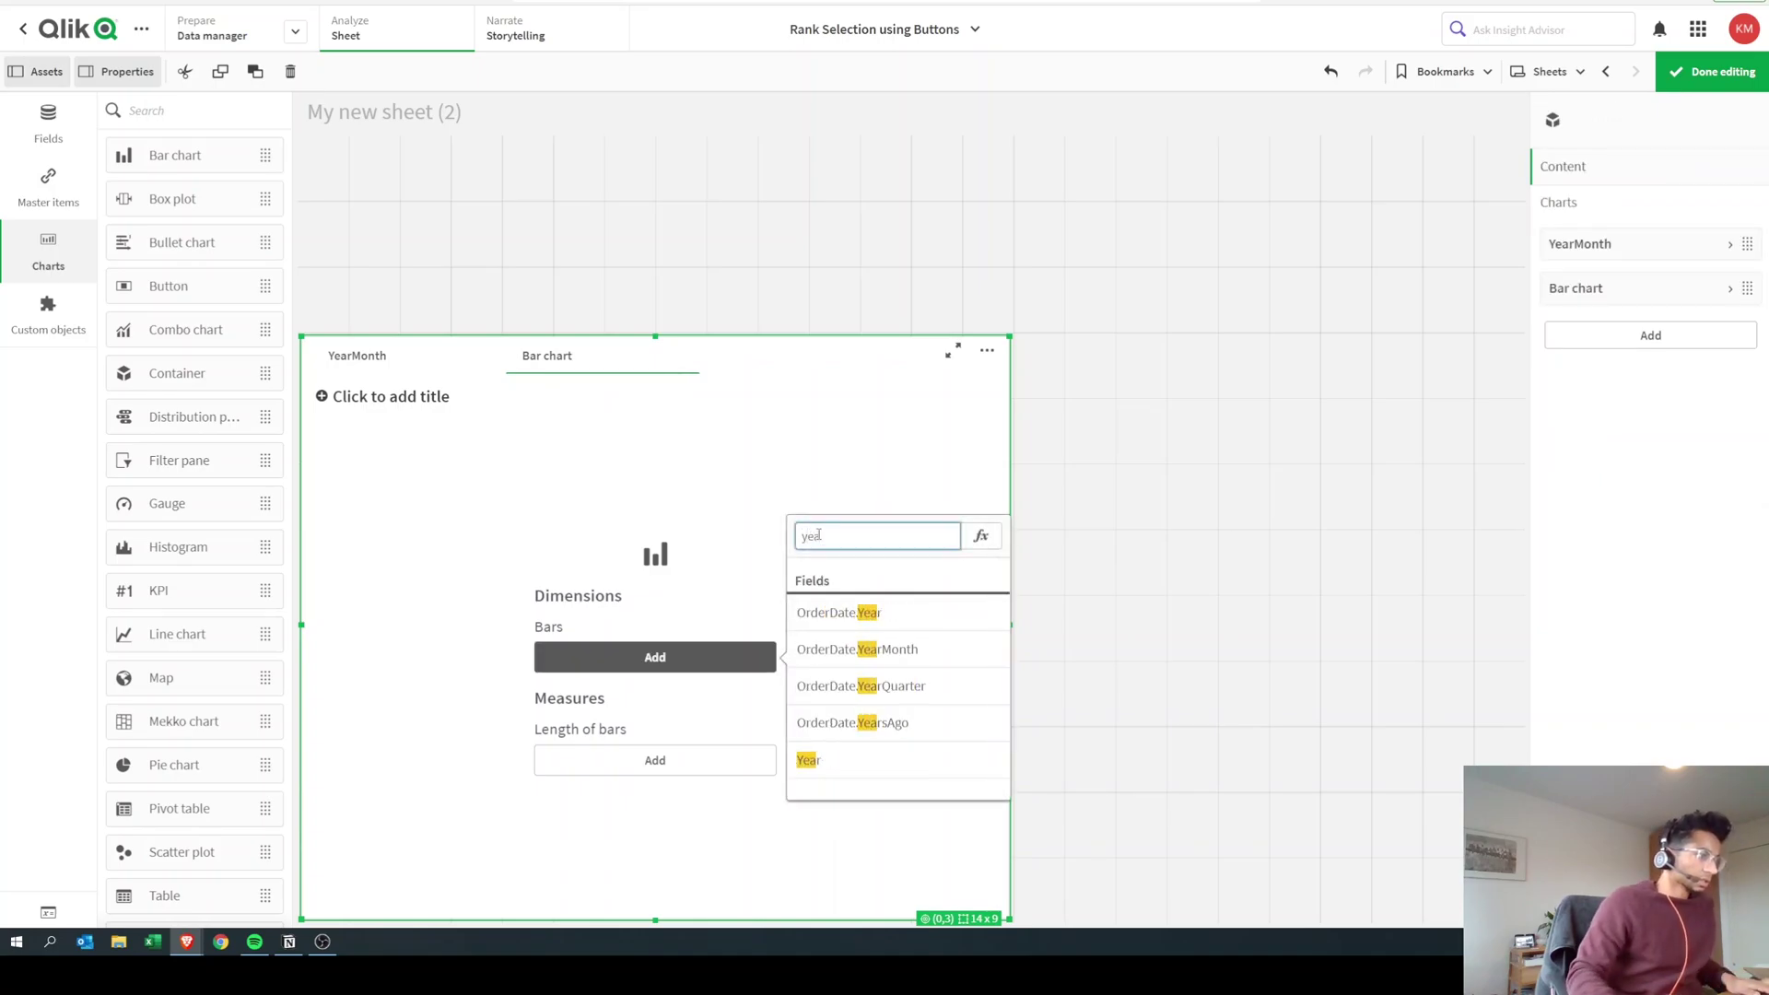
click(874, 763)
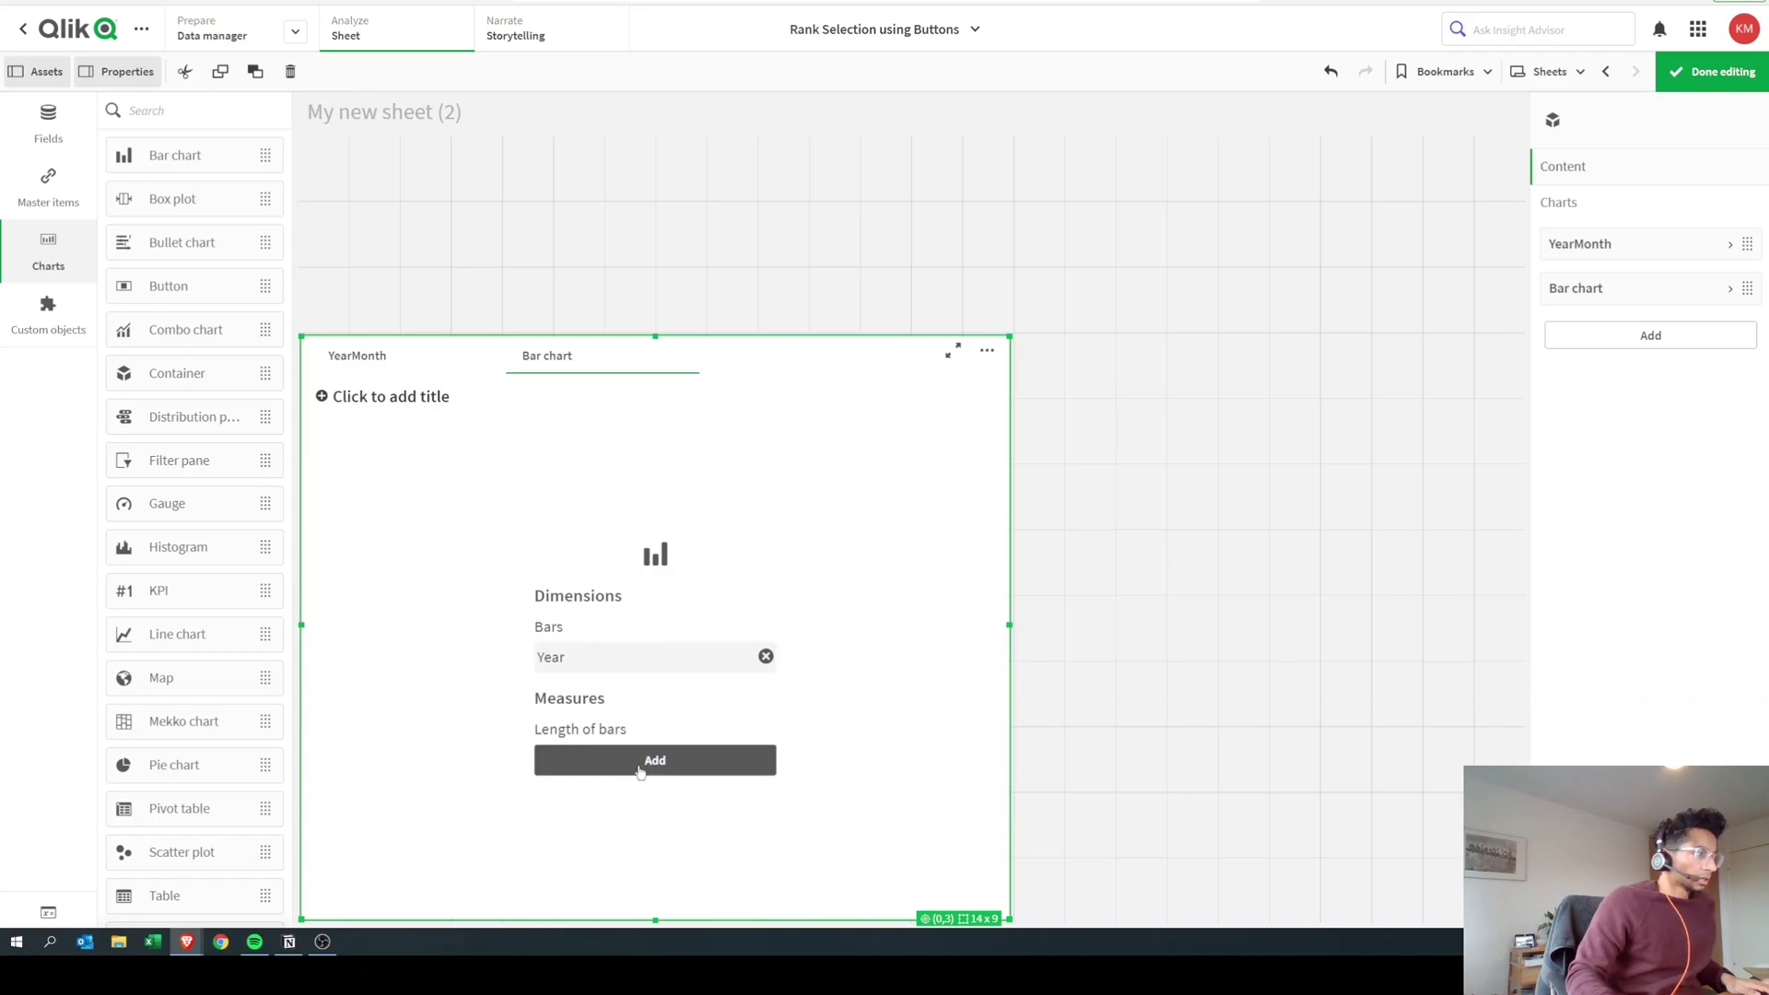
click(641, 771)
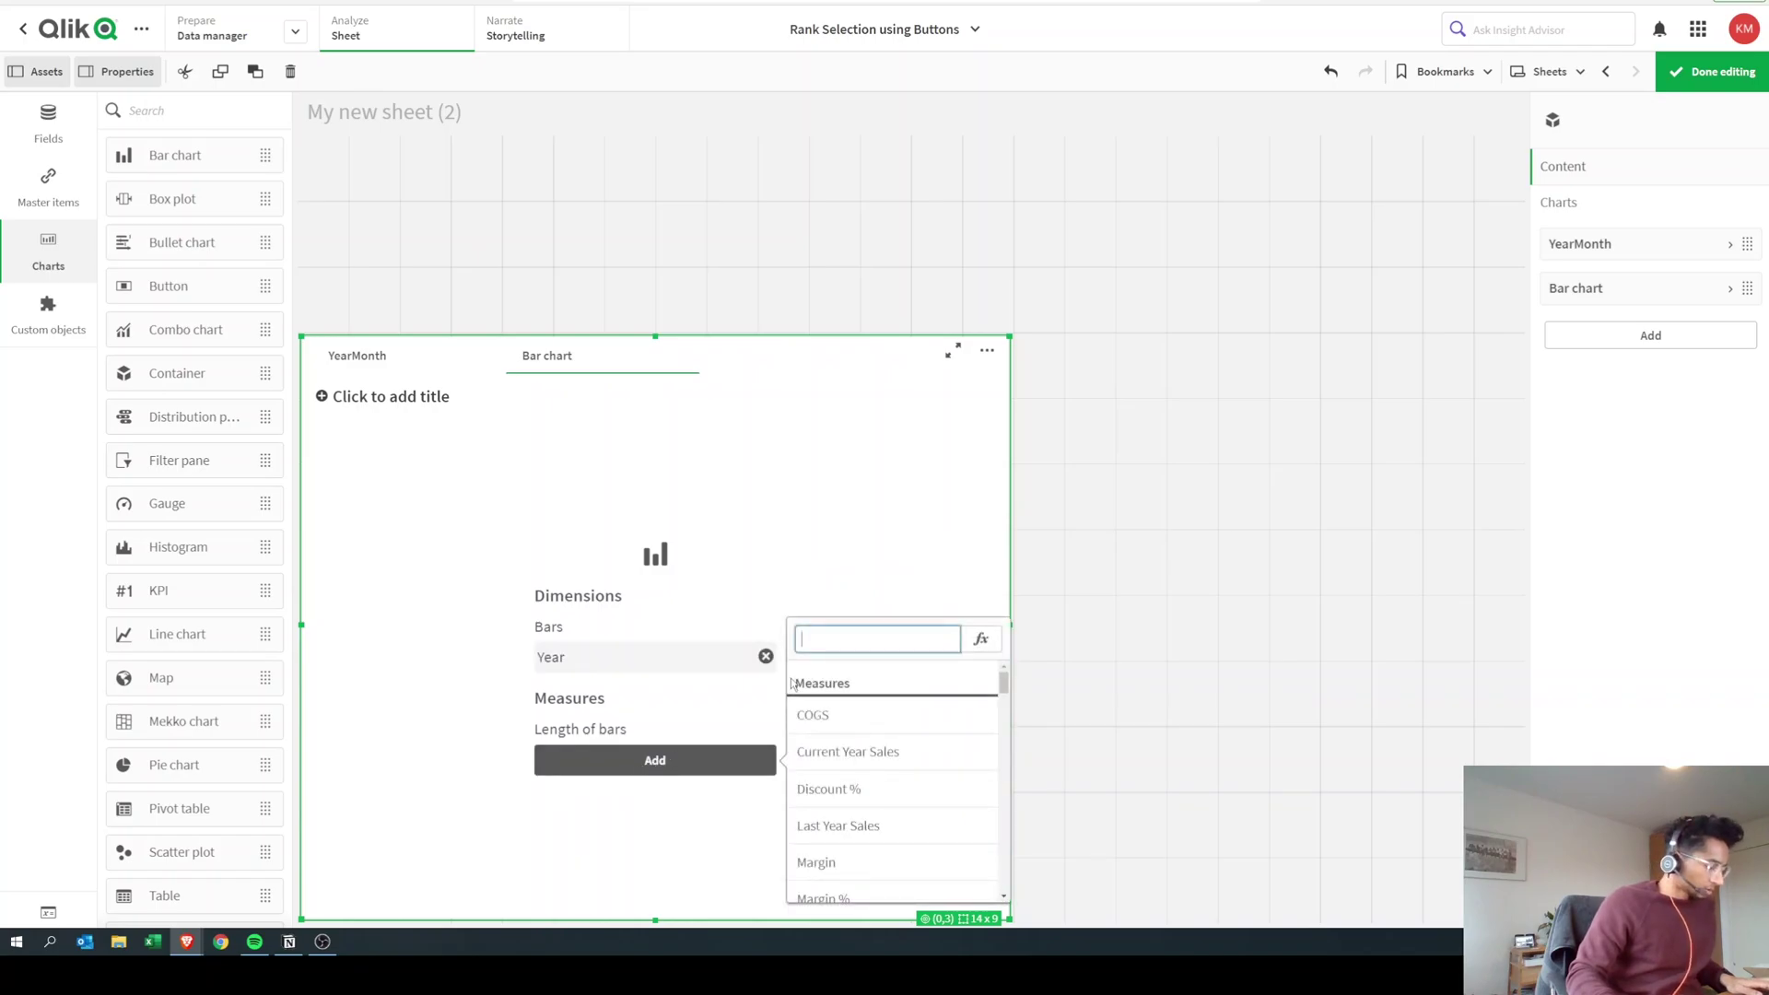
text(sa)
click(871, 834)
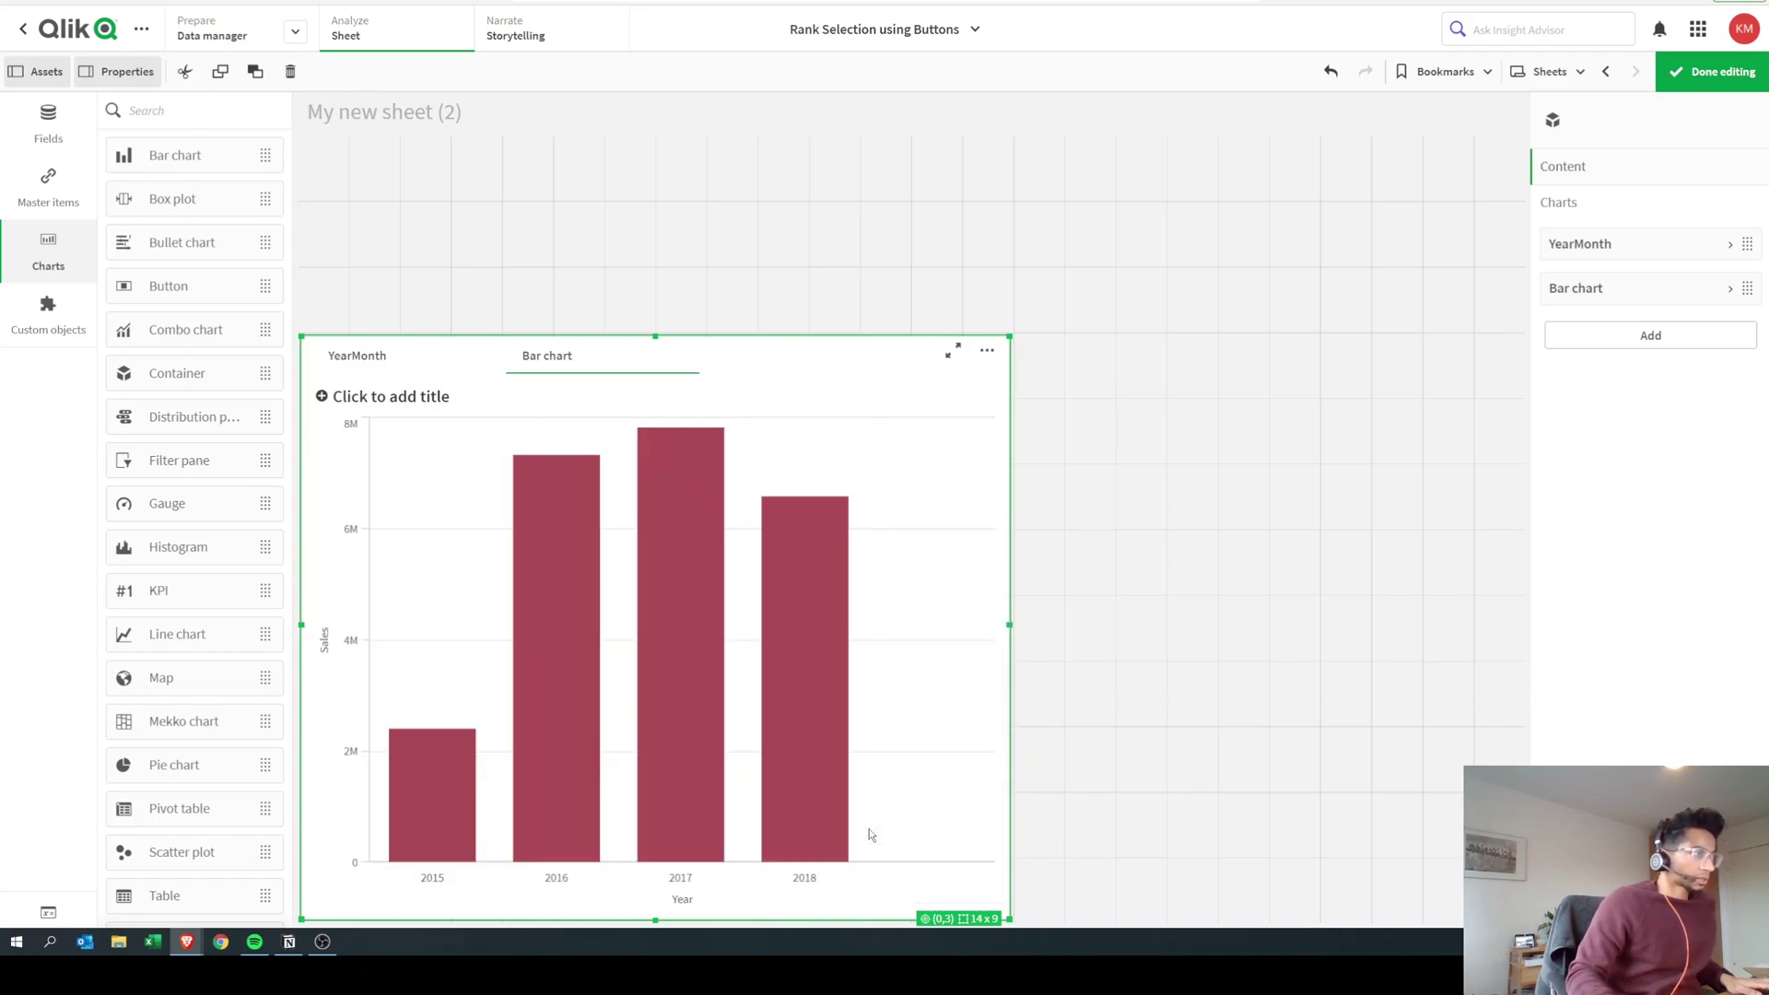
Set the Year bar chart's presentation to Horizontal and leave edit mode
click(1640, 297)
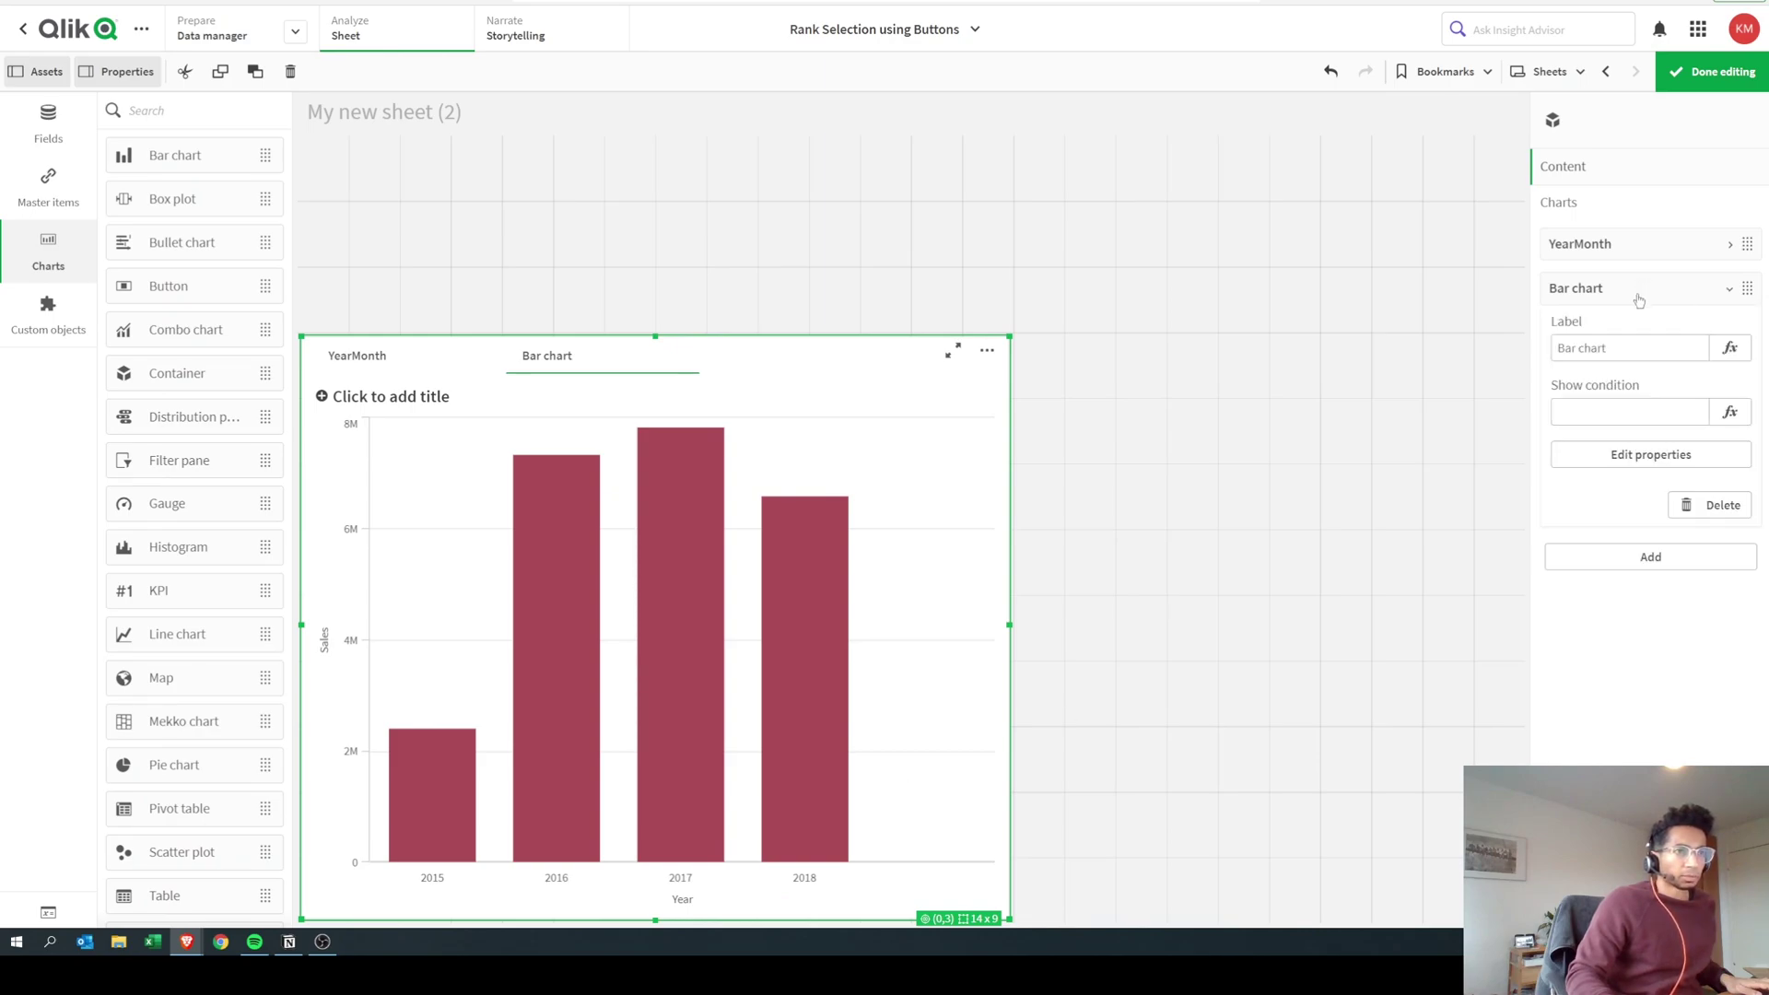
click(1640, 455)
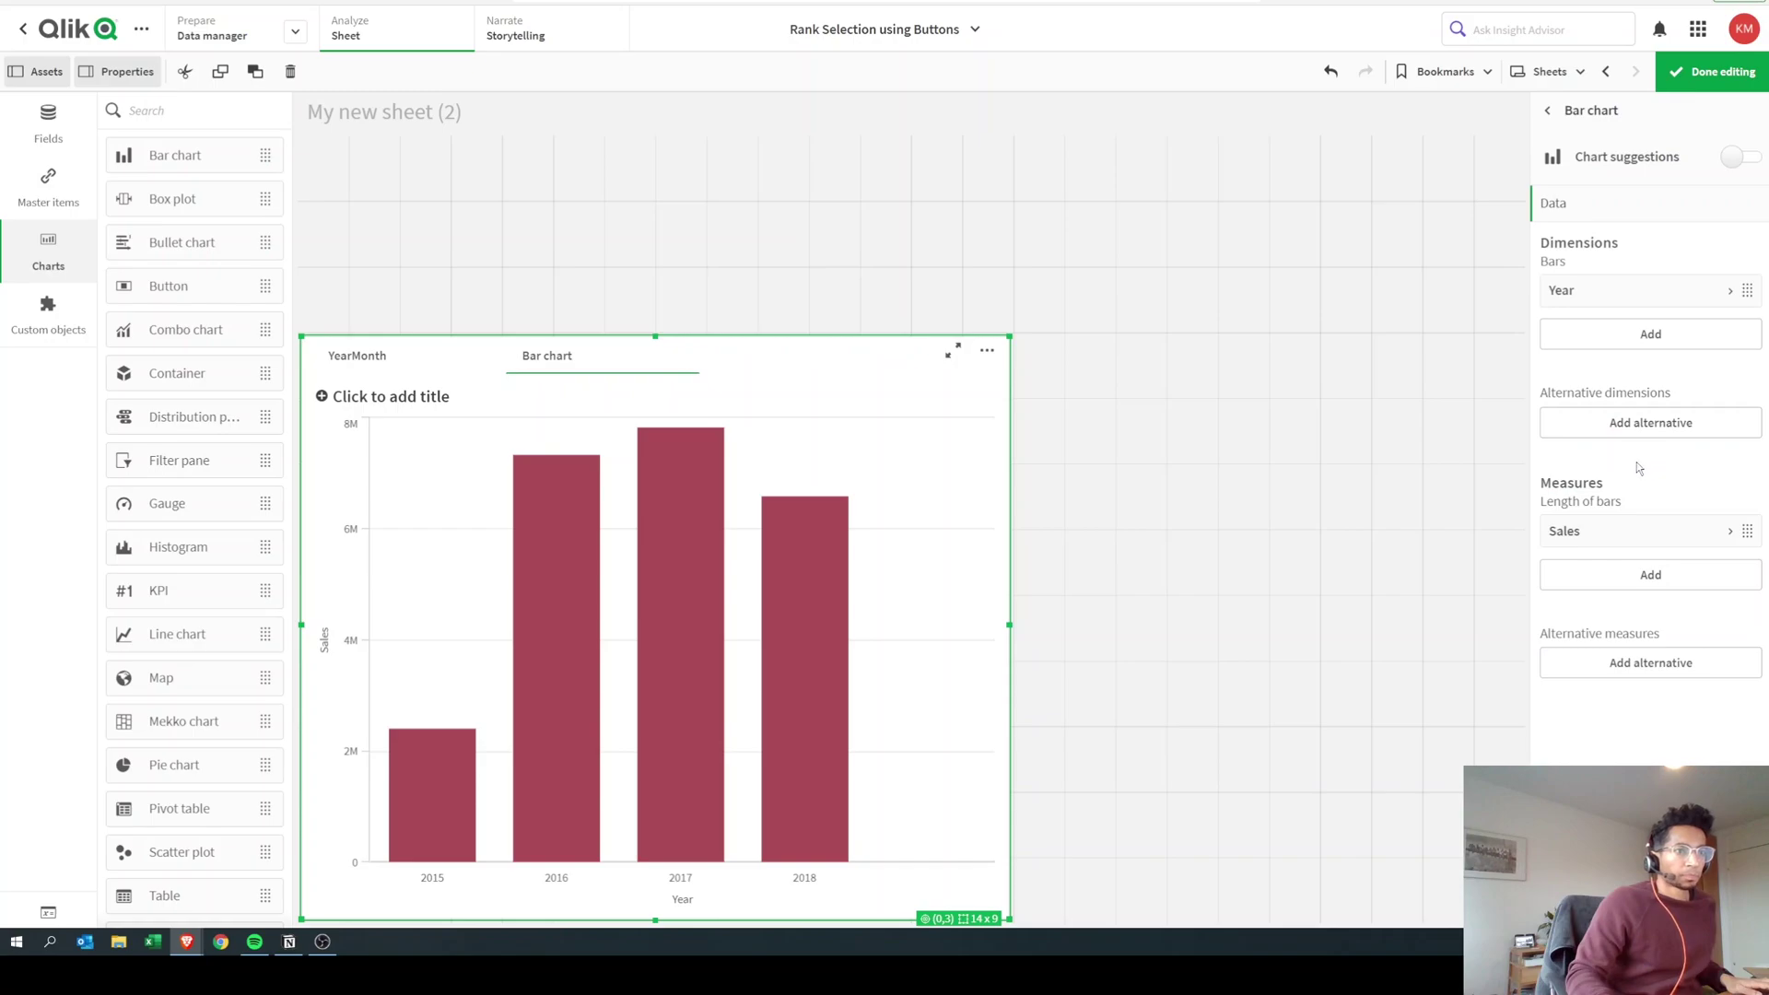
key(ctrl+plus)
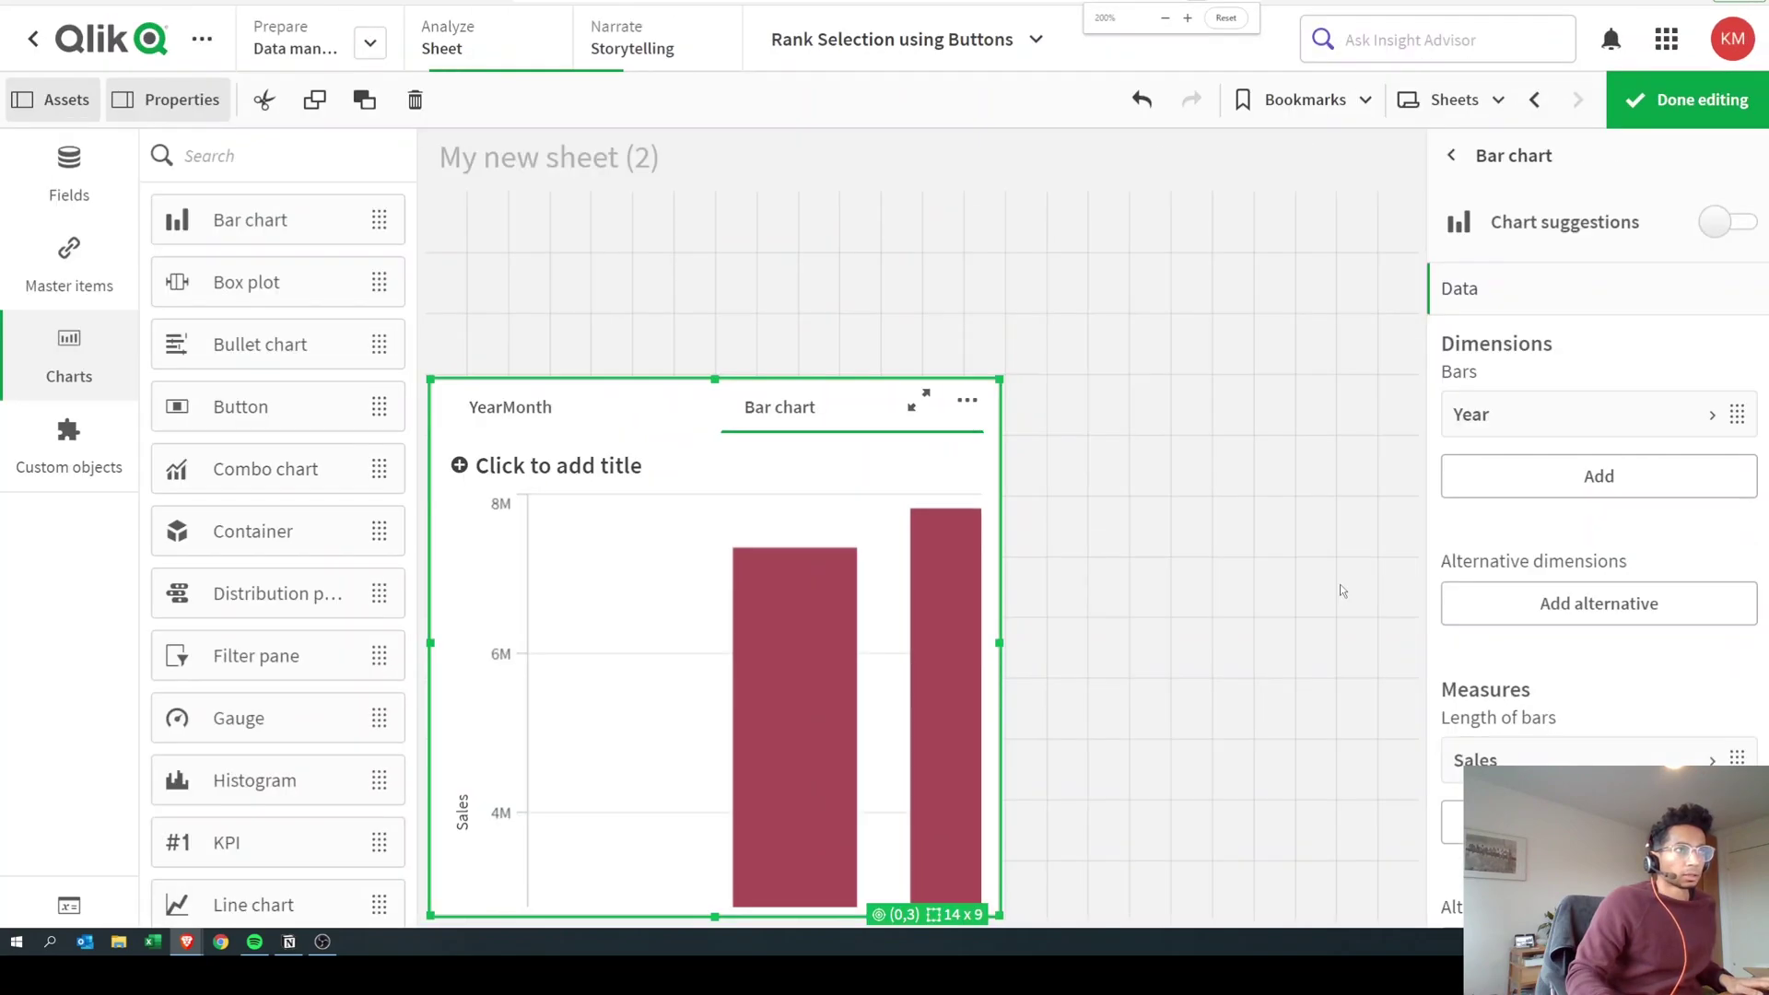
scroll(1628, 561, down, 3)
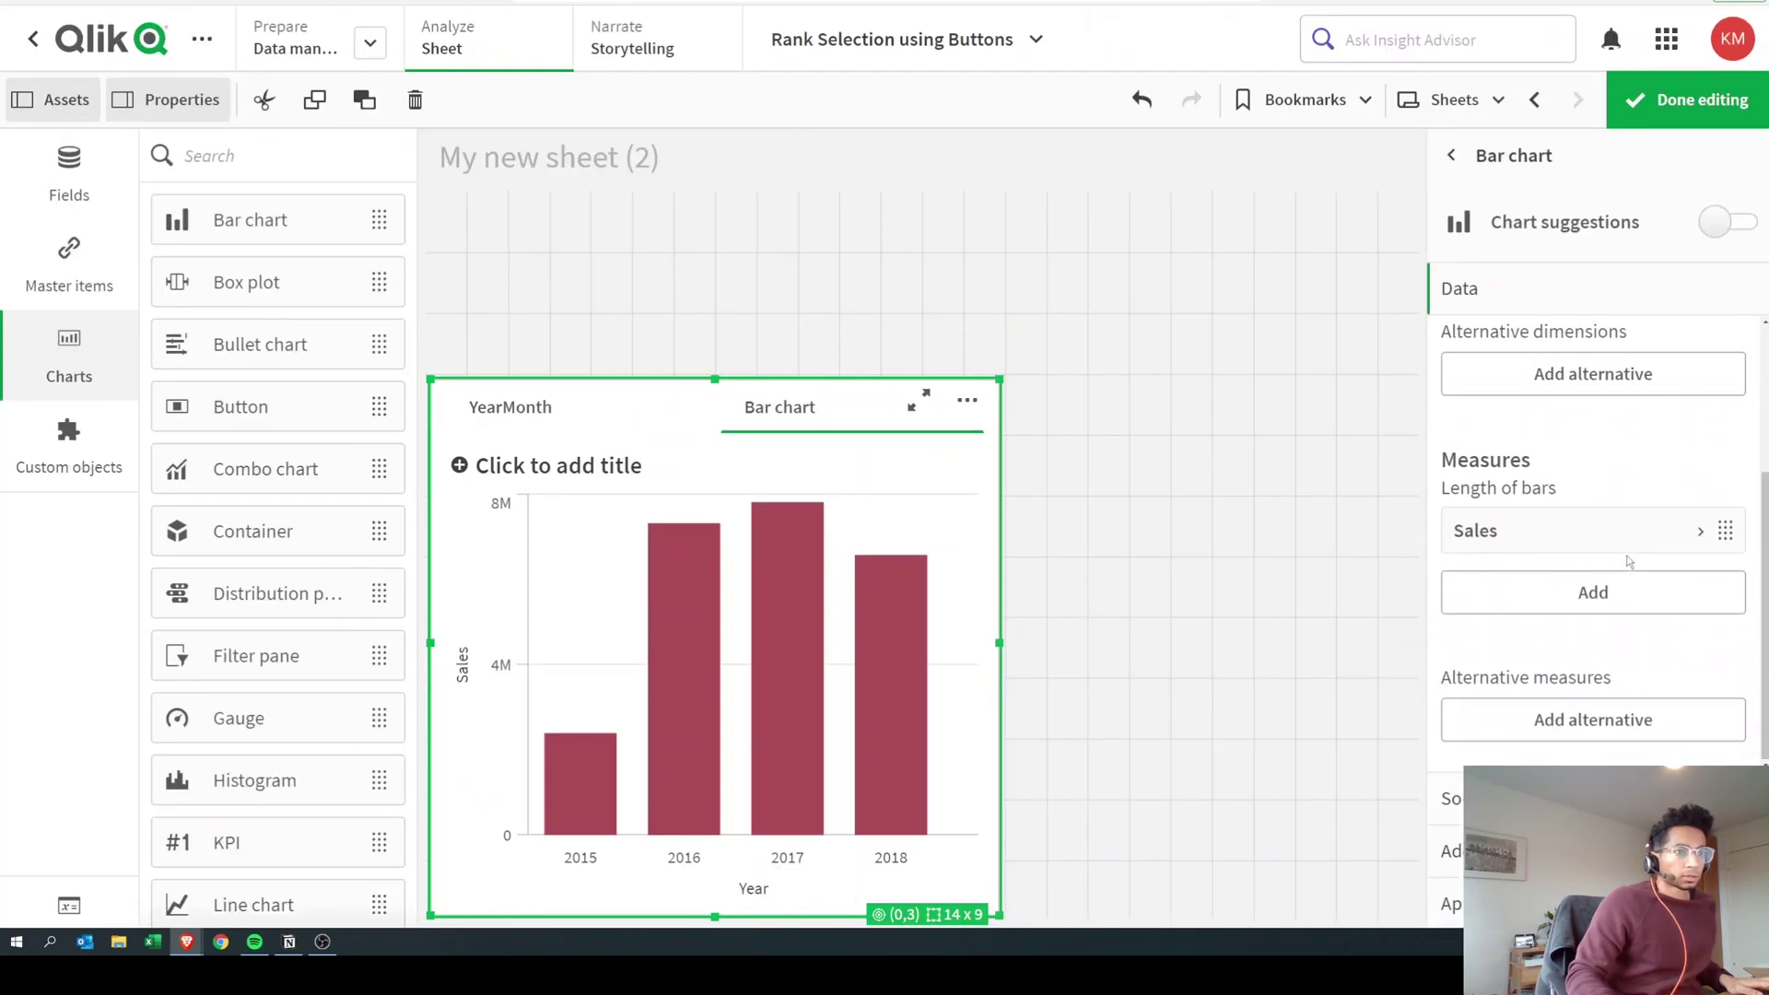
click(1483, 903)
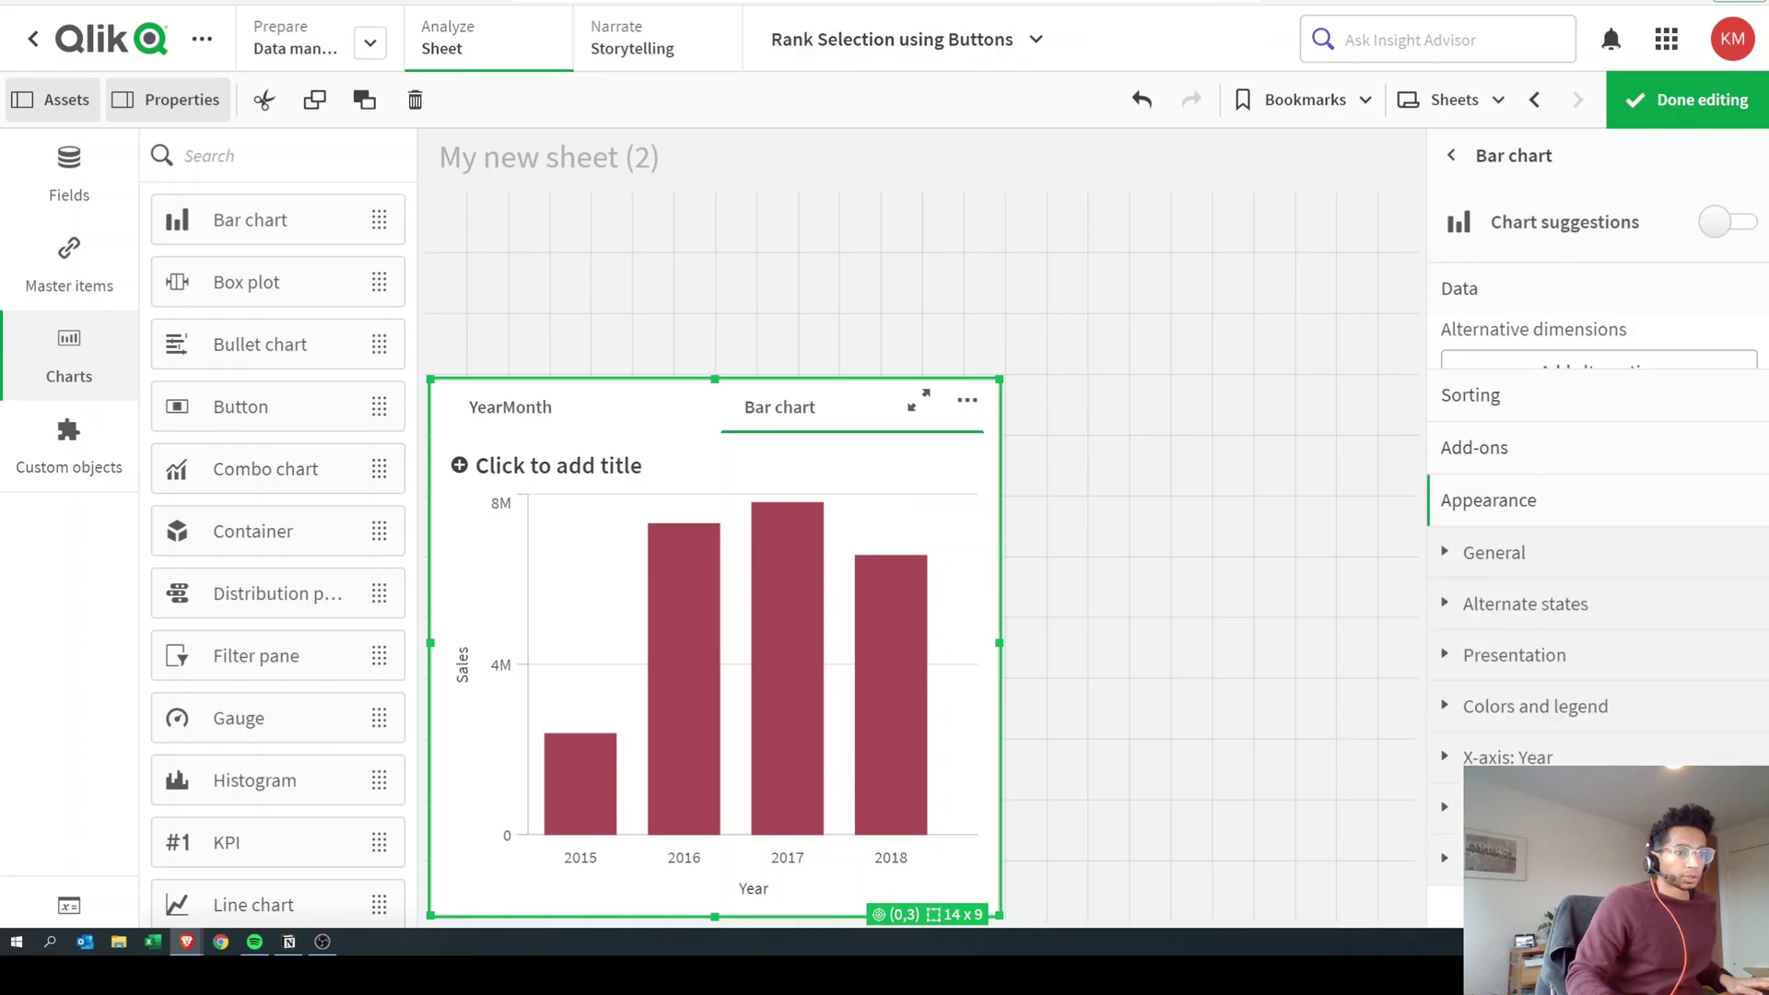
click(1522, 613)
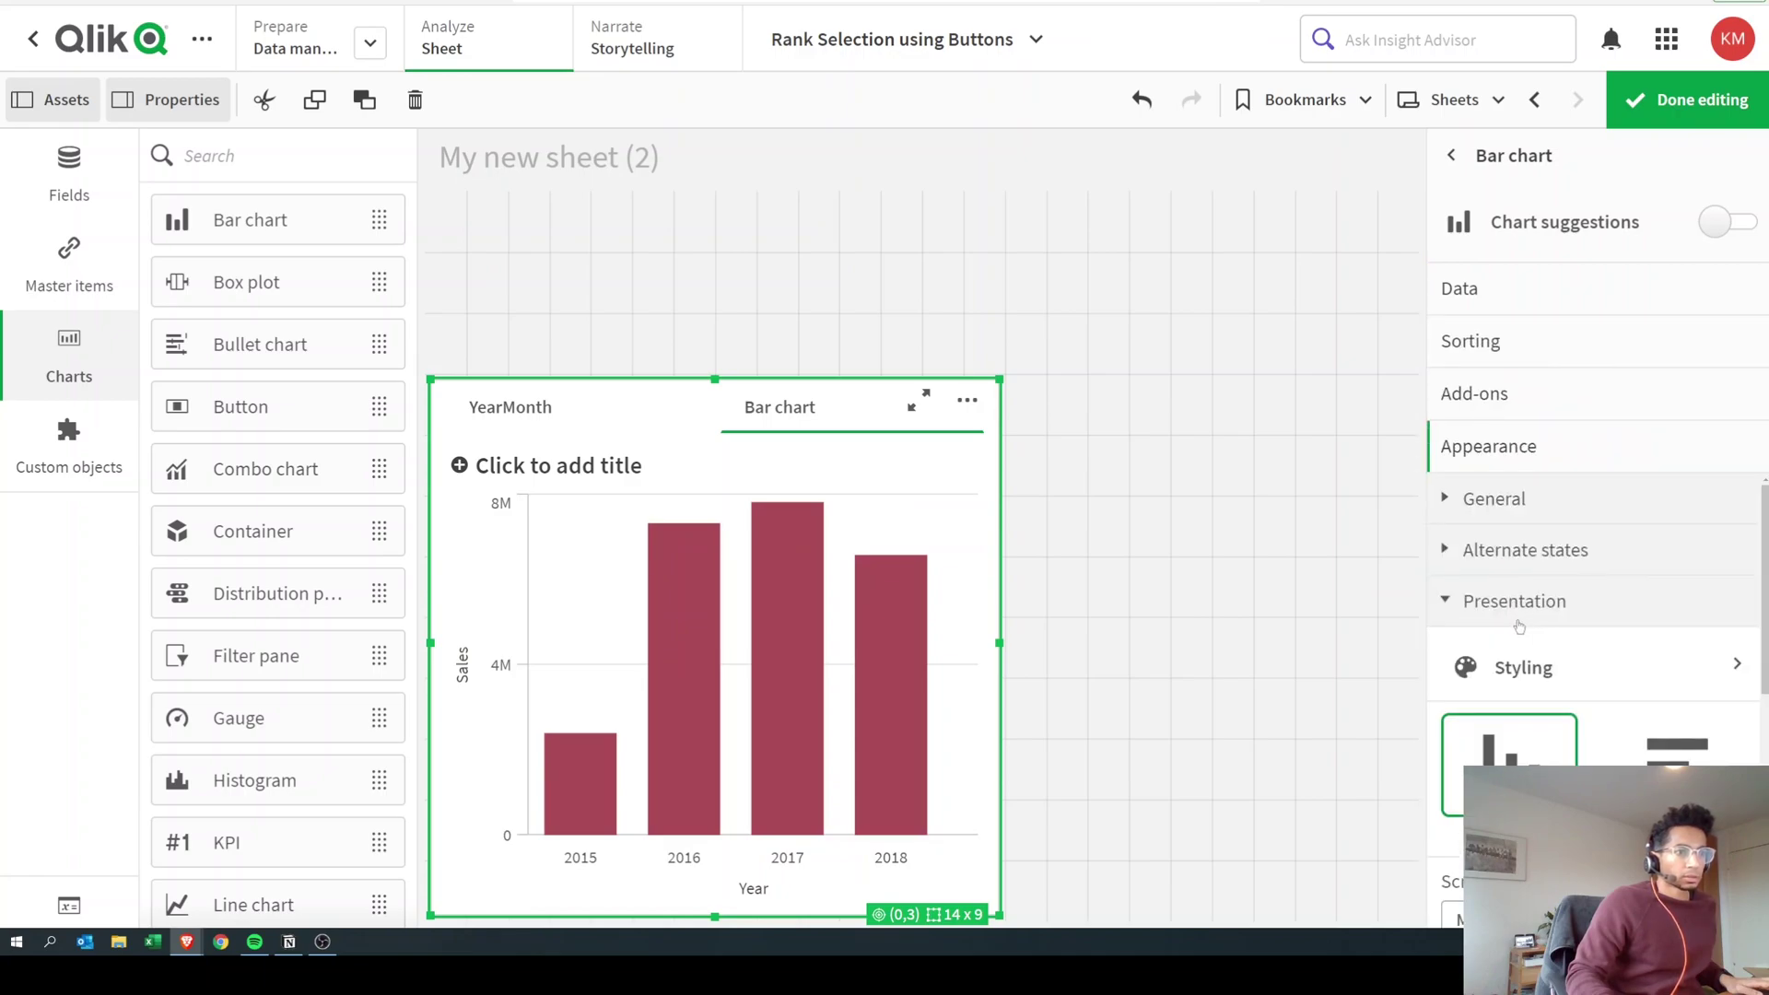
scroll(1645, 736, down, 2)
click(1673, 636)
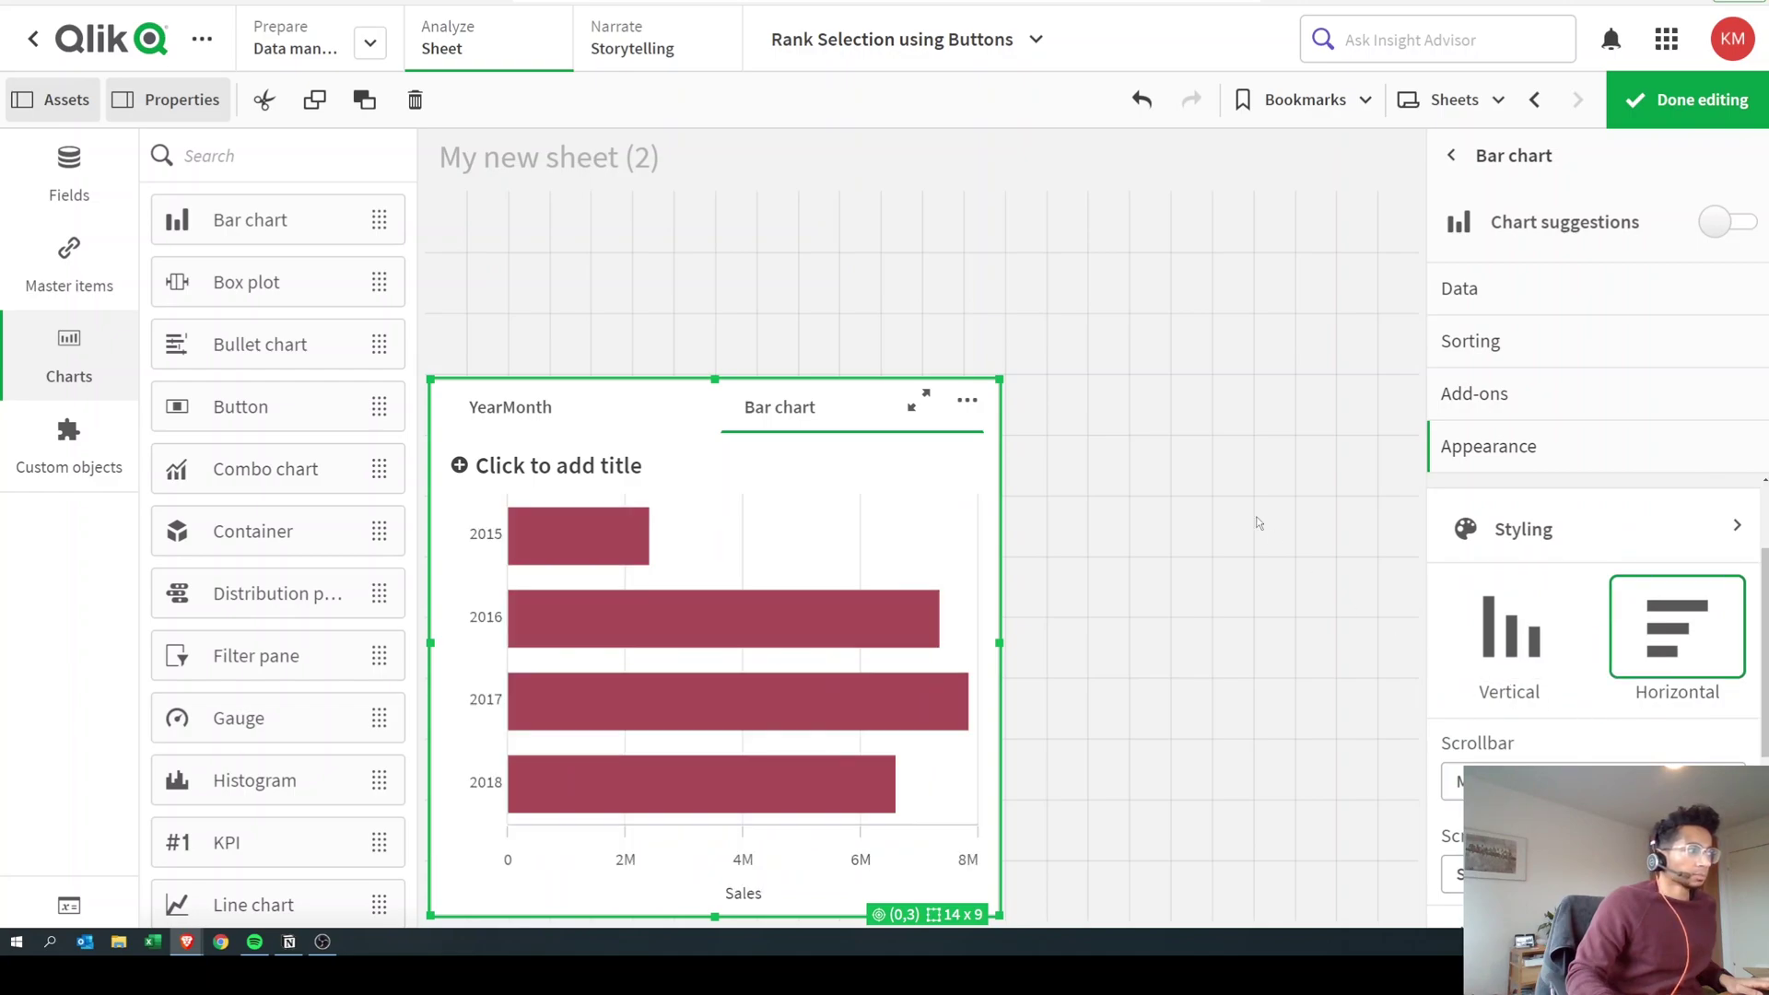
click(1655, 102)
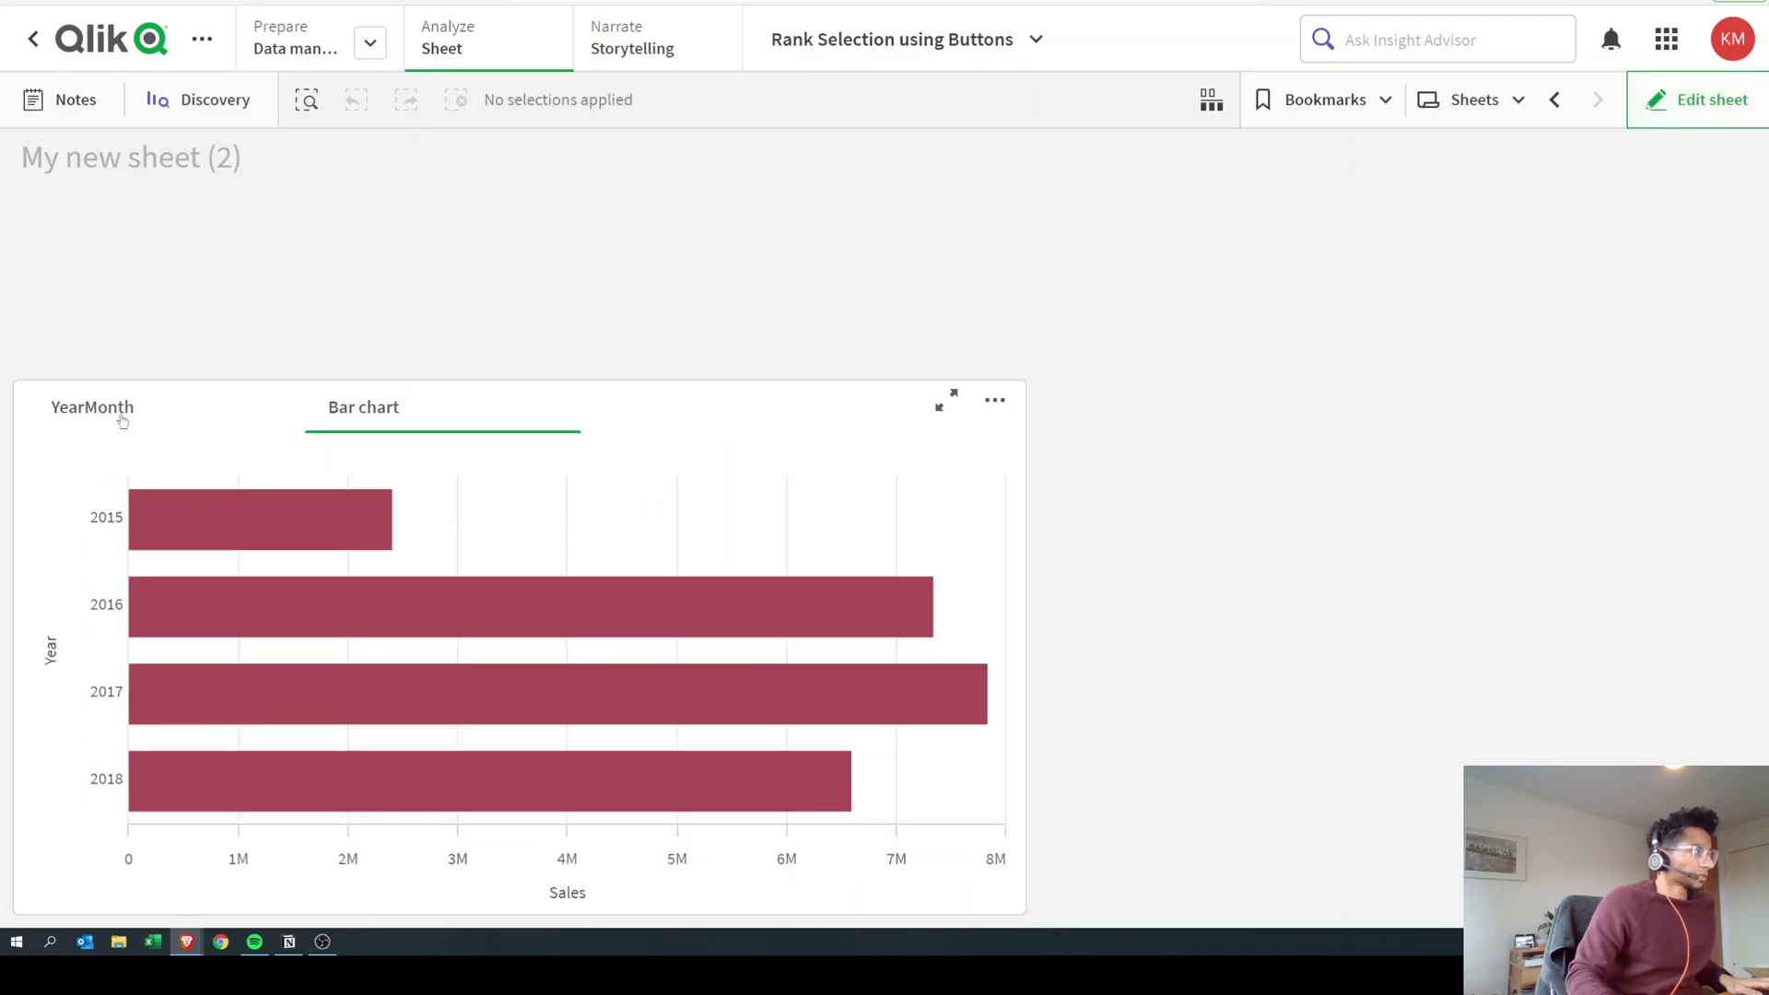
Toggle the container several times between the YearMonth and Year charts, then resume editing
click(129, 411)
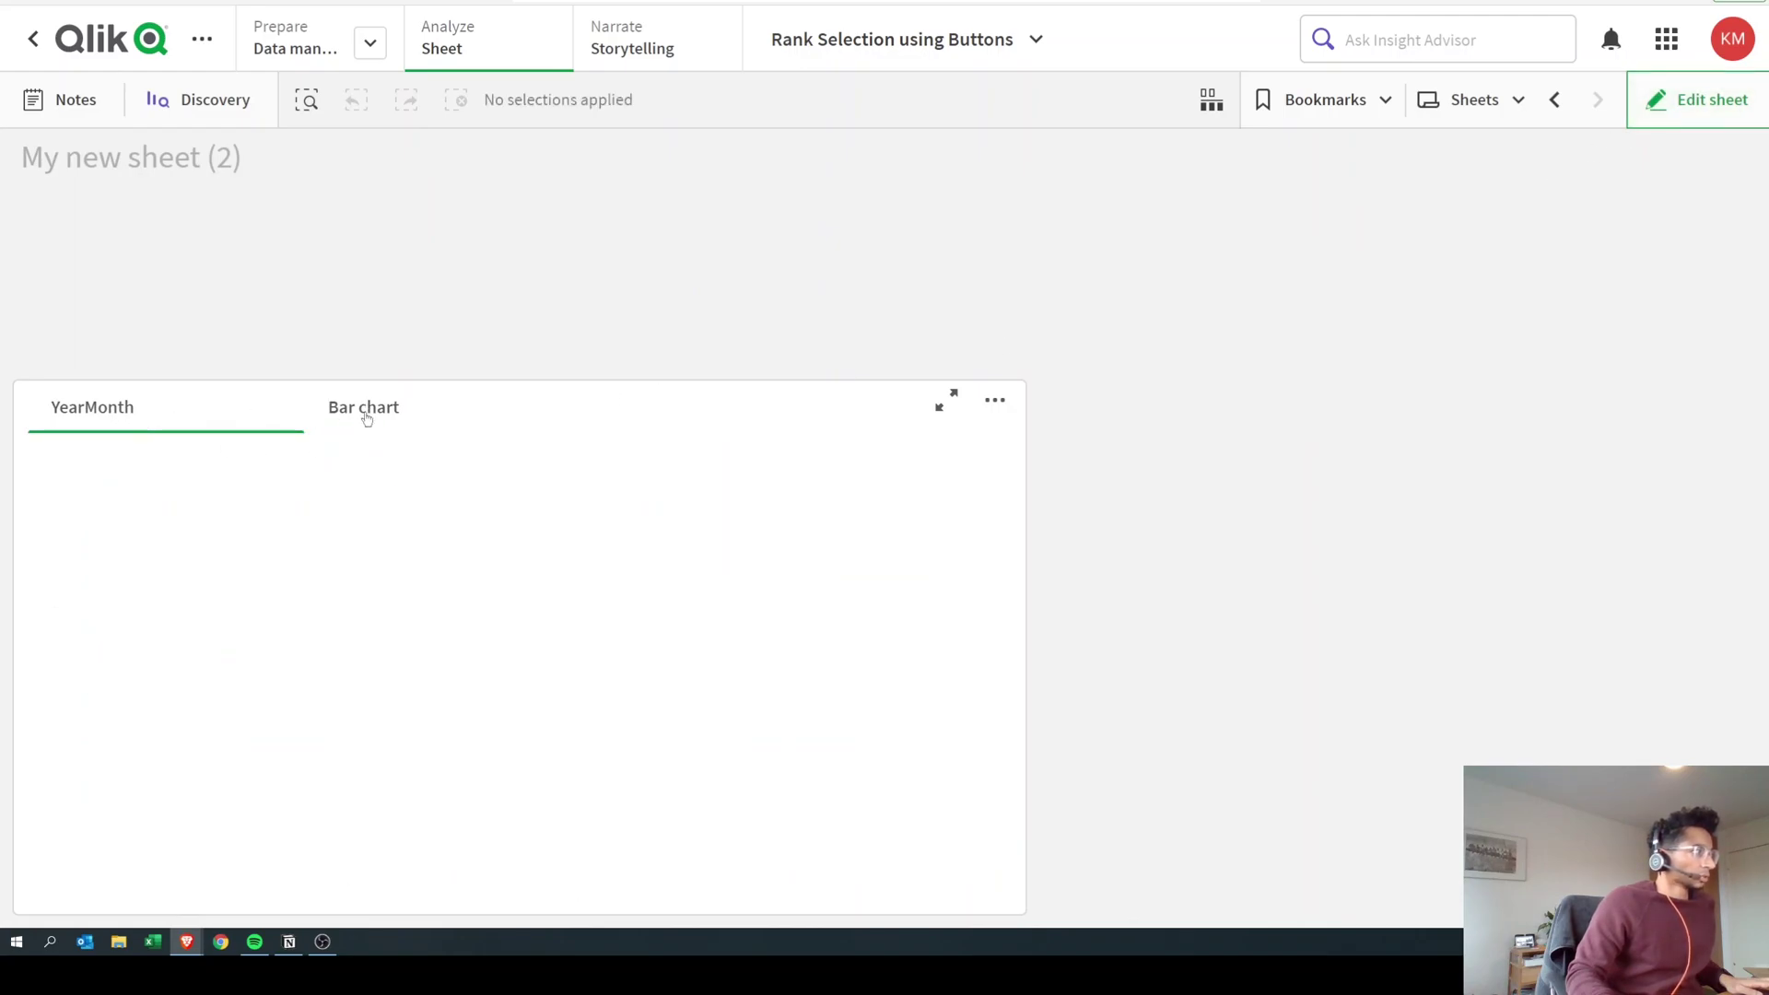
click(409, 428)
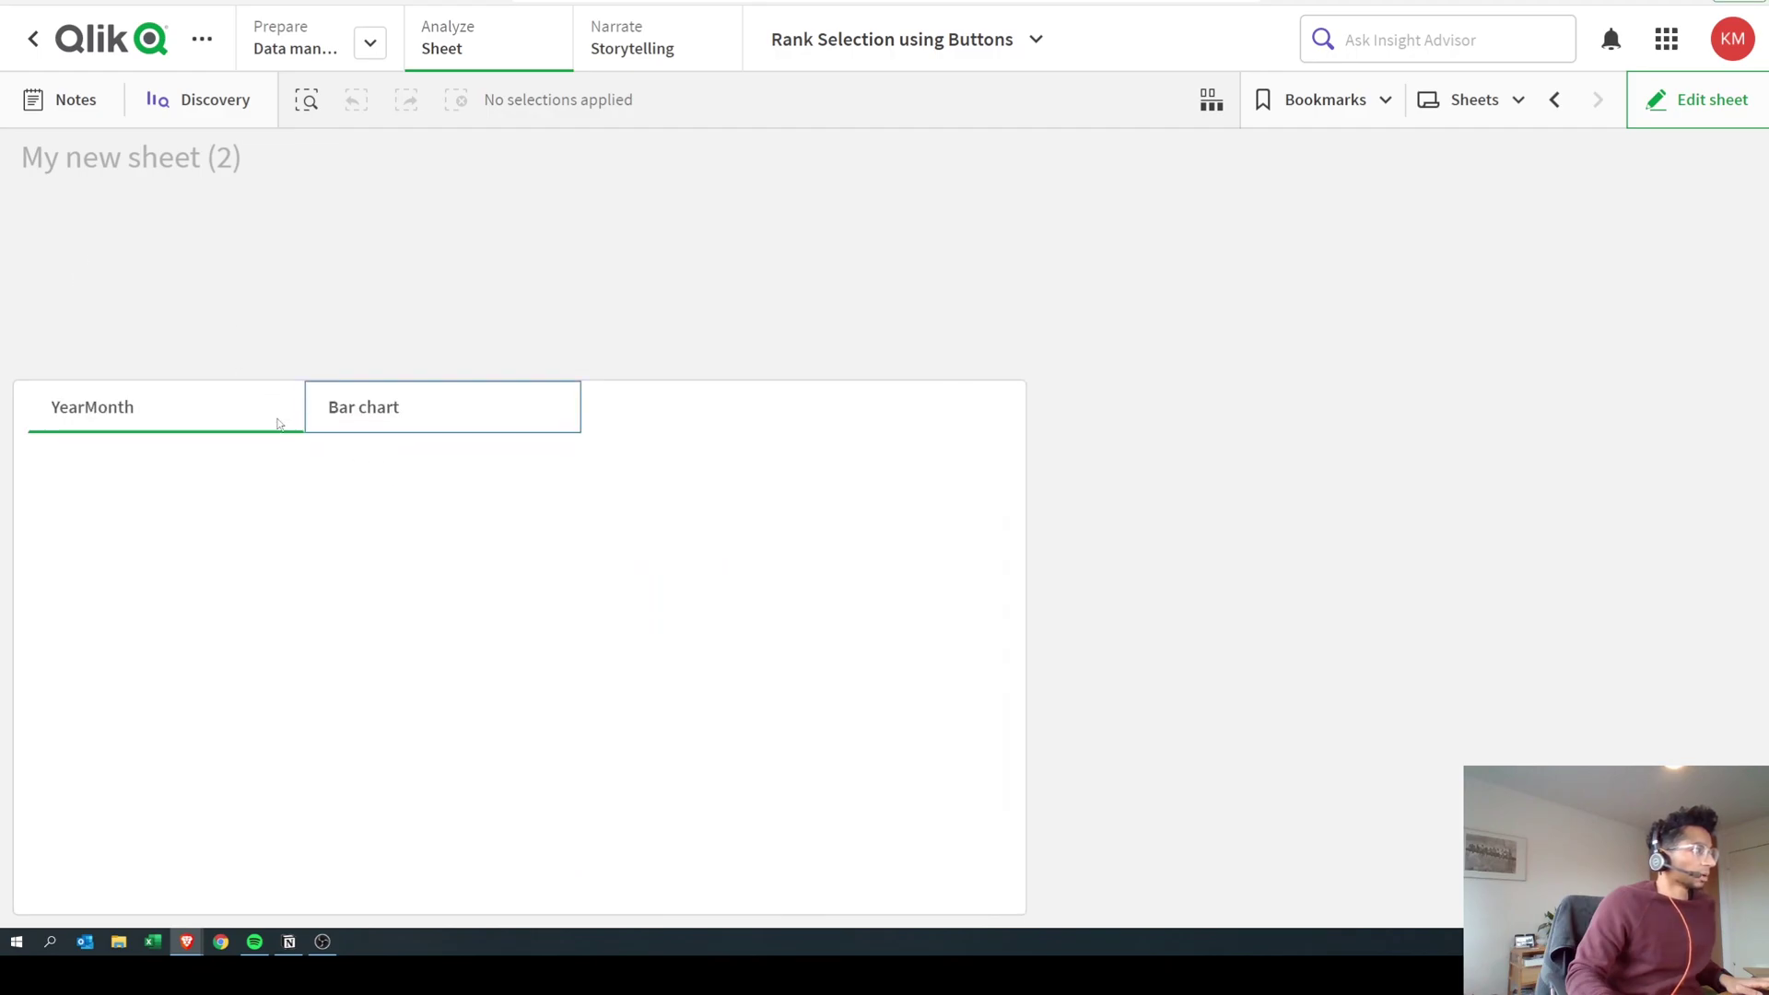
click(148, 411)
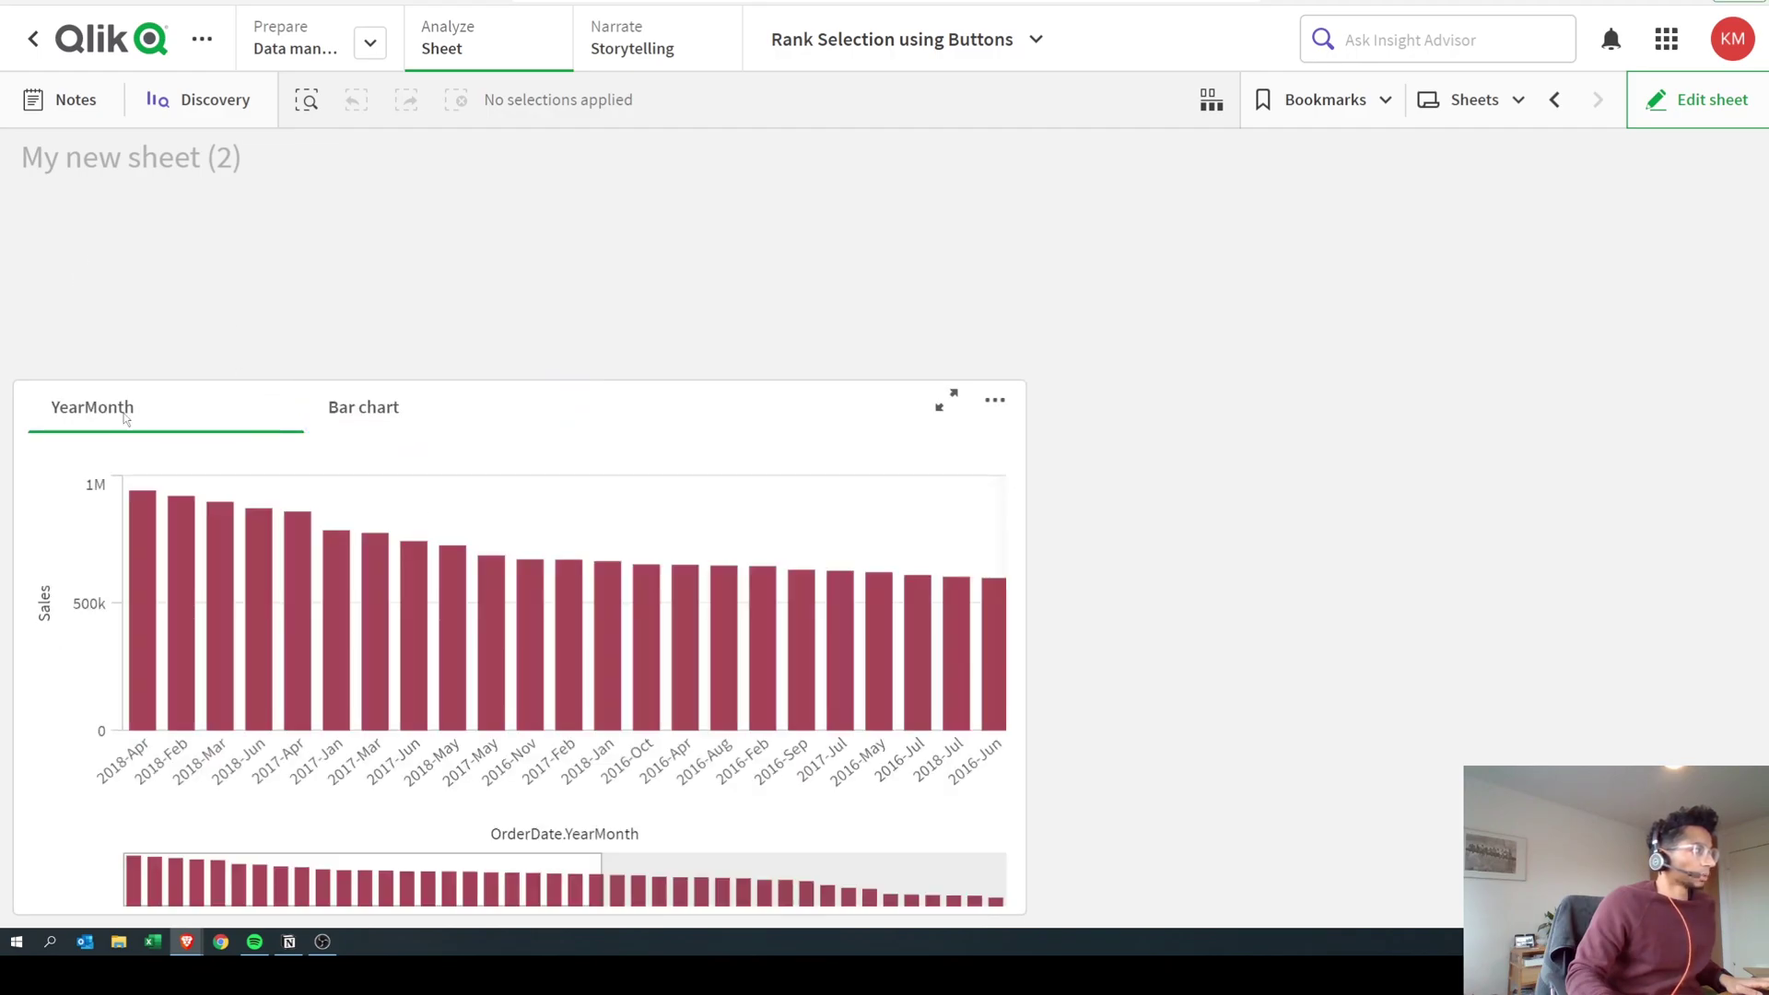
click(106, 415)
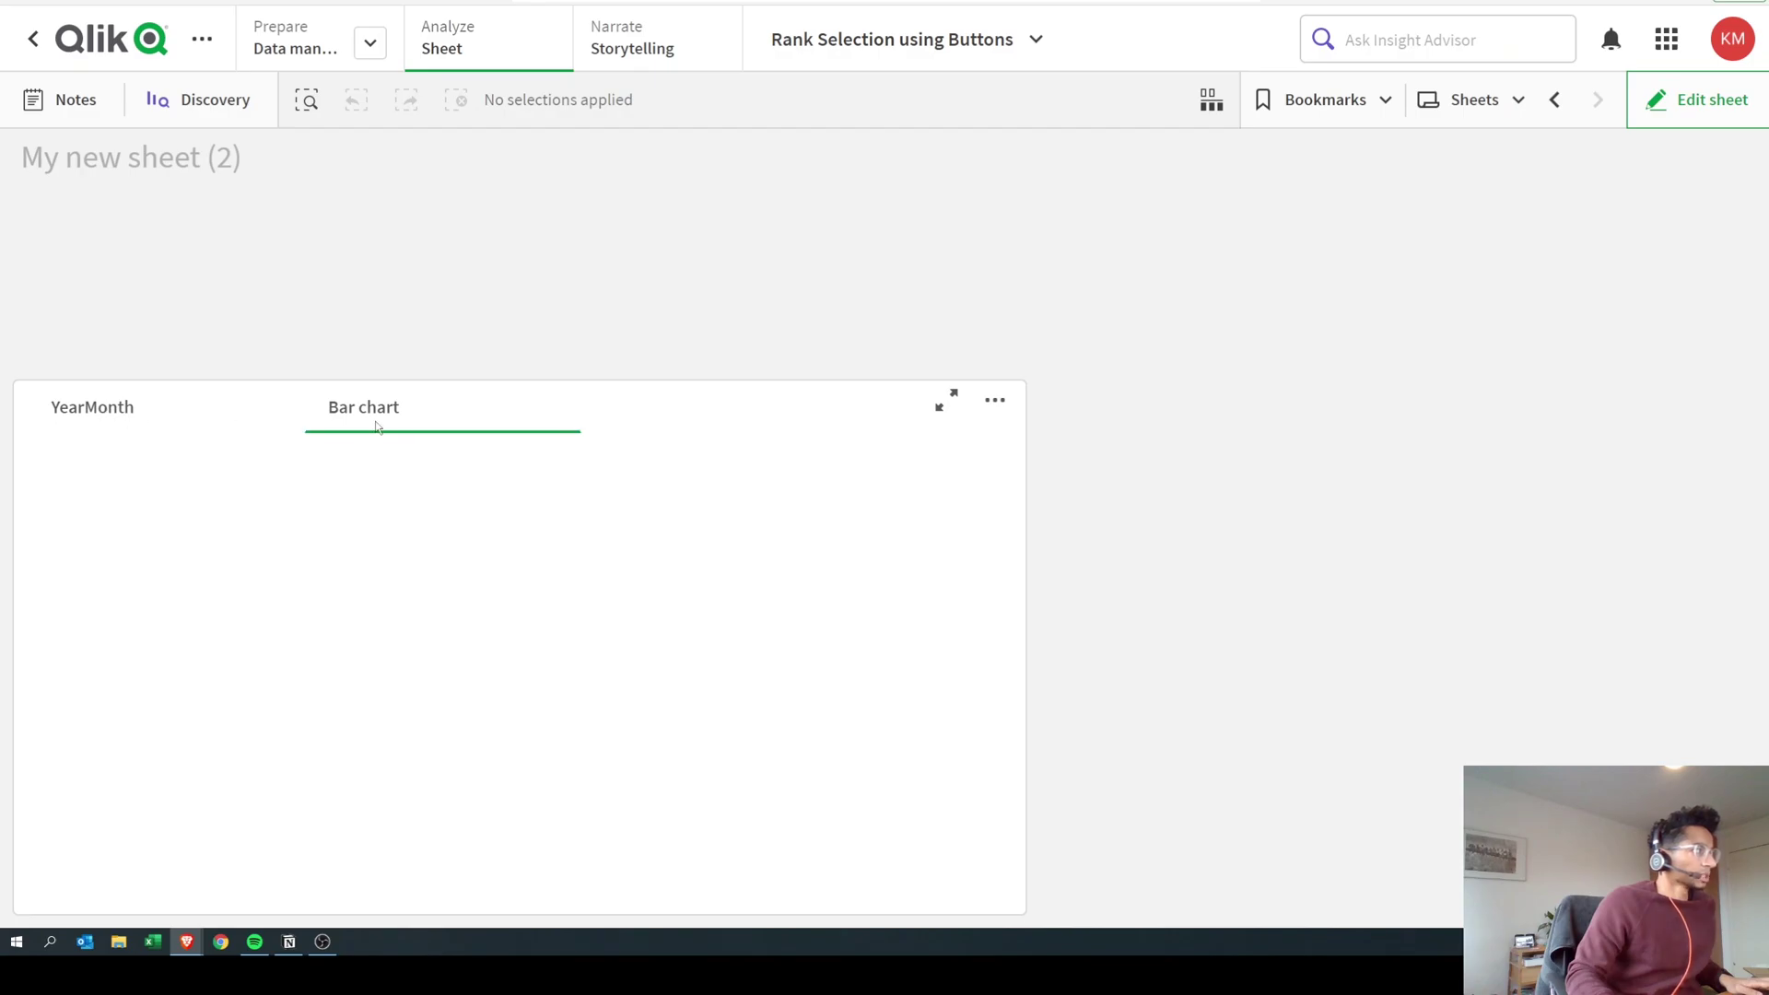
click(375, 422)
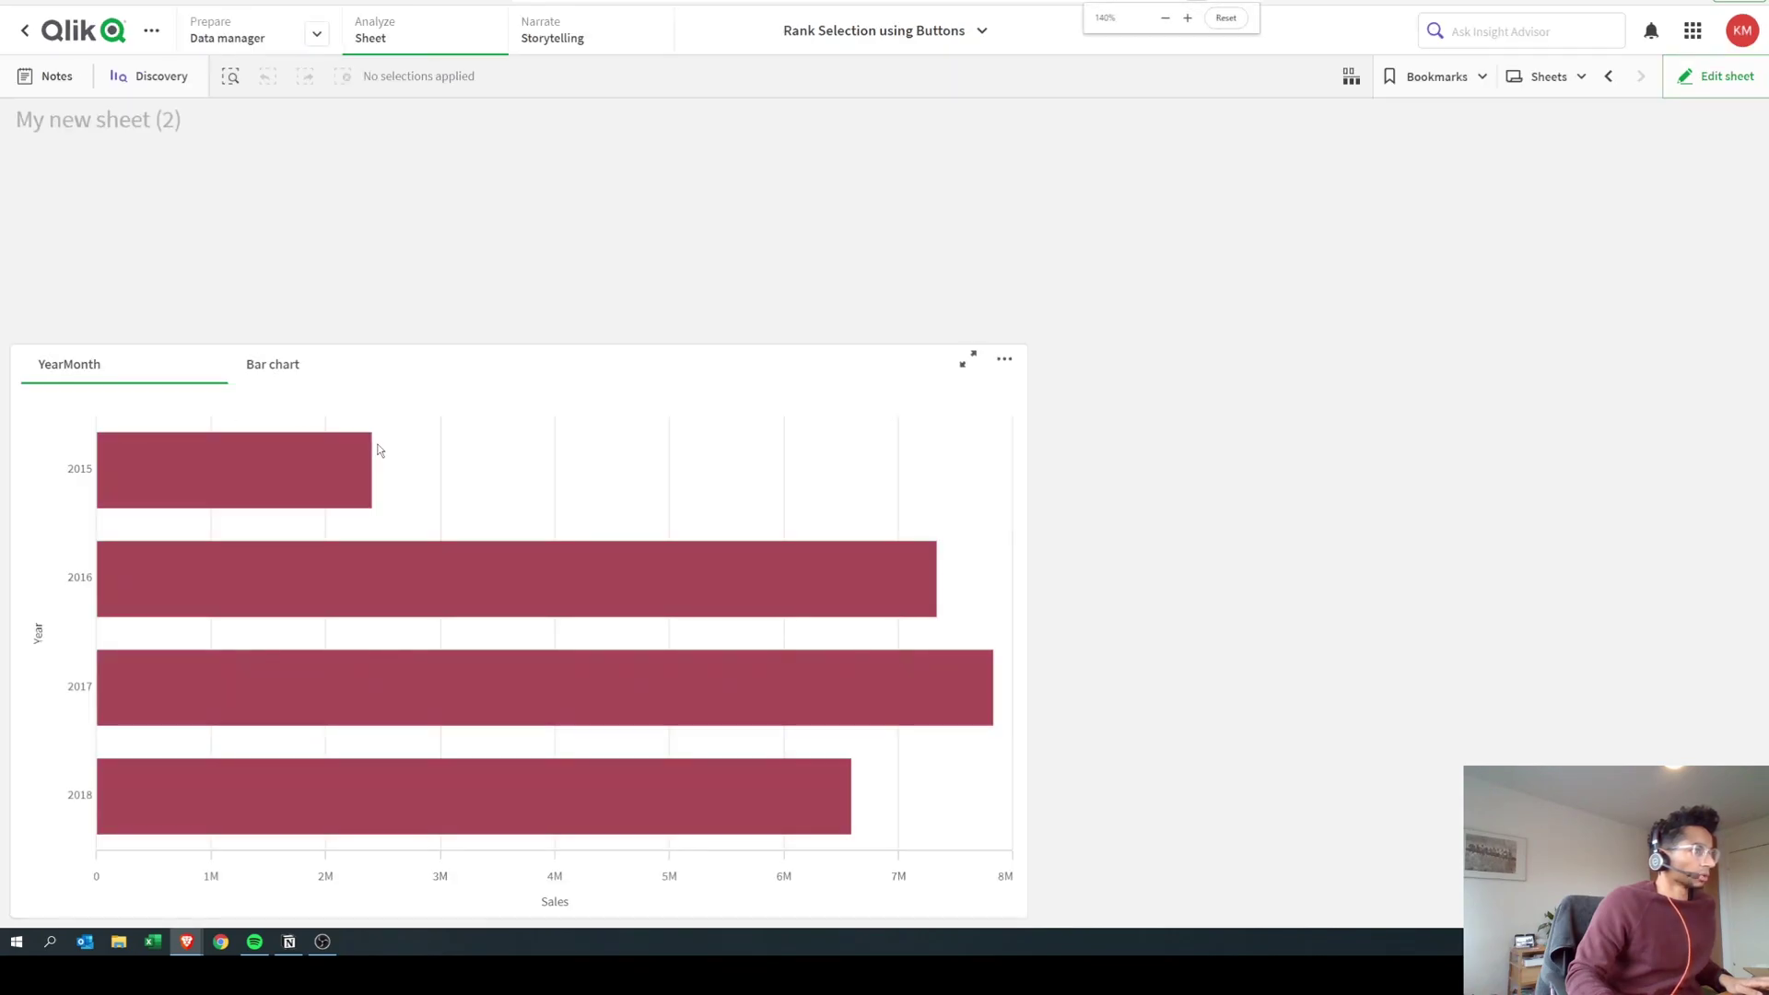
key(ctrl+plus)
key(ctrl+minus)
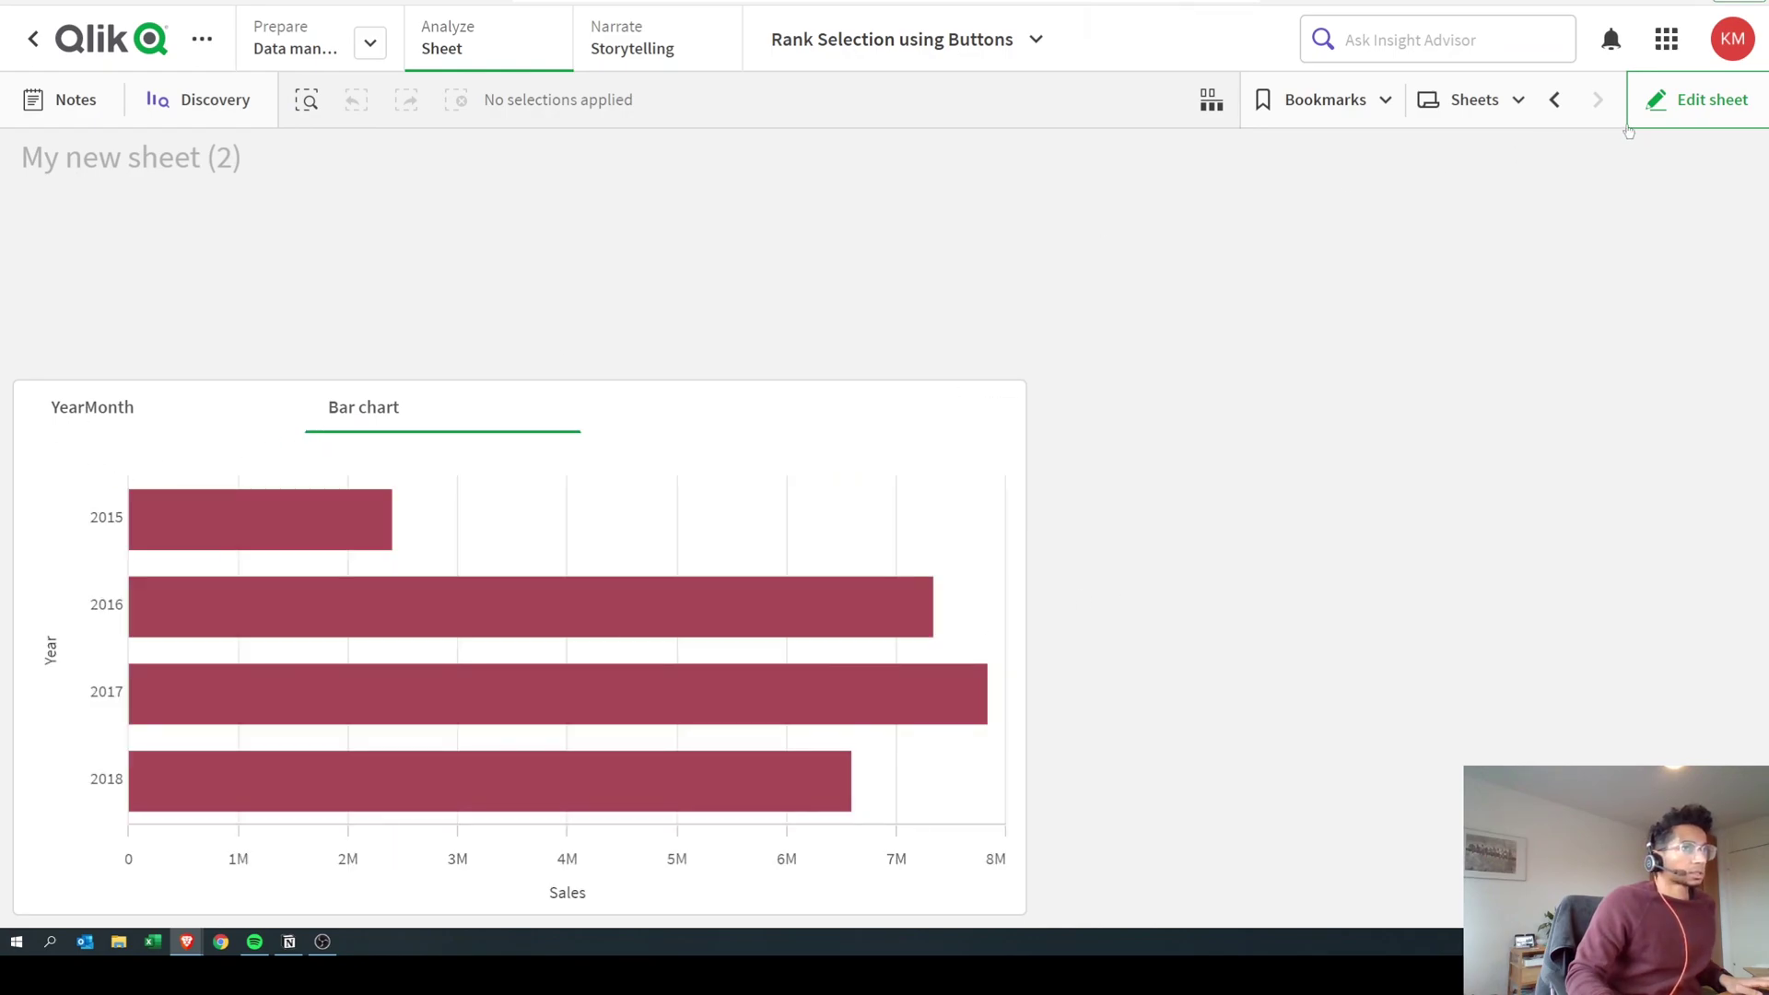
click(1700, 101)
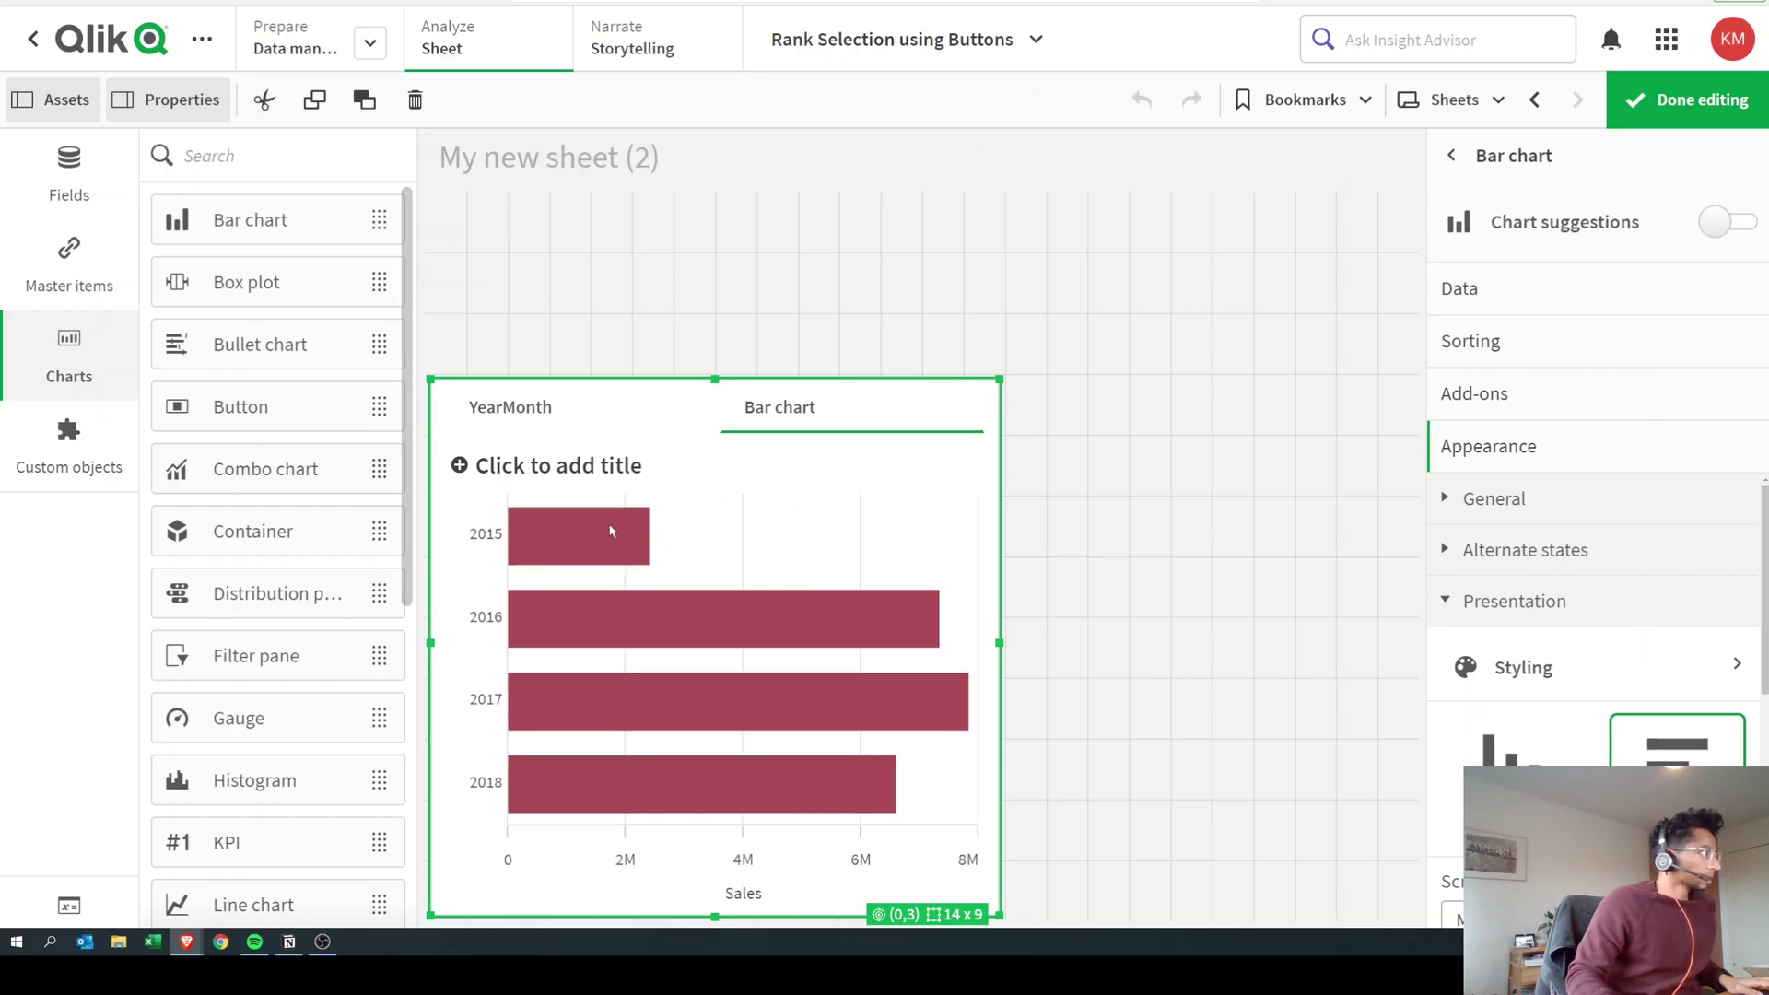
Create a variable named vselectchart without a definition and close the Variables list
click(70, 907)
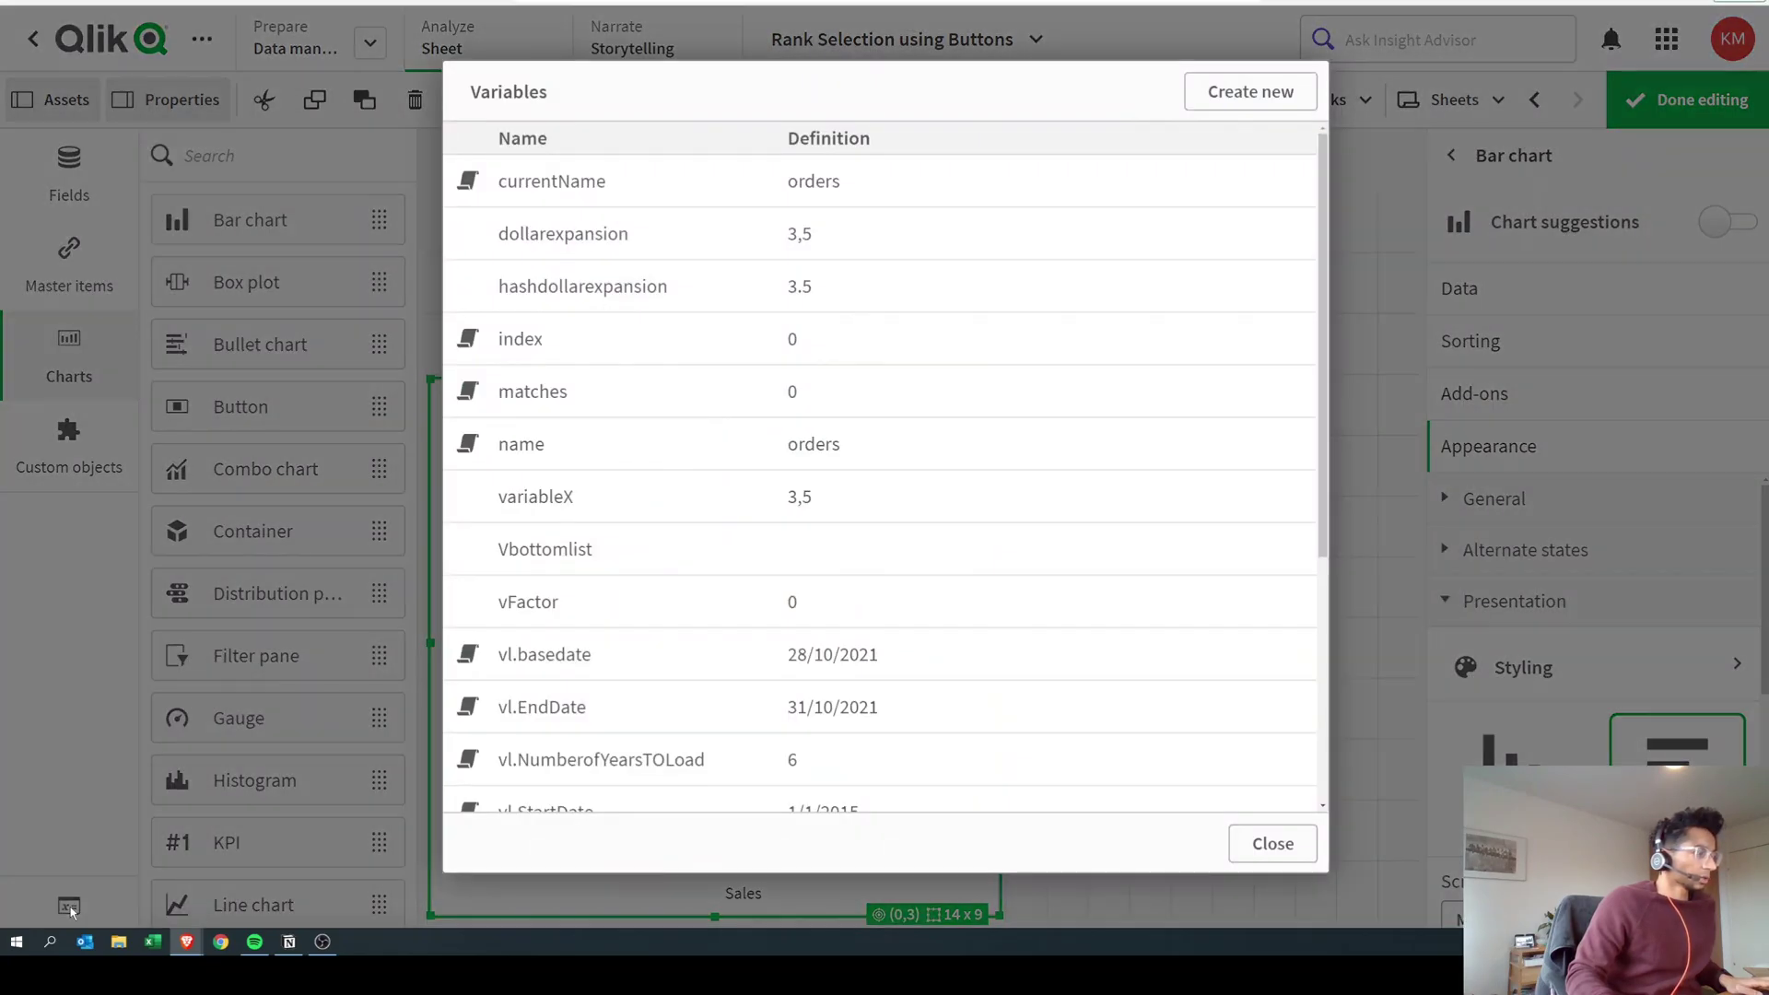
click(1211, 96)
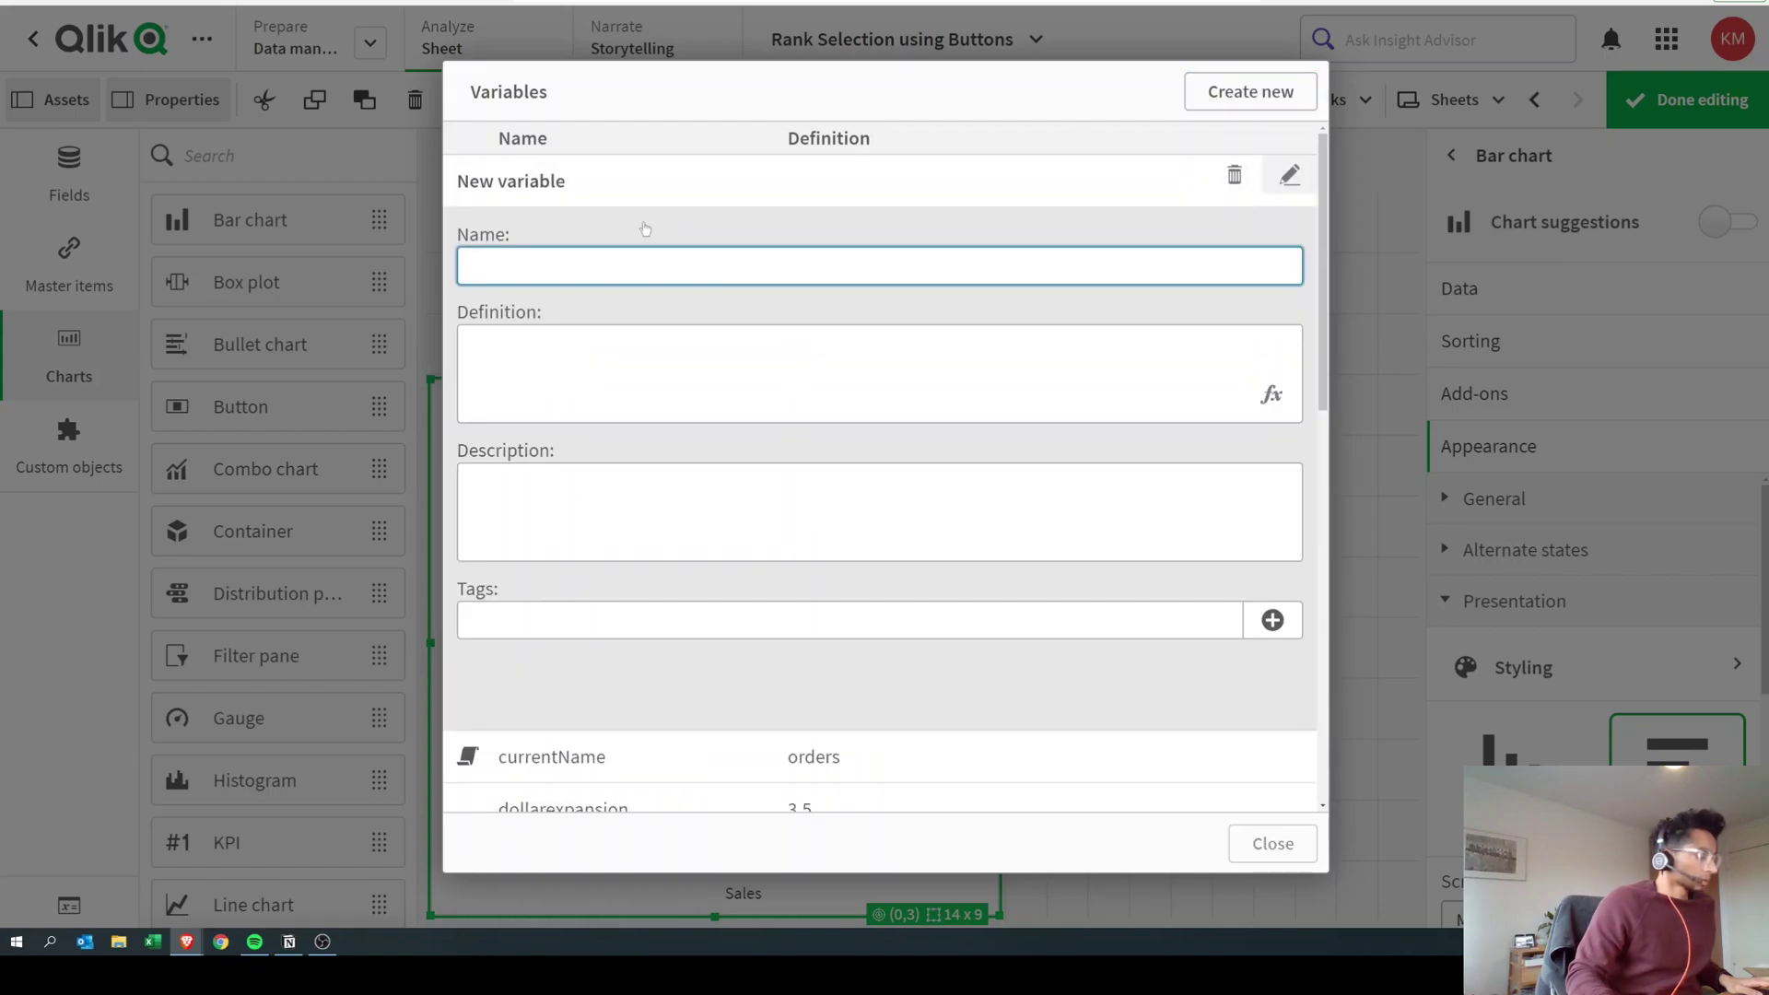
text(vsel)
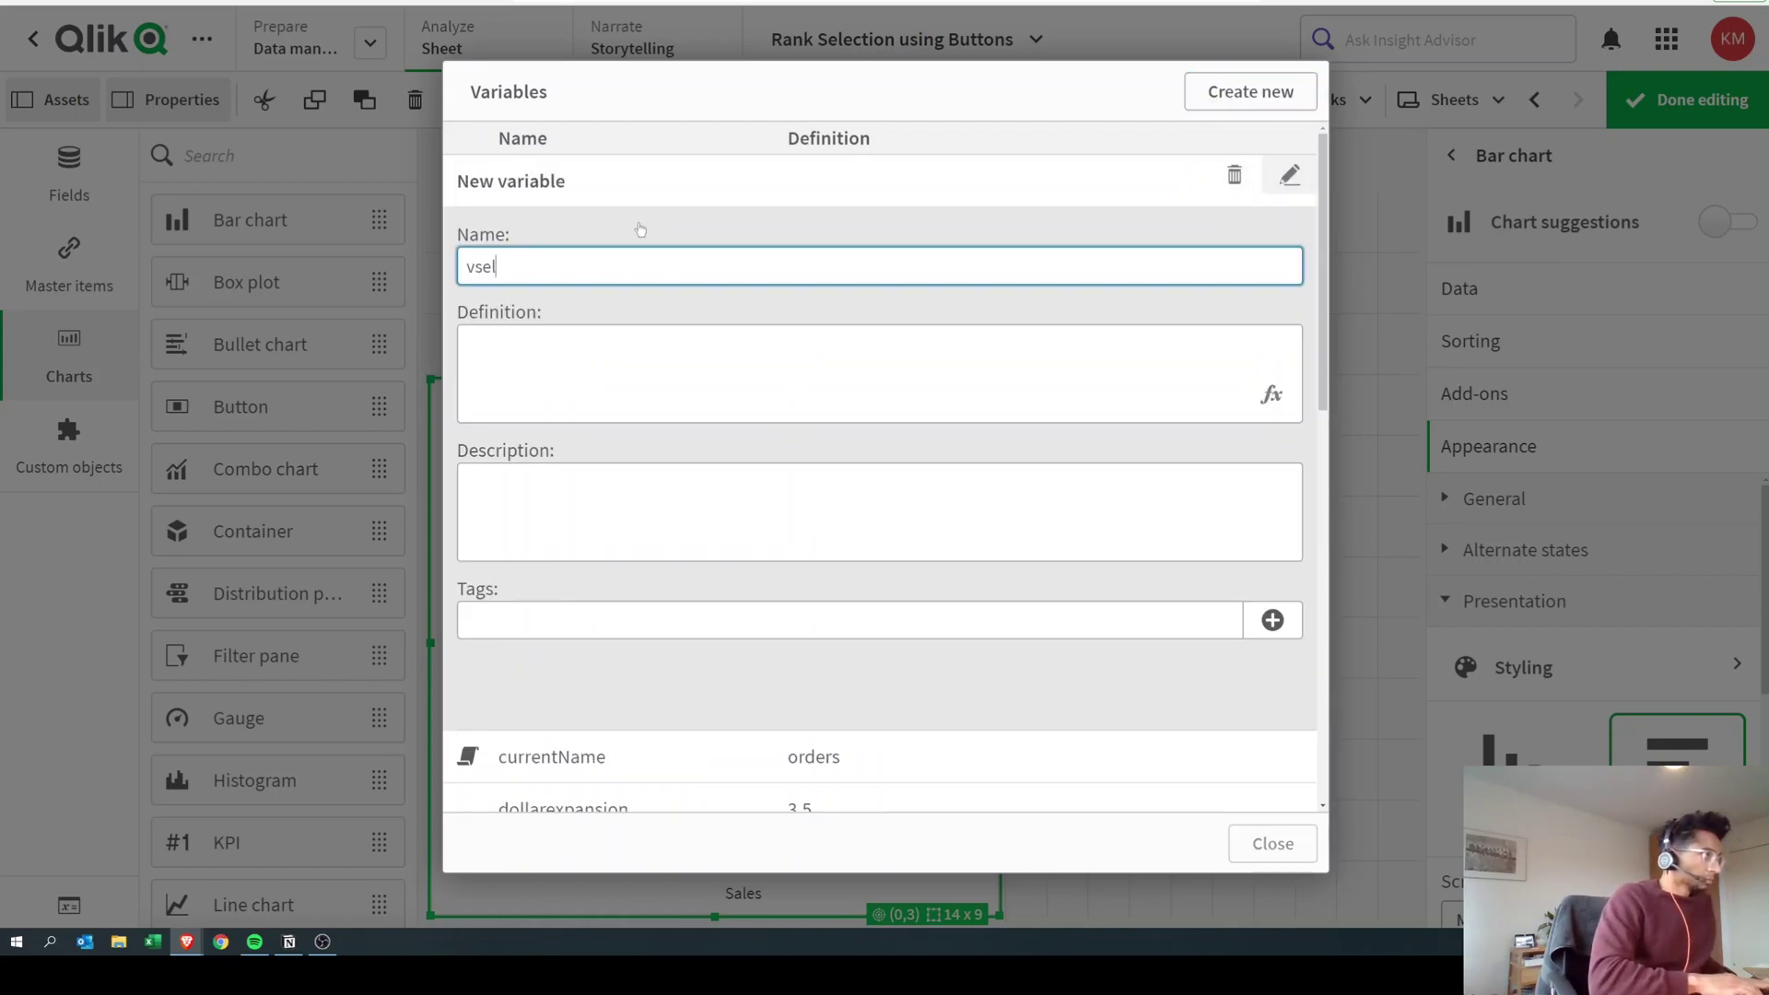
text(ect)
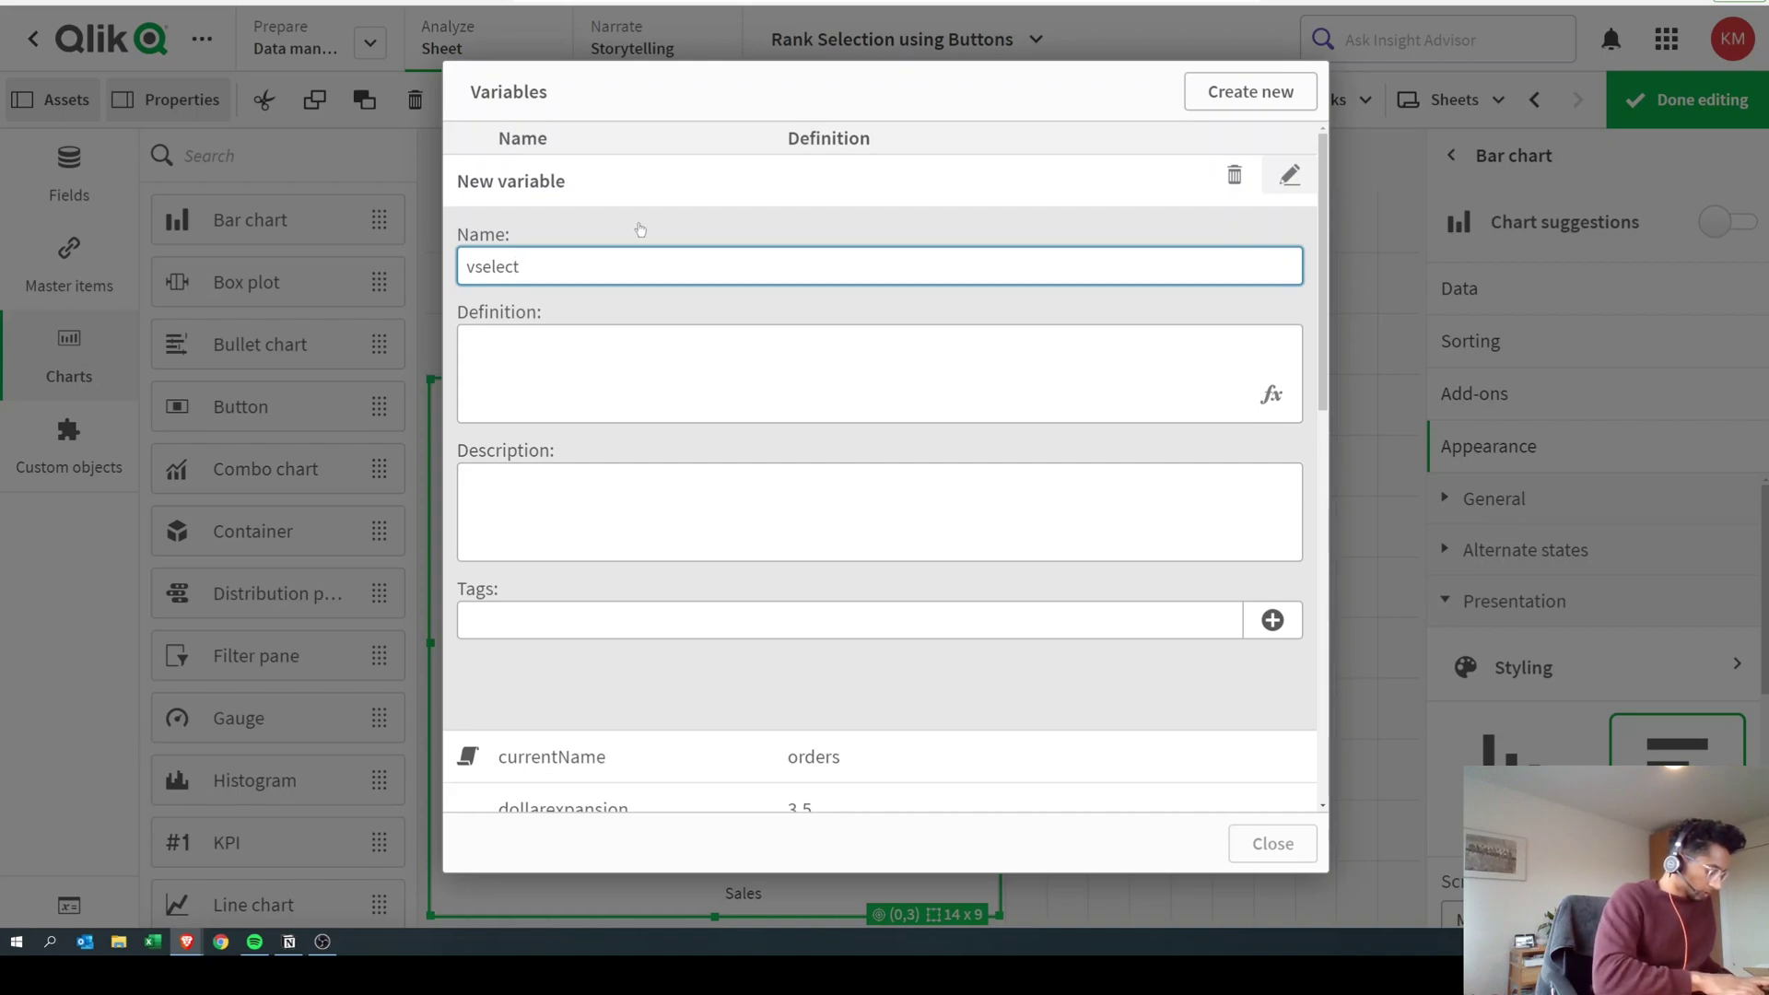
text(chart)
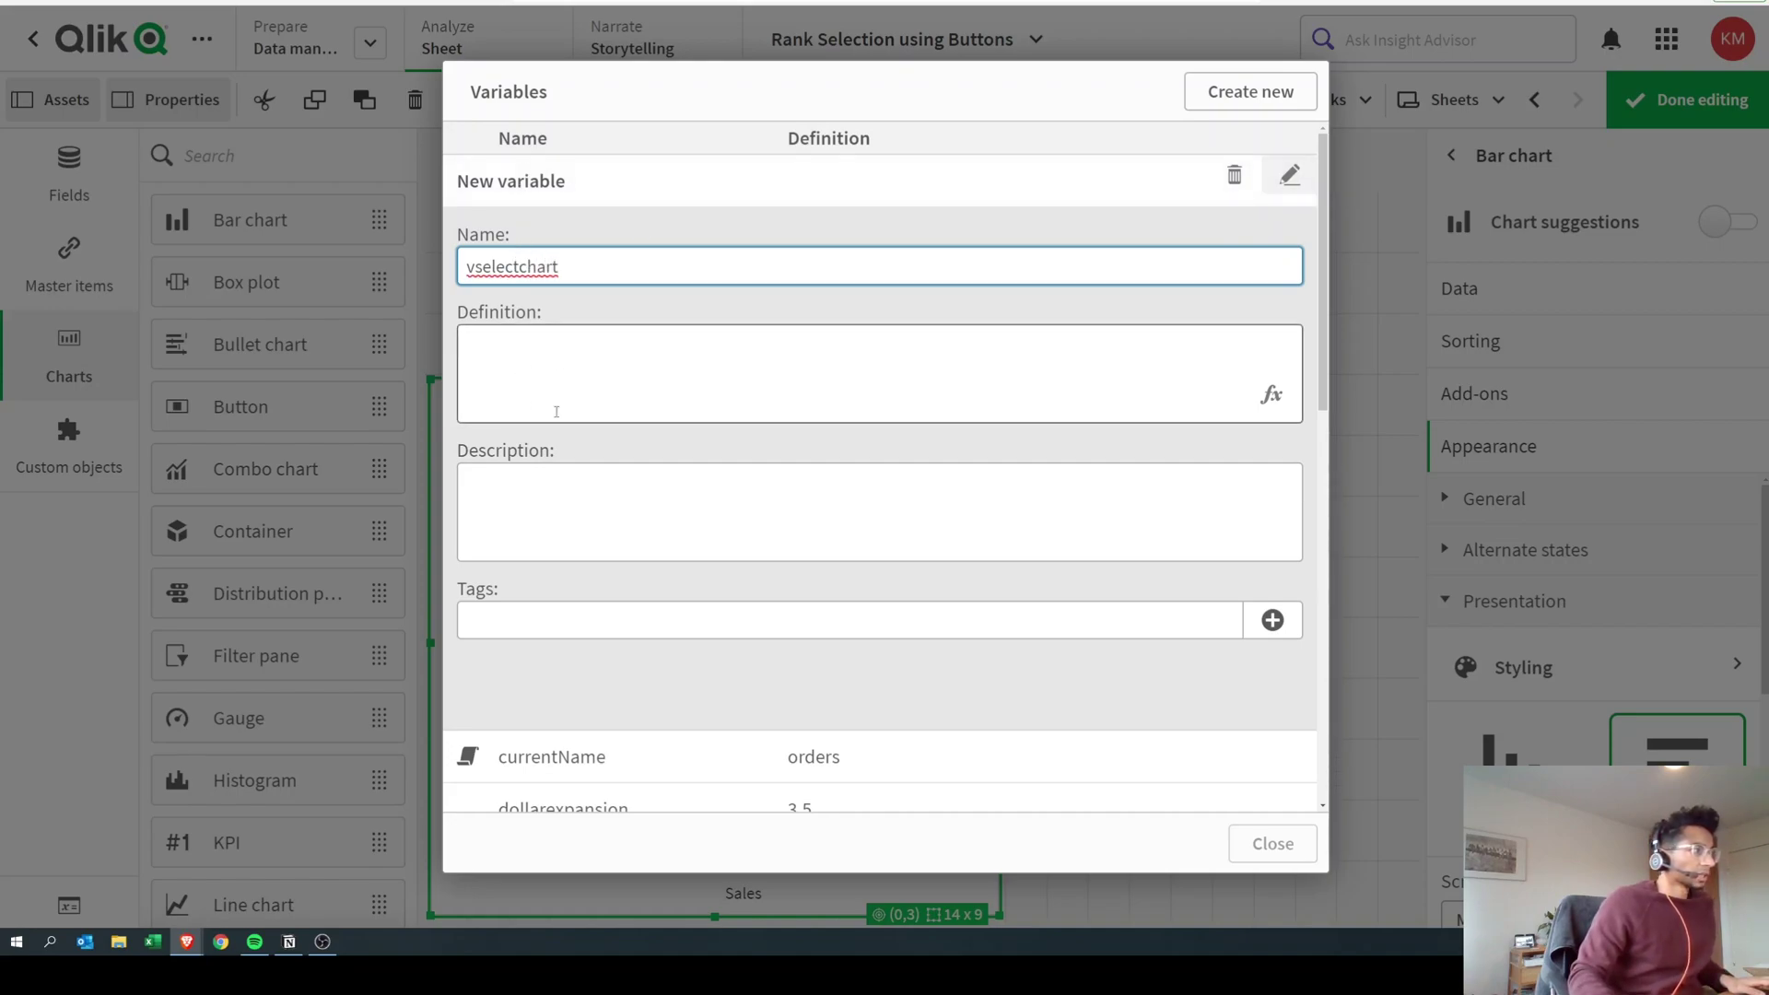
click(1258, 107)
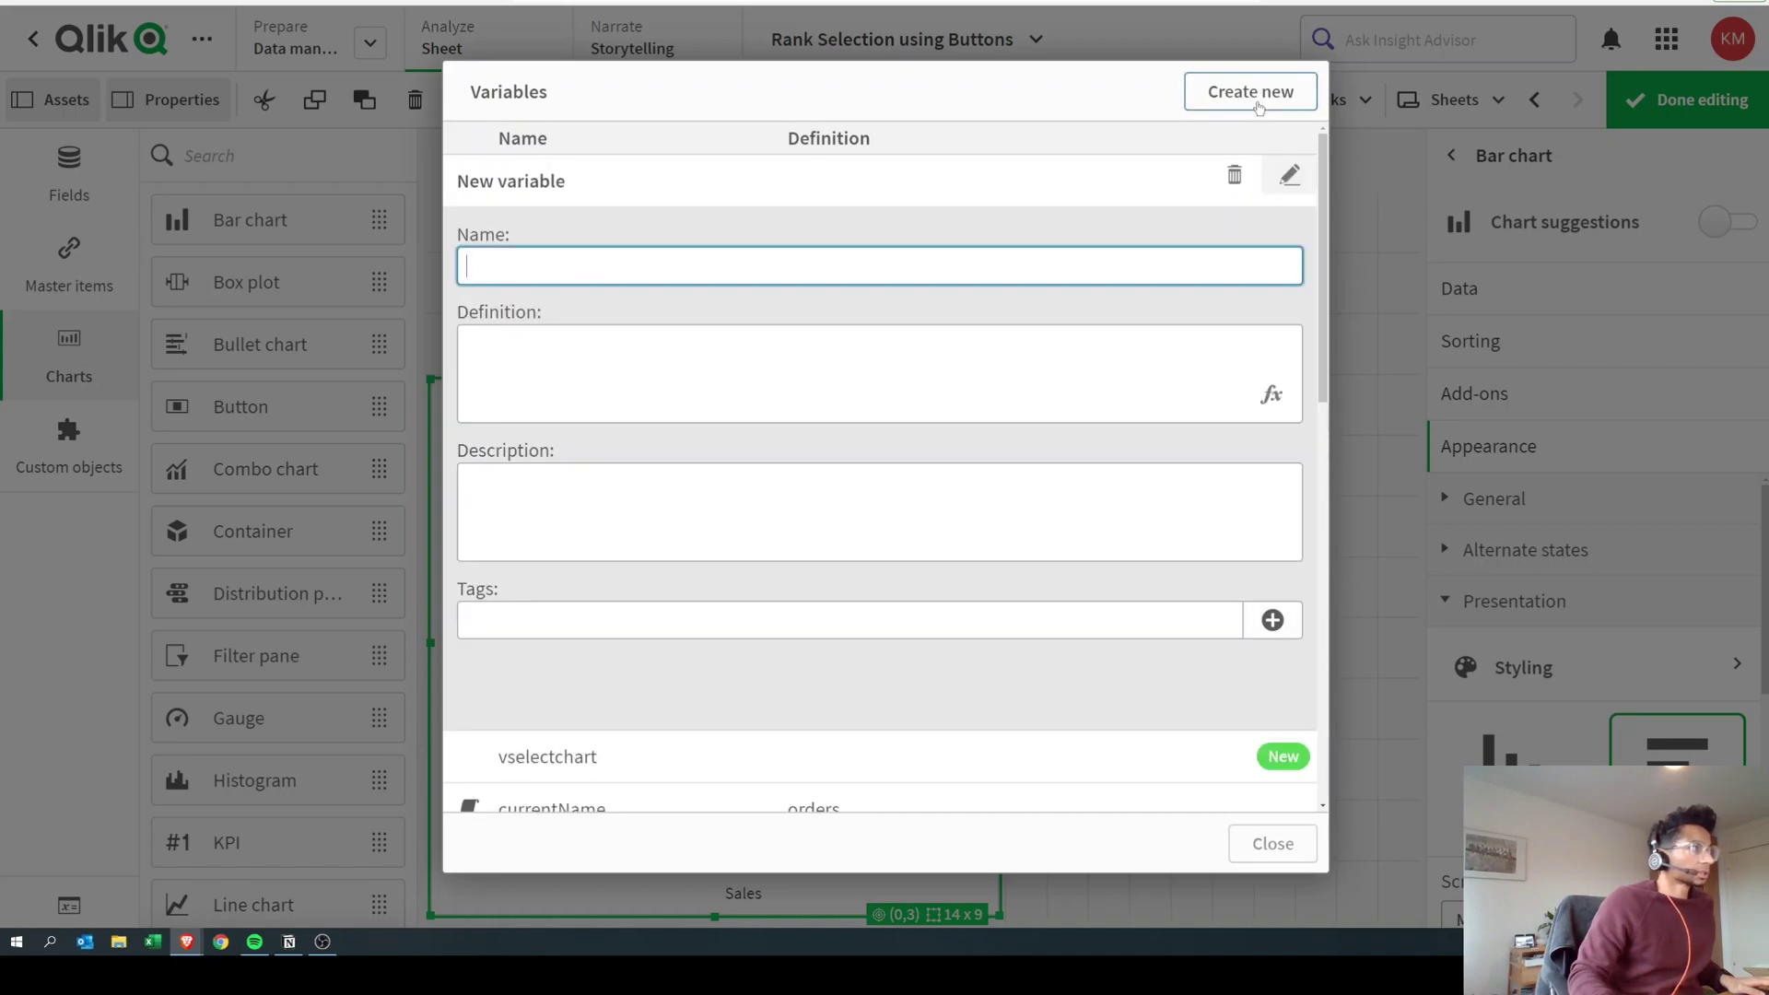
click(1273, 844)
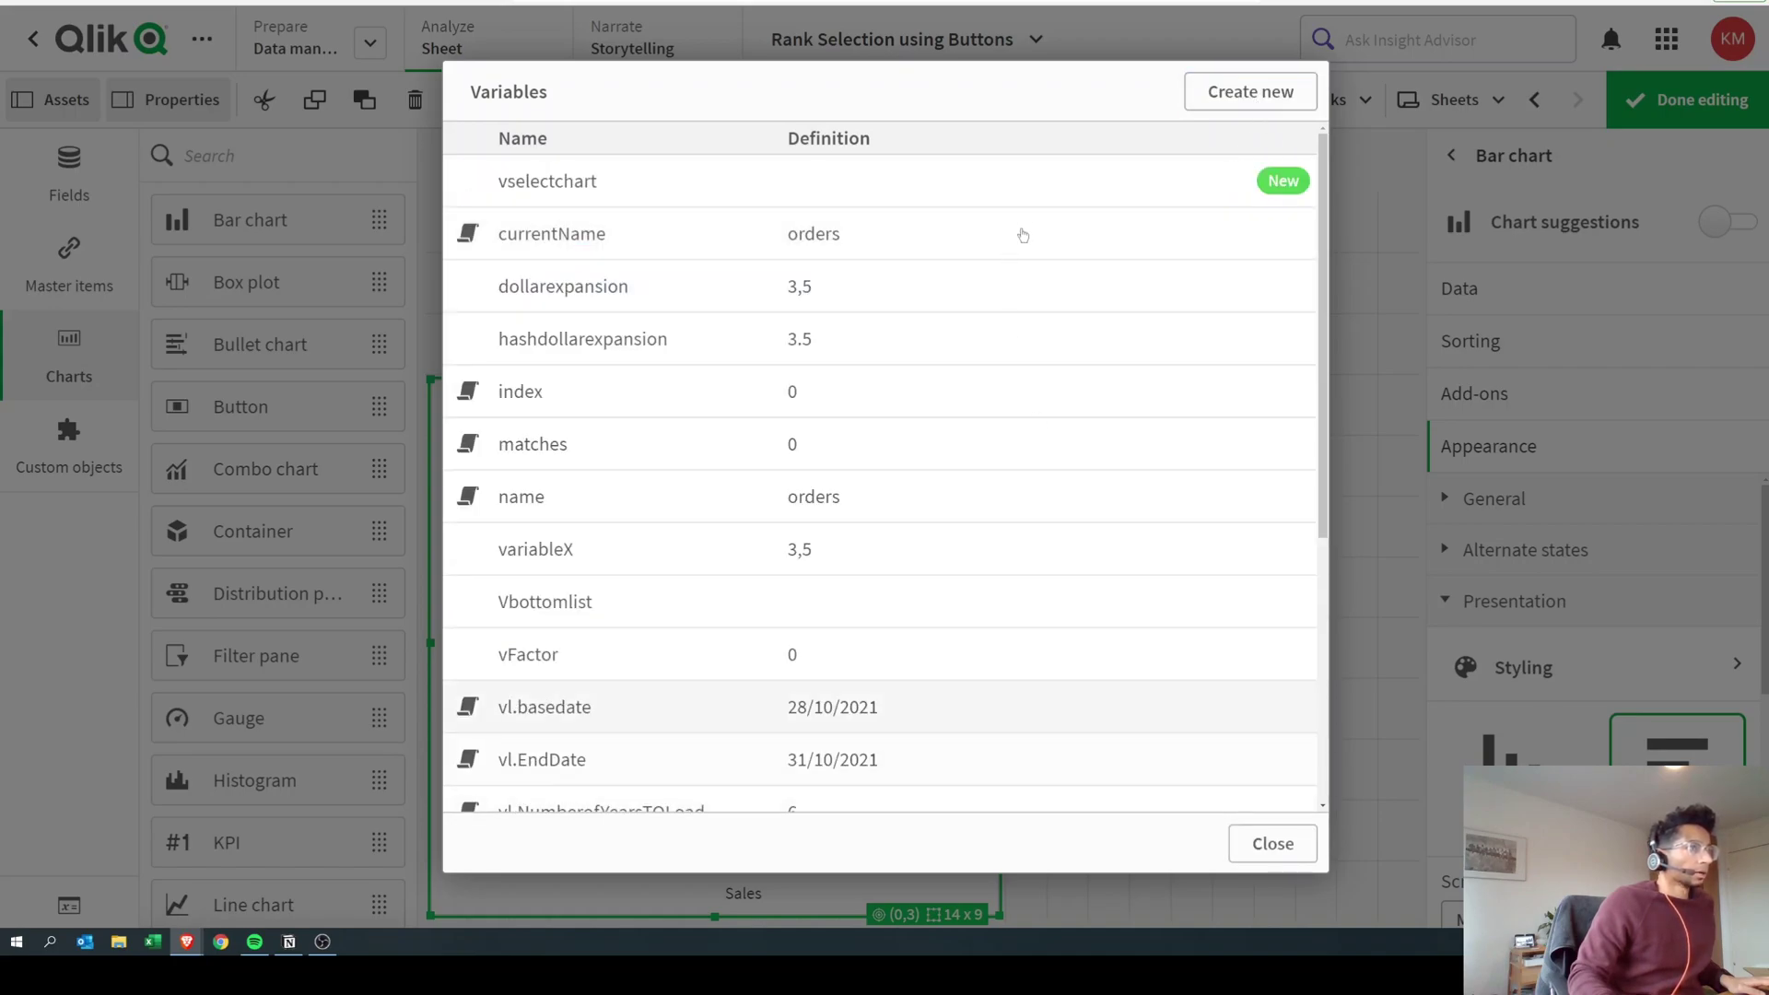
click(1239, 850)
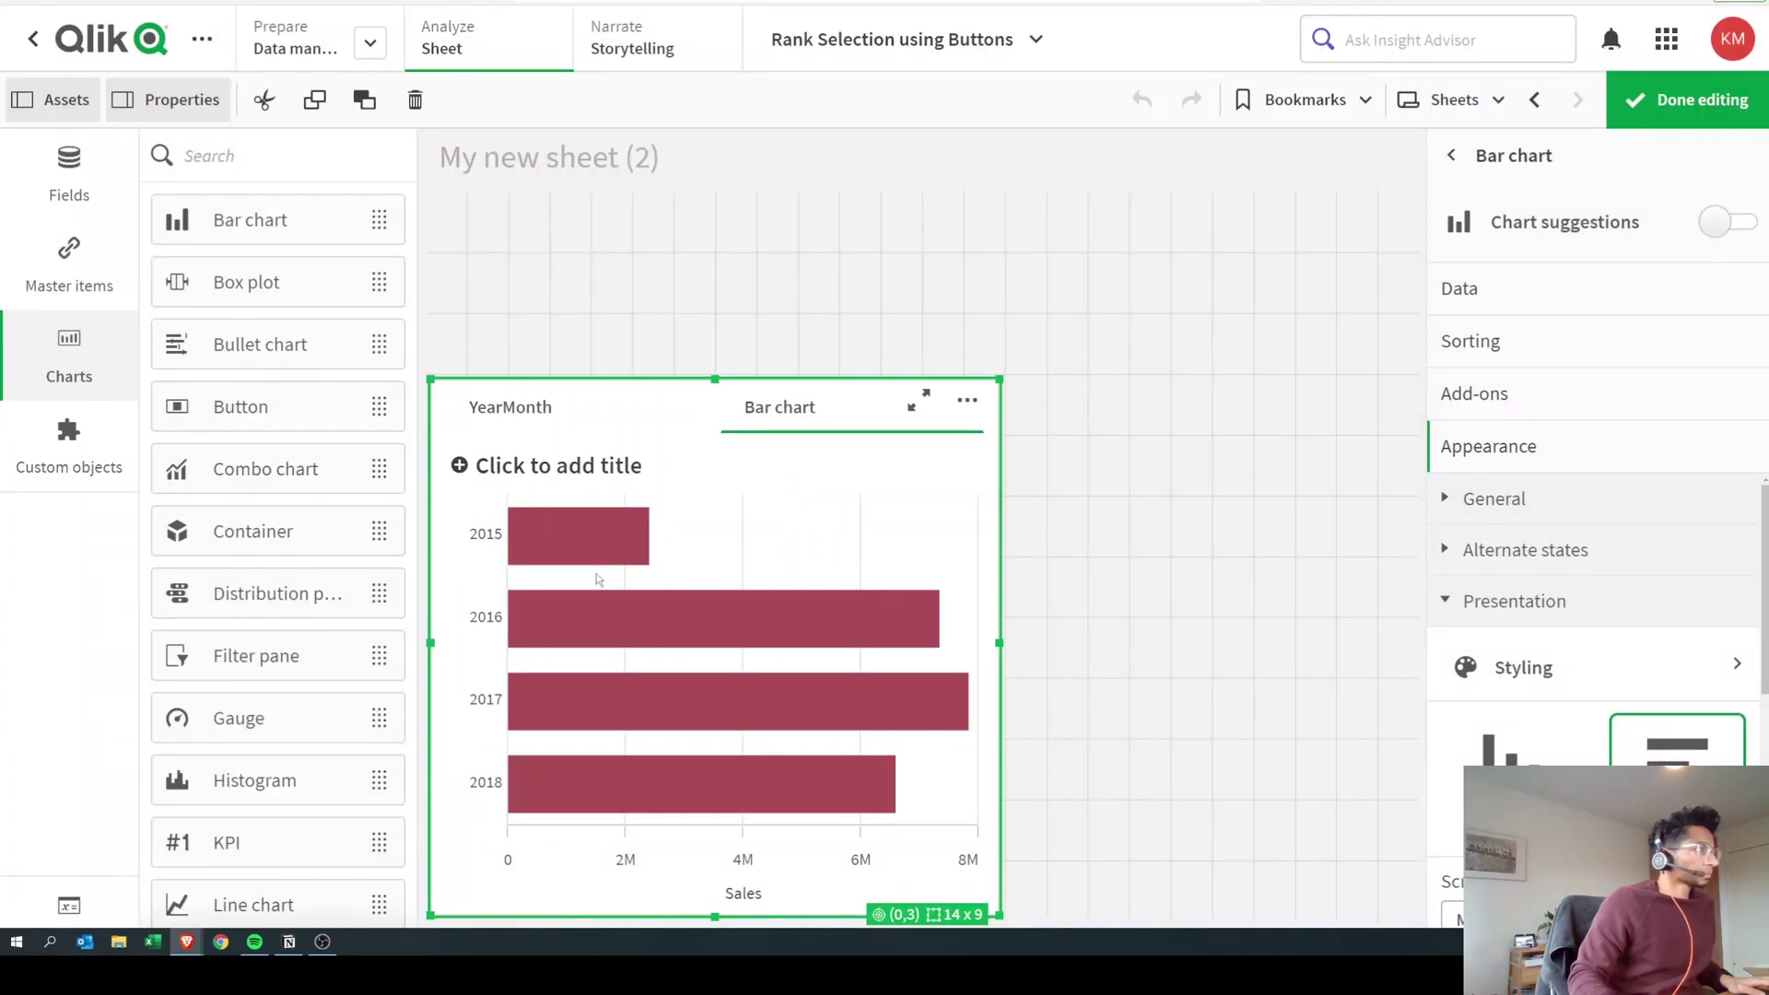
Place a narrow button above the container and give it a Set variable value action
click(537, 301)
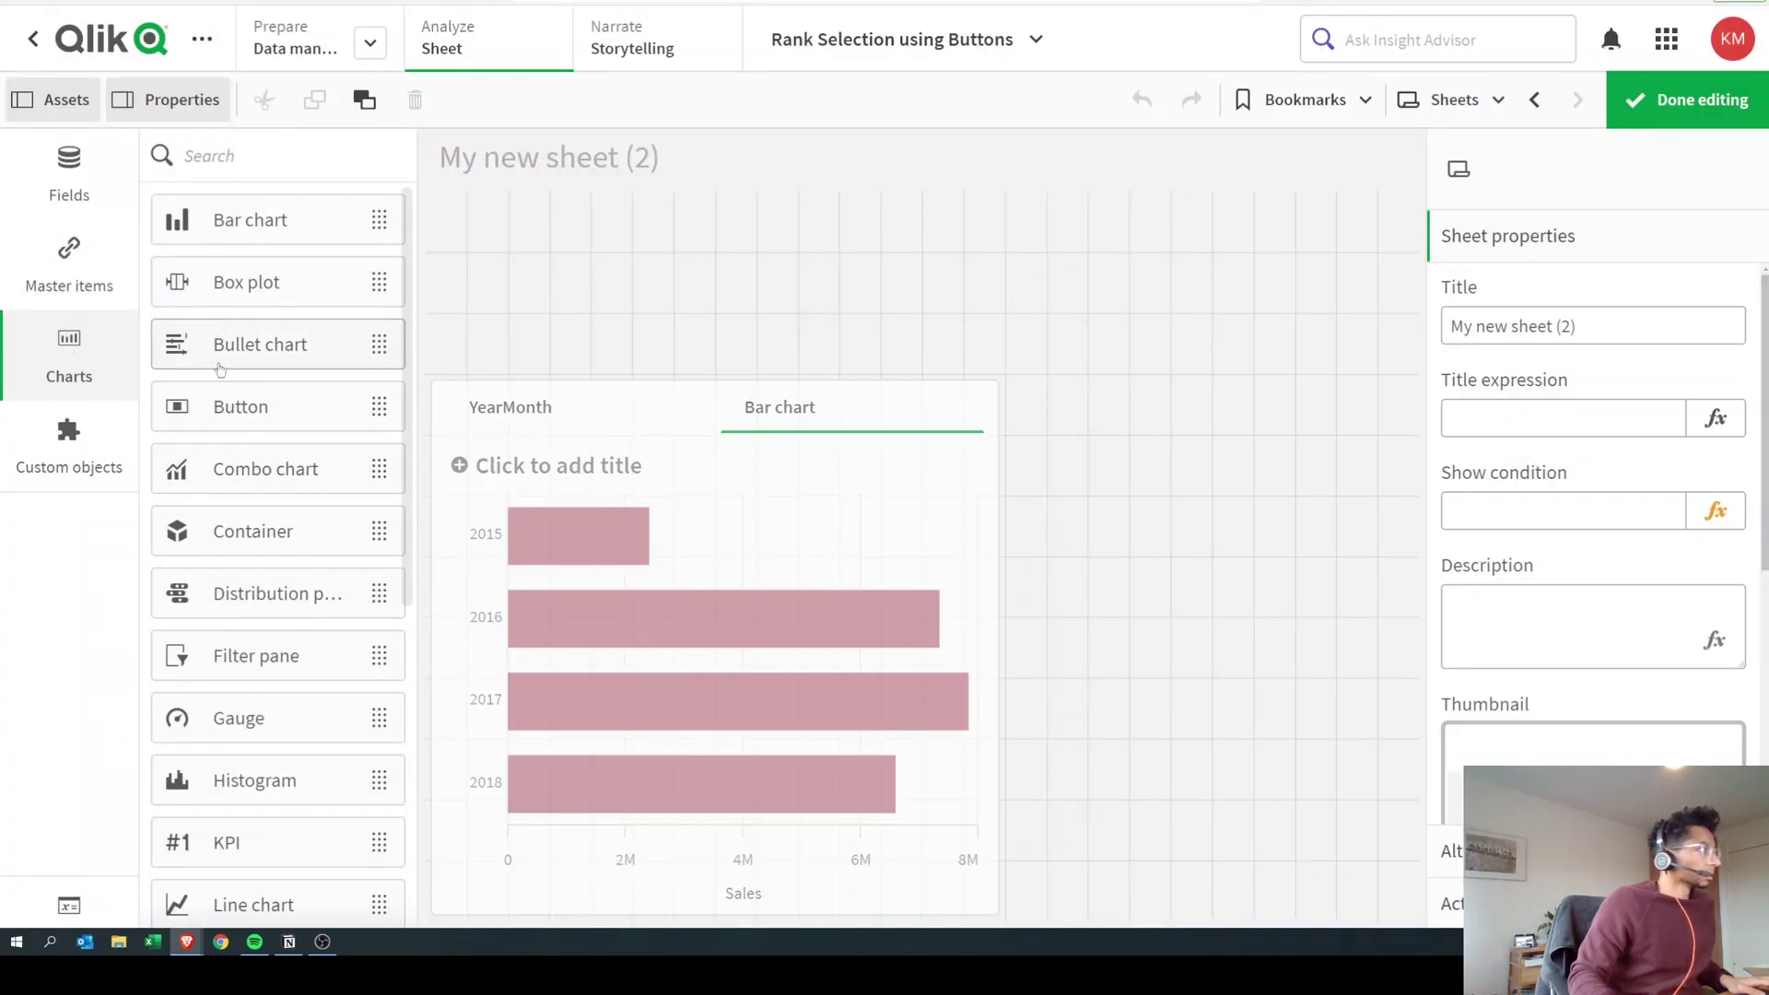
drag(374, 380, 762, 316)
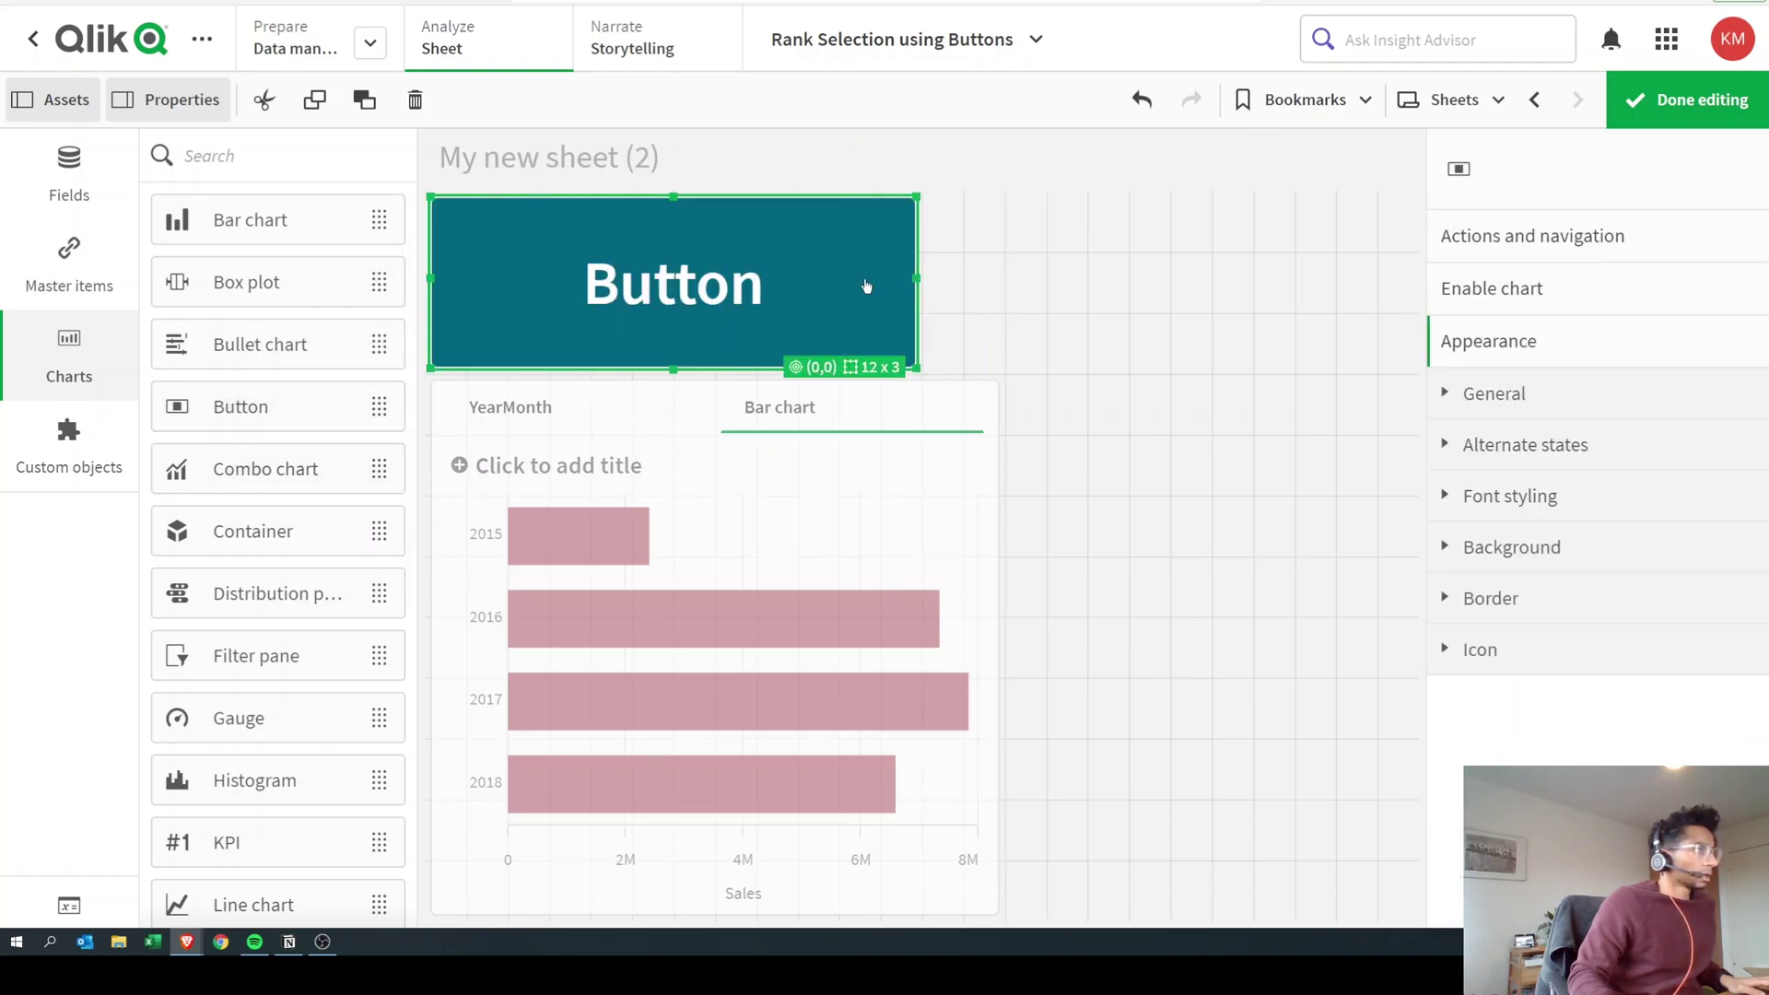
drag(921, 278, 627, 278)
click(1532, 235)
click(1507, 305)
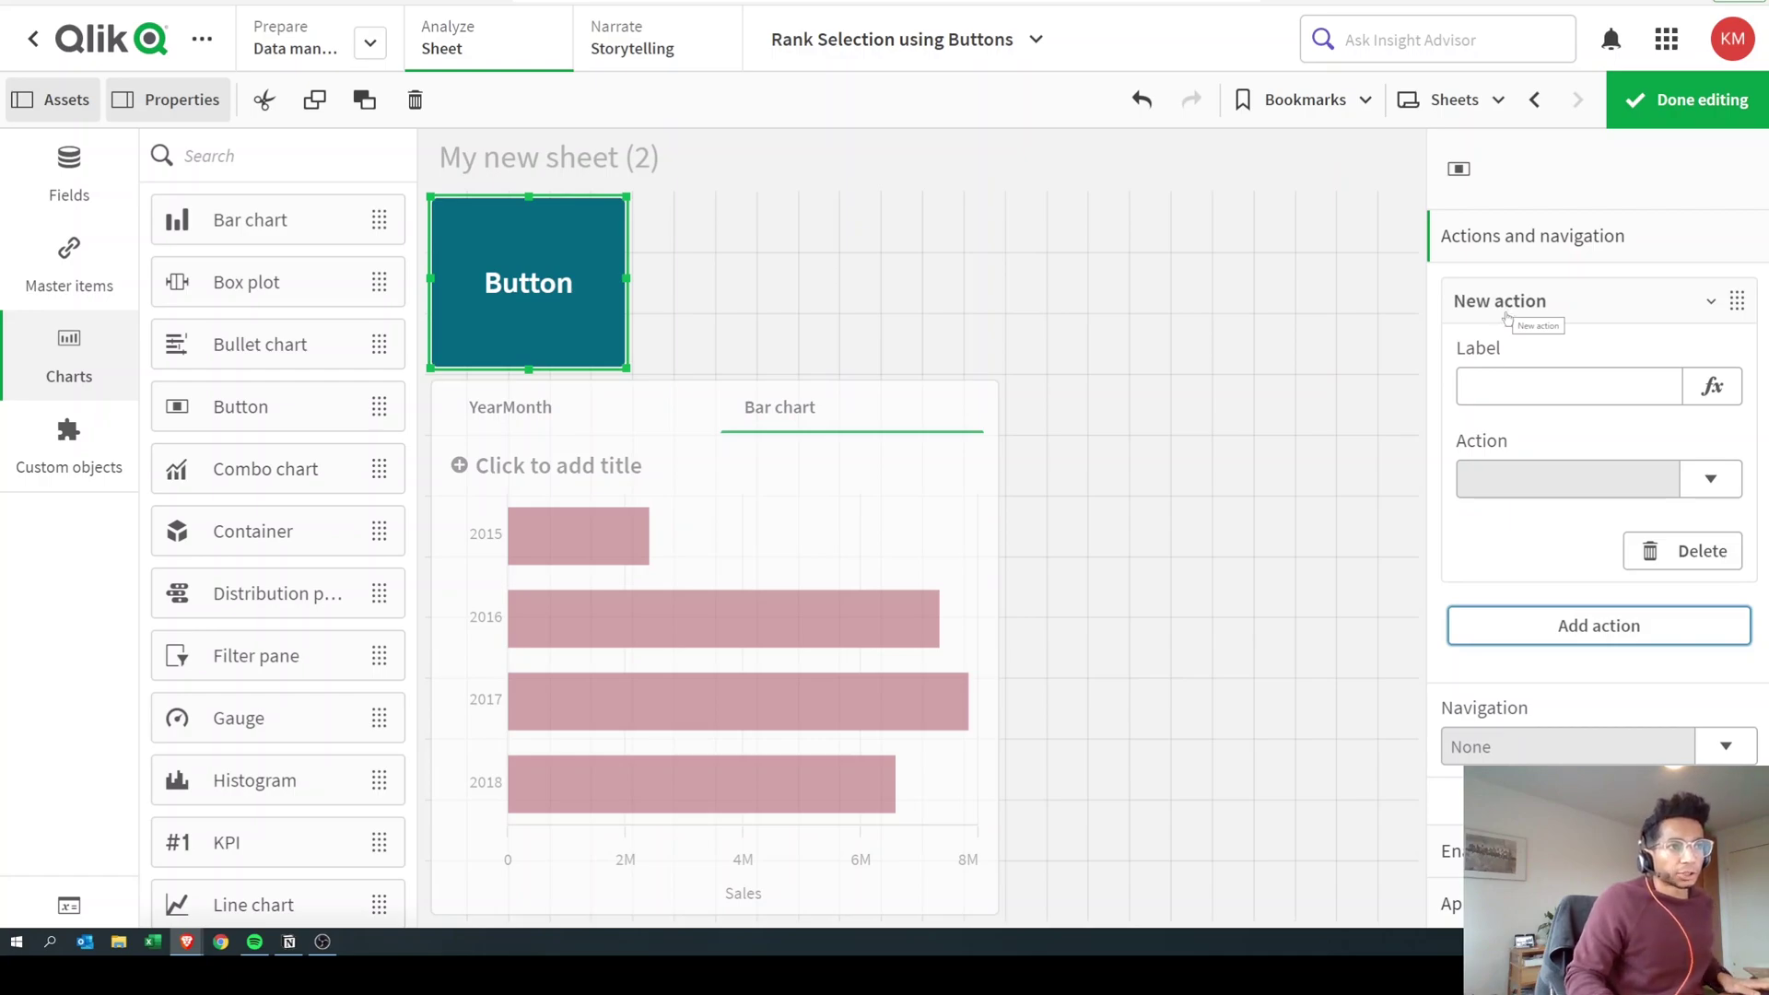
click(1696, 484)
scroll(1568, 387, down, 5)
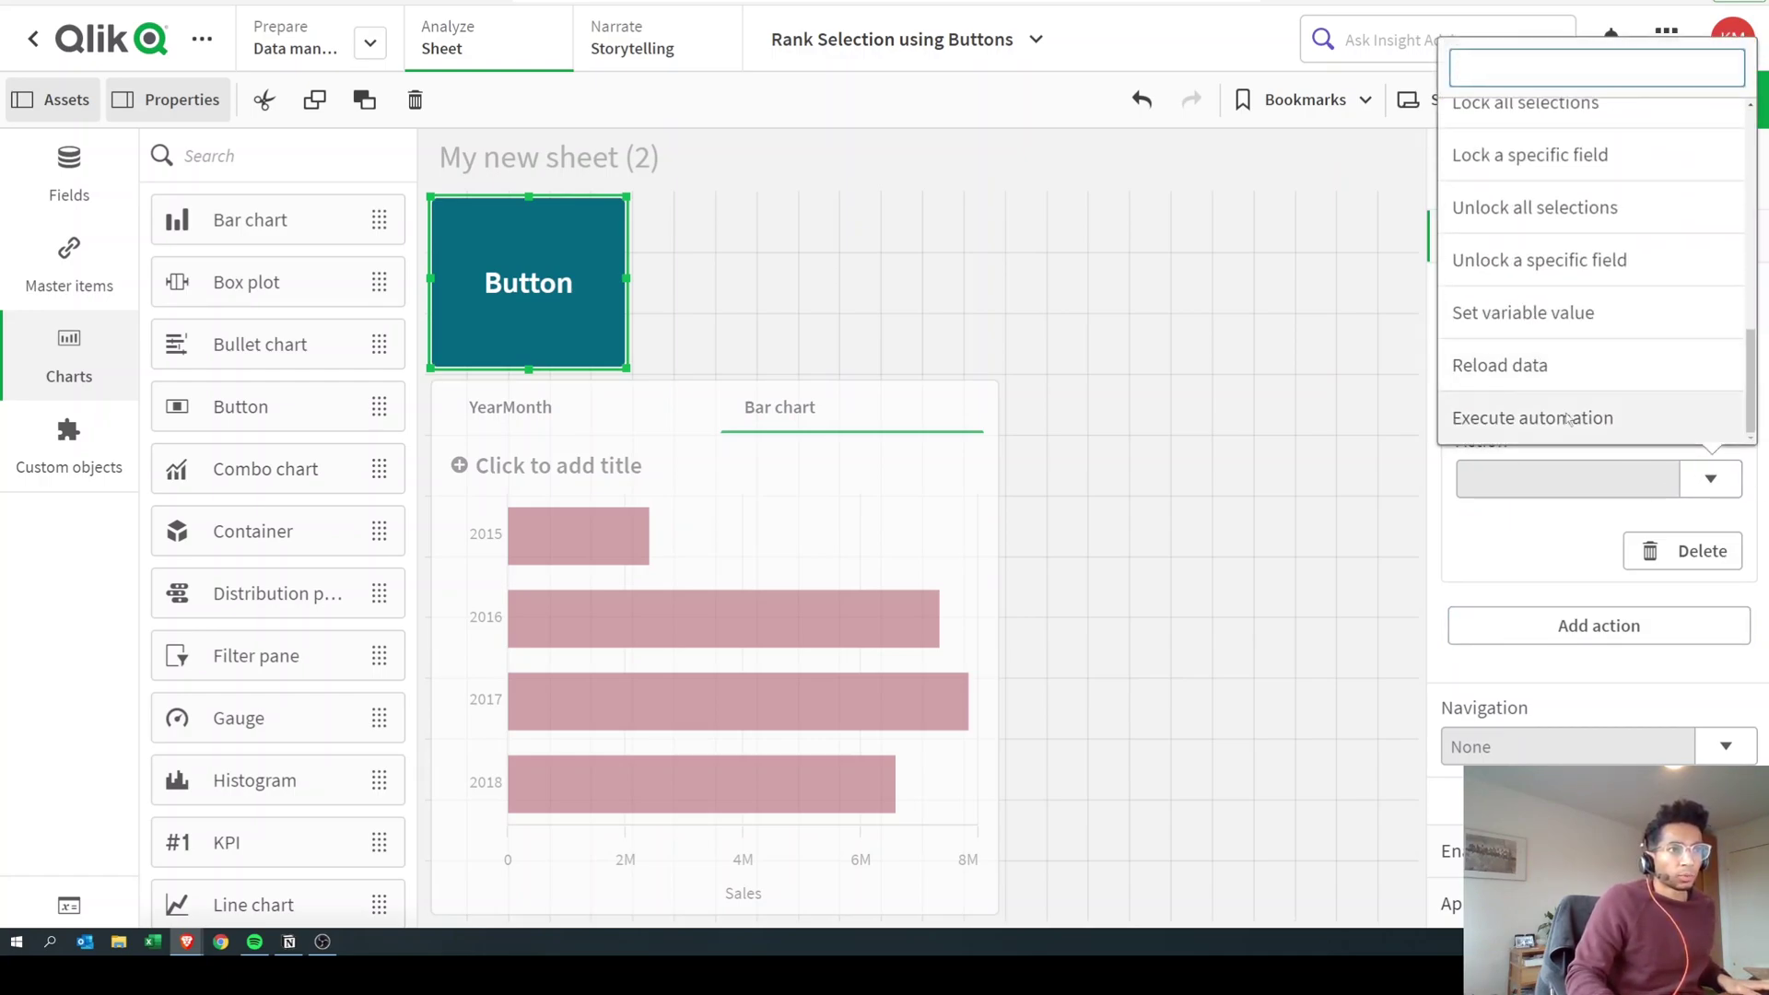
click(1557, 316)
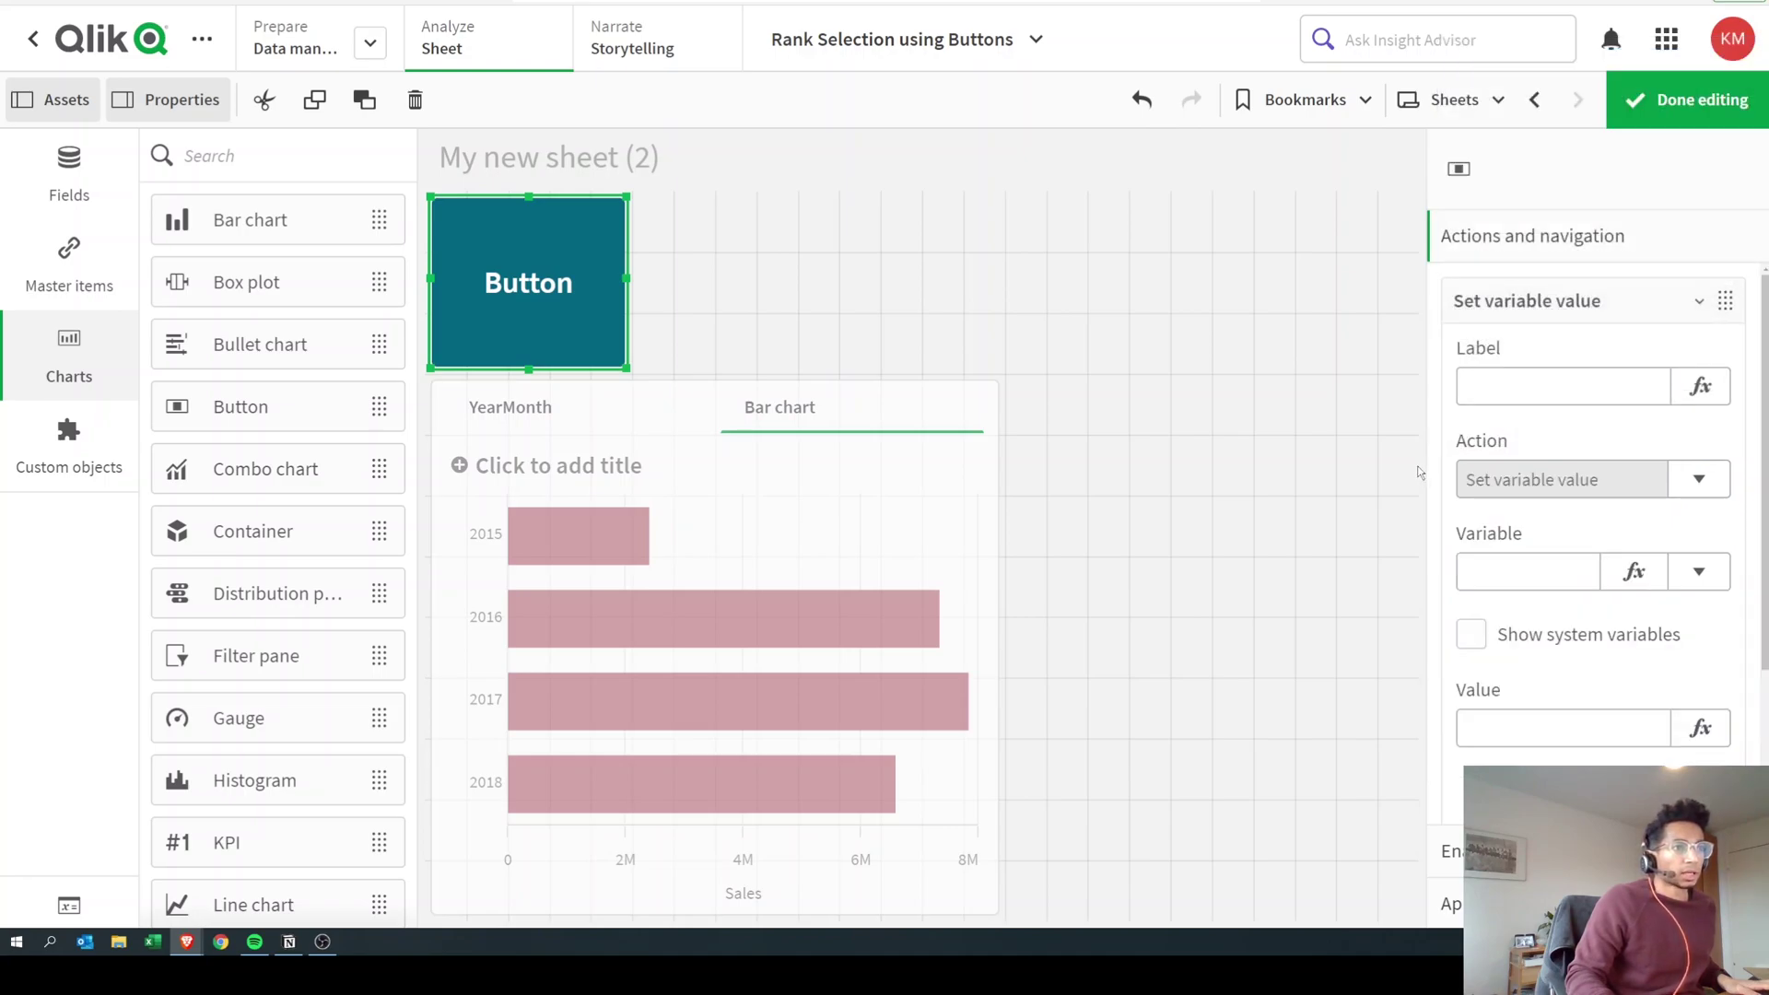
Make the action set variable vselectchart to the value 'yearmonth'
click(1685, 582)
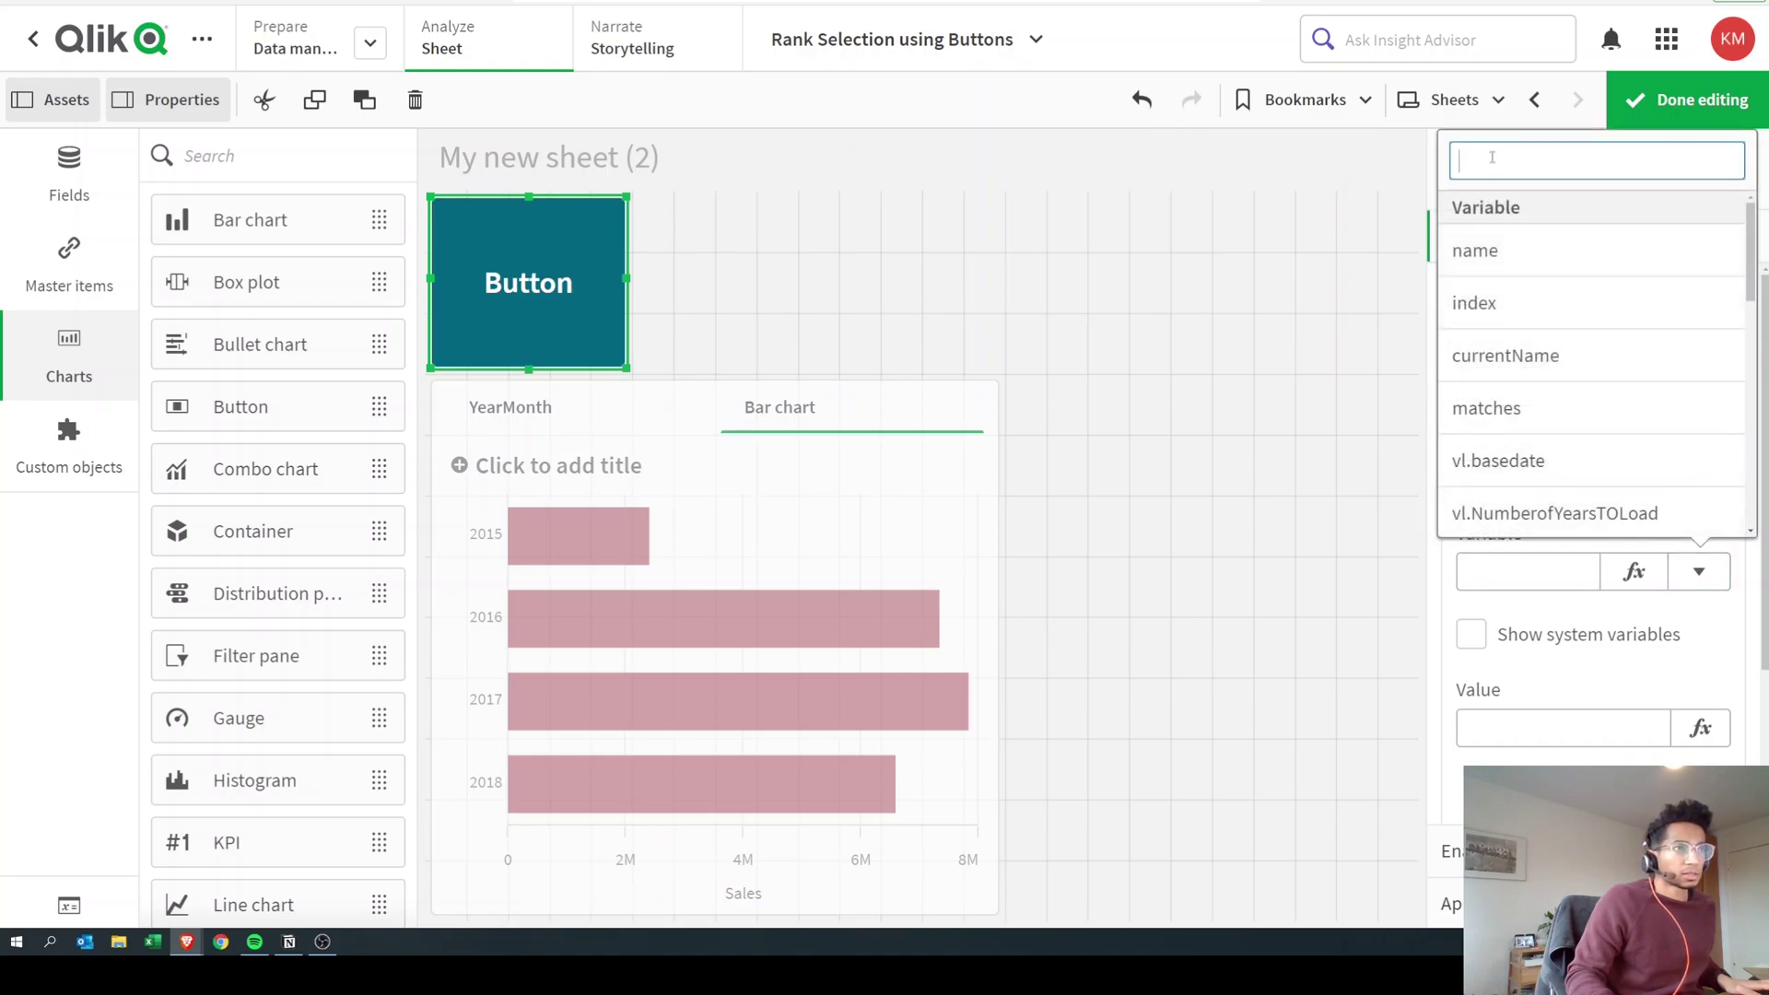
text(v)
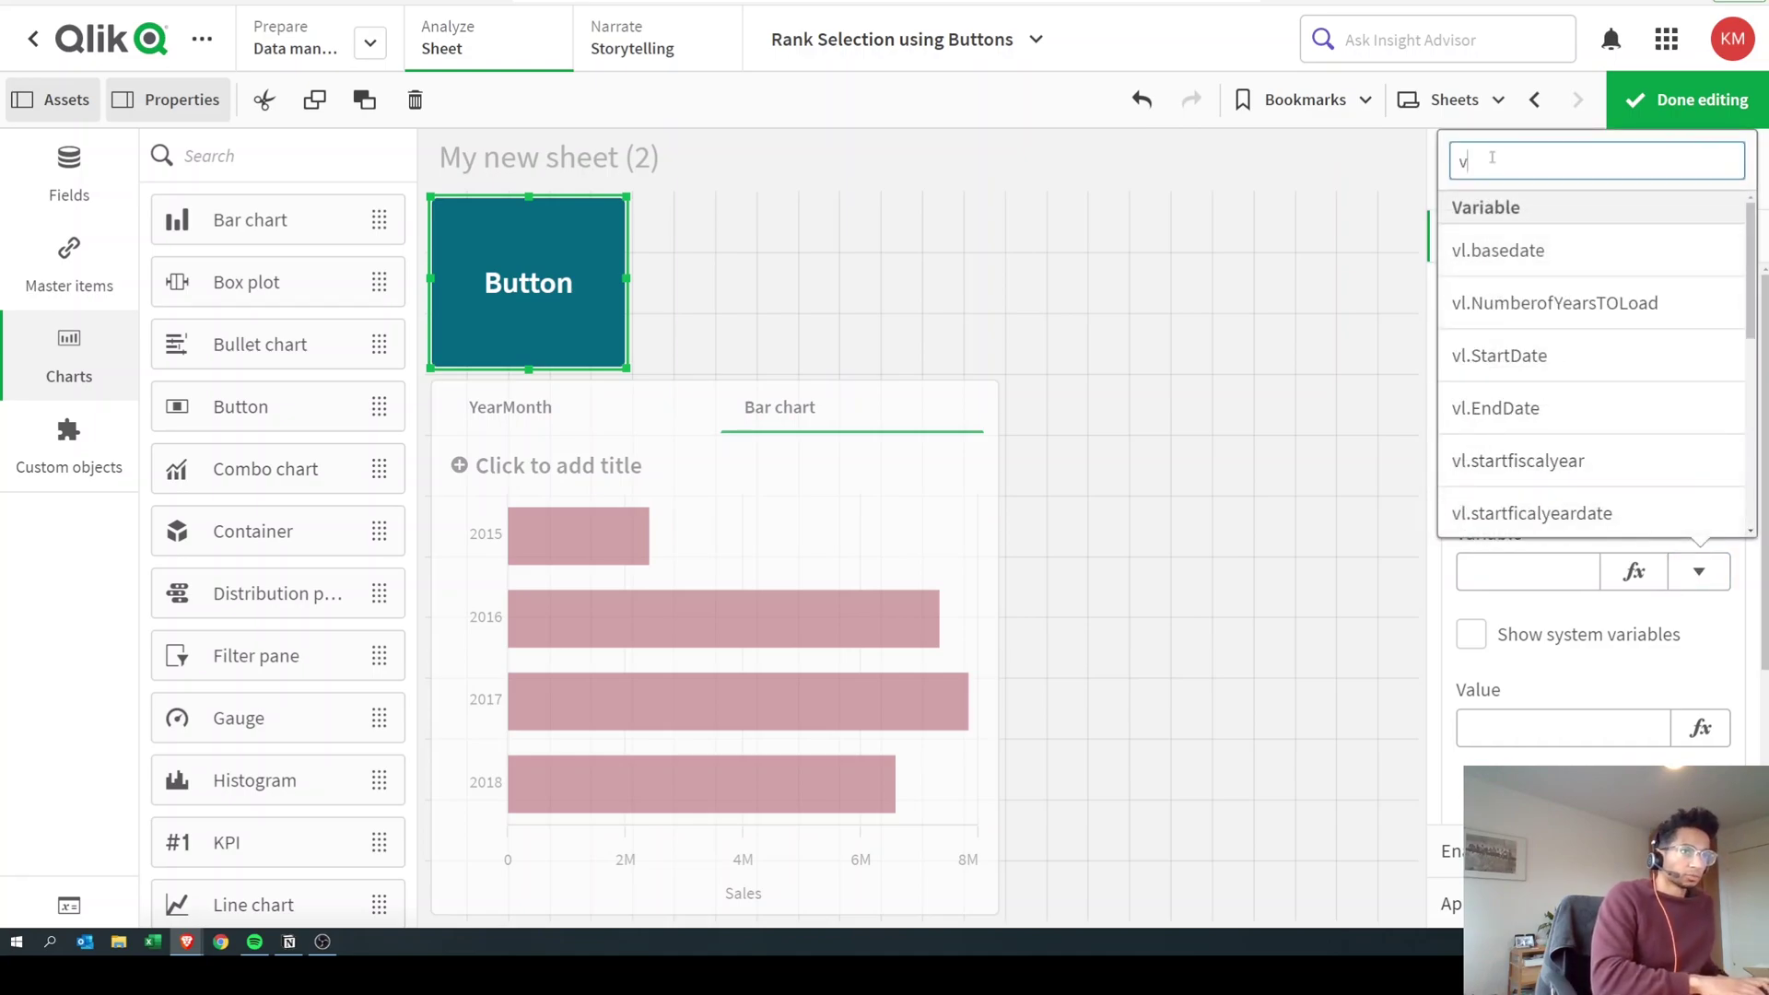
text(s)
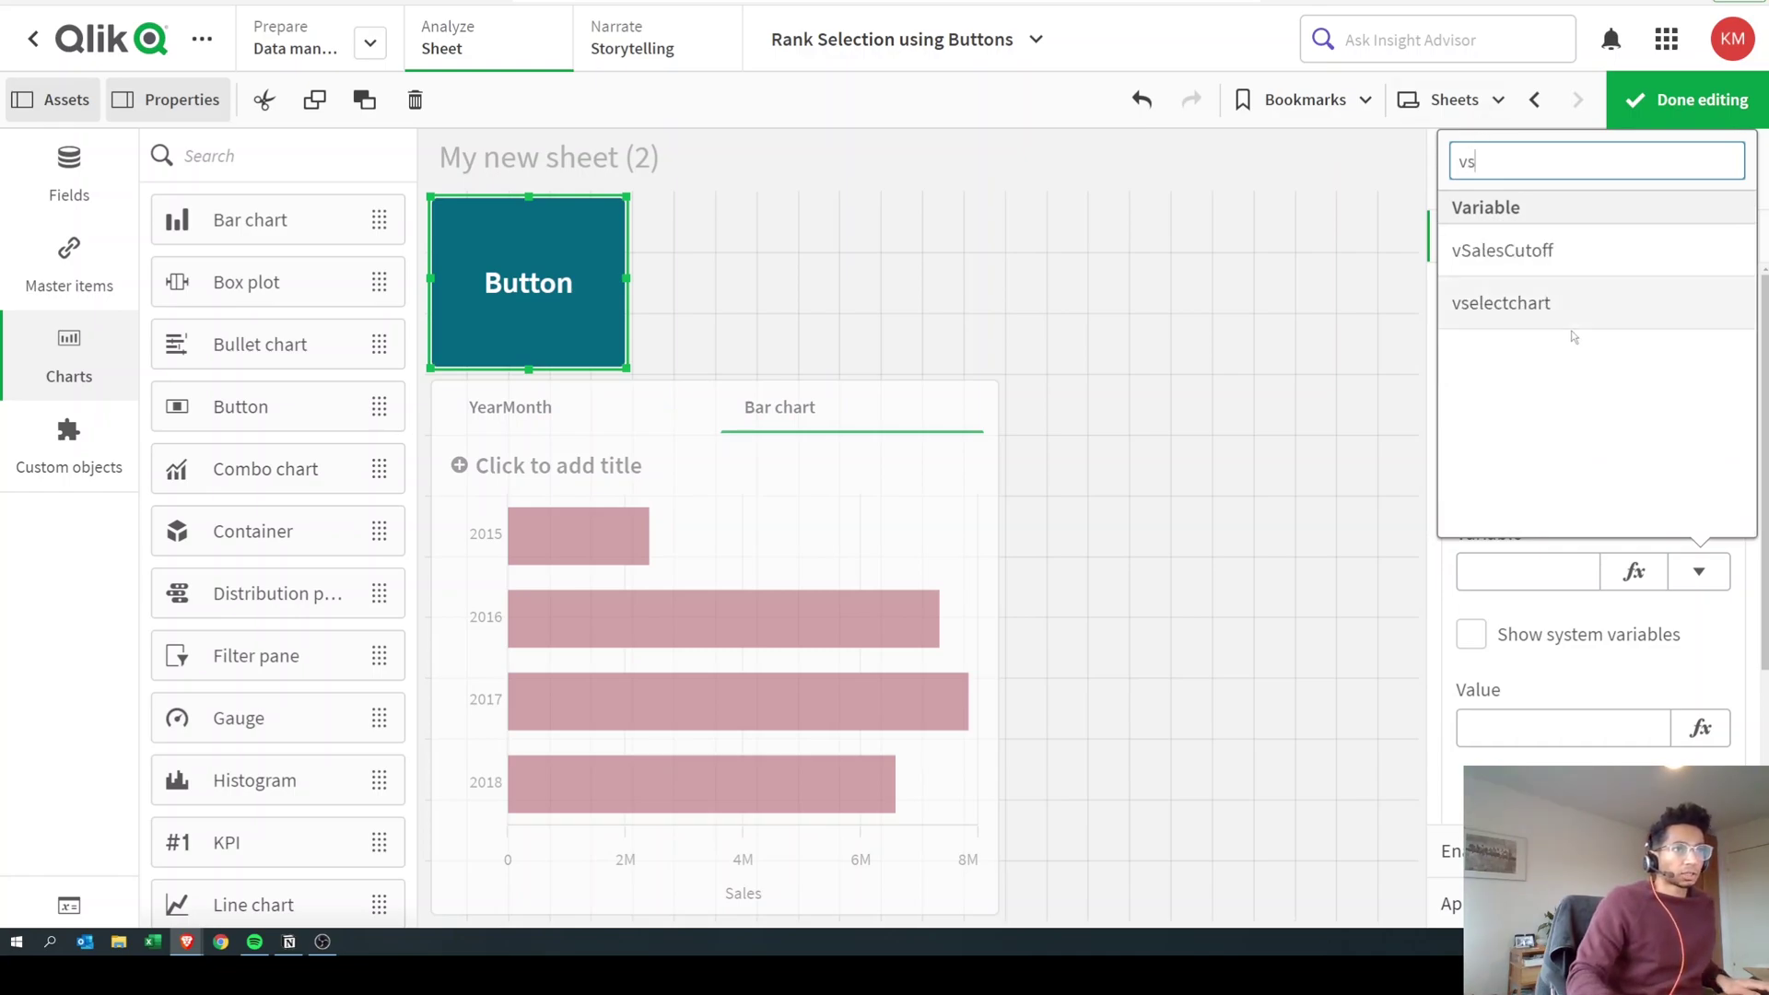
click(1474, 304)
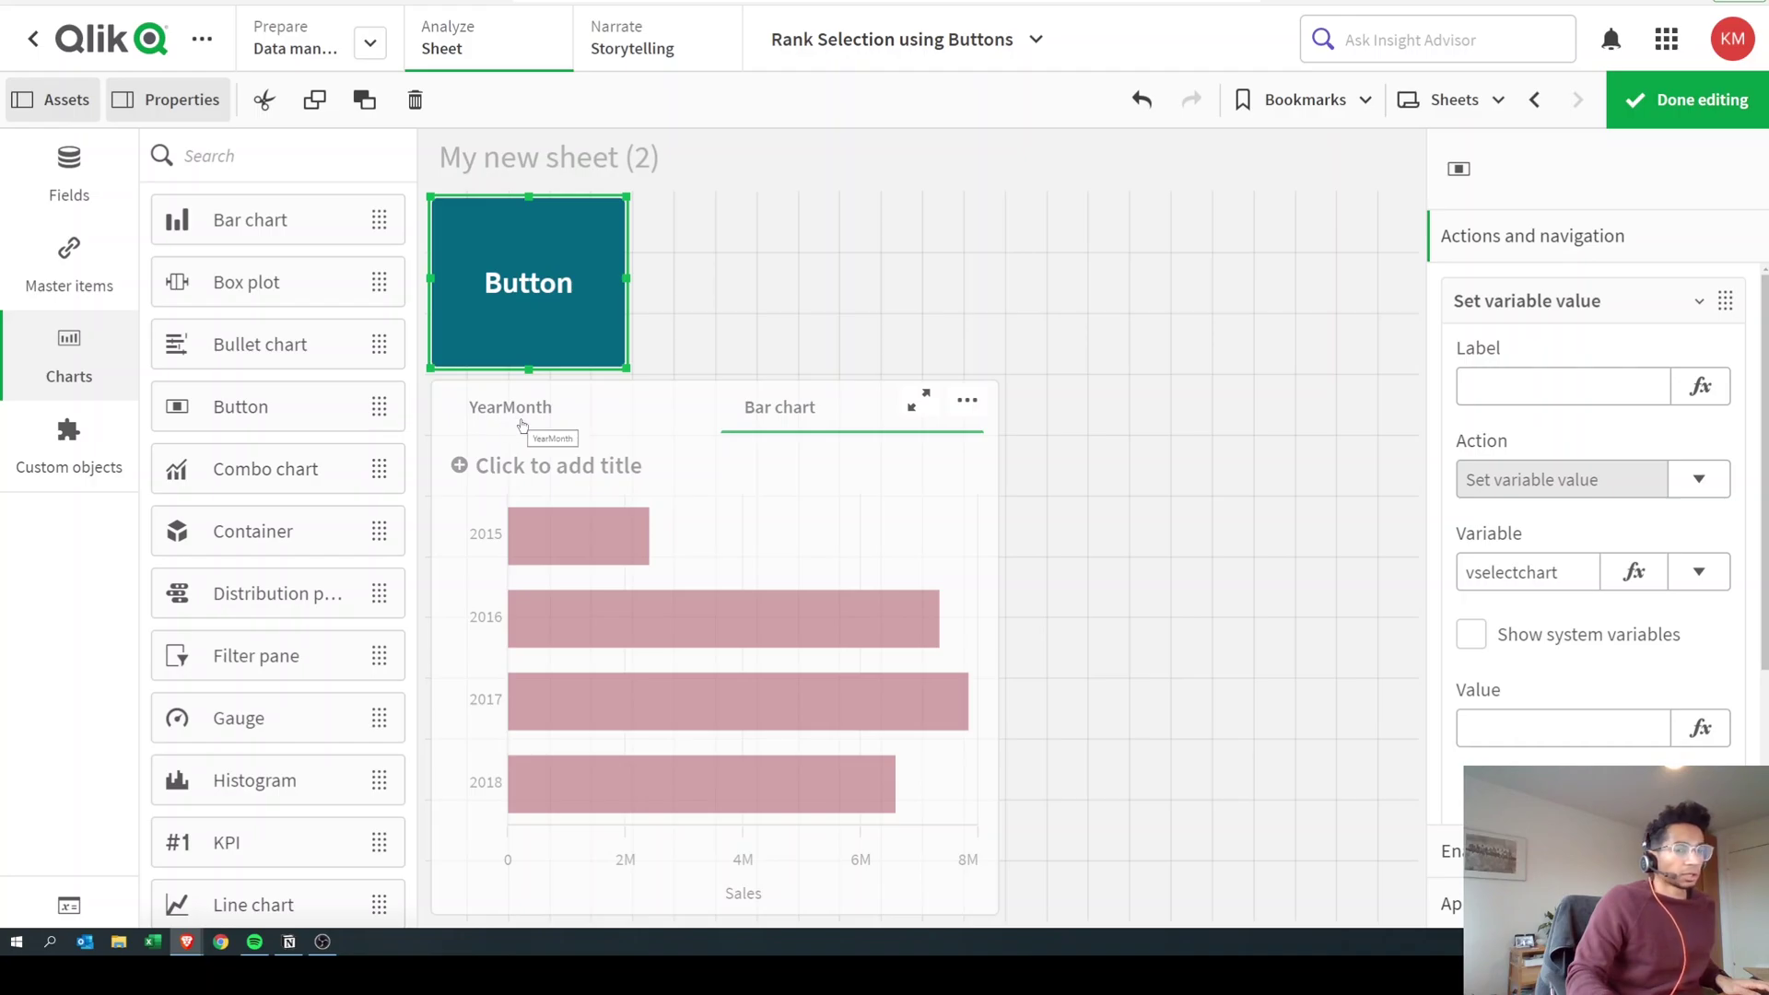
click(1727, 727)
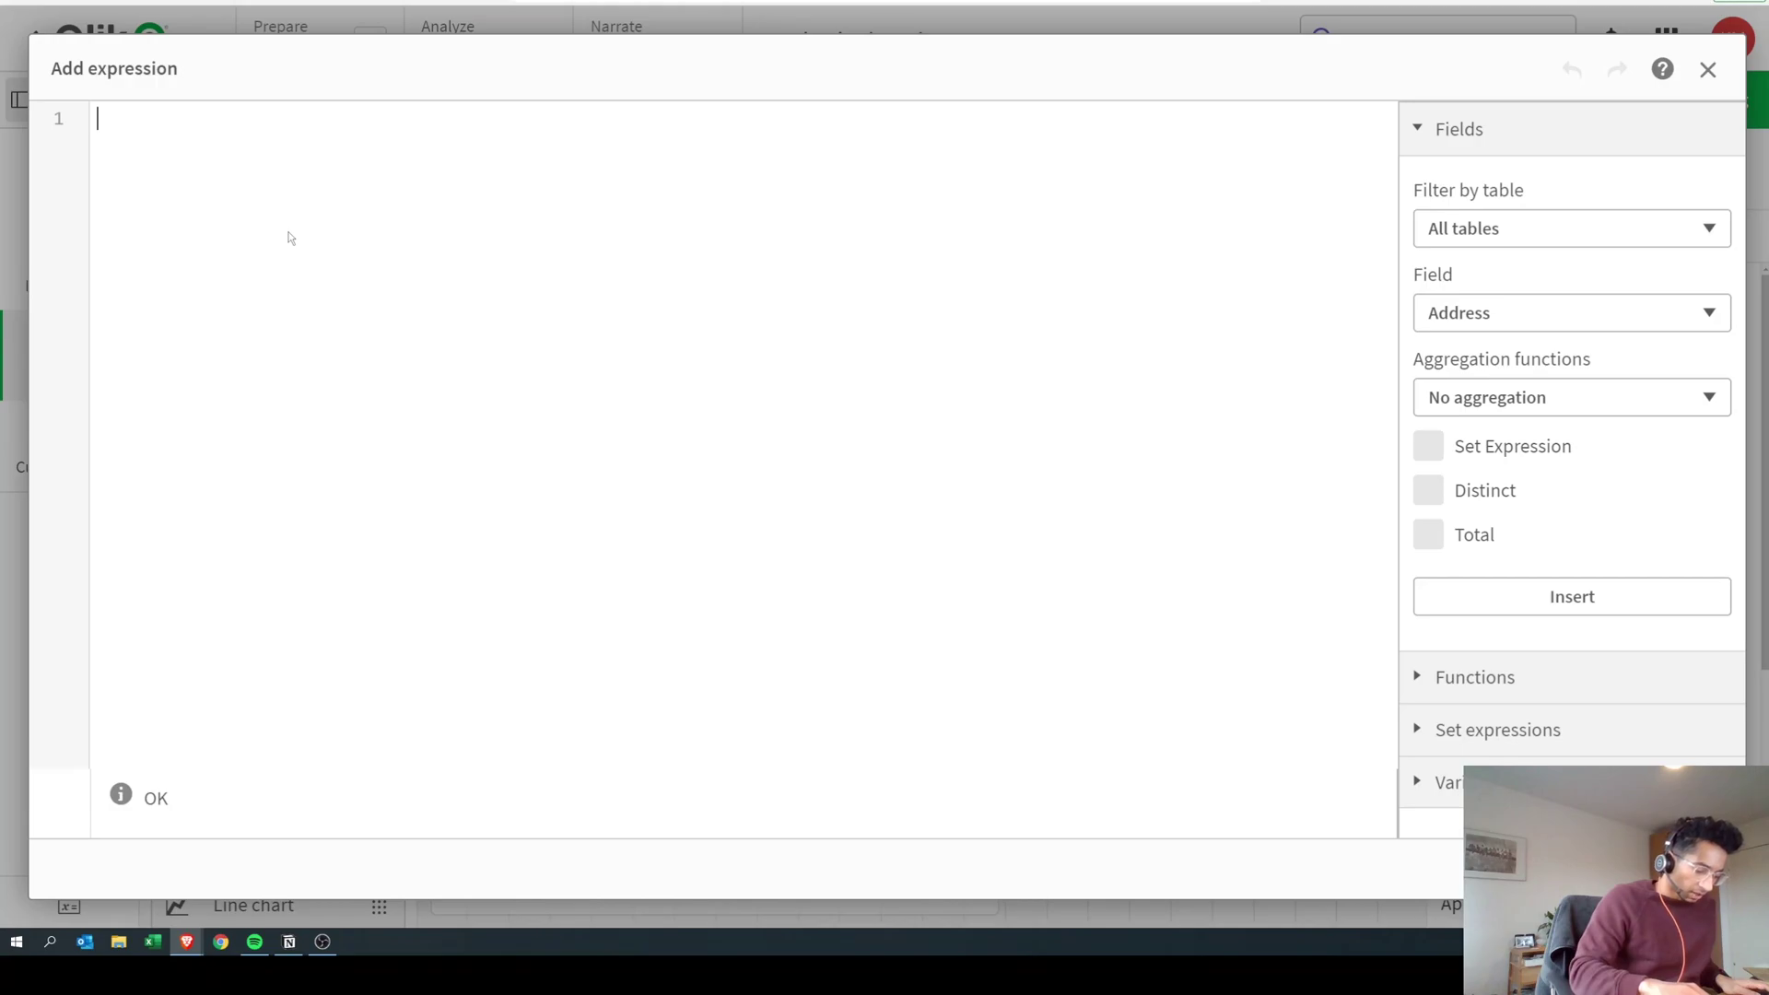
text(')
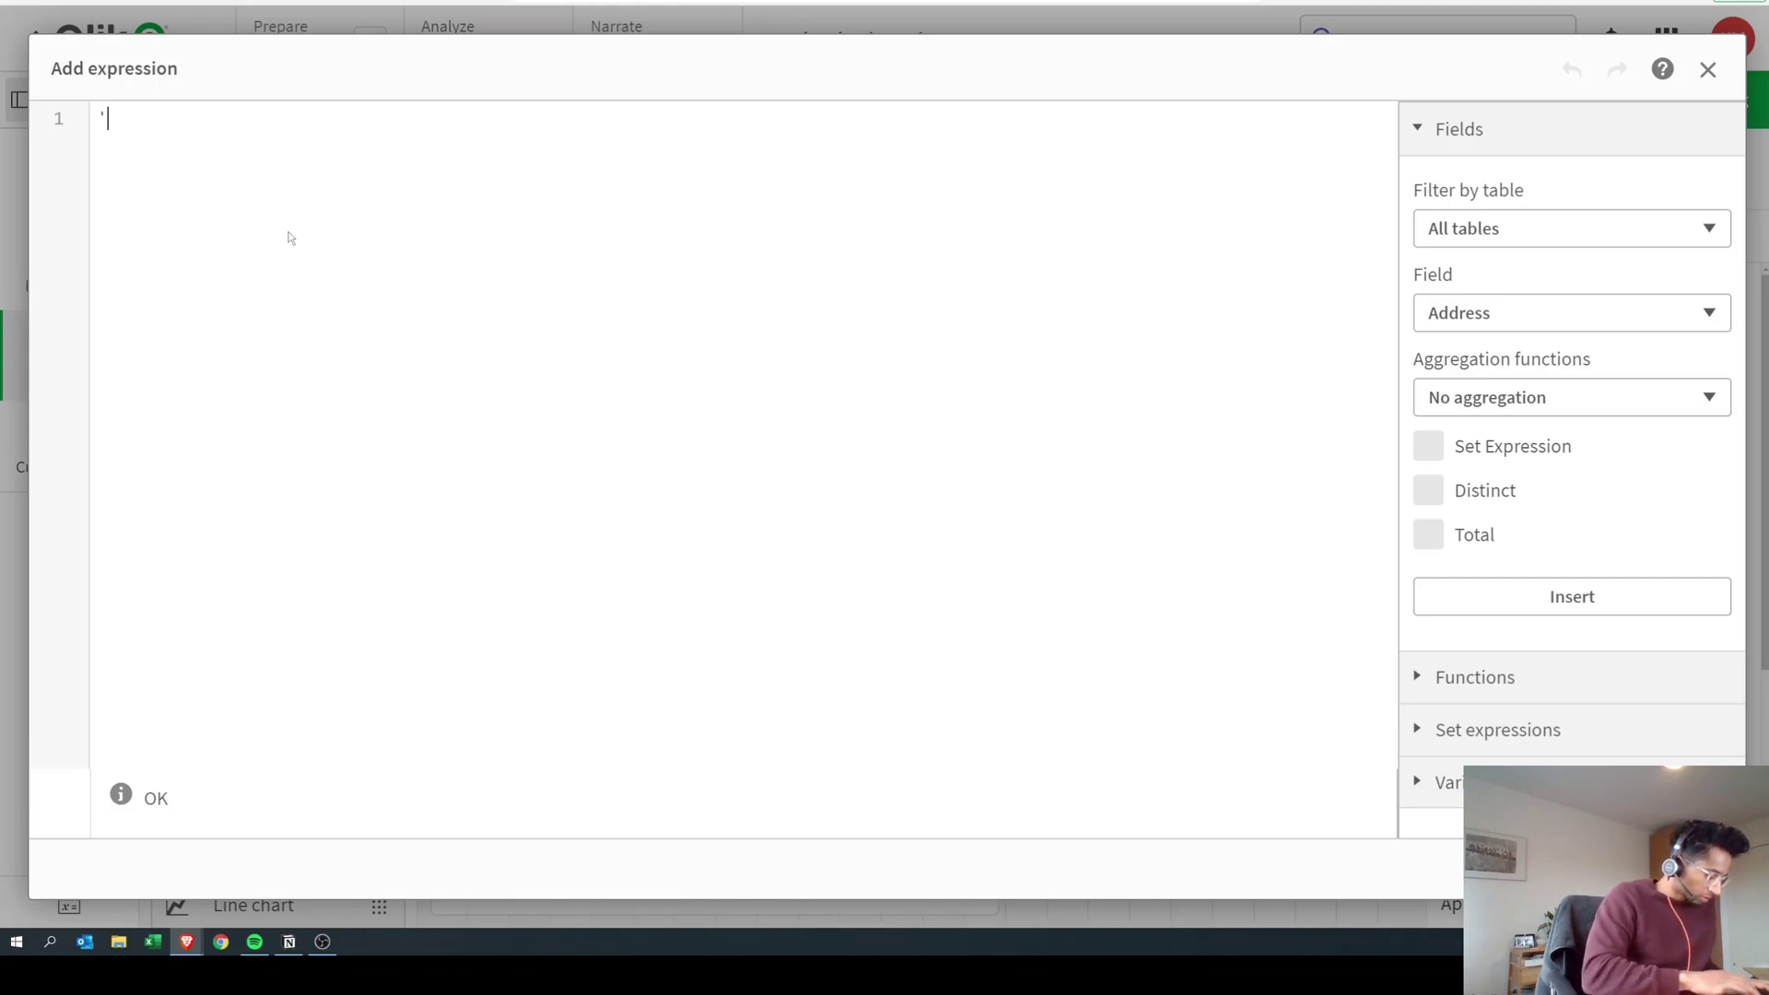
text(year)
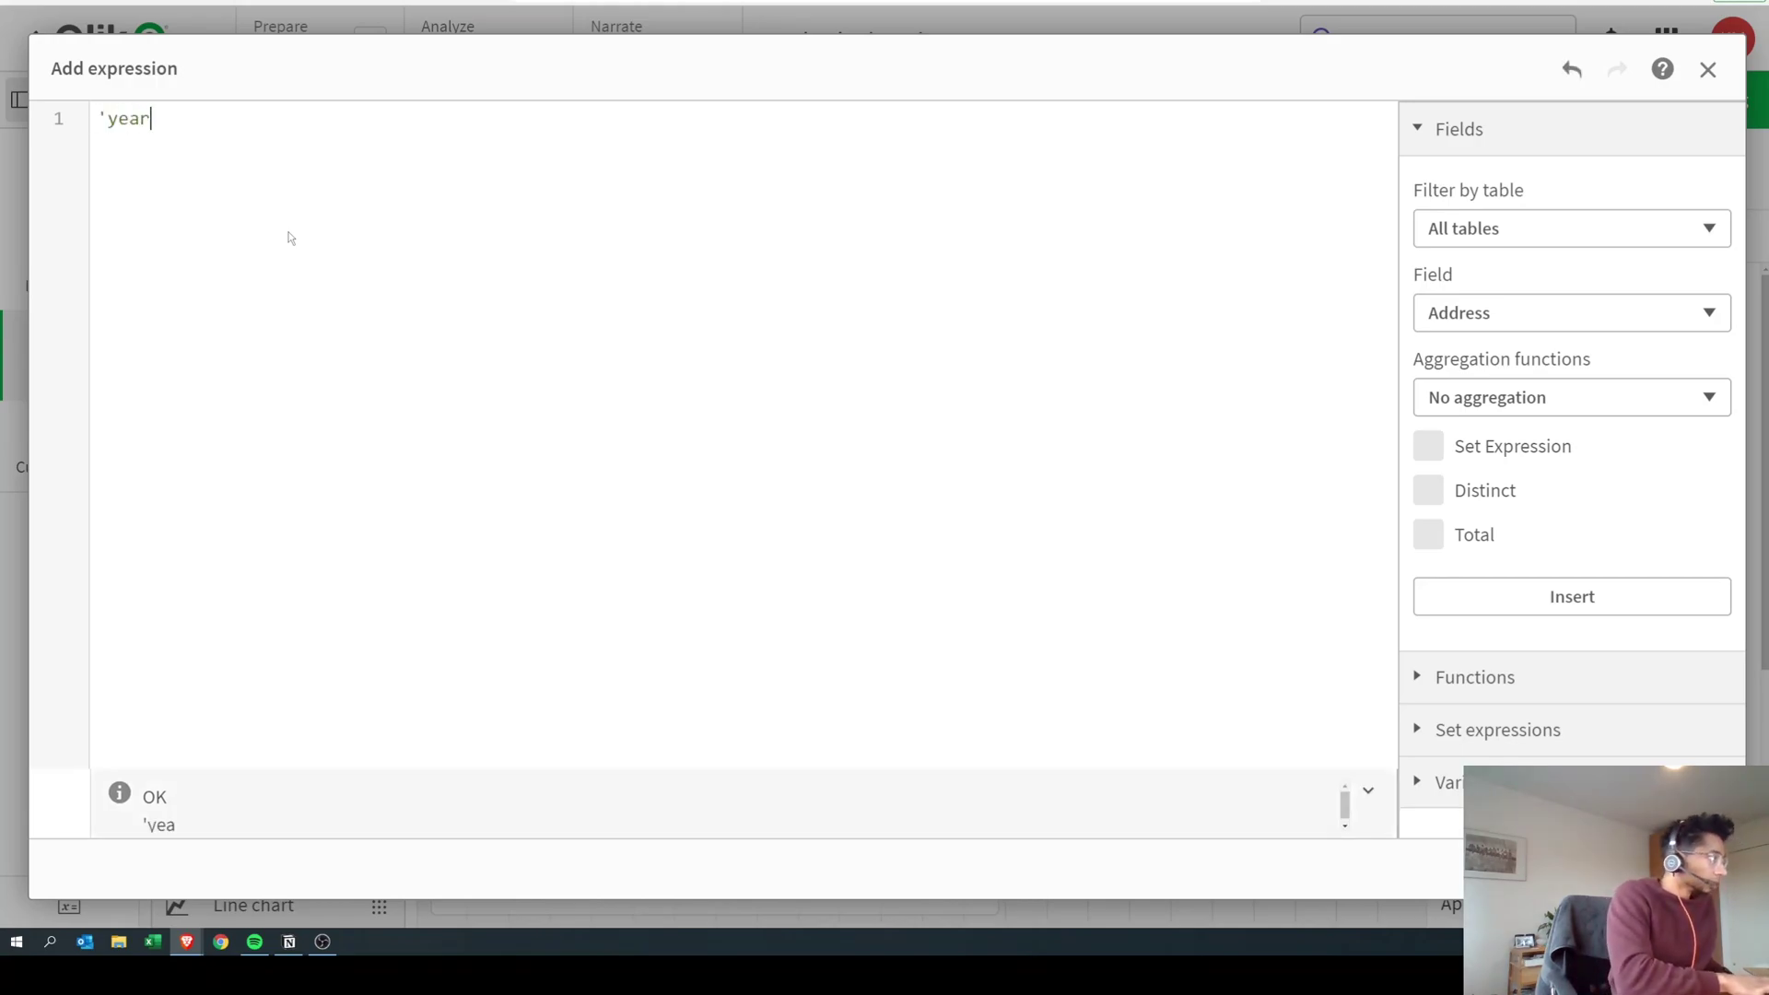
text(month')
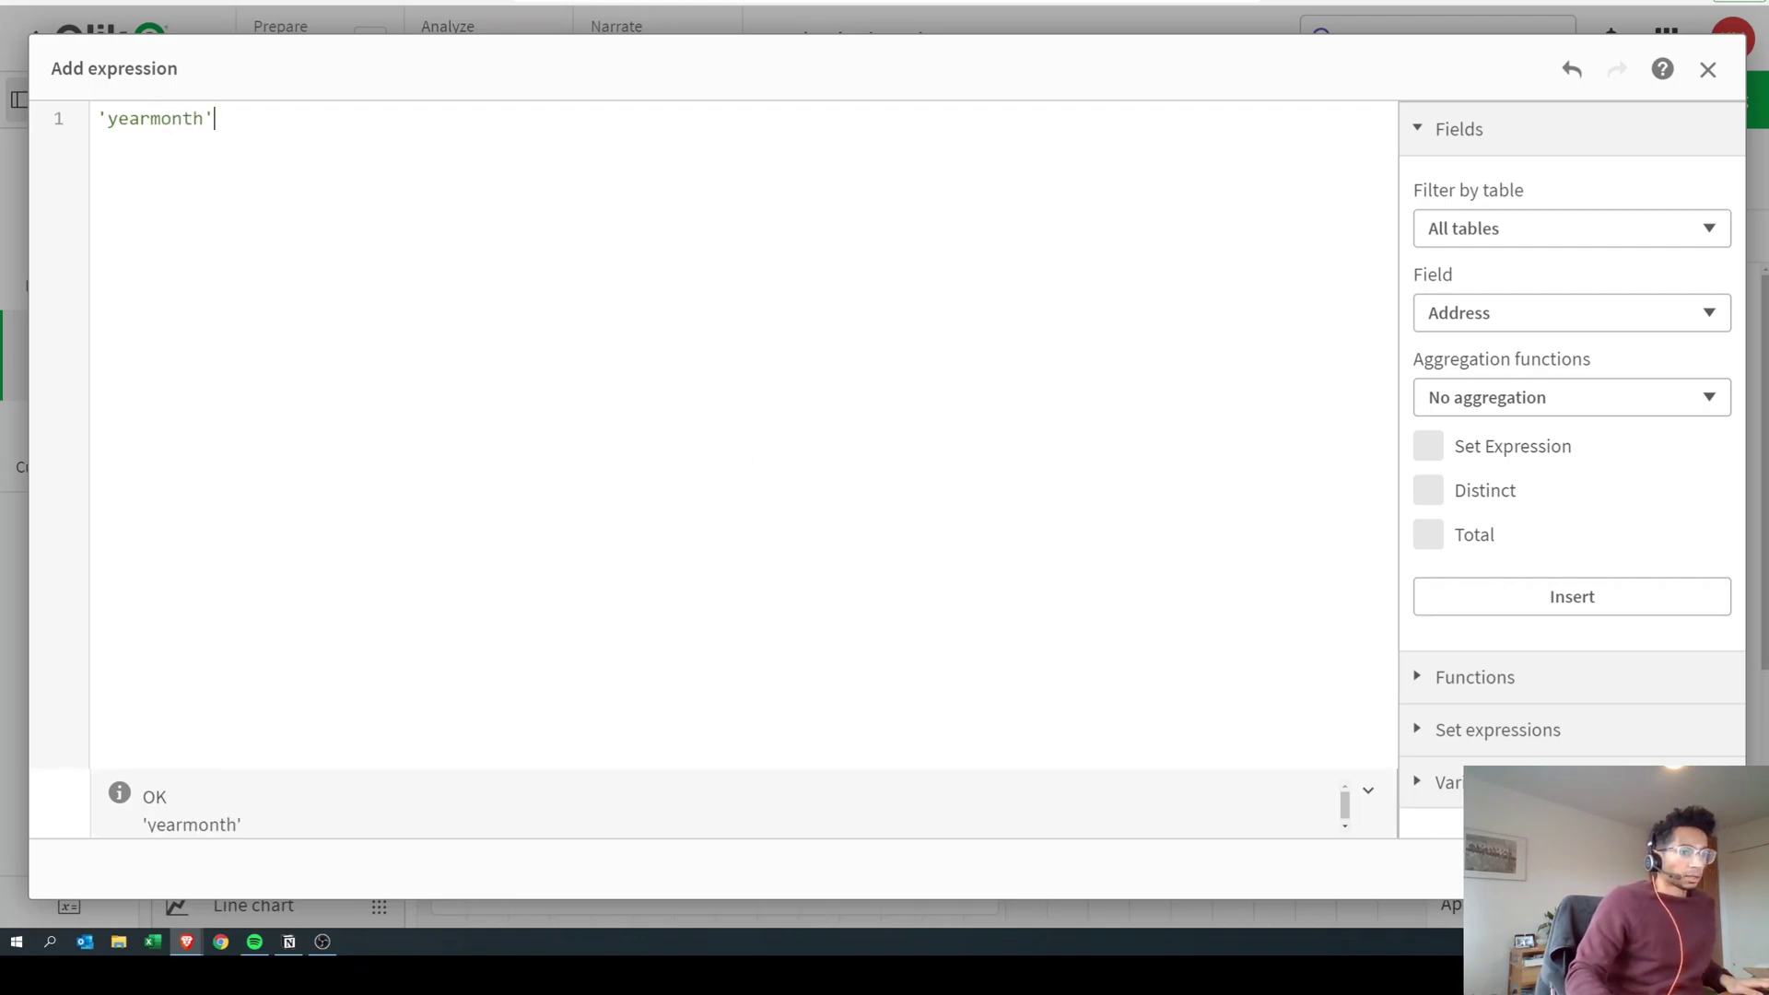
click(1693, 868)
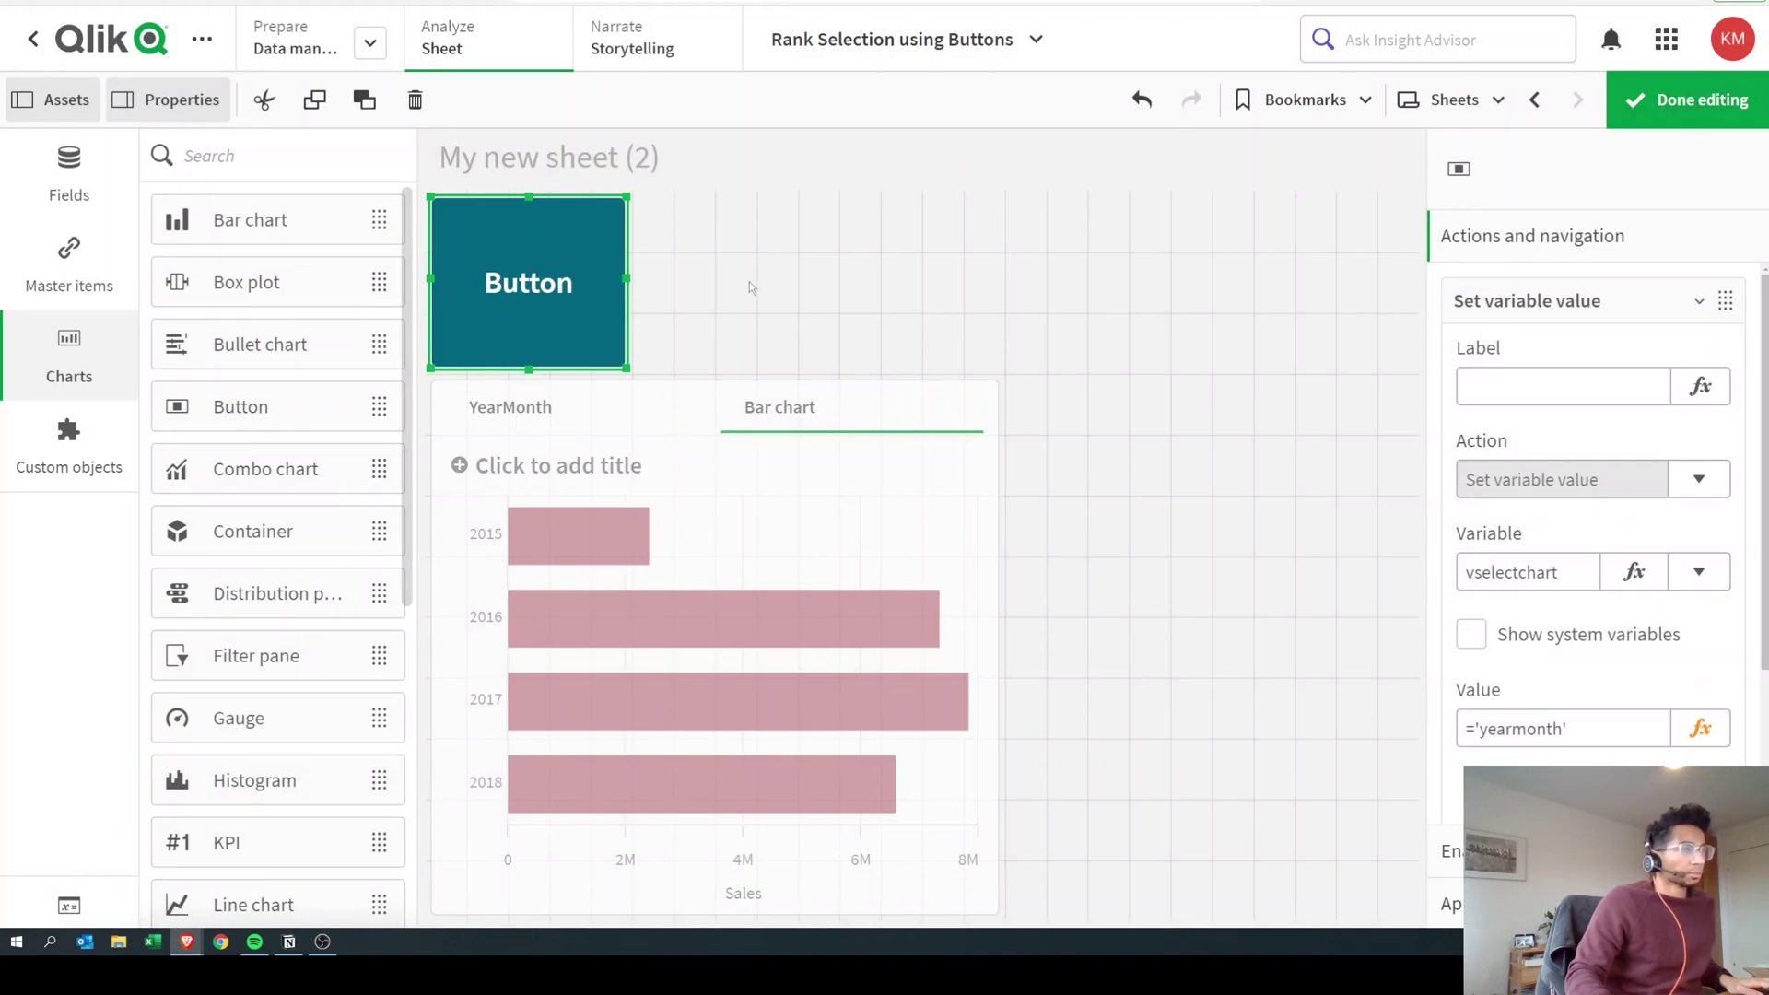
Change the button's label from Button to YearMonth in its general appearance settings
click(1659, 106)
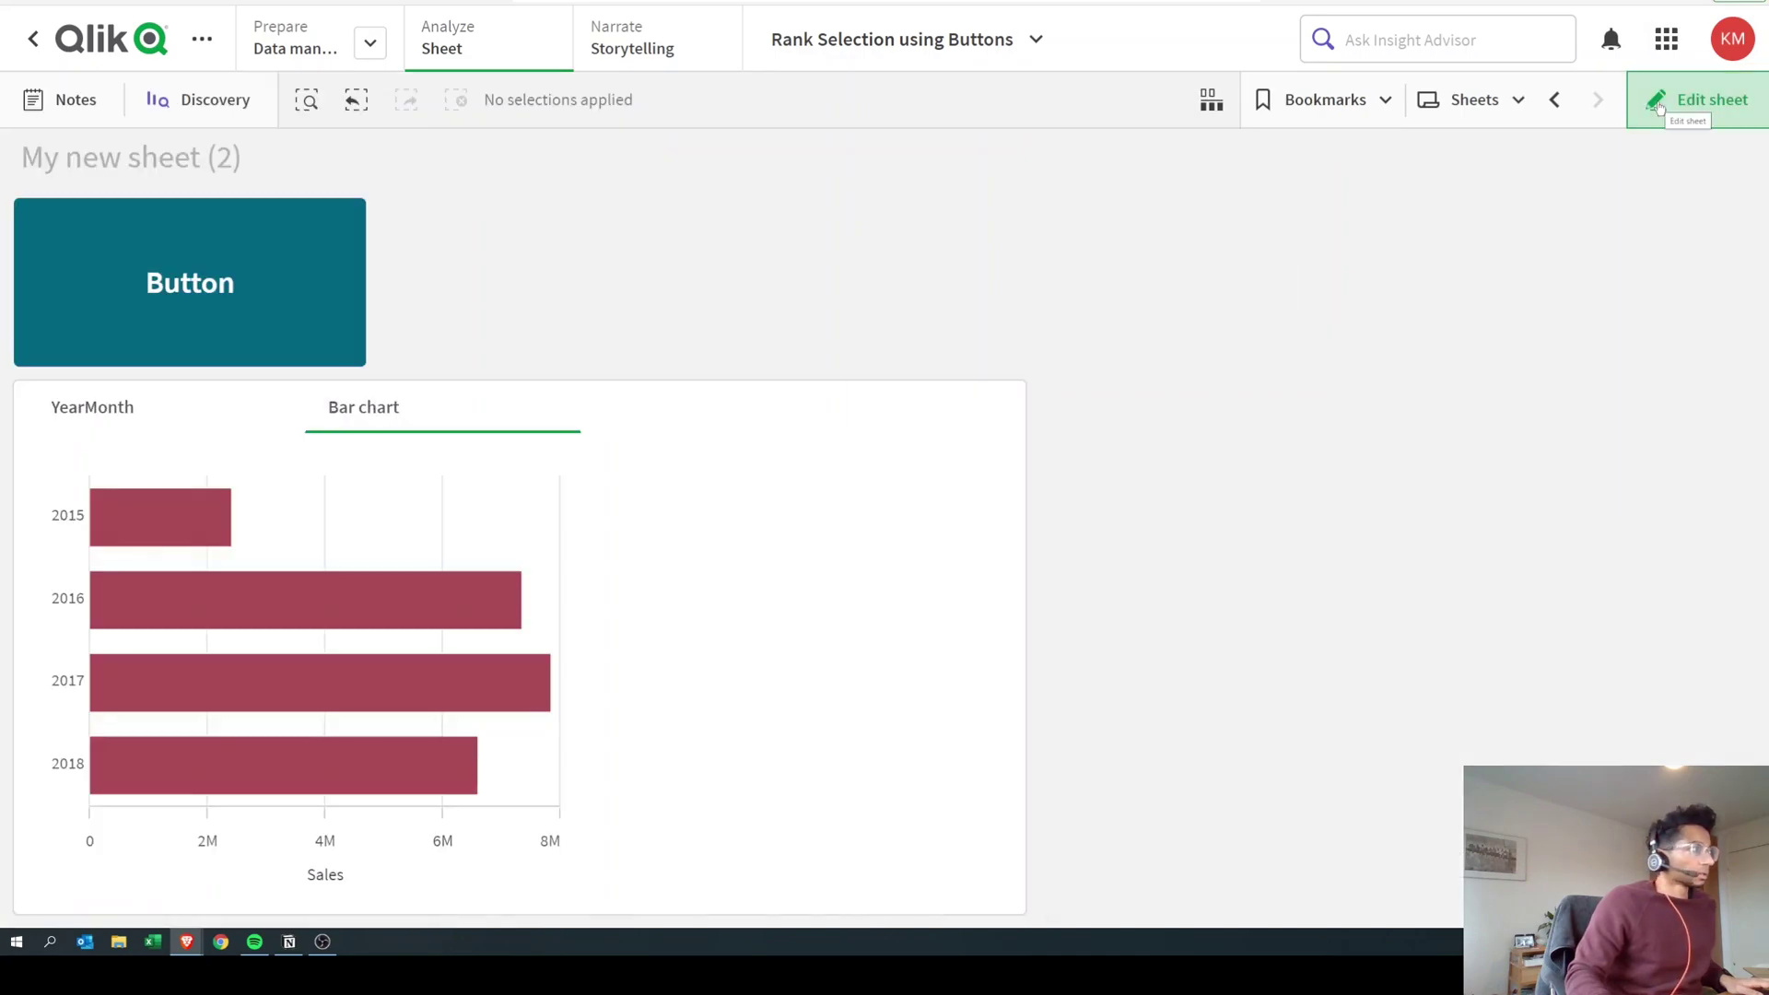
click(1659, 106)
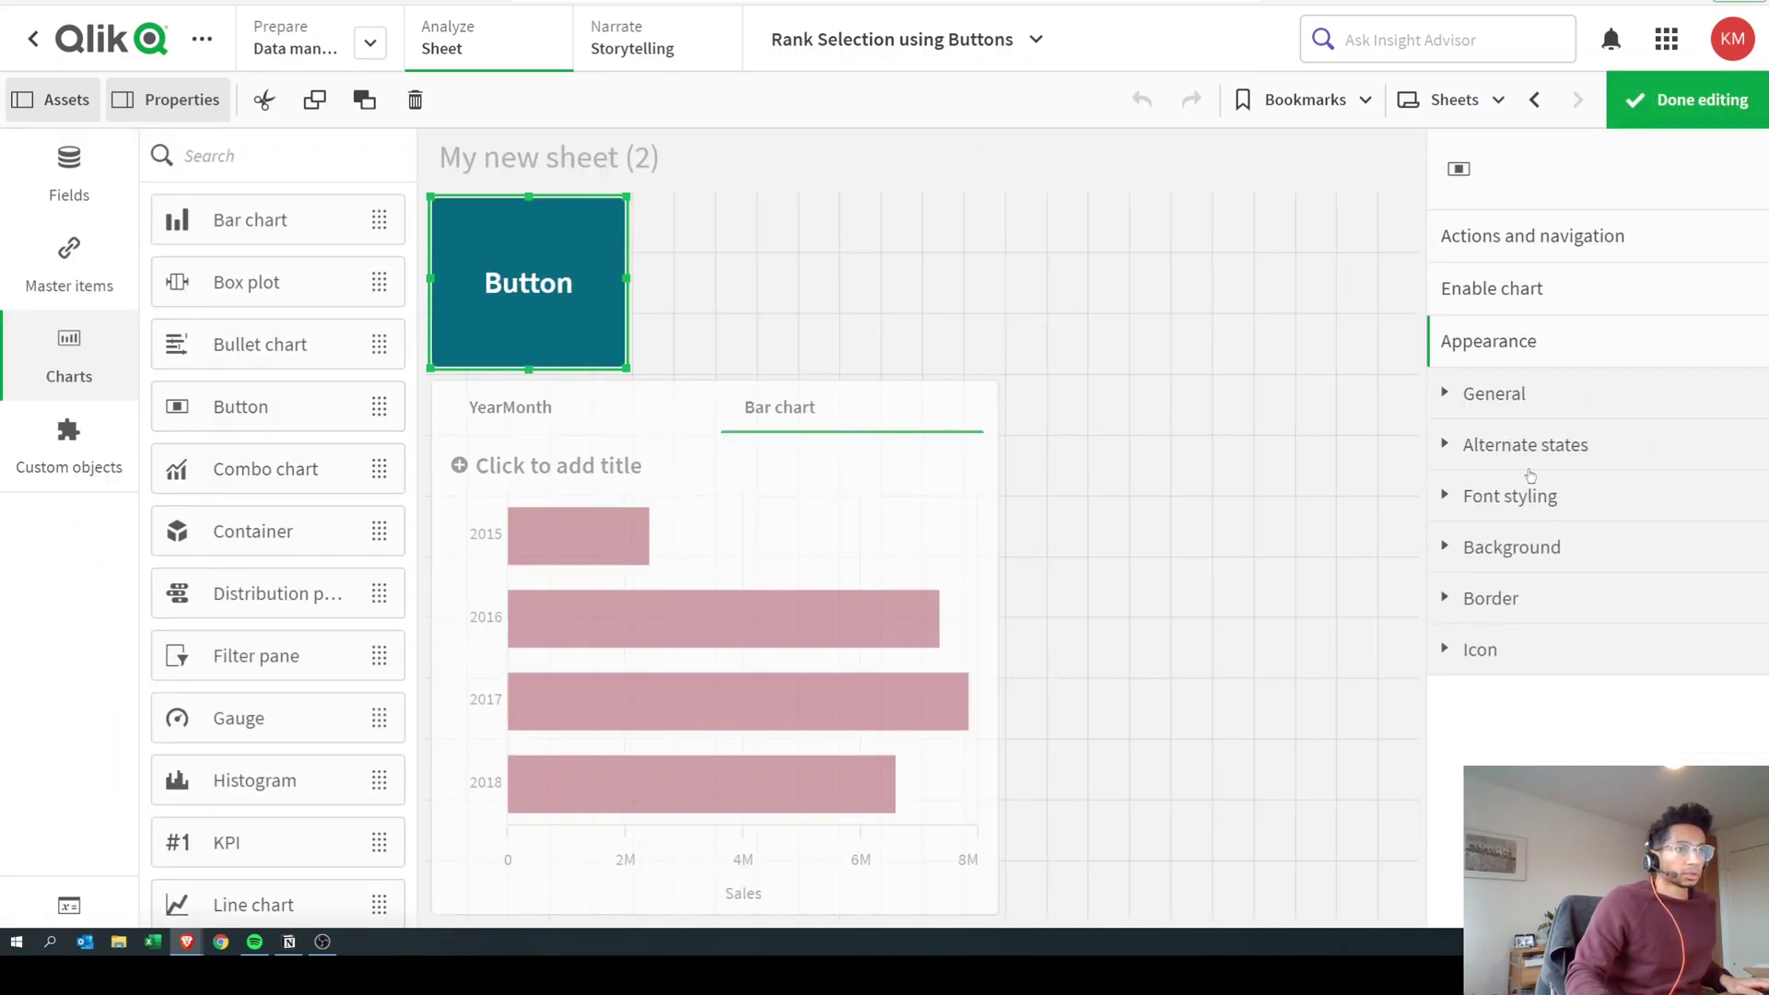
click(1512, 399)
click(1474, 632)
double_click(1474, 632)
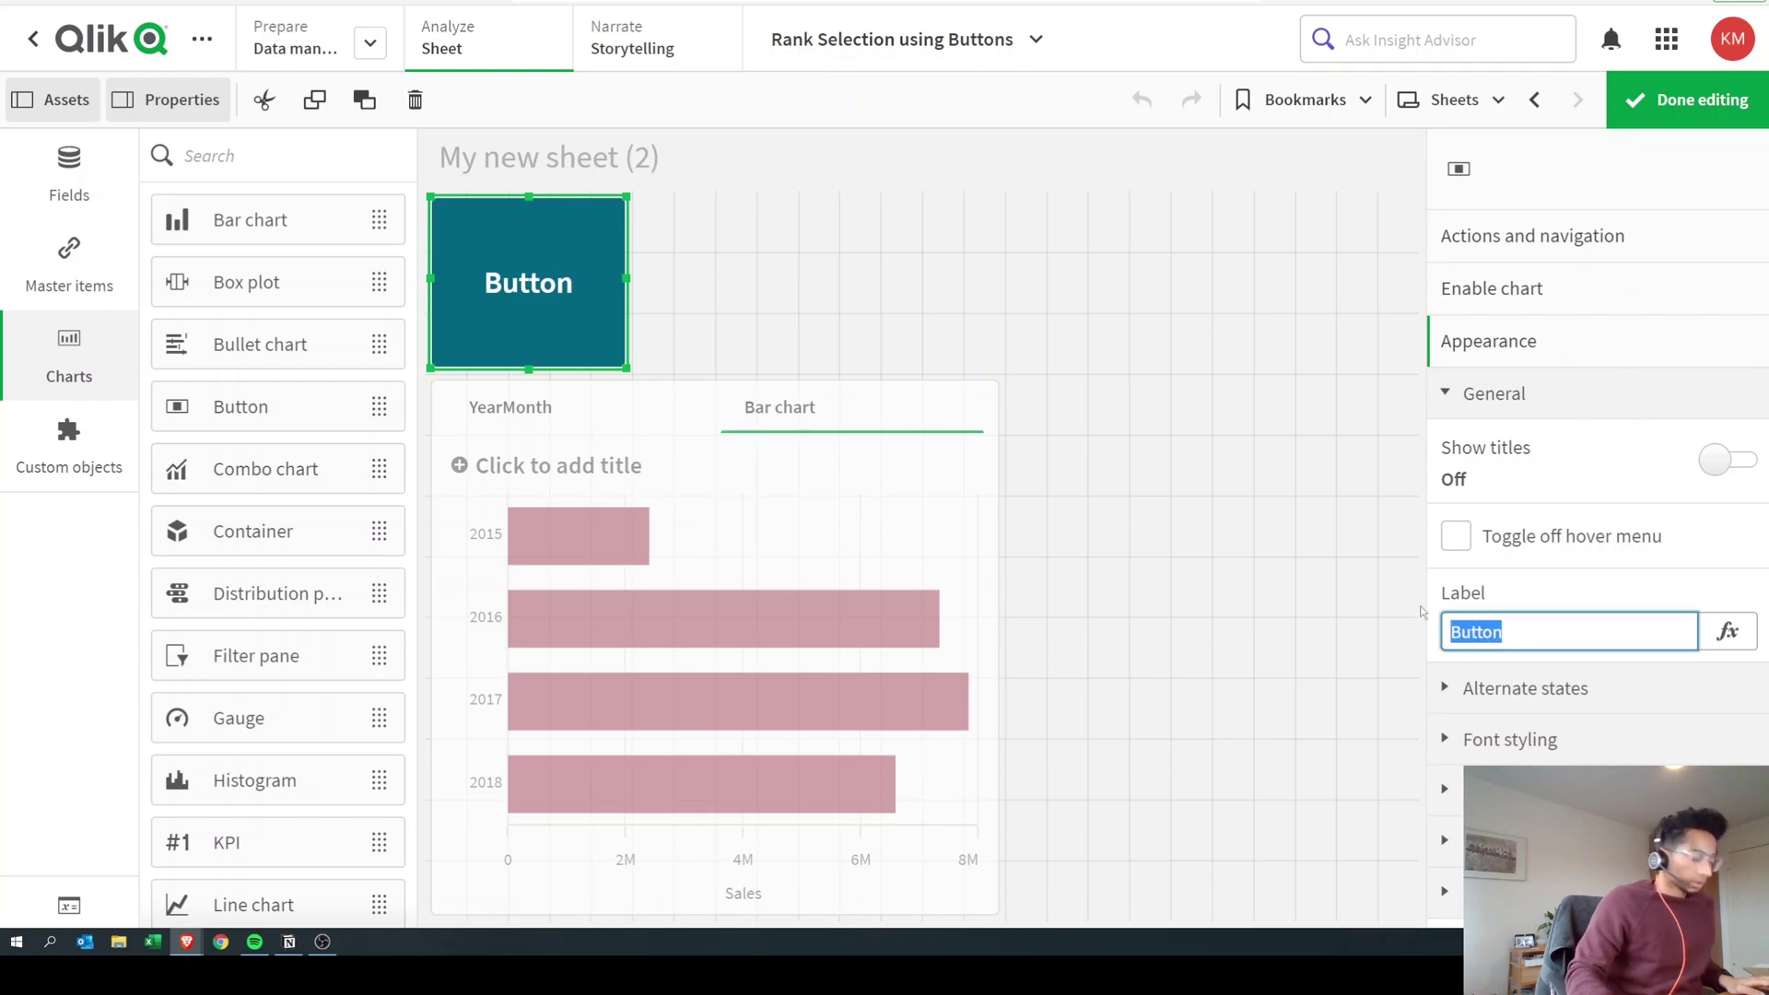
text(YearMonth)
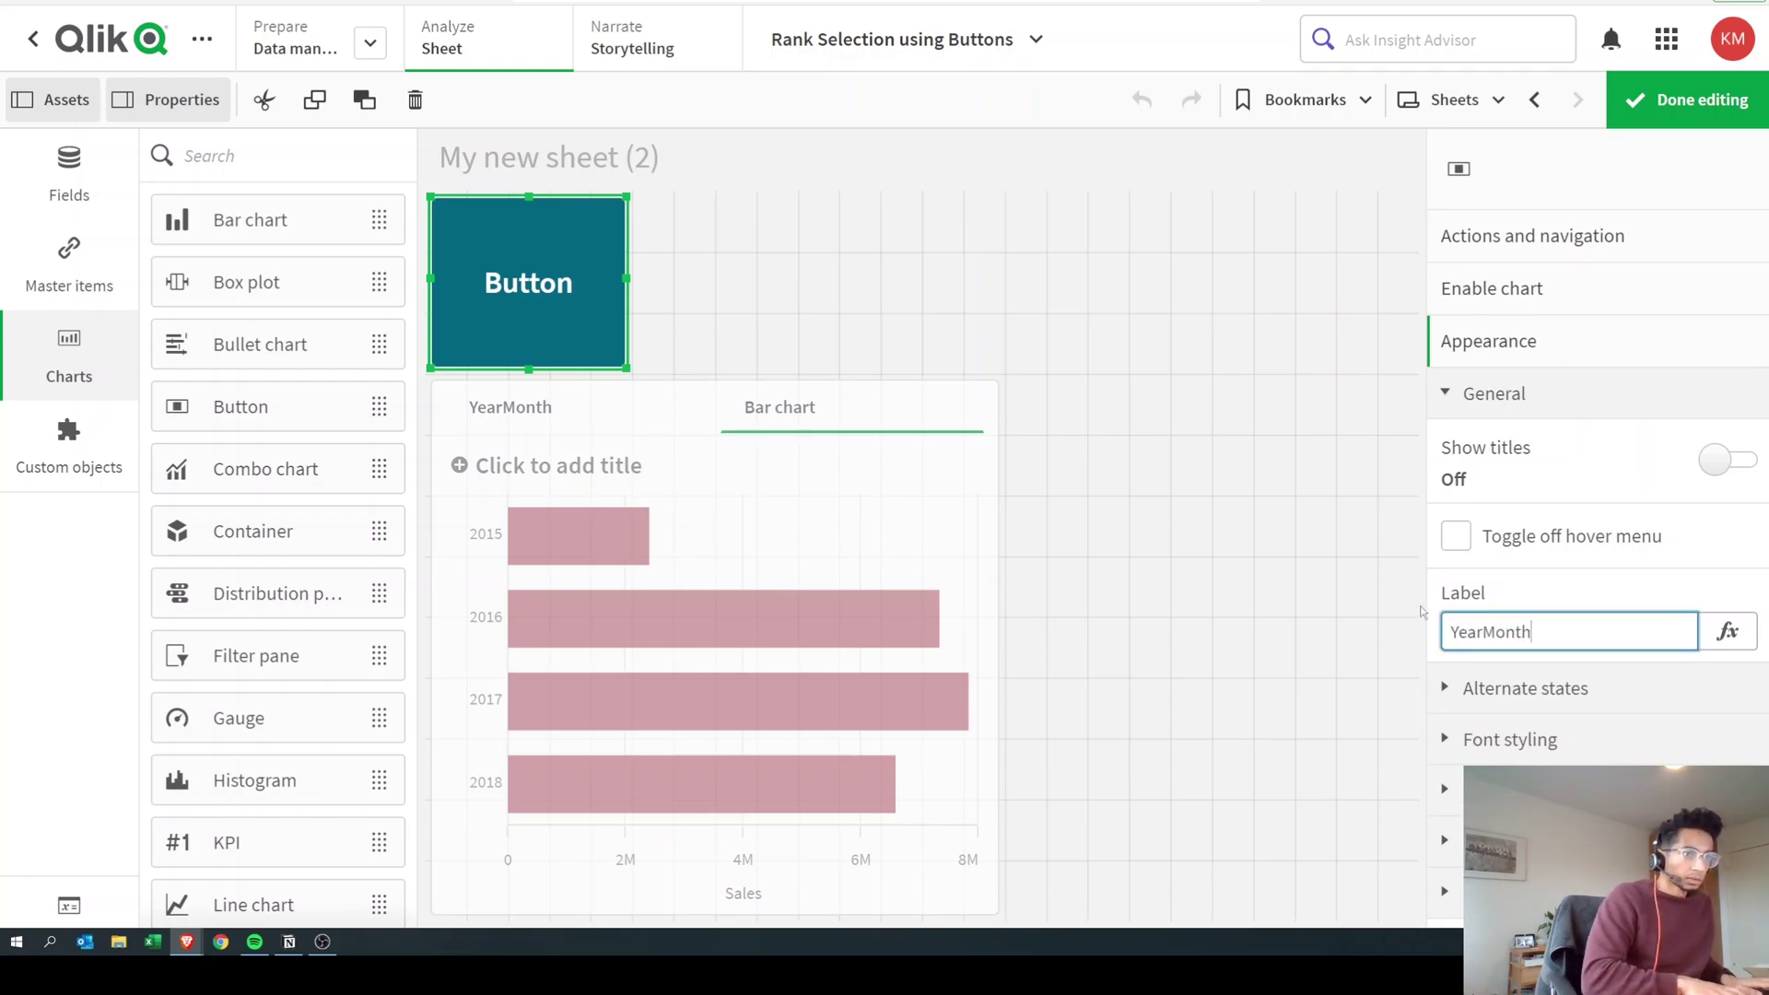
key(Return)
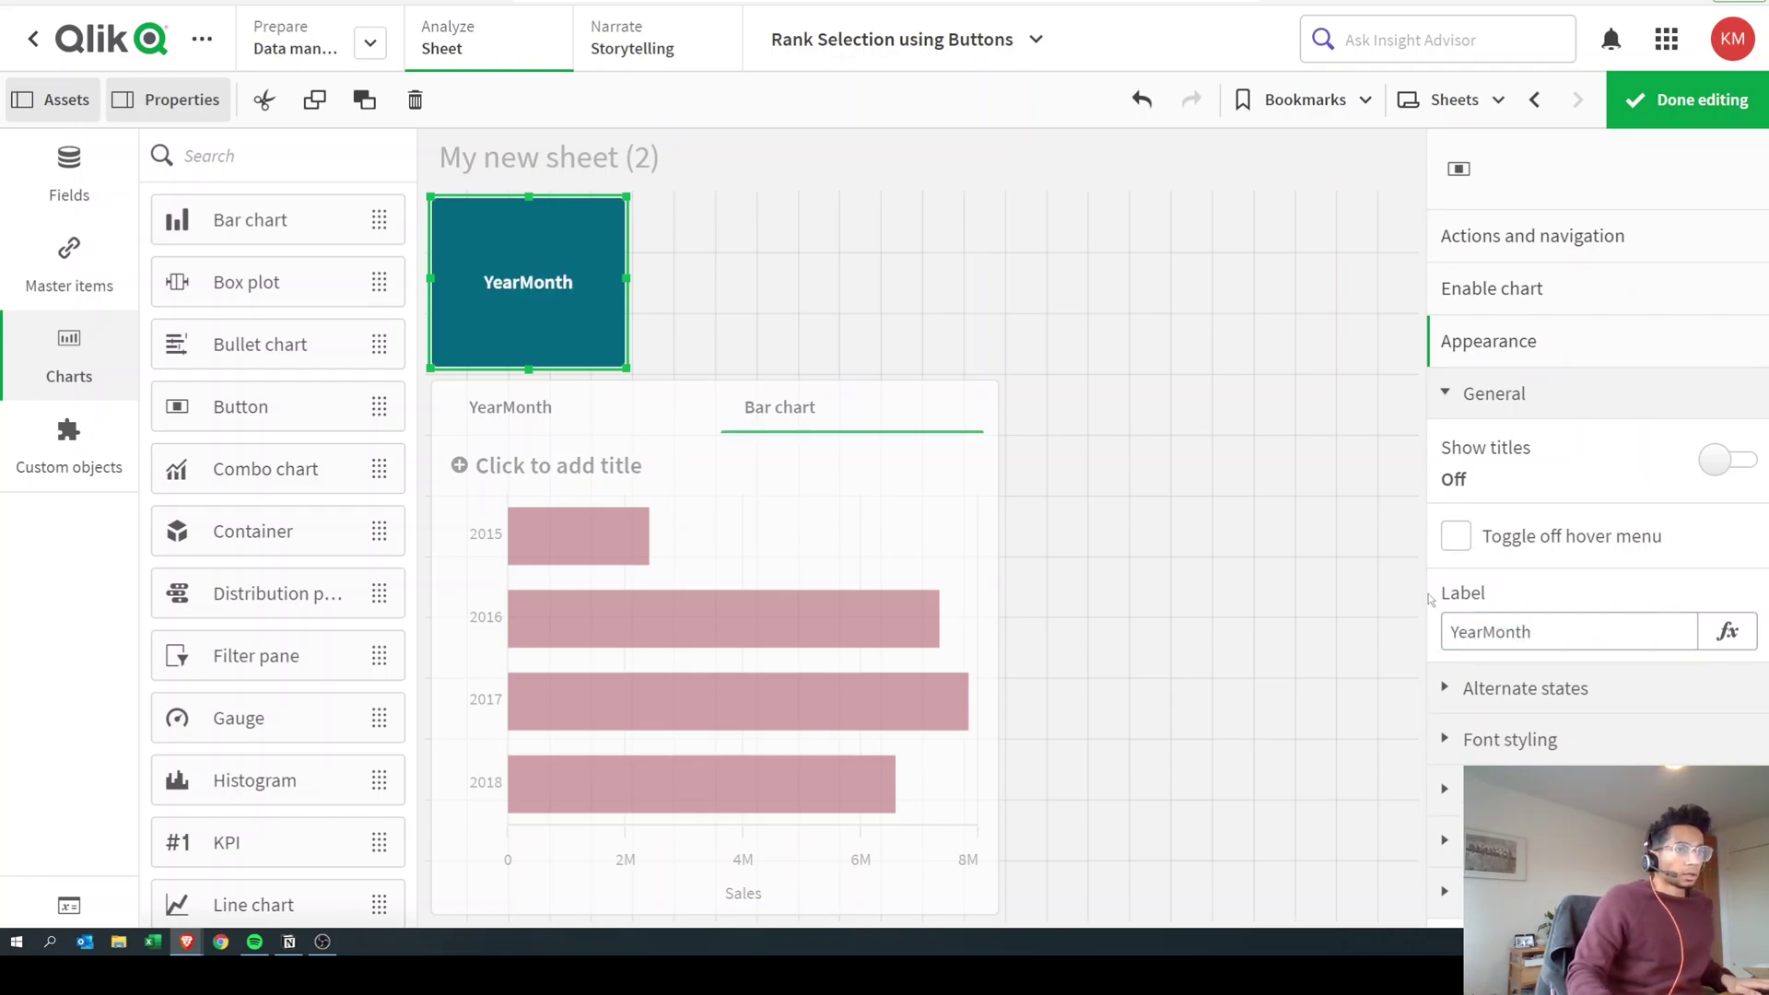
click(1498, 398)
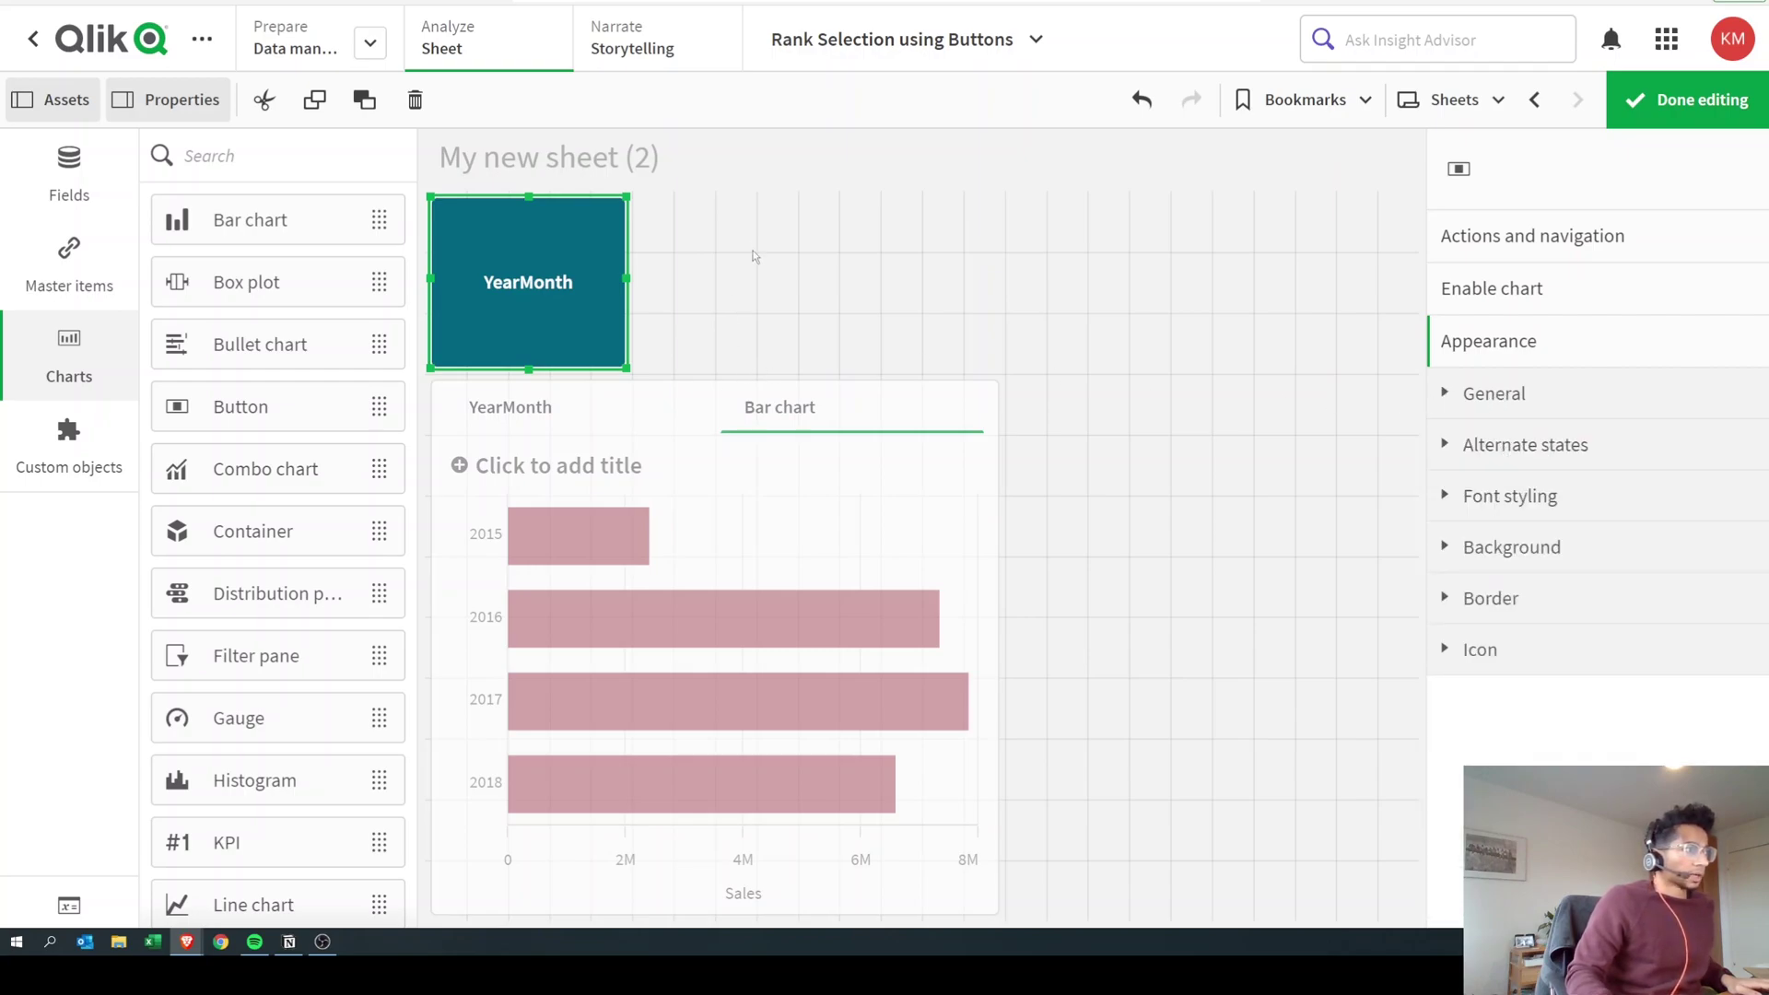
Select the container and expand the YearMonth chart's settings in its Content list
click(638, 411)
click(638, 411)
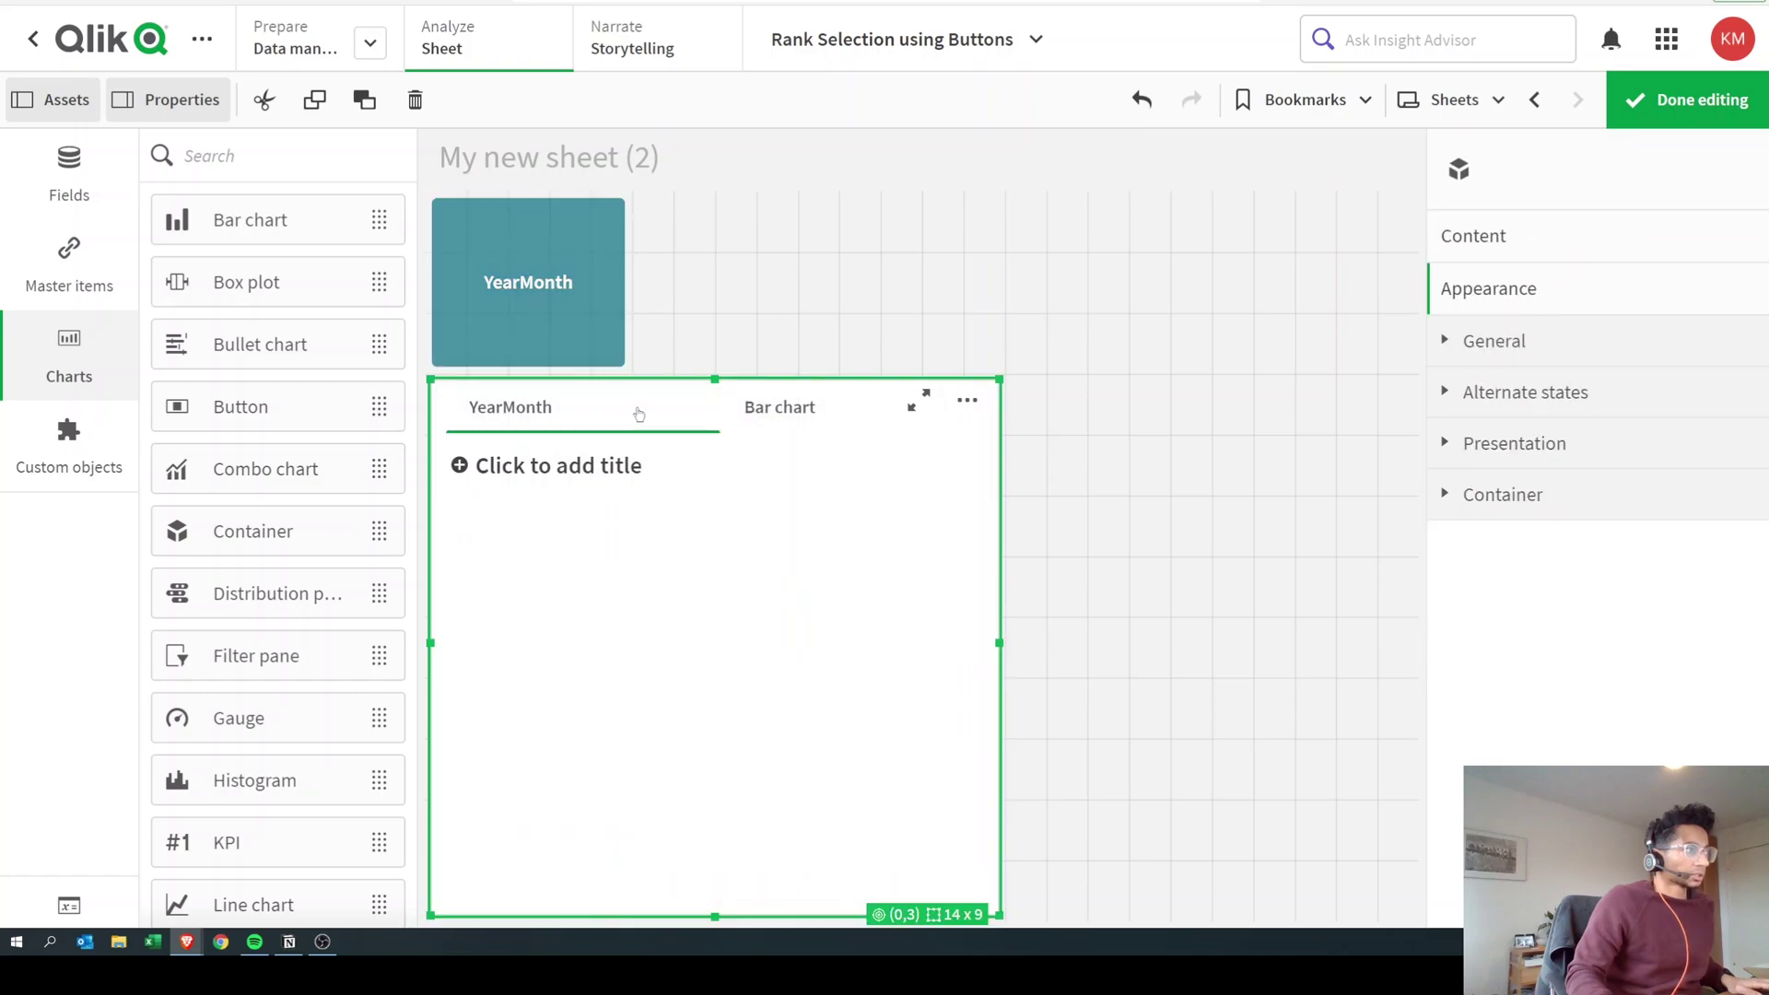
click(846, 641)
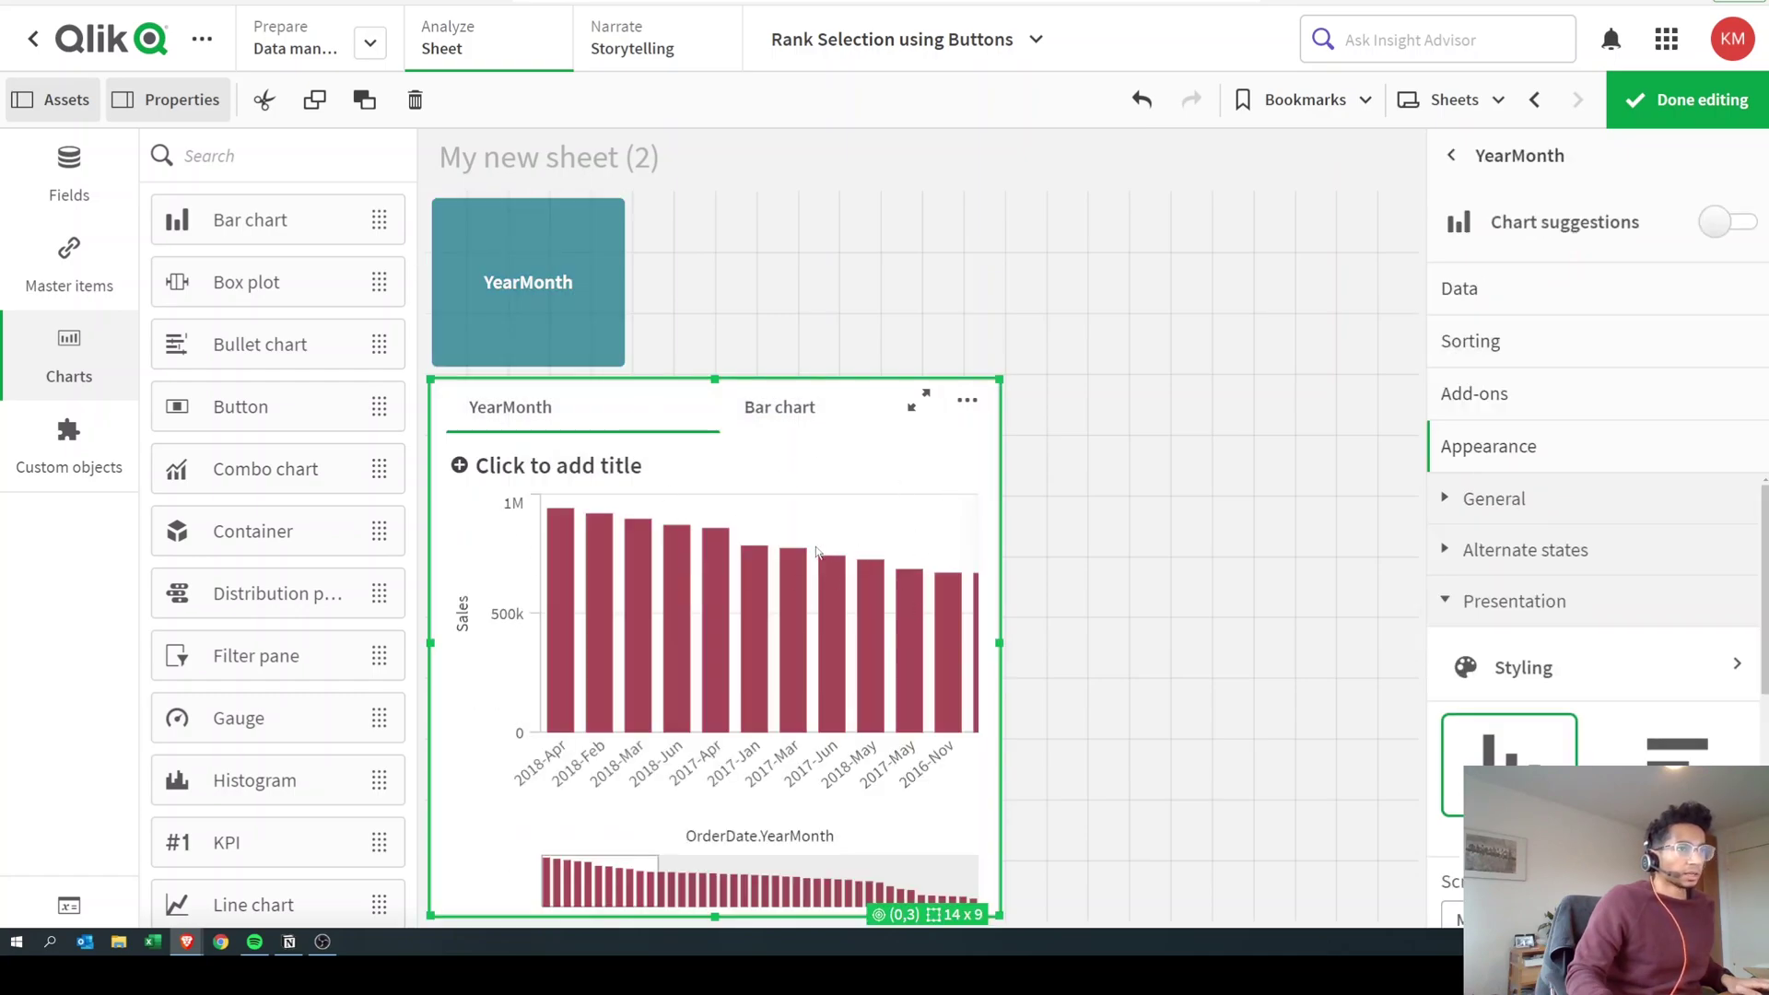
click(1453, 158)
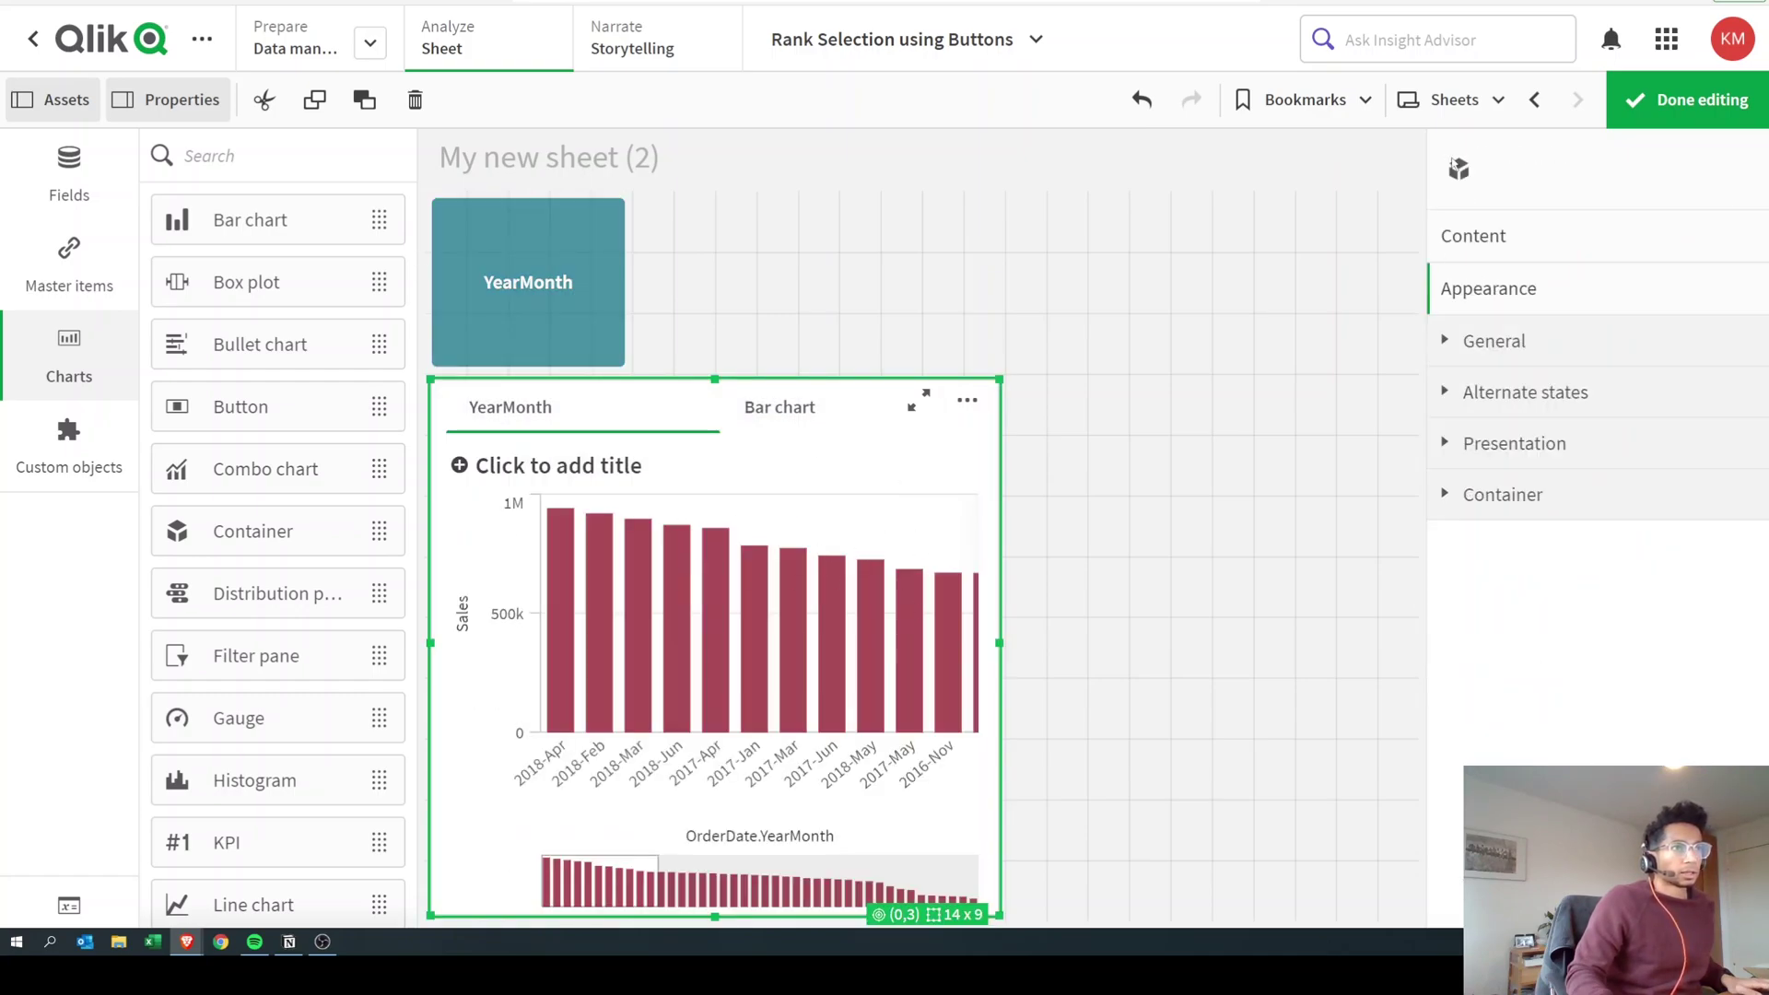
click(1476, 236)
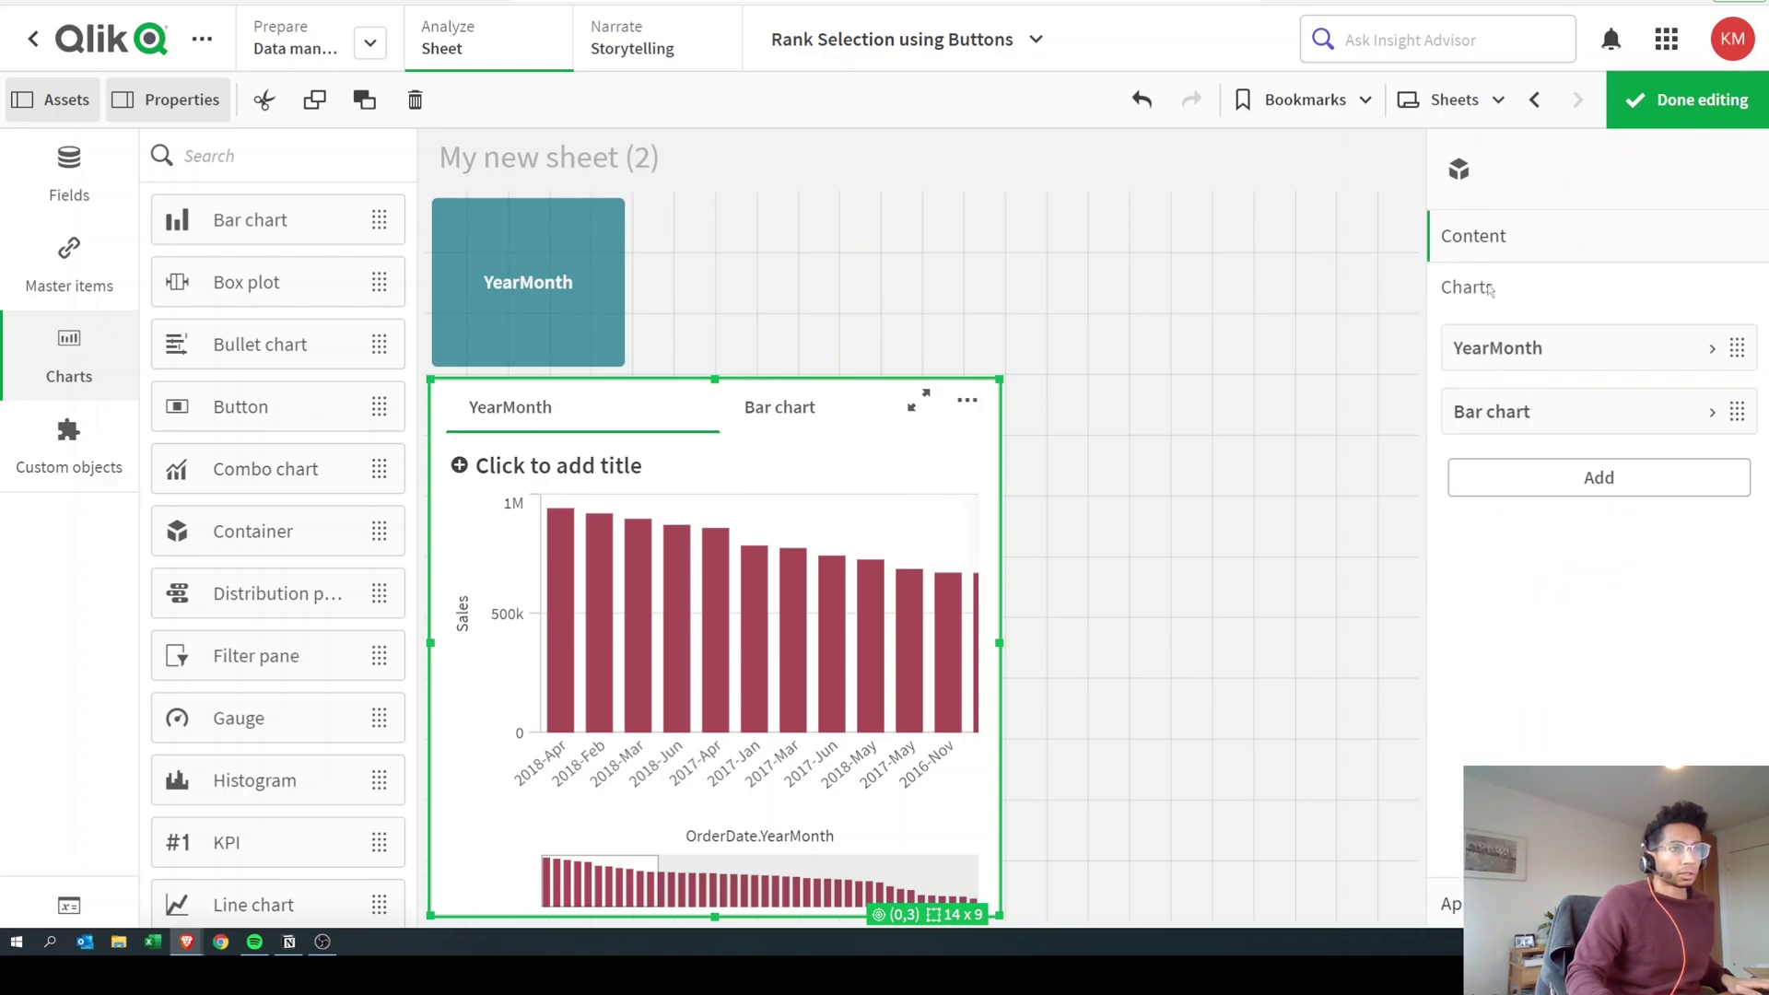
click(1568, 352)
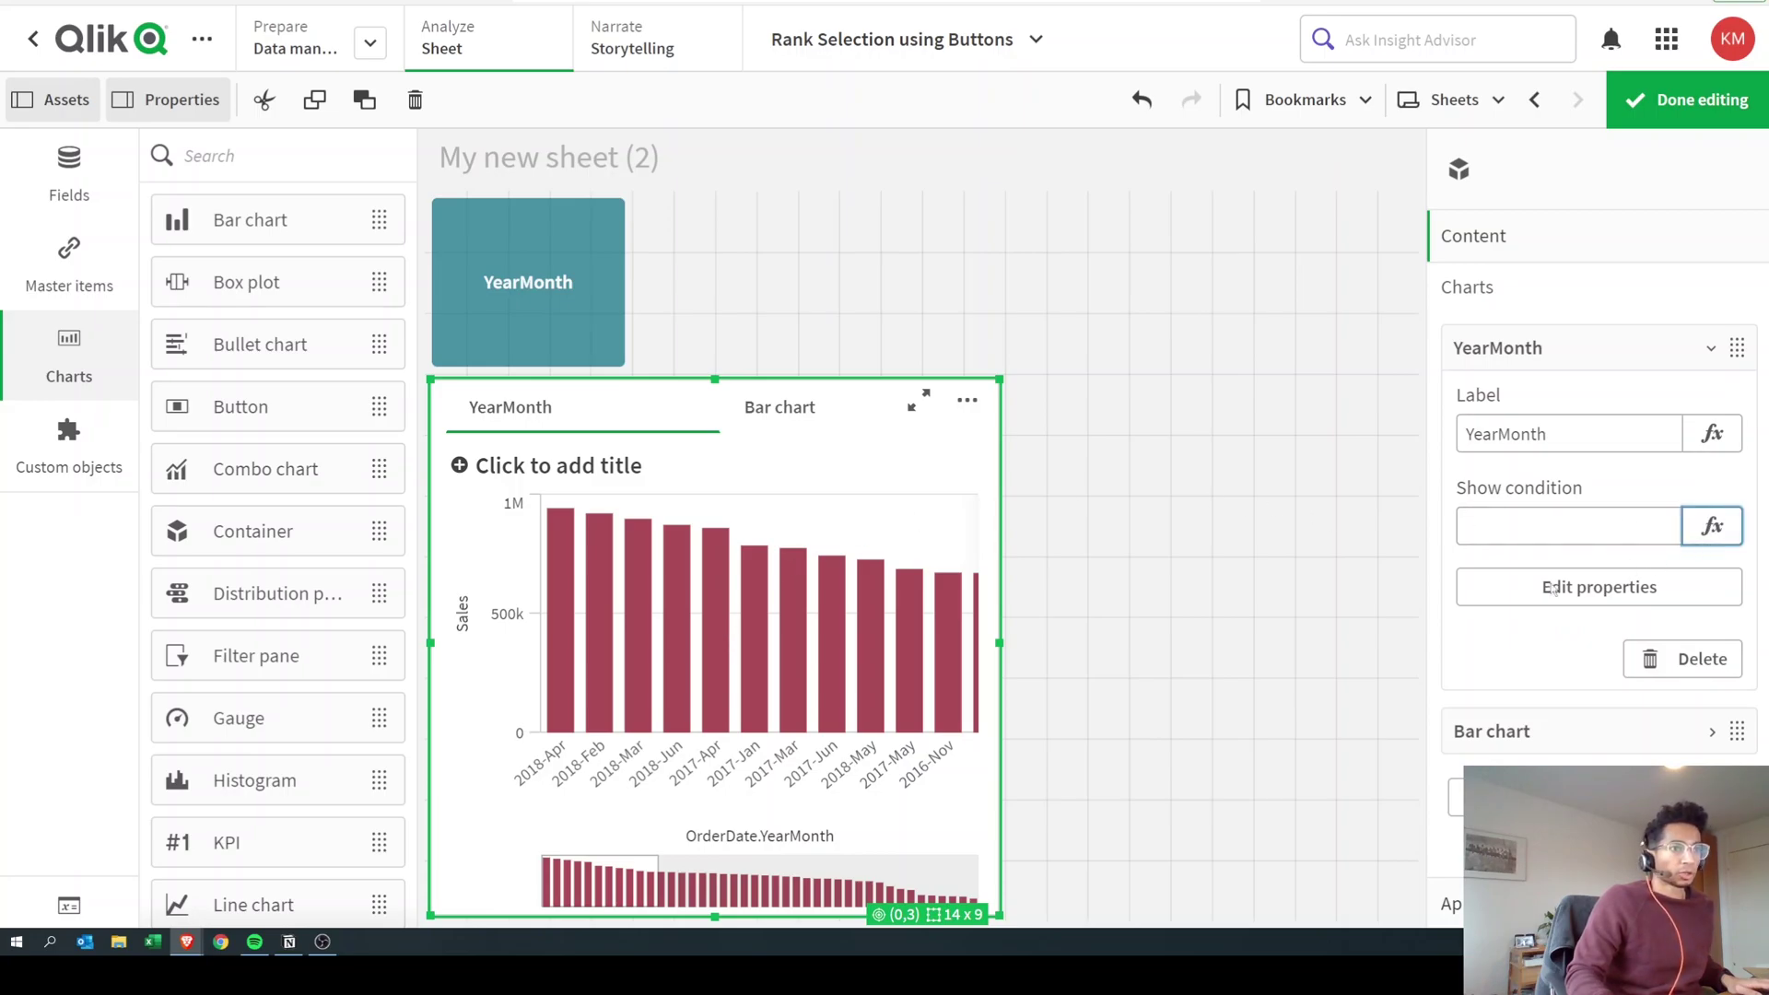
Set the YearMonth chart's show condition to vselectchart = 'yearmonth'
click(1712, 526)
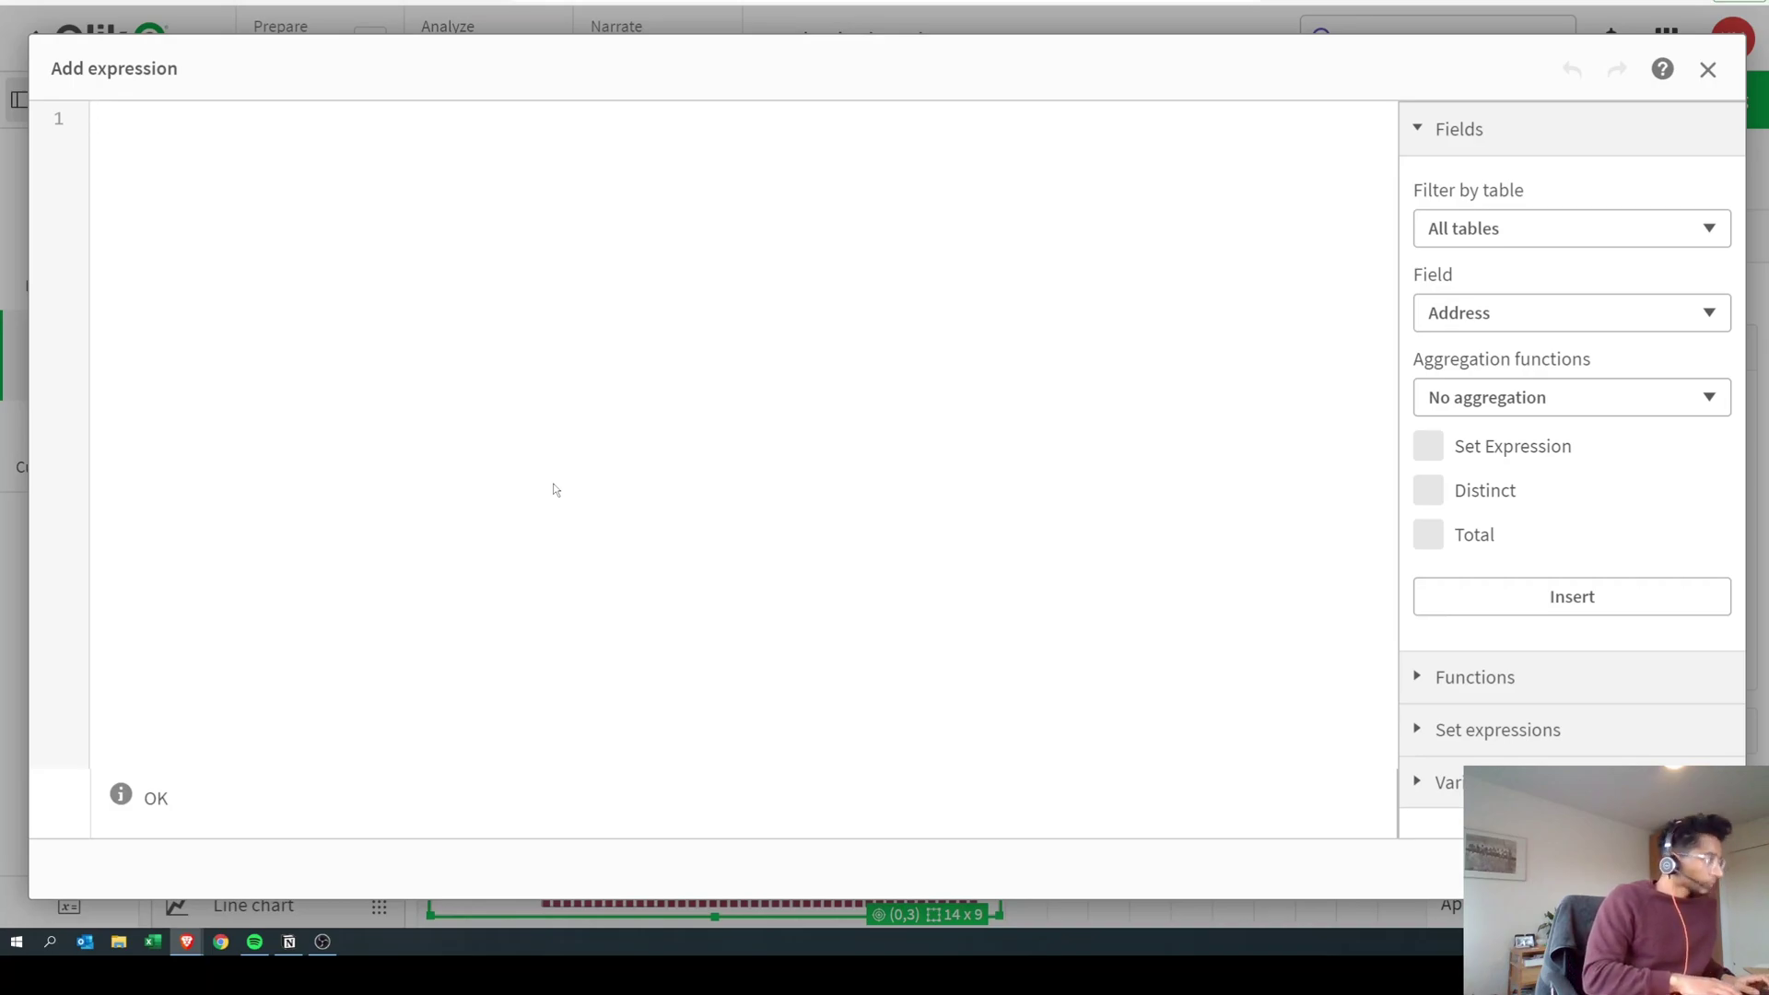
text(v)
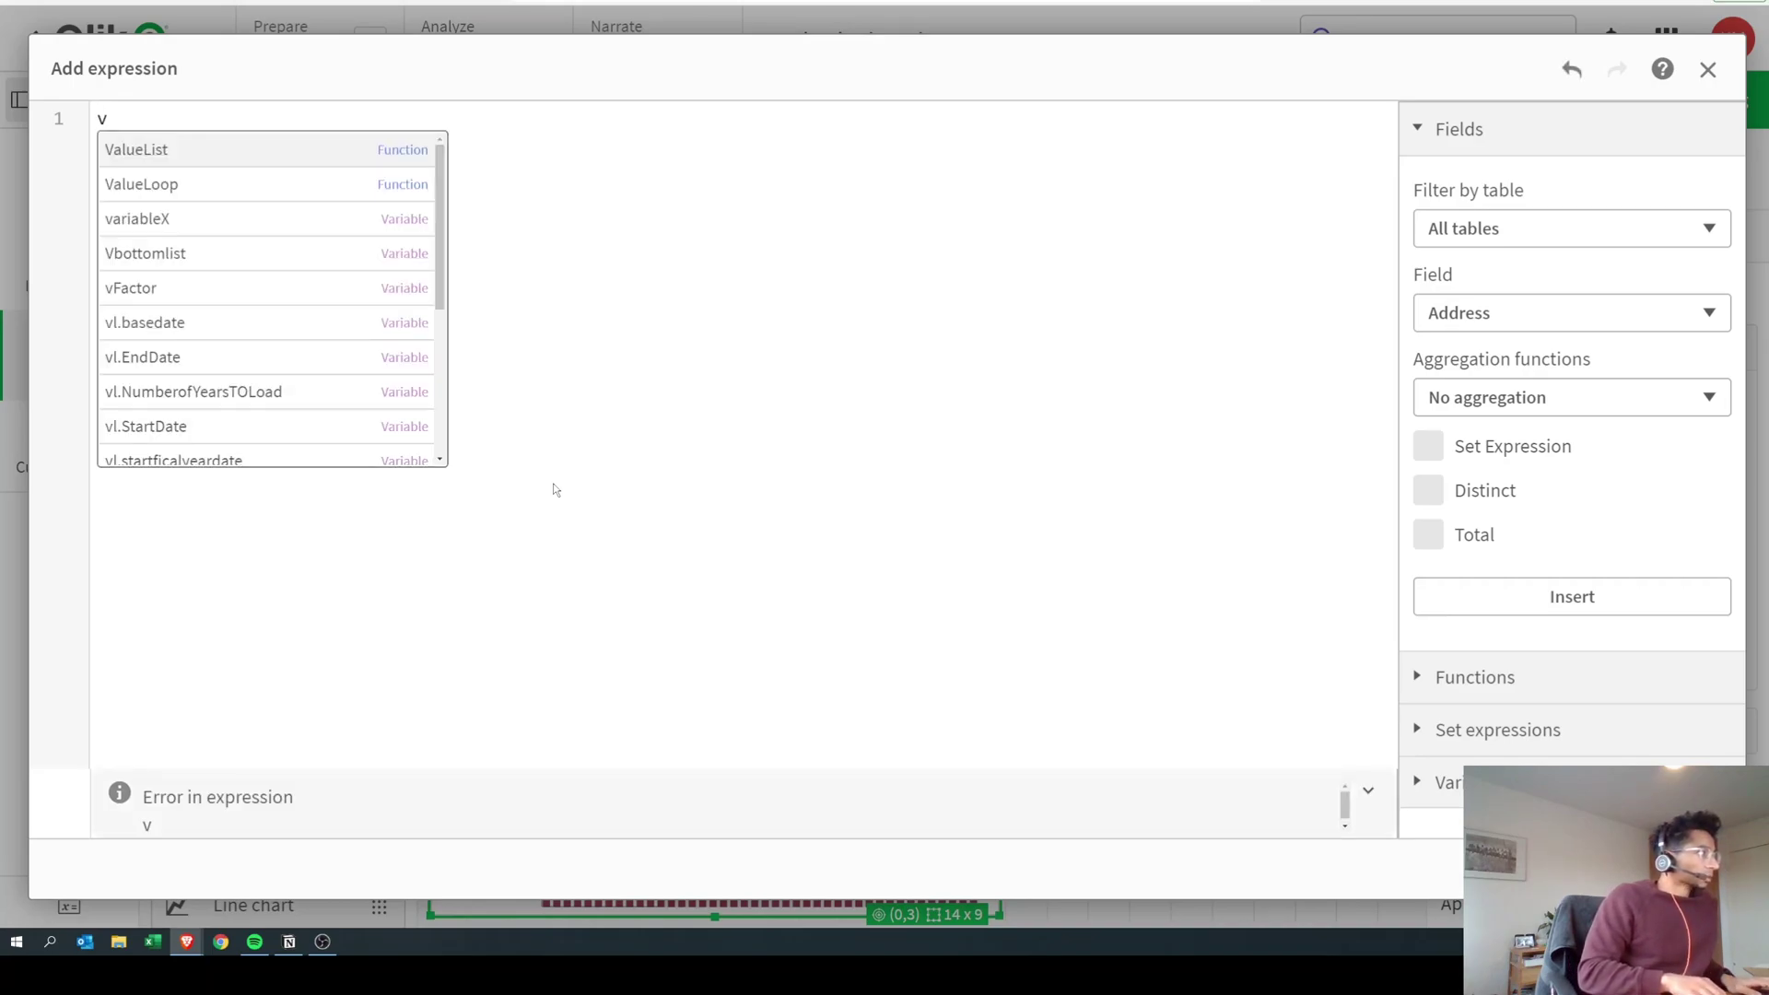
text(s)
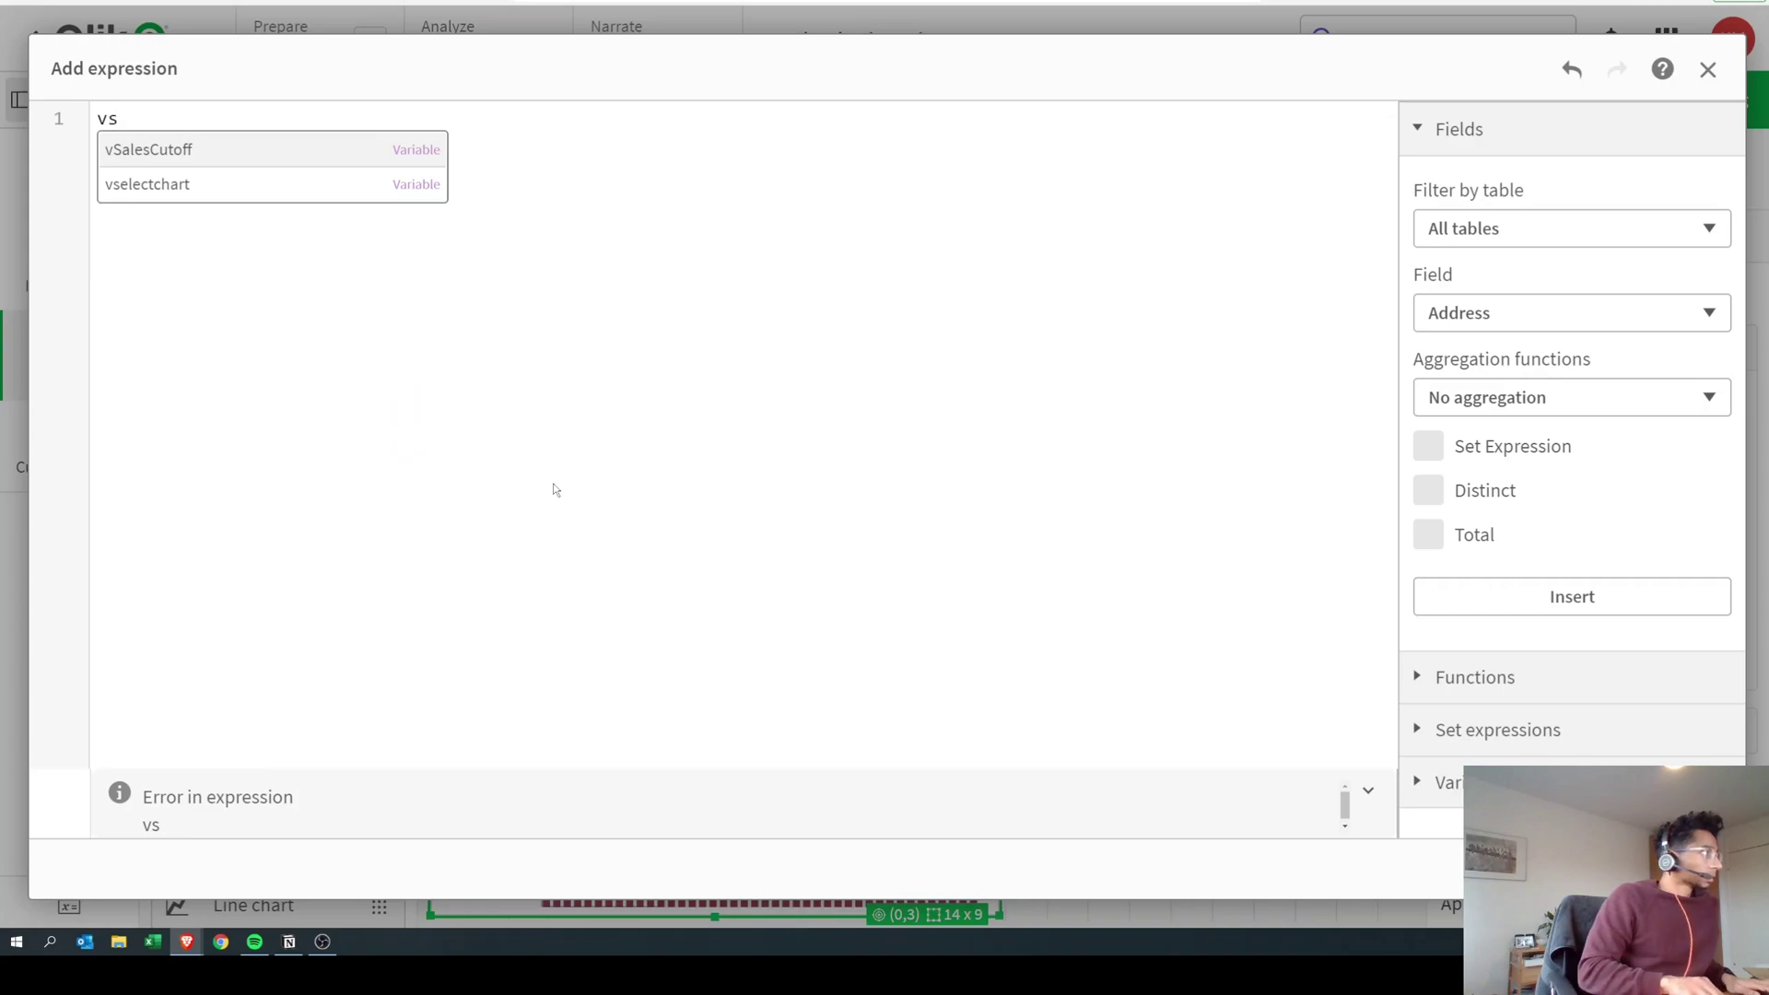
key(Down)
key(Return)
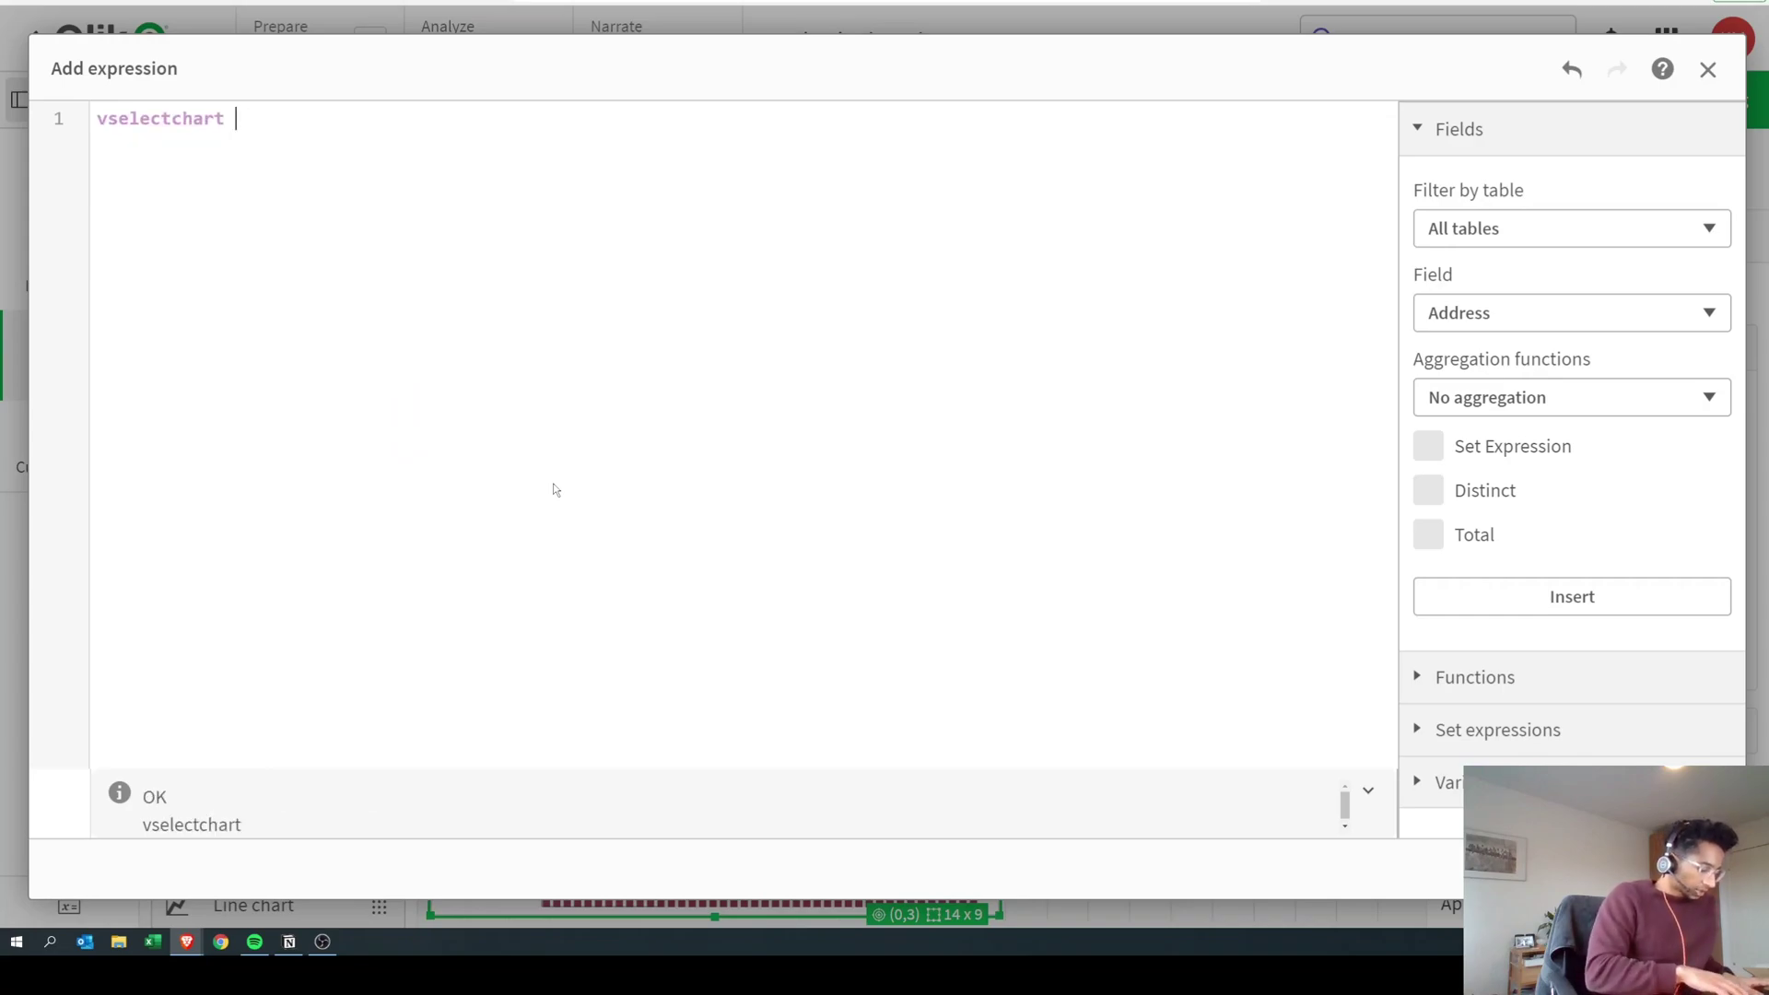
text(= 'Year)
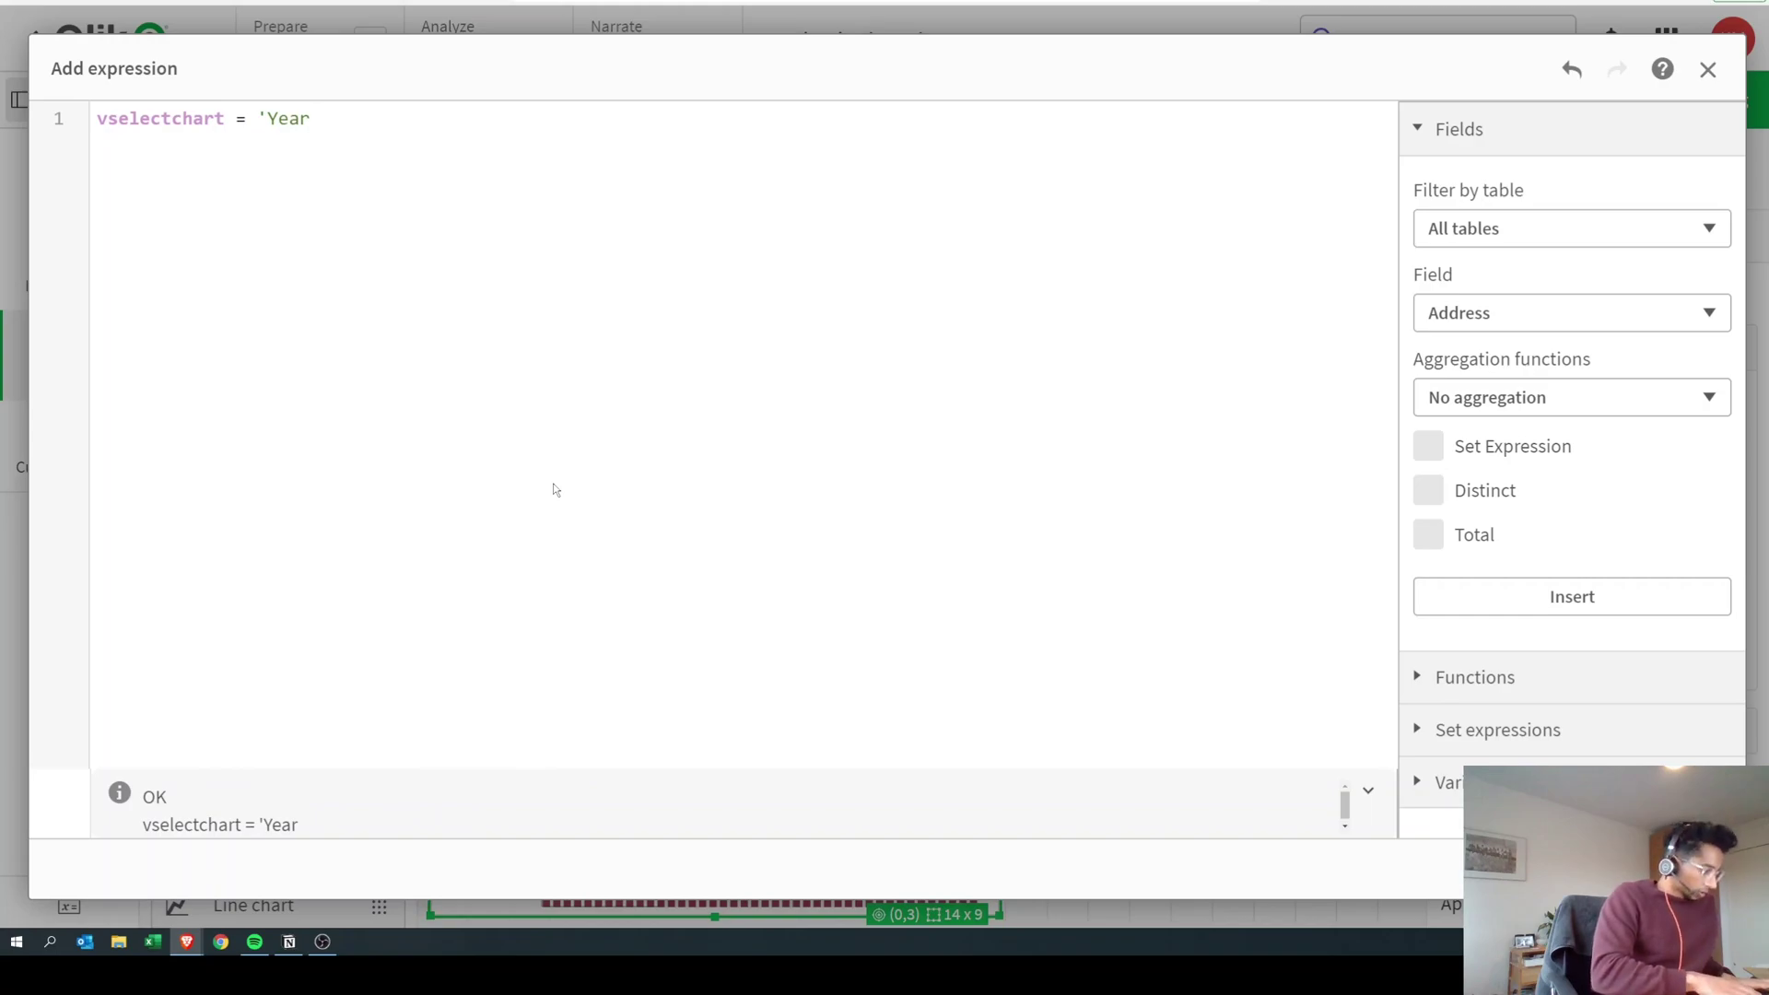
key(BackSpace)
key(BackSpace)
key(BackSpace)
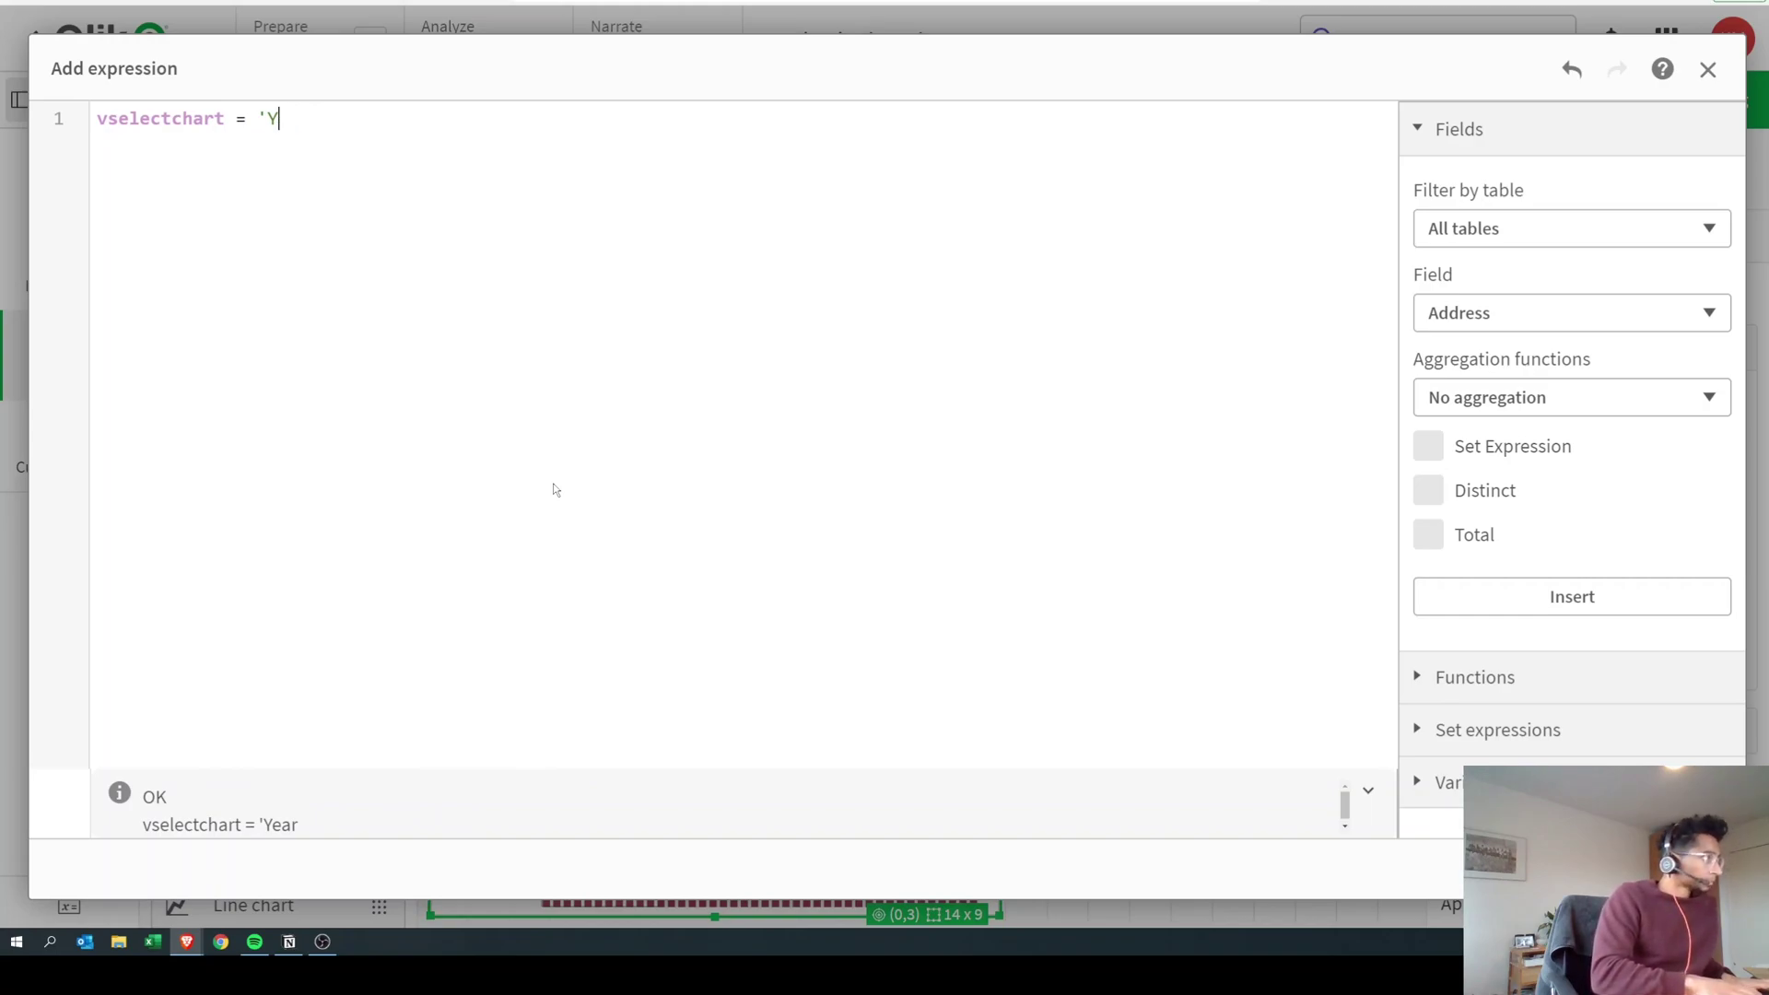
text(yearmonth')
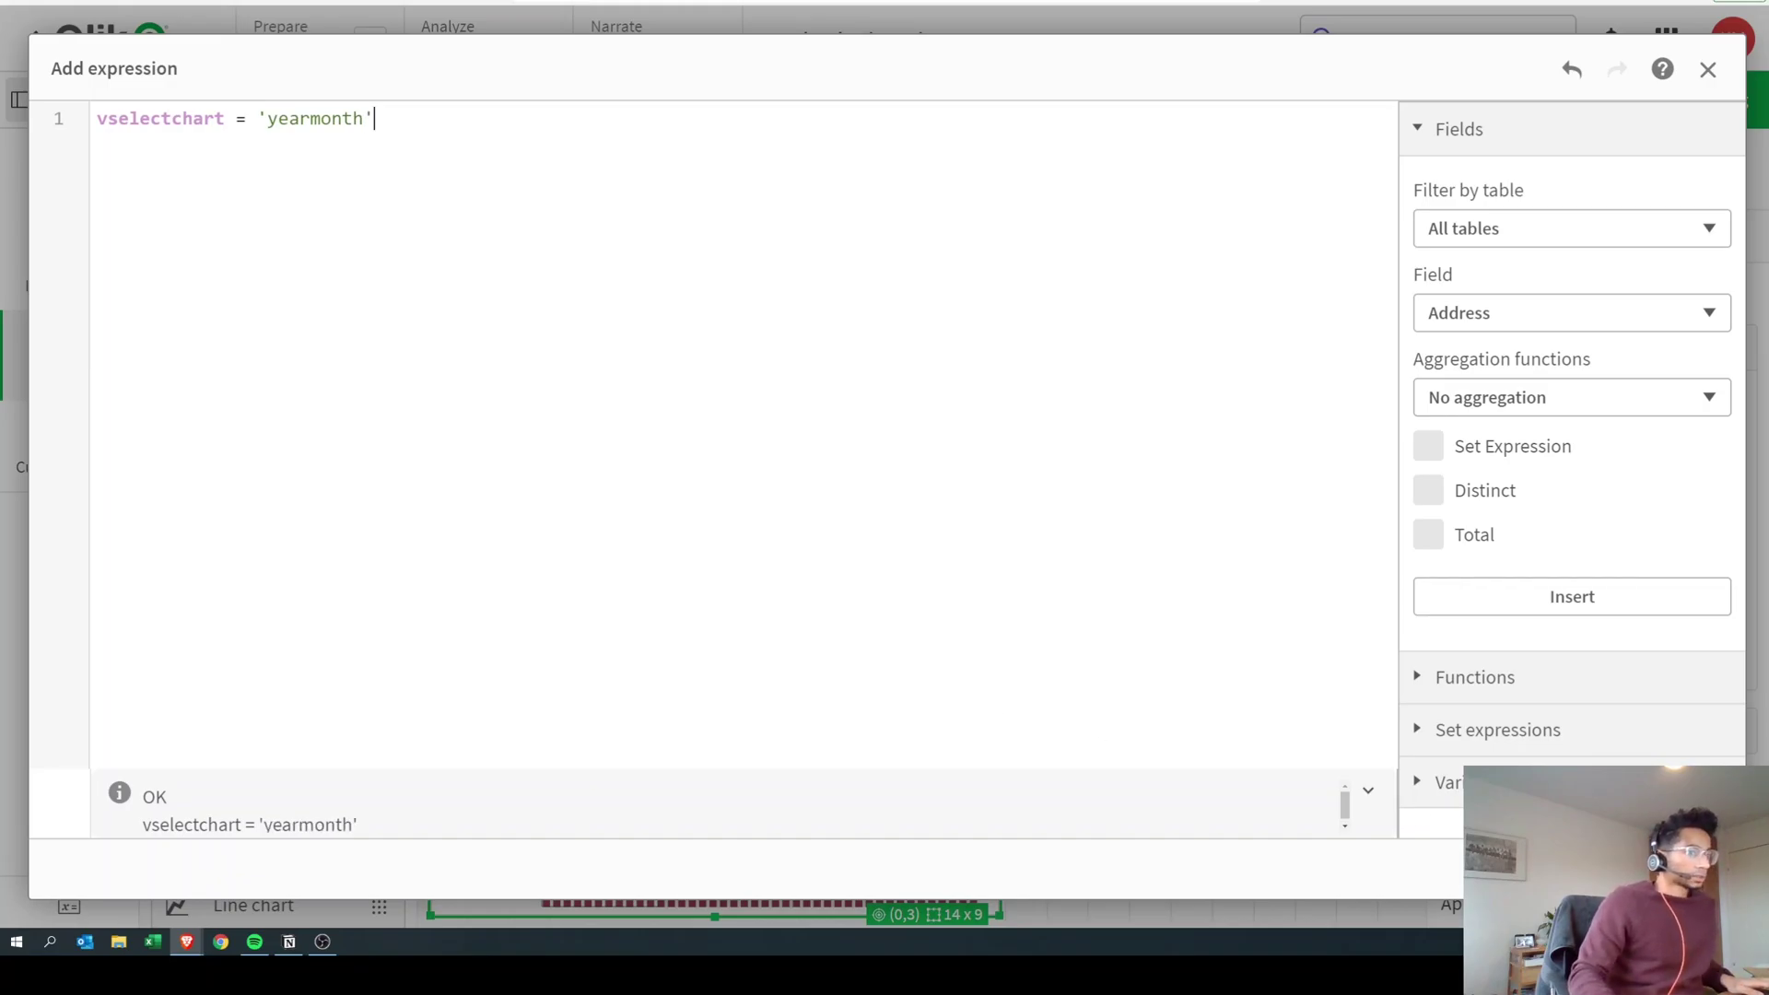
click(1691, 868)
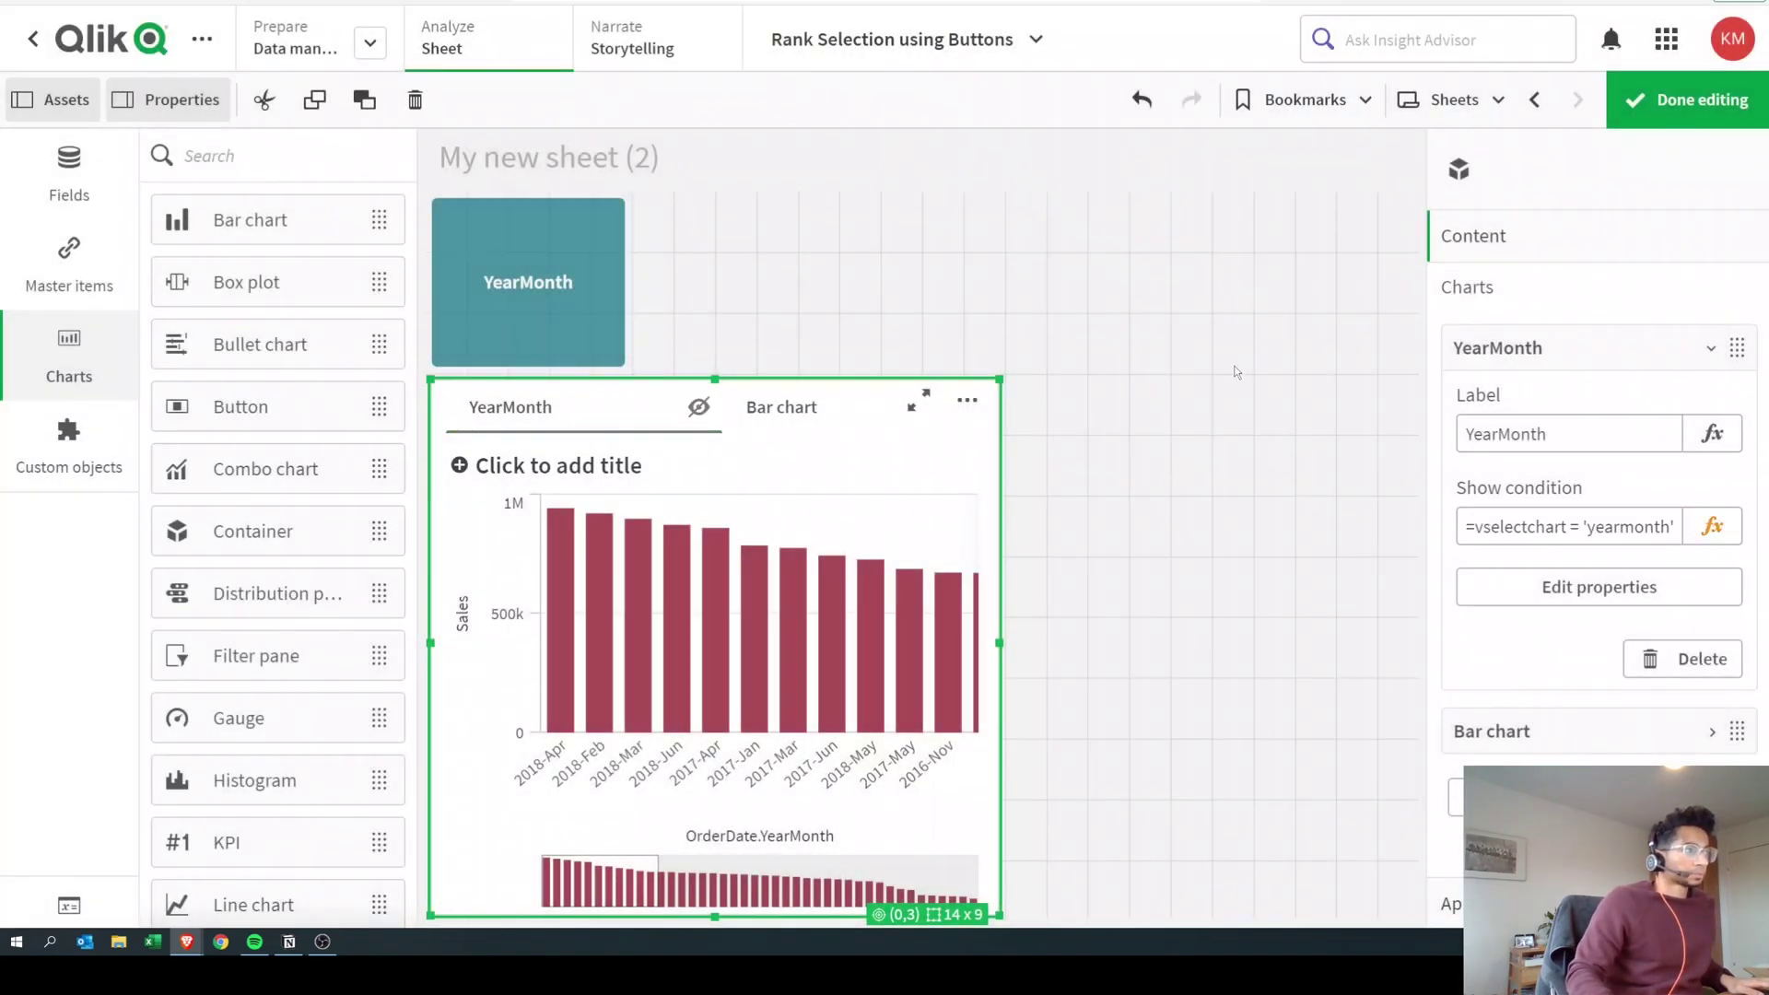
Preview the sheet, press the YearMonth button to show the monthly chart, then resume editing
click(1675, 104)
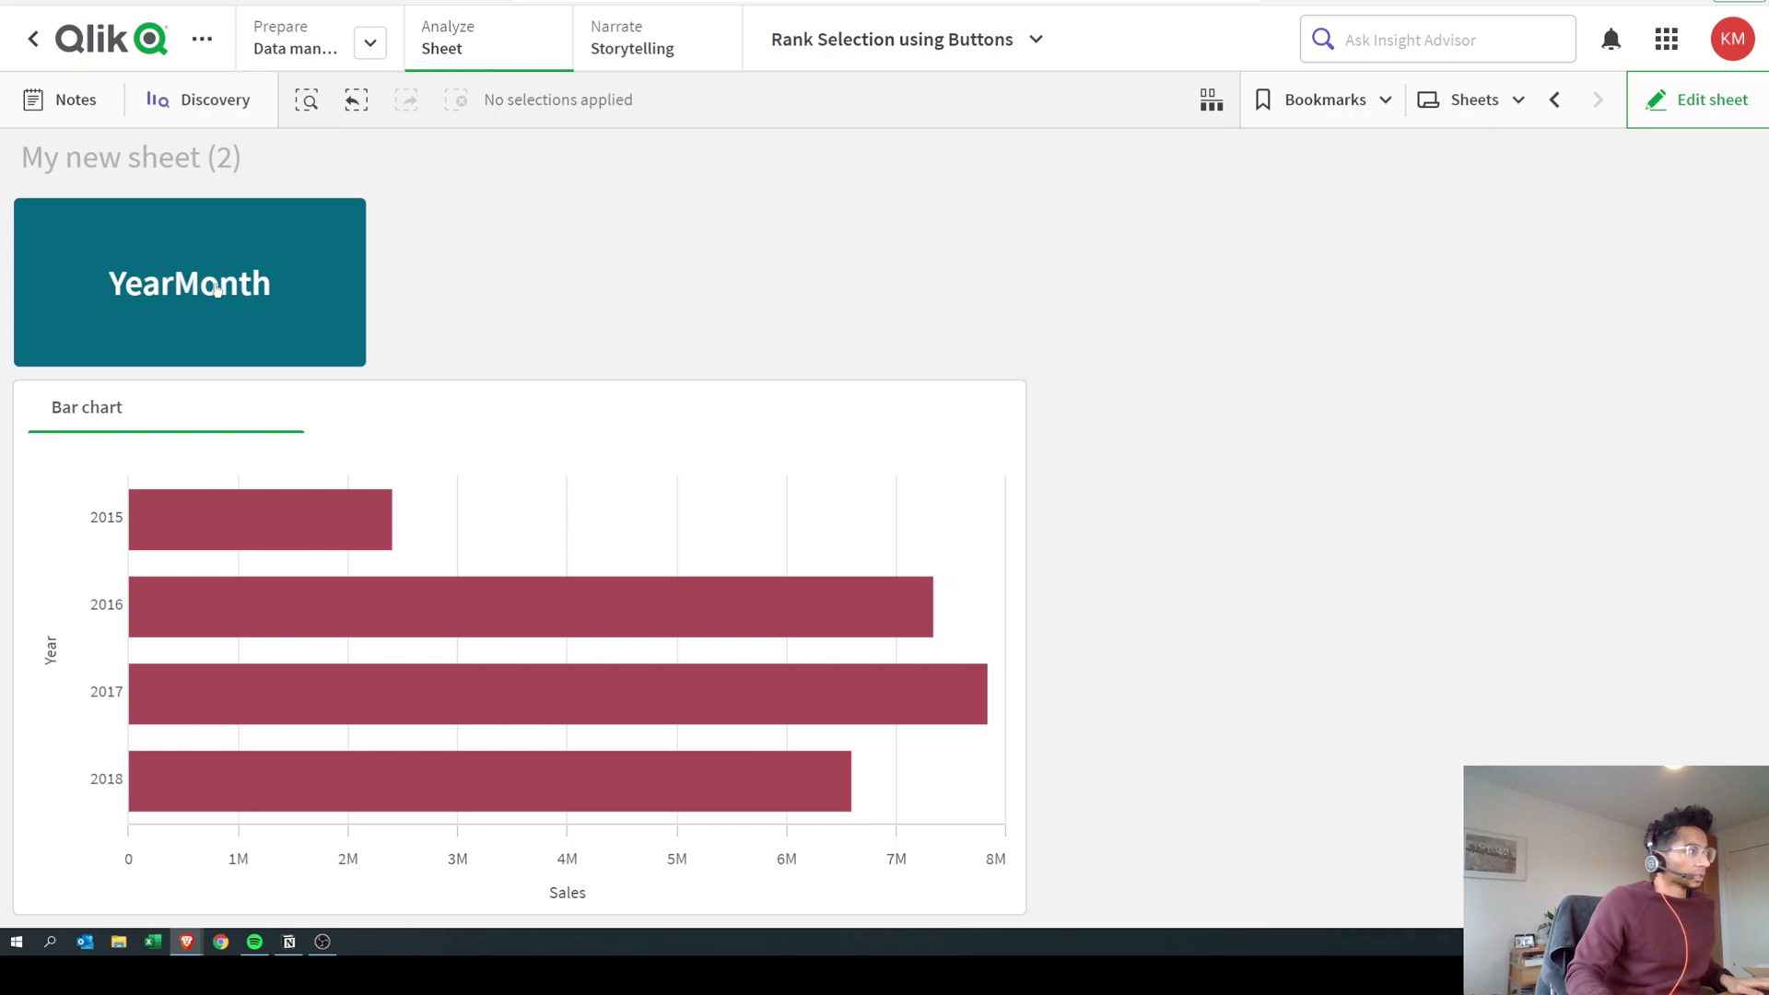
click(292, 306)
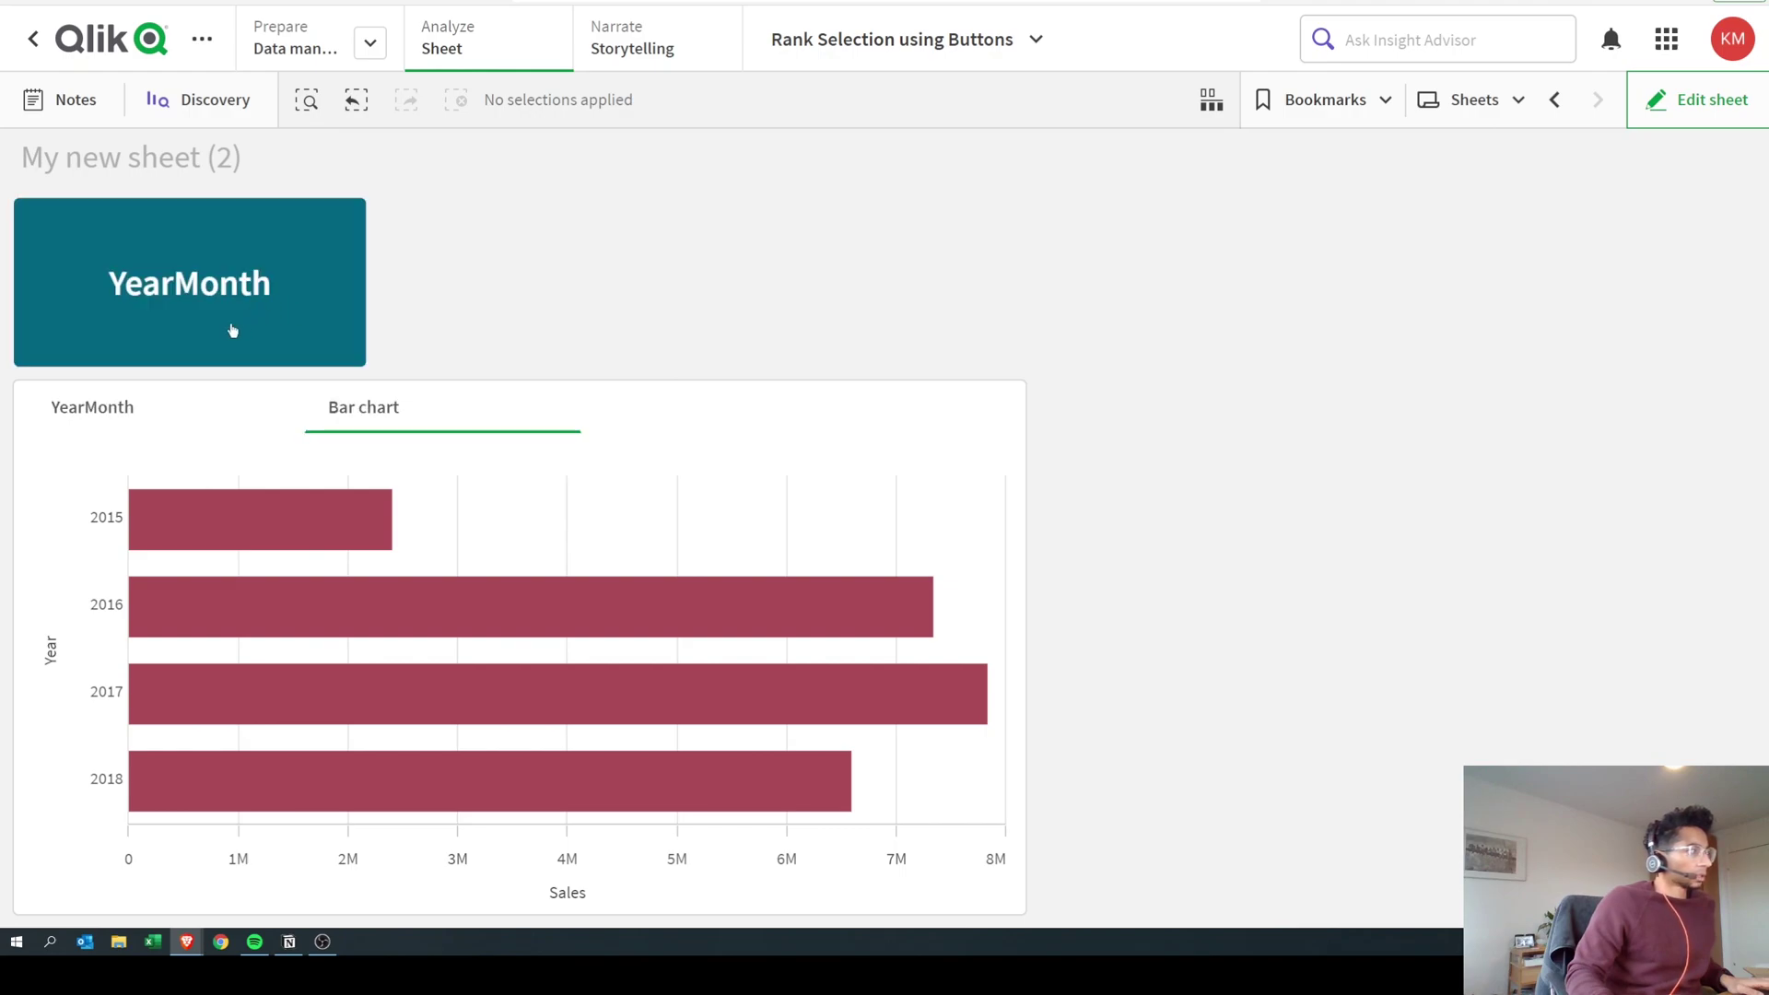
click(94, 414)
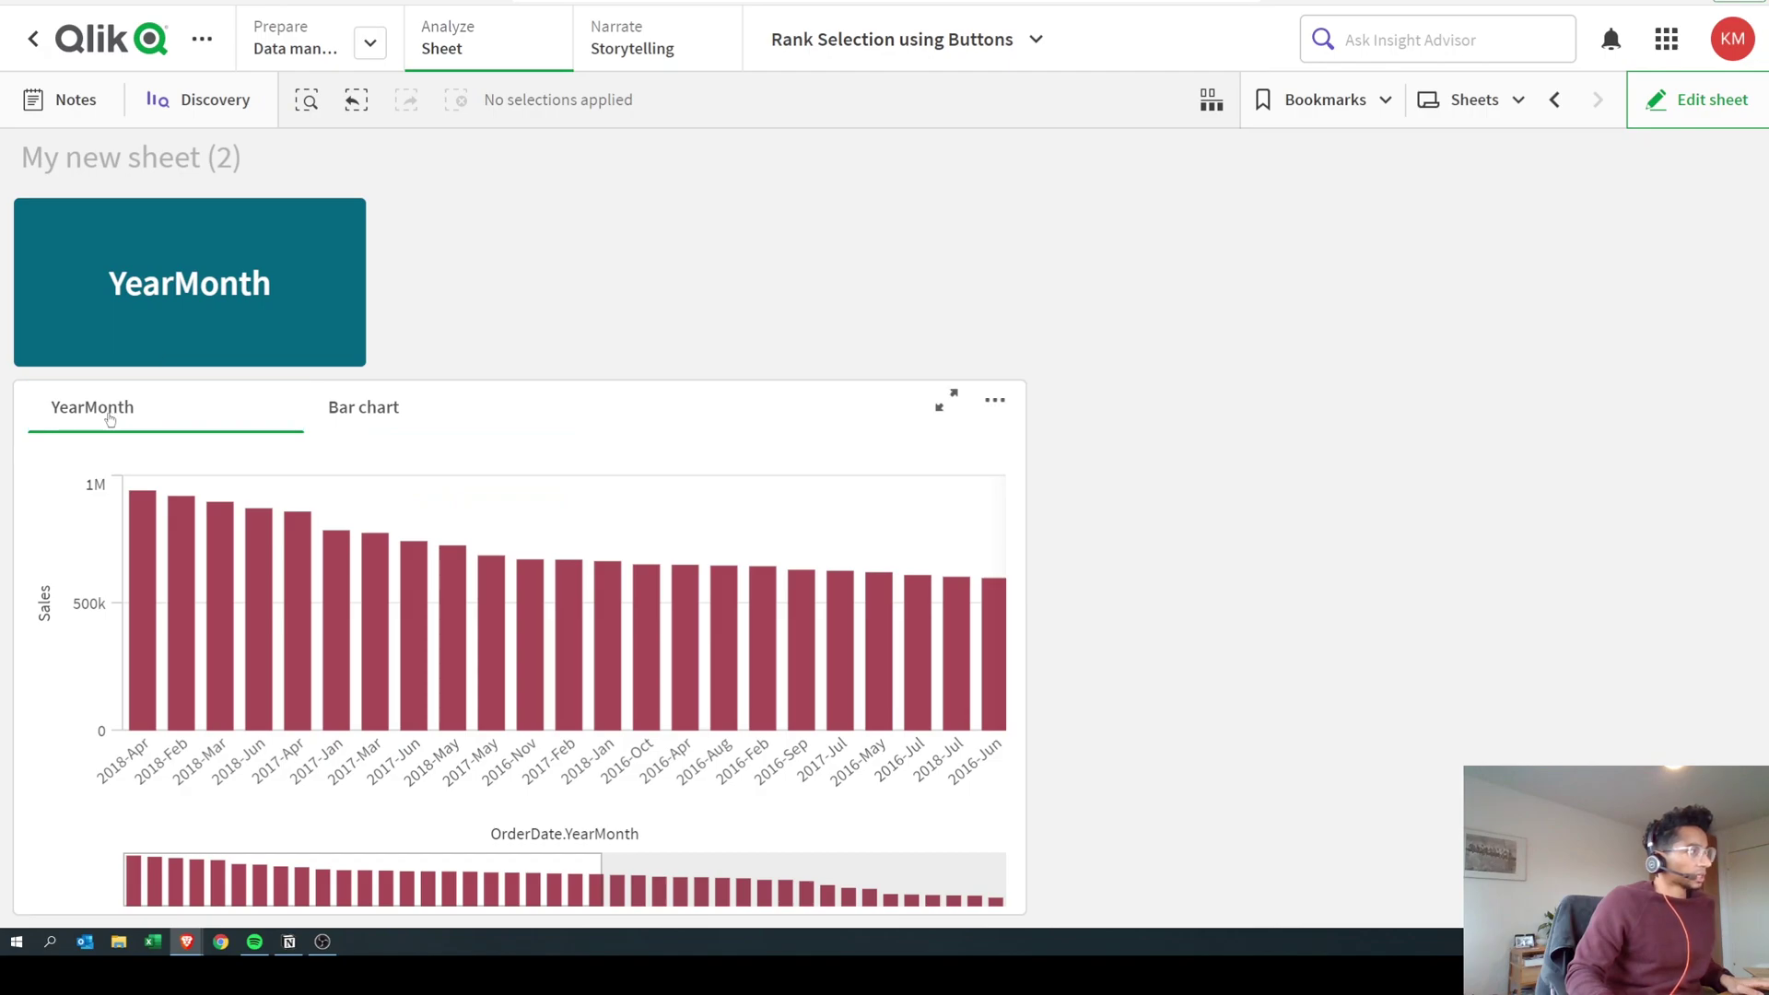
click(1691, 103)
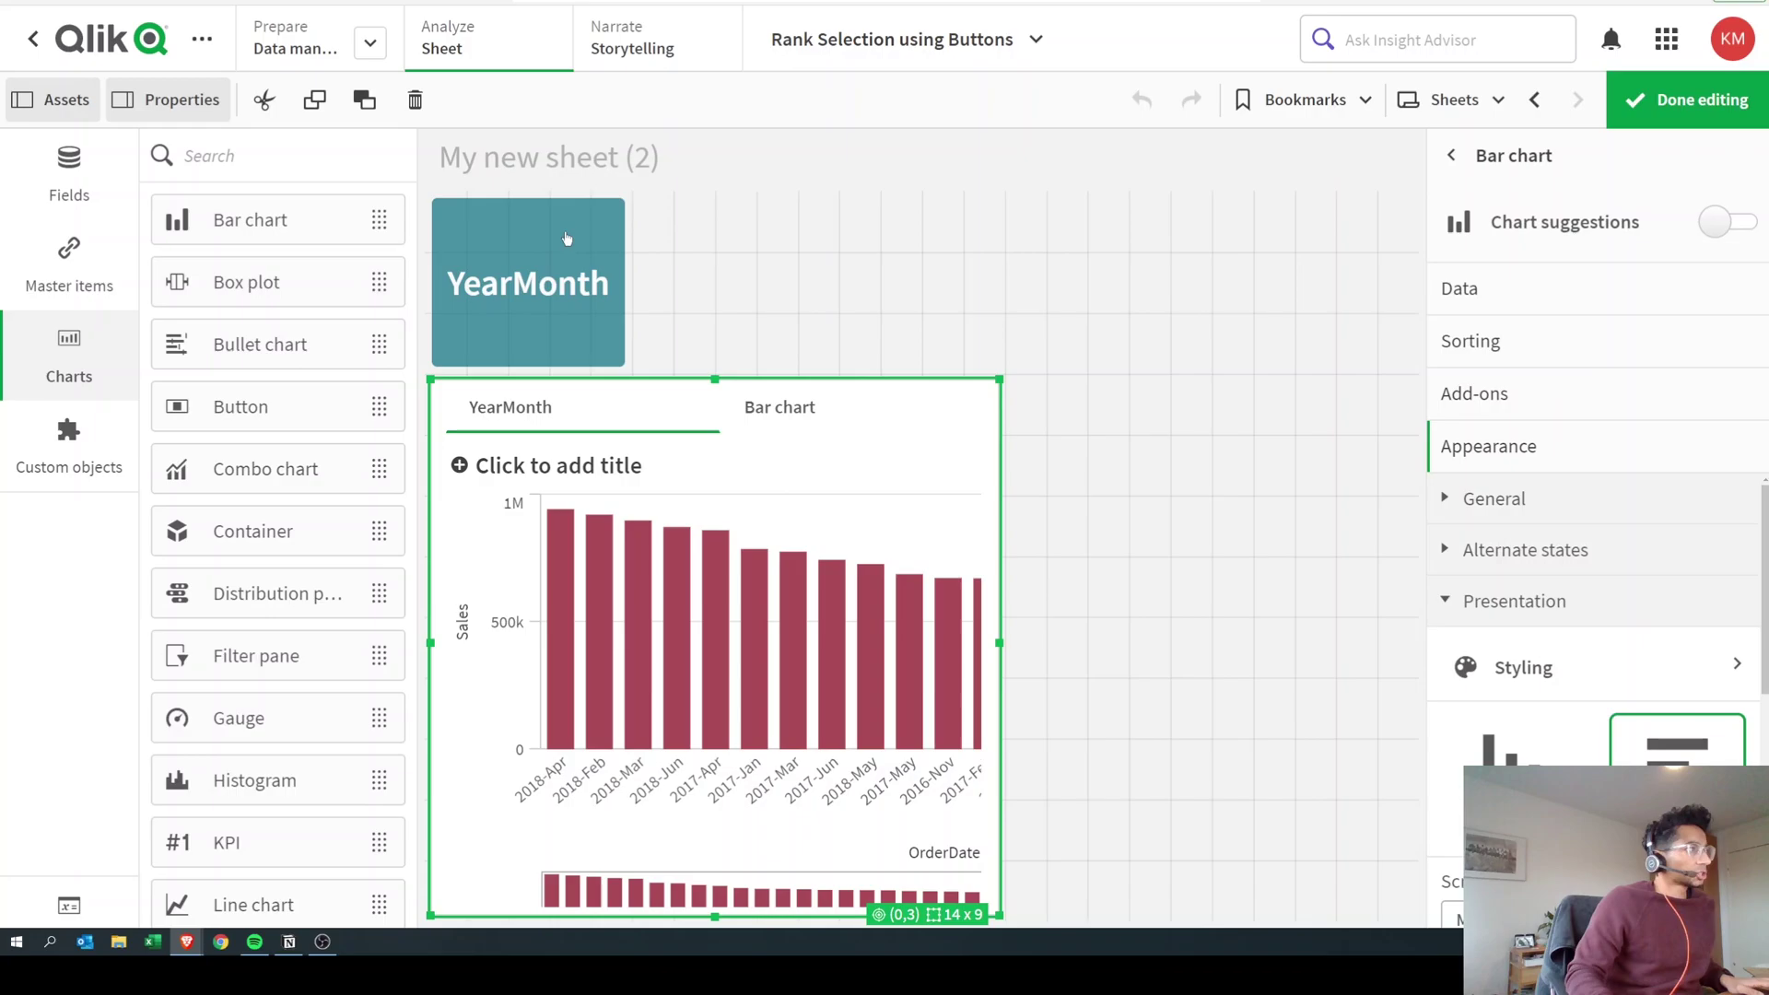
Copy the YearMonth button and paste a duplicate next to it on the sheet
right_click(568, 239)
click(573, 239)
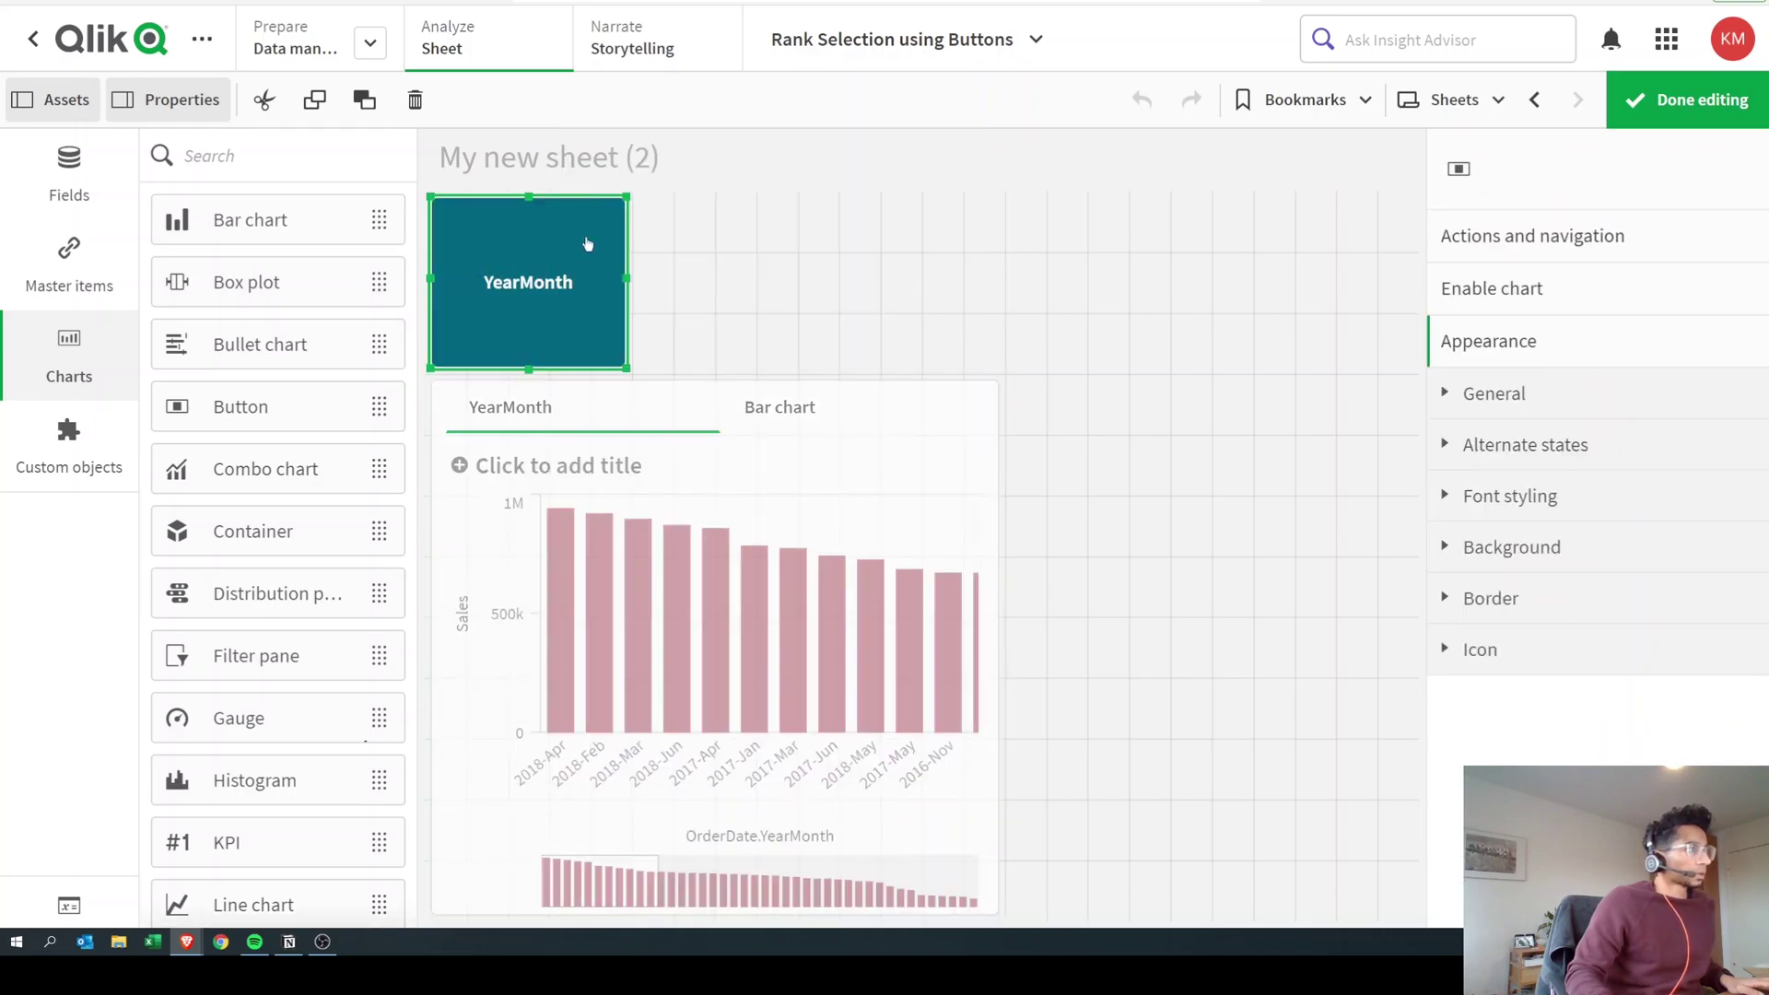
right_click(588, 243)
click(658, 245)
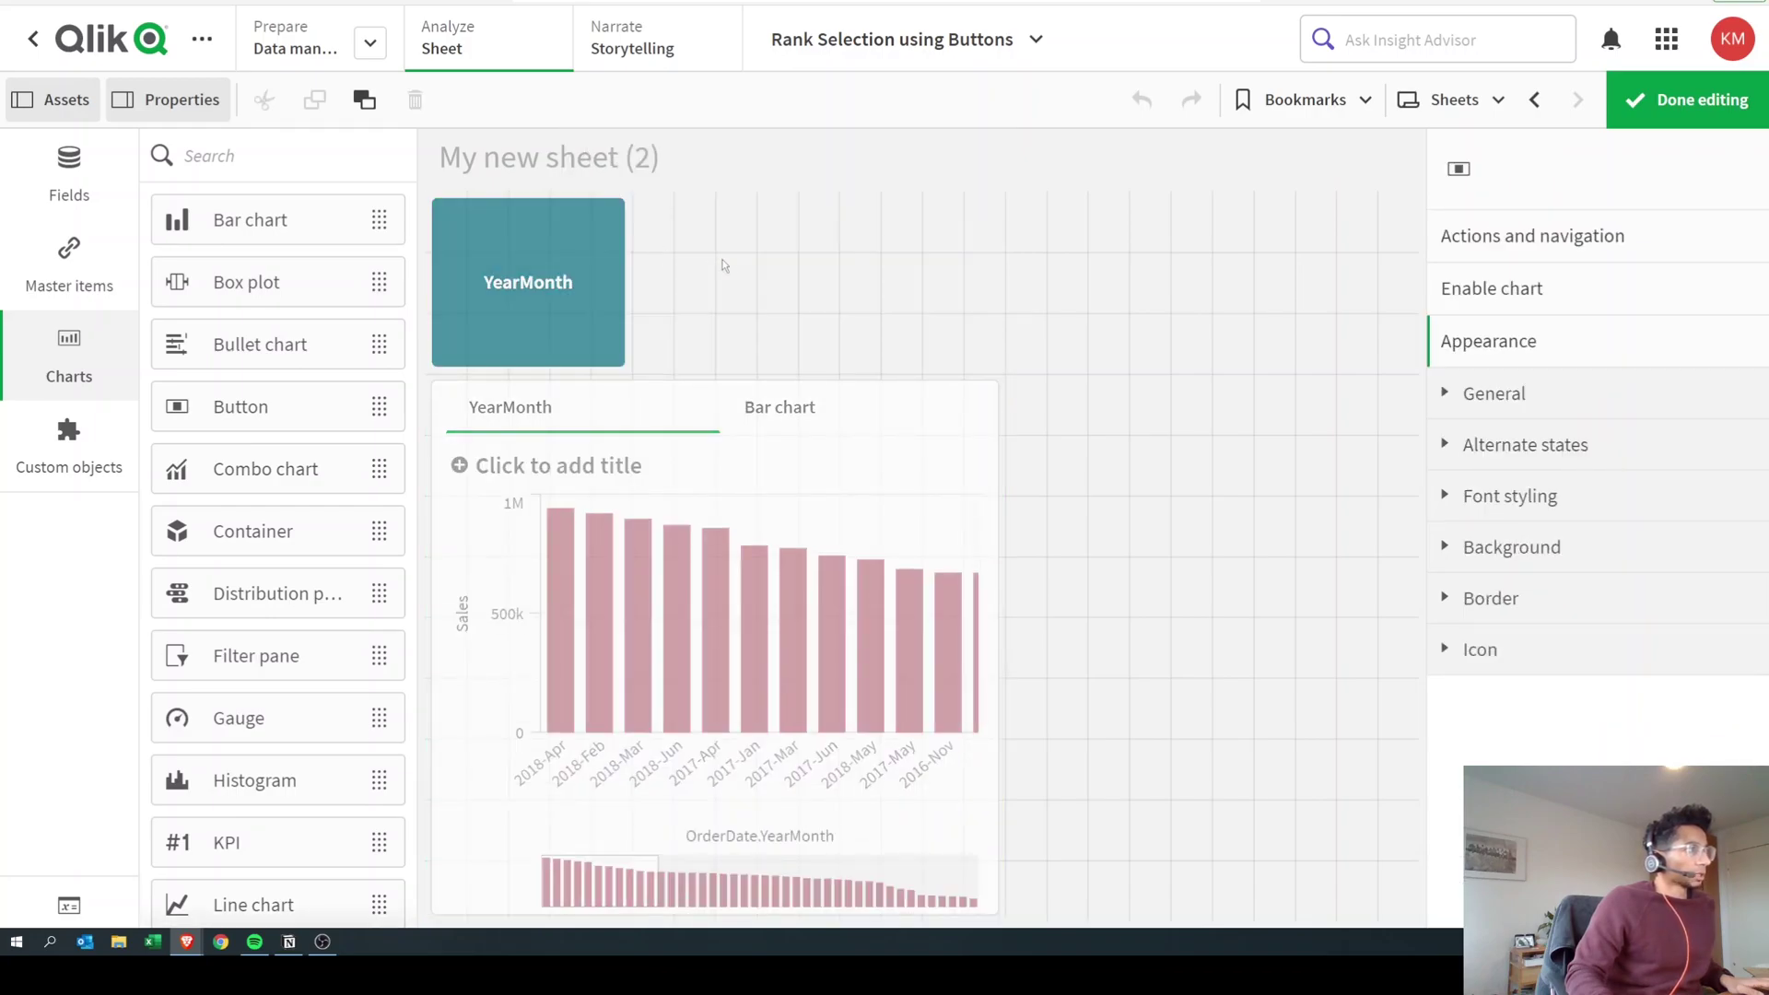
right_click(737, 254)
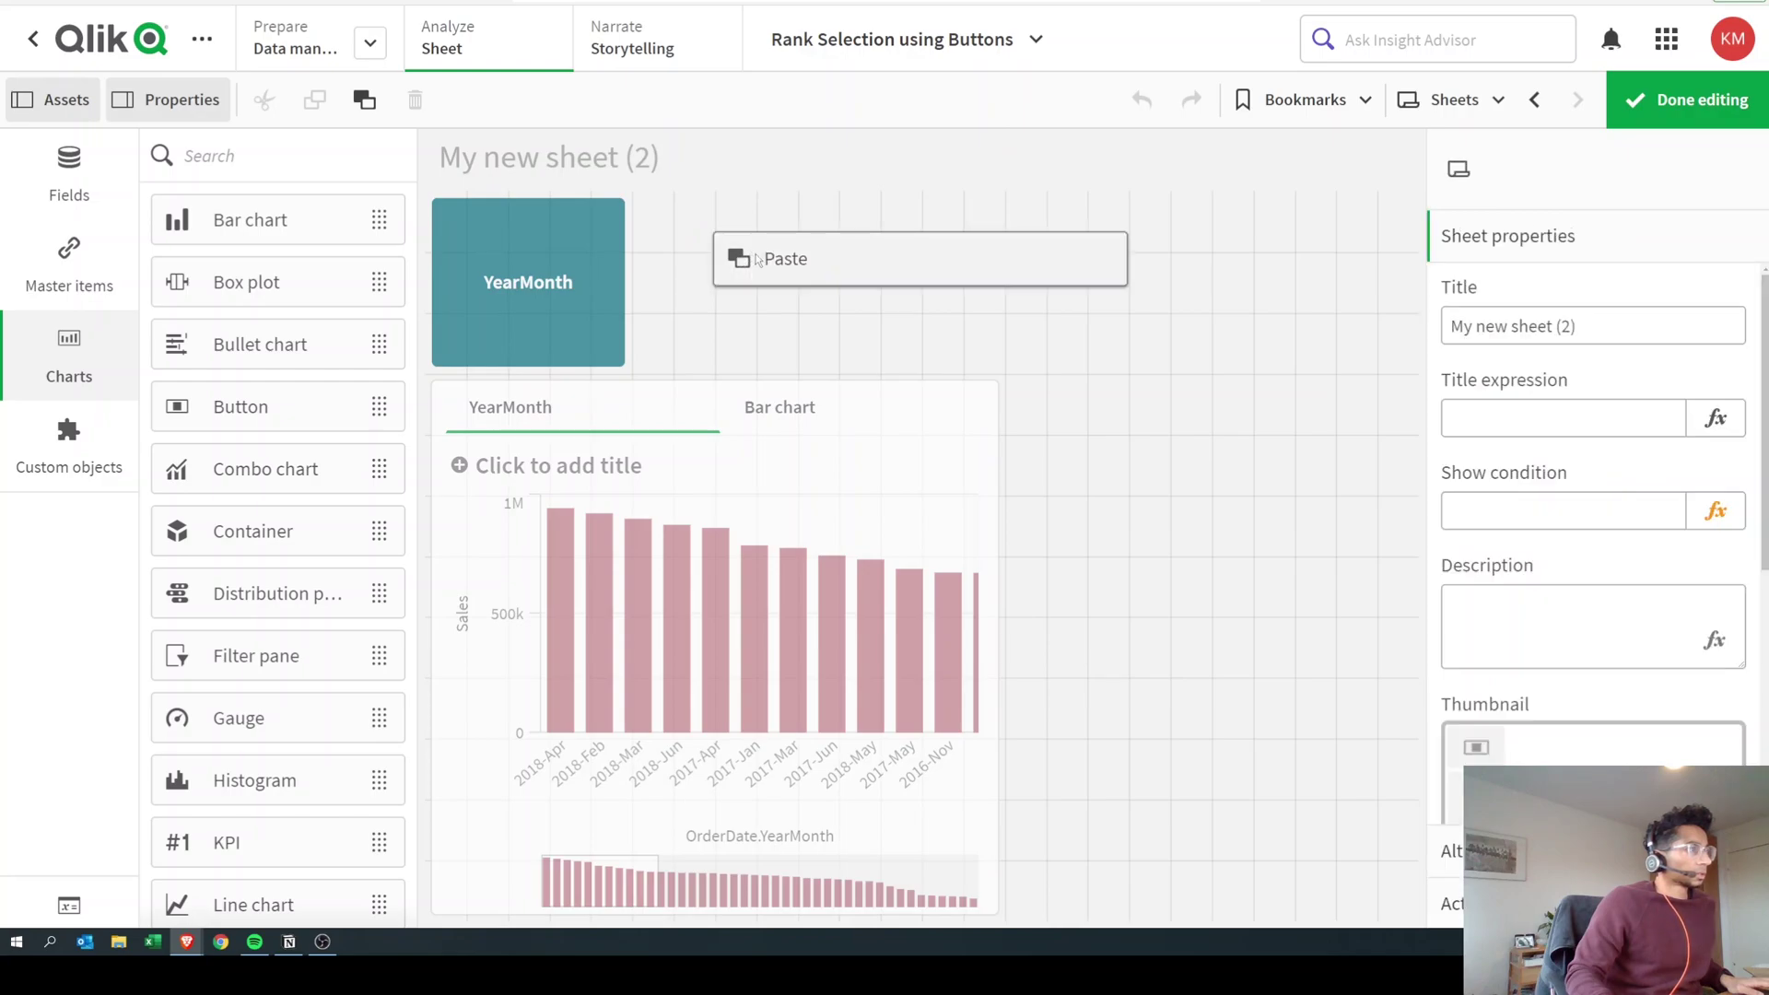
click(761, 259)
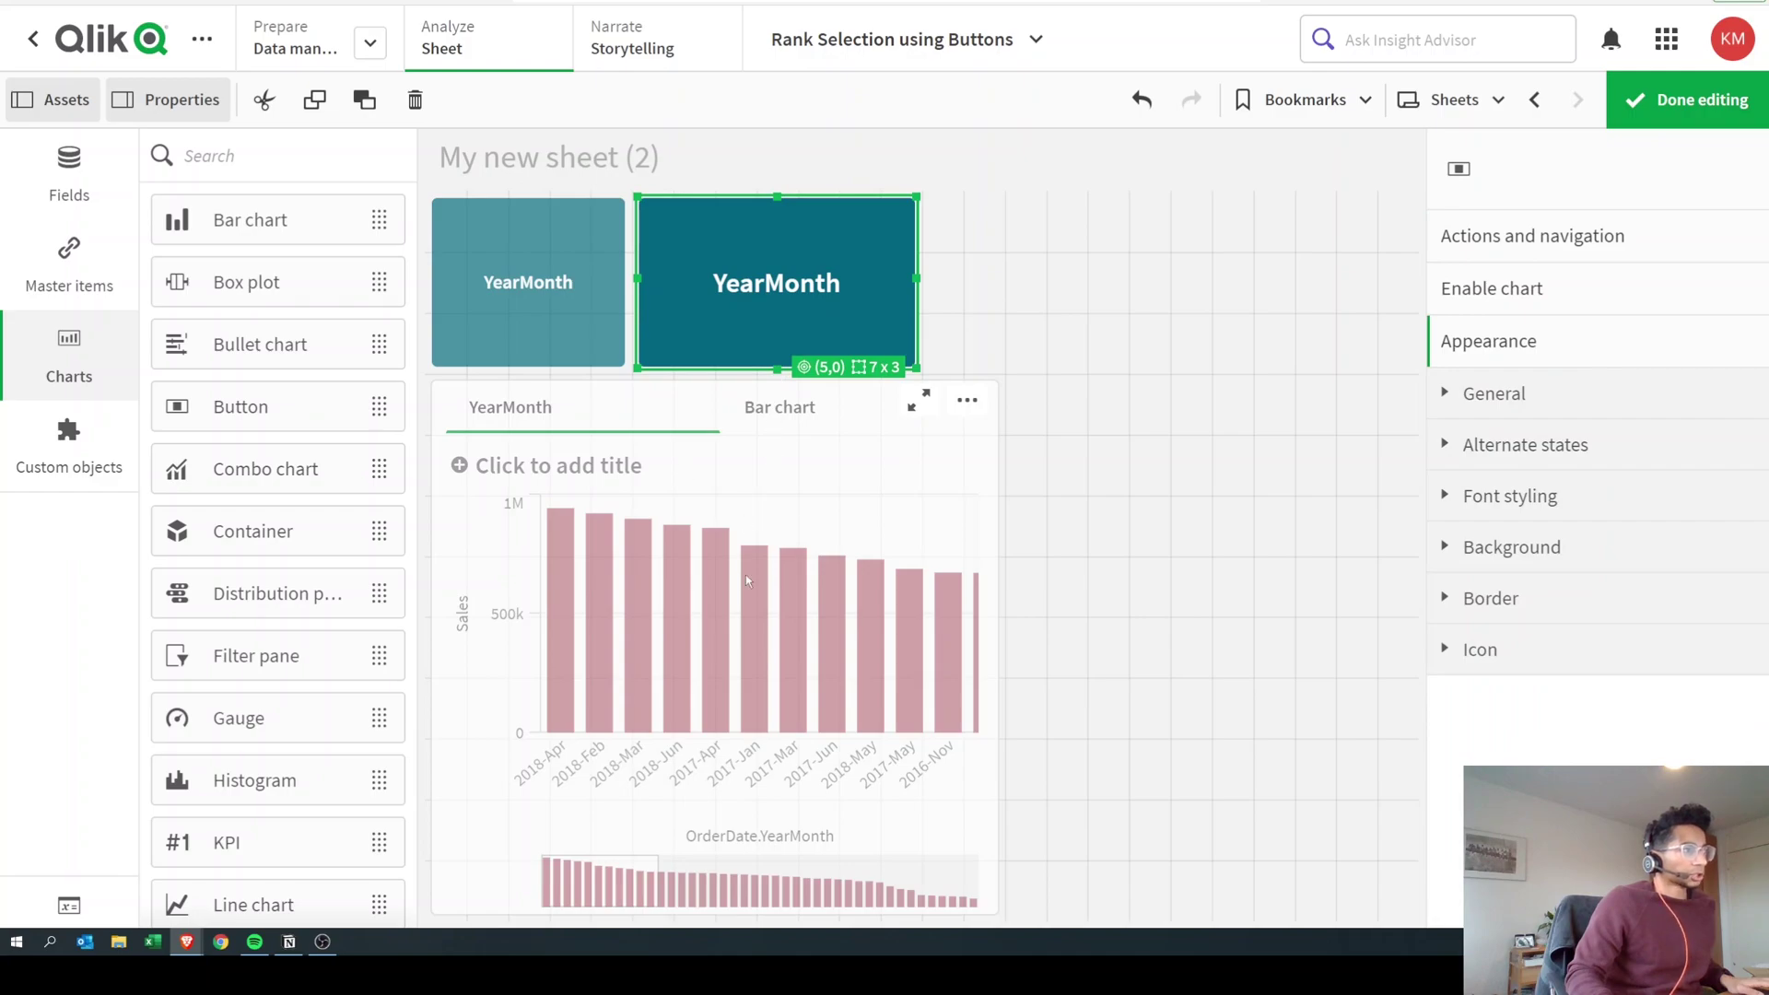
In the container's Content list, change the Bar chart entry's label to 'Year'
click(715, 406)
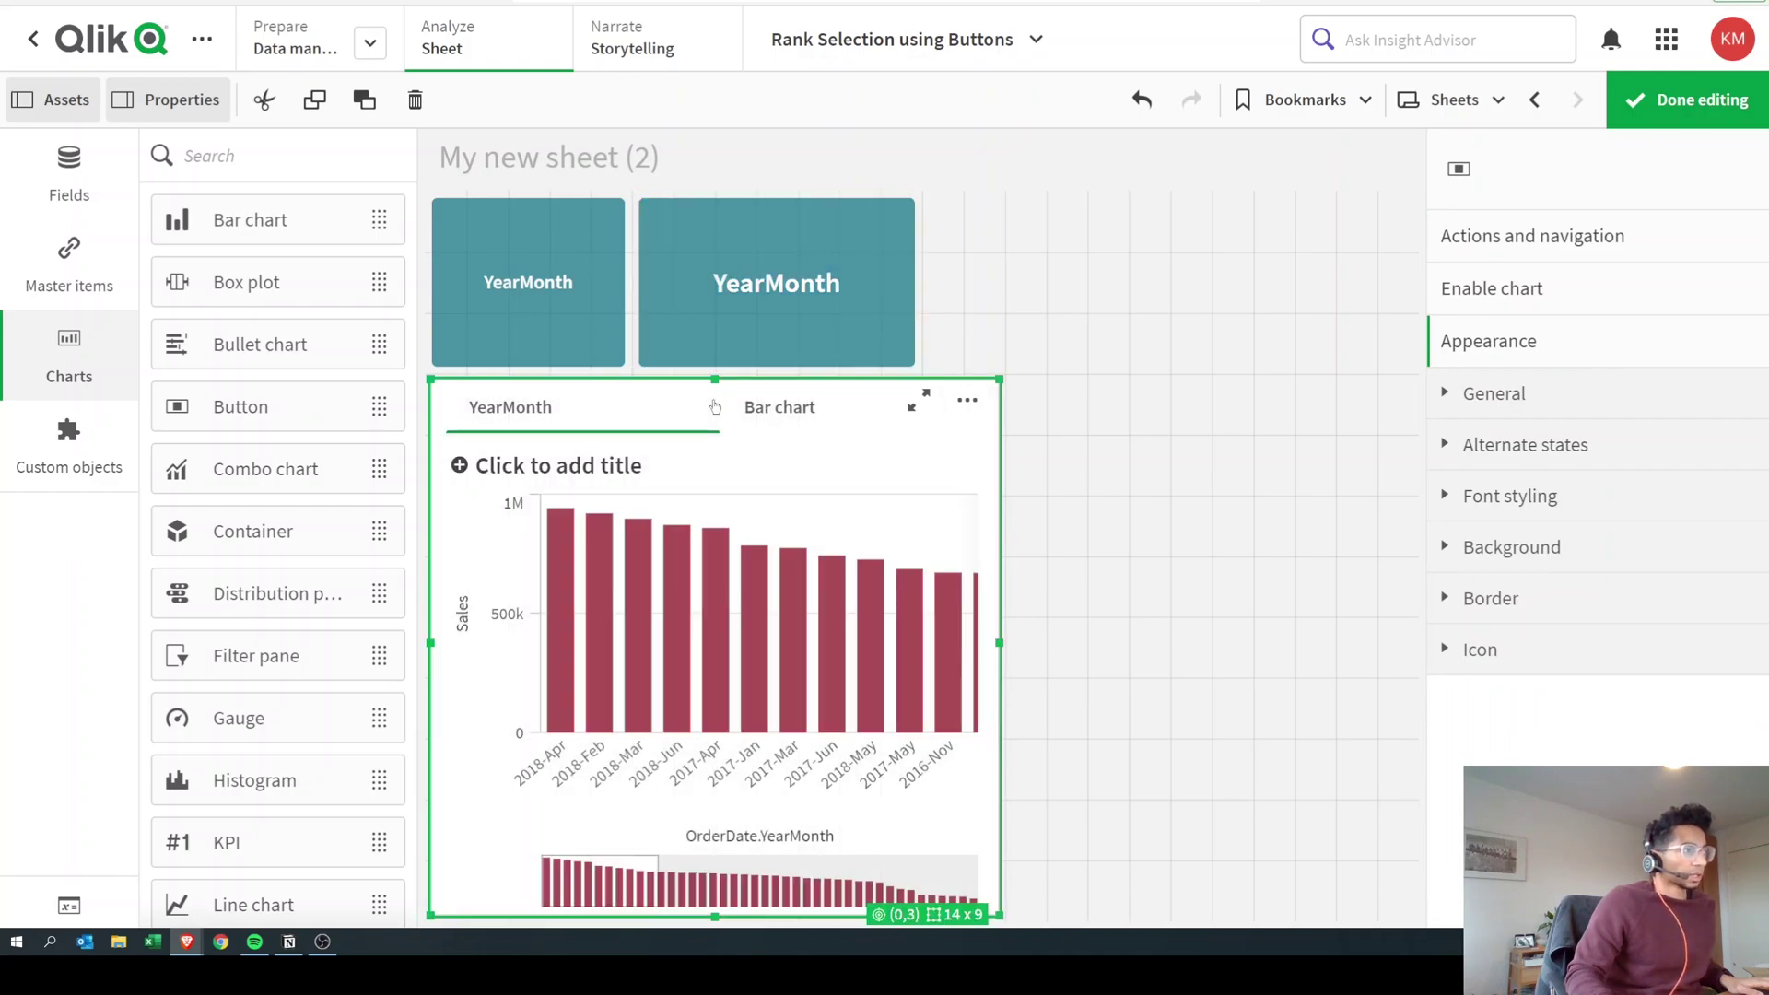
click(1550, 353)
click(1497, 421)
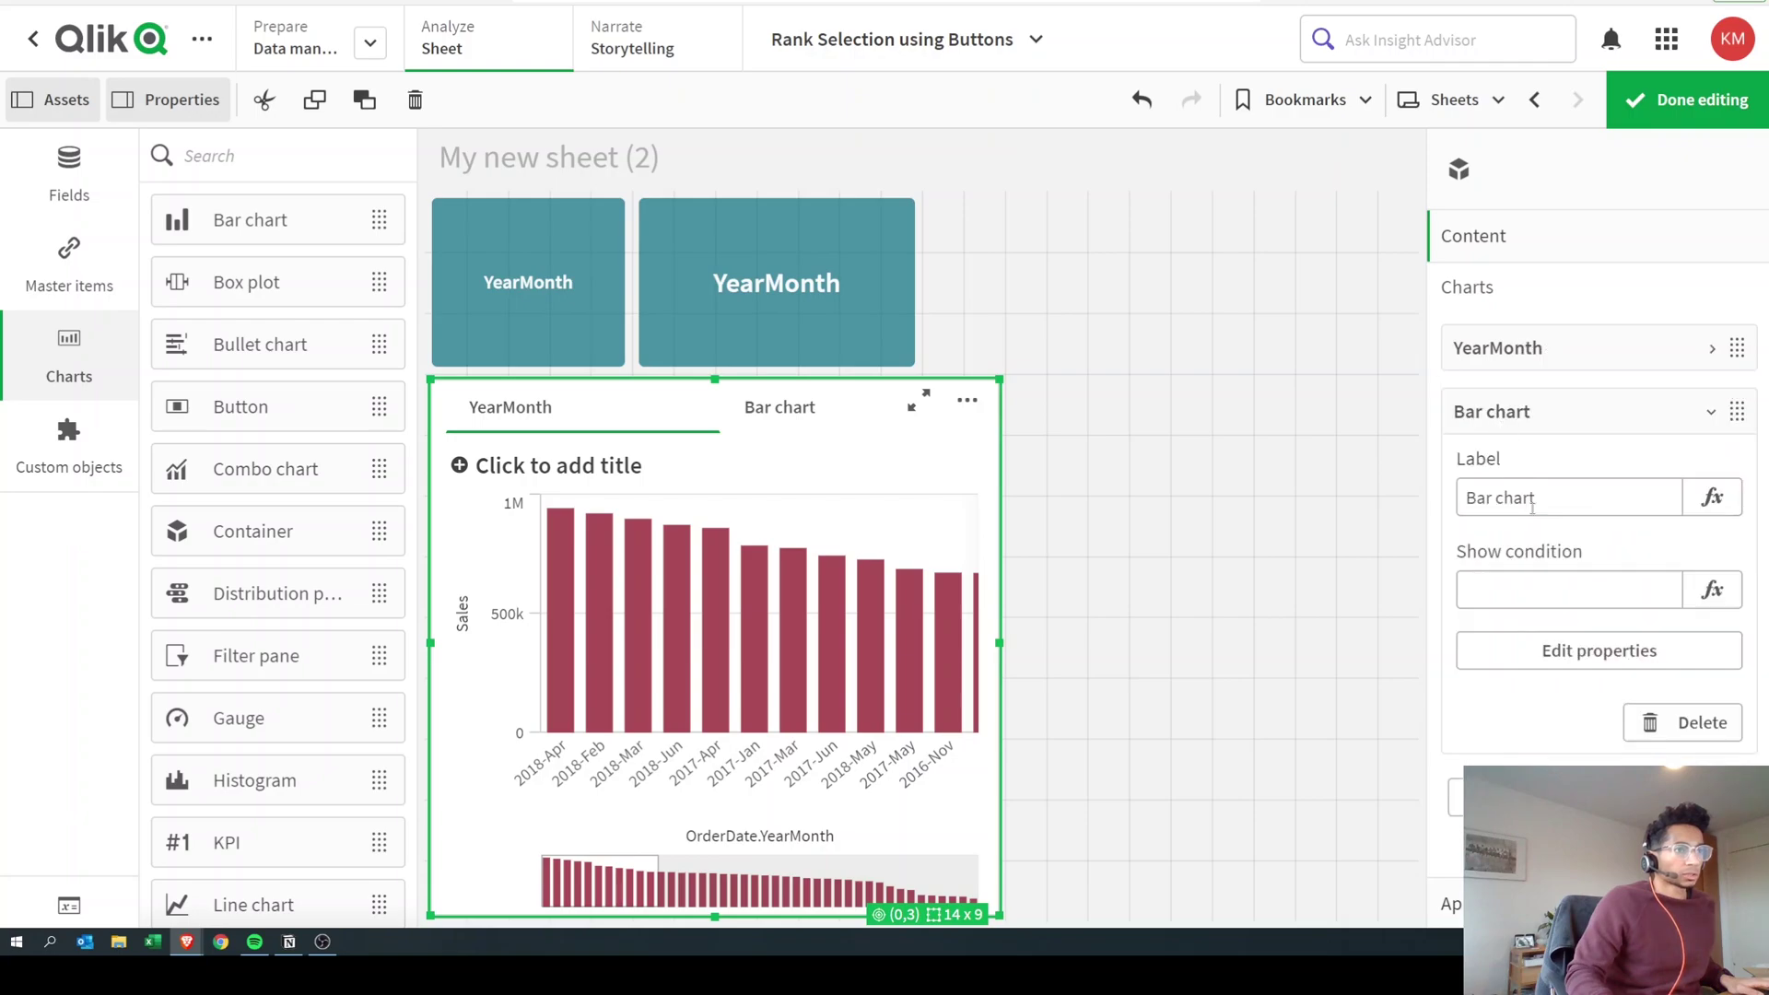
click(1570, 498)
text(year)
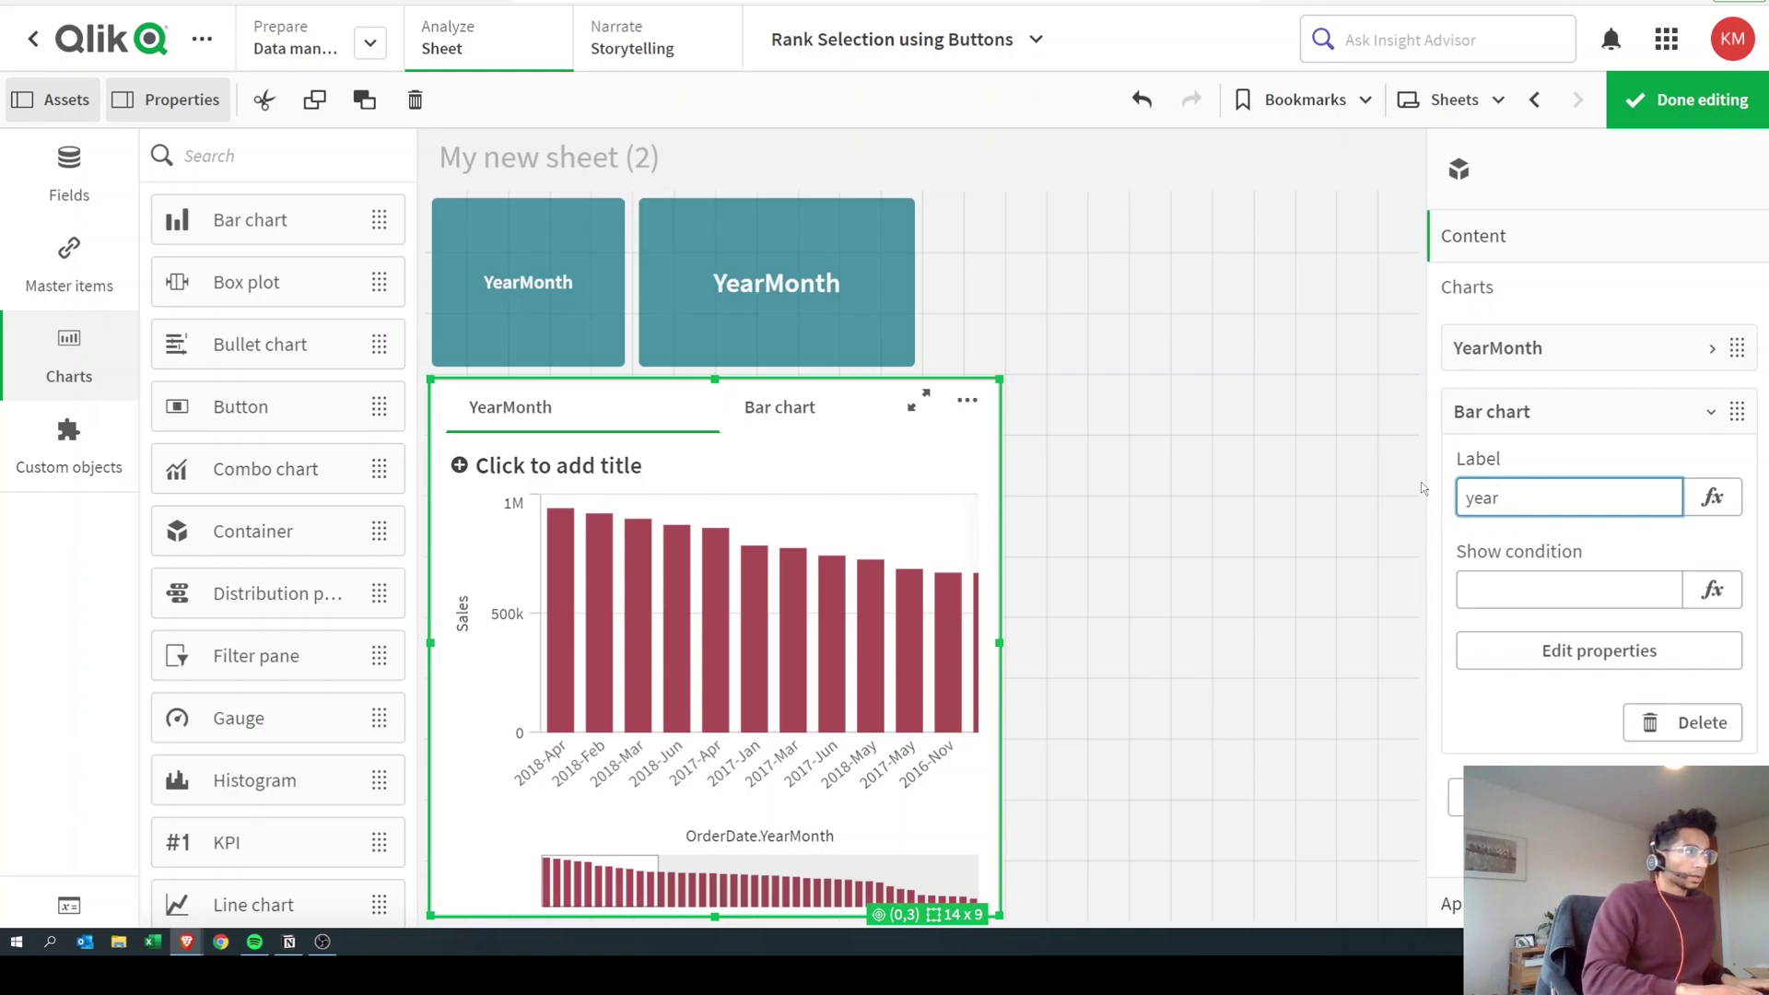
key(BackSpace)
key(BackSpace)
key(BackSpace)
key(BackSpace)
text(Year)
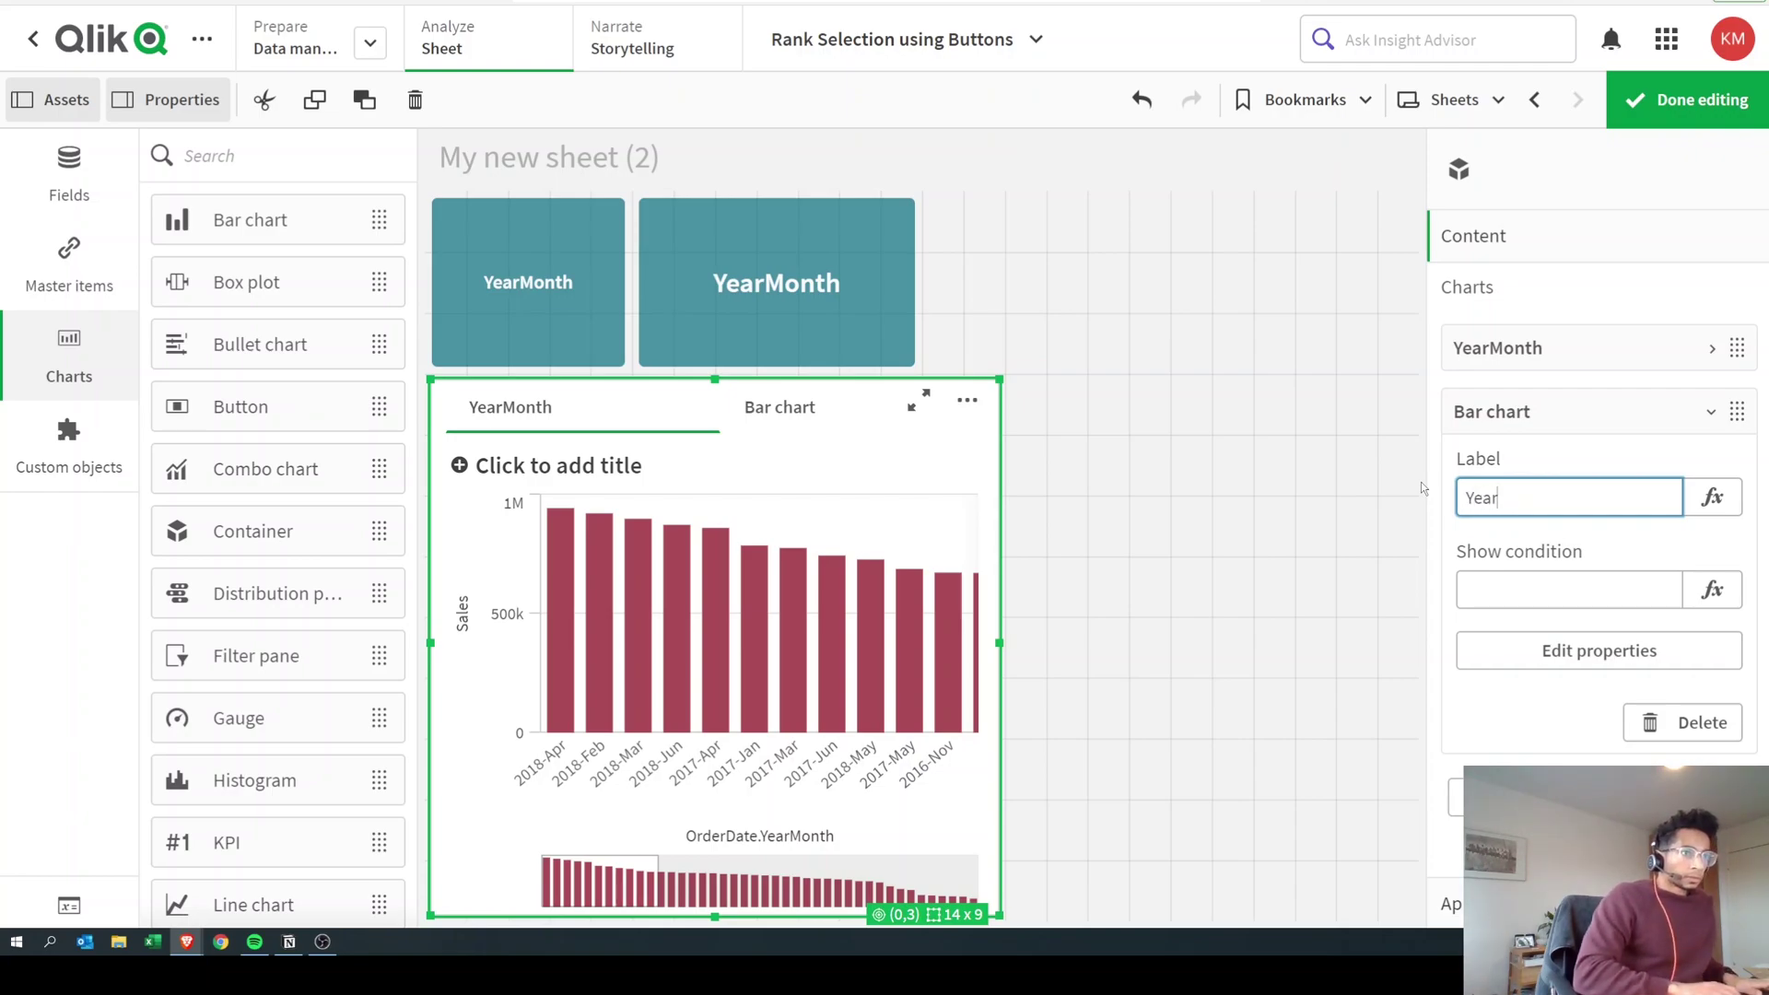
key(Return)
click(1540, 435)
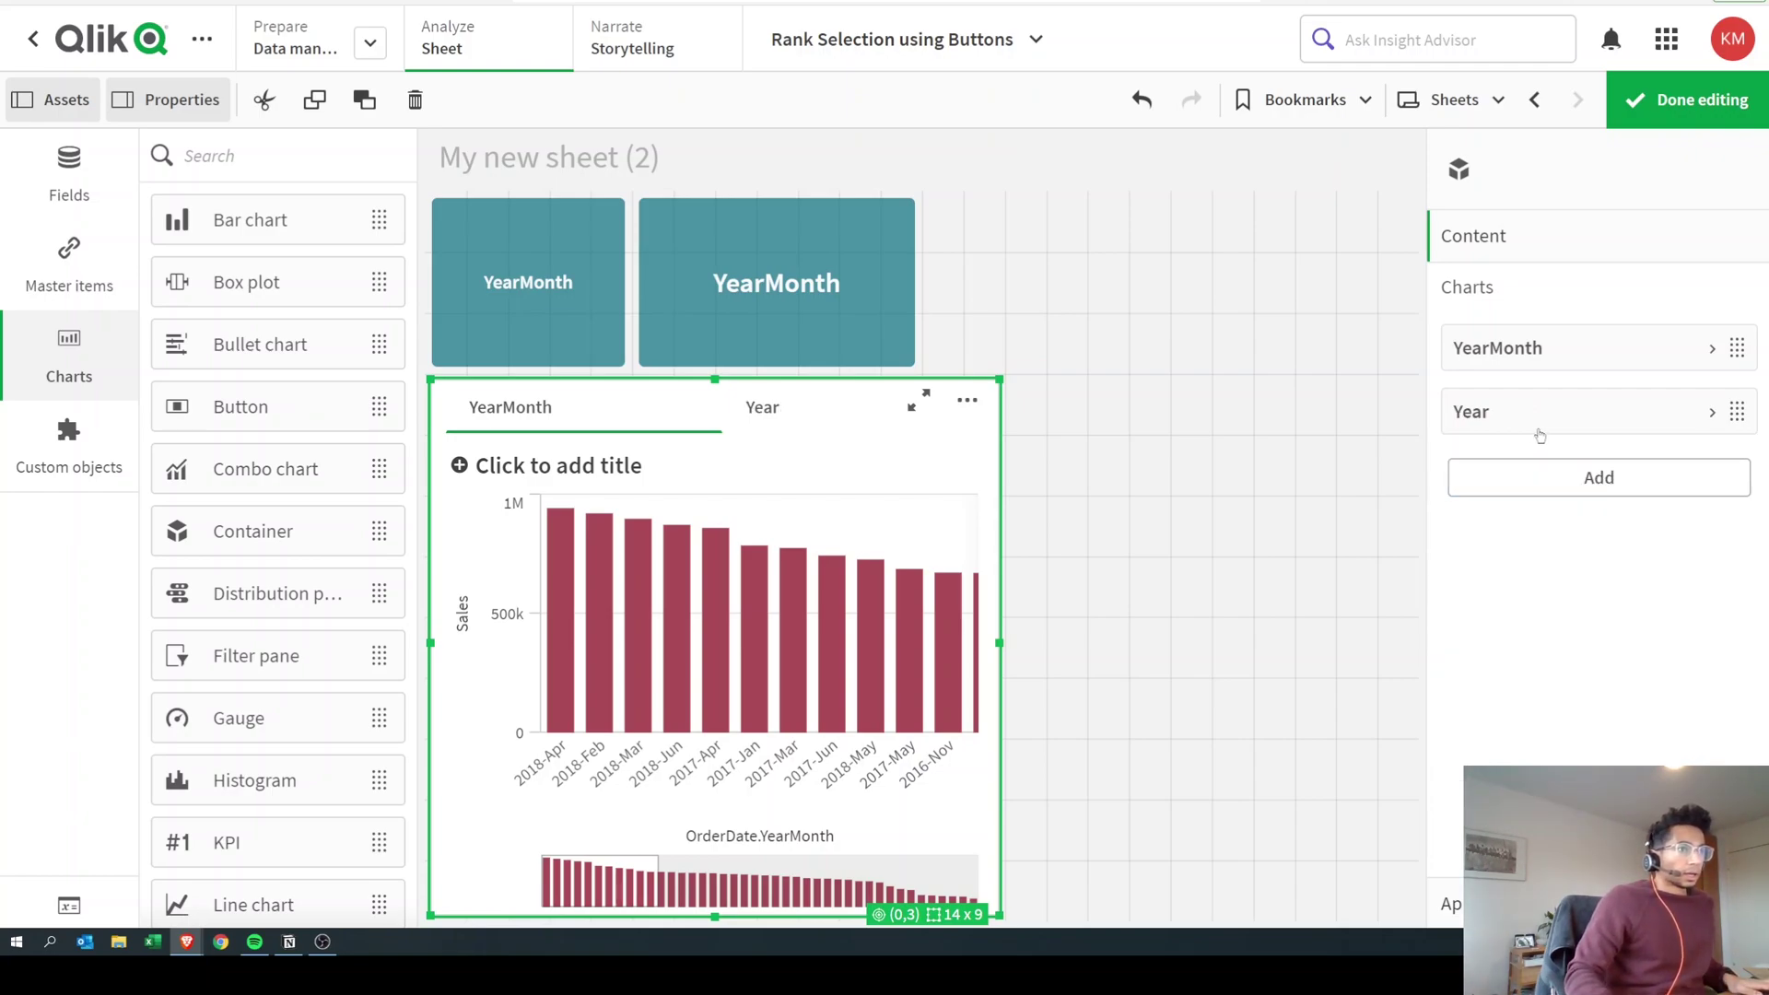
click(860, 328)
Edit the copied button's Set variable value expression from ='yearmonth' to ='year'
click(1492, 241)
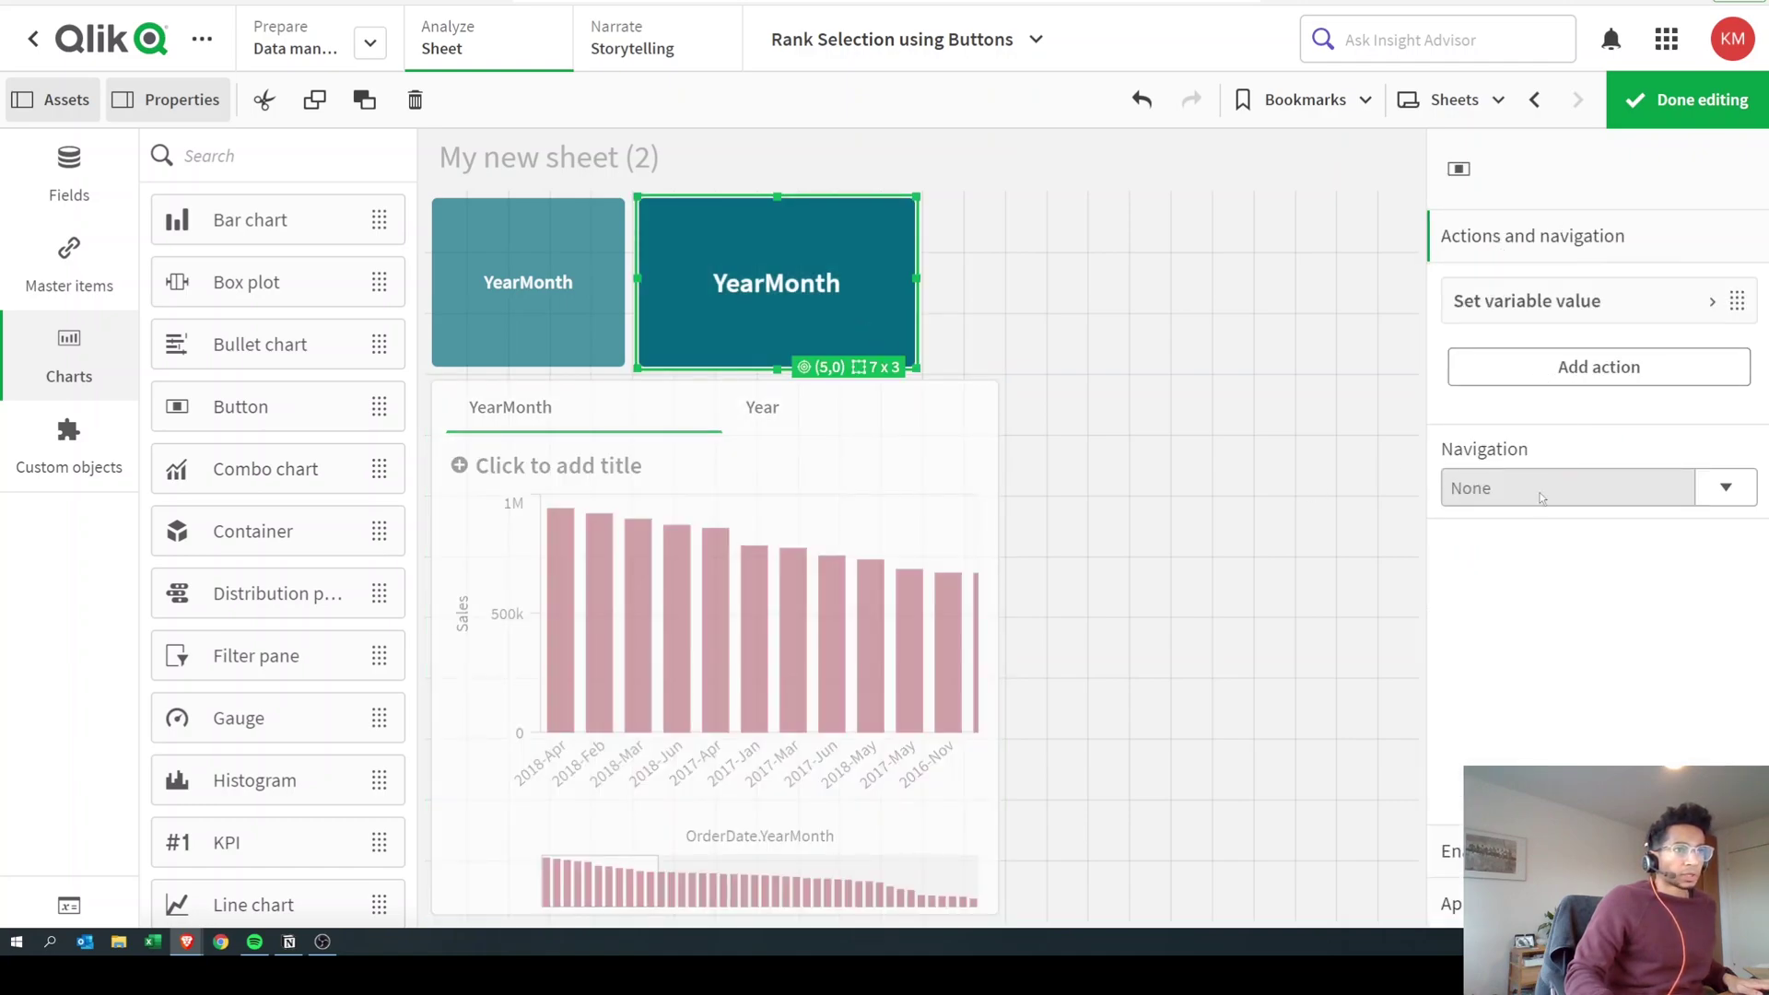
click(1593, 307)
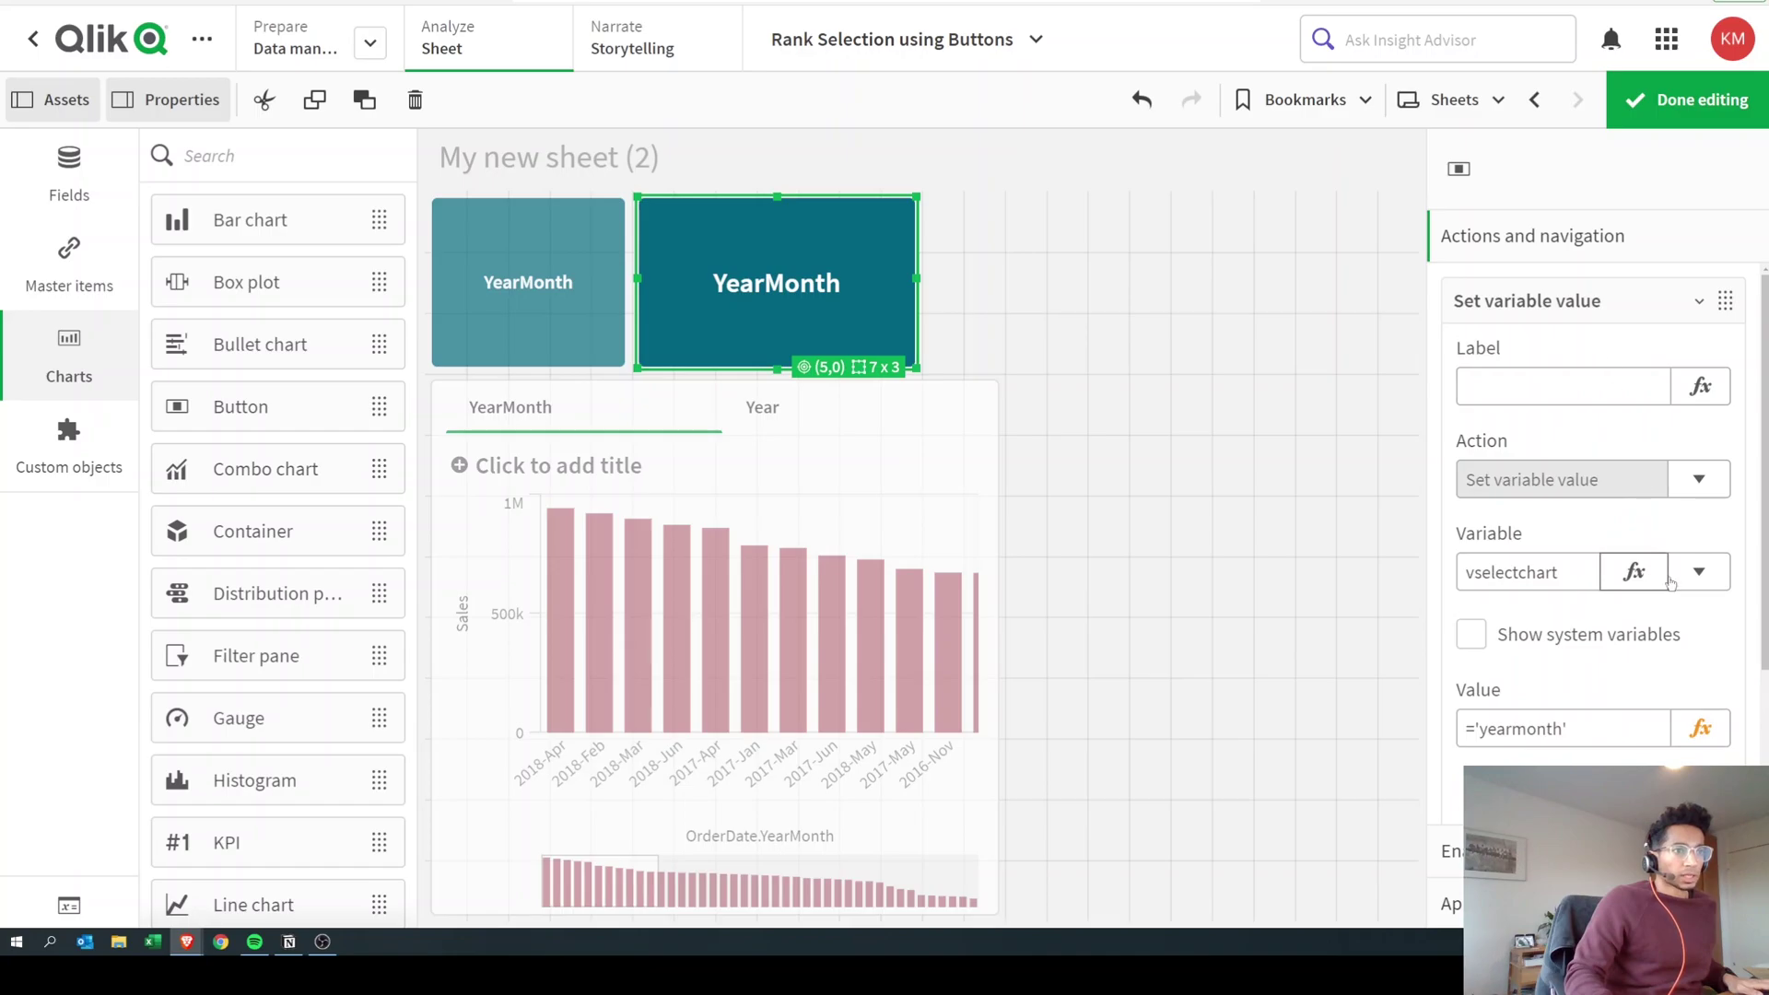
click(1700, 726)
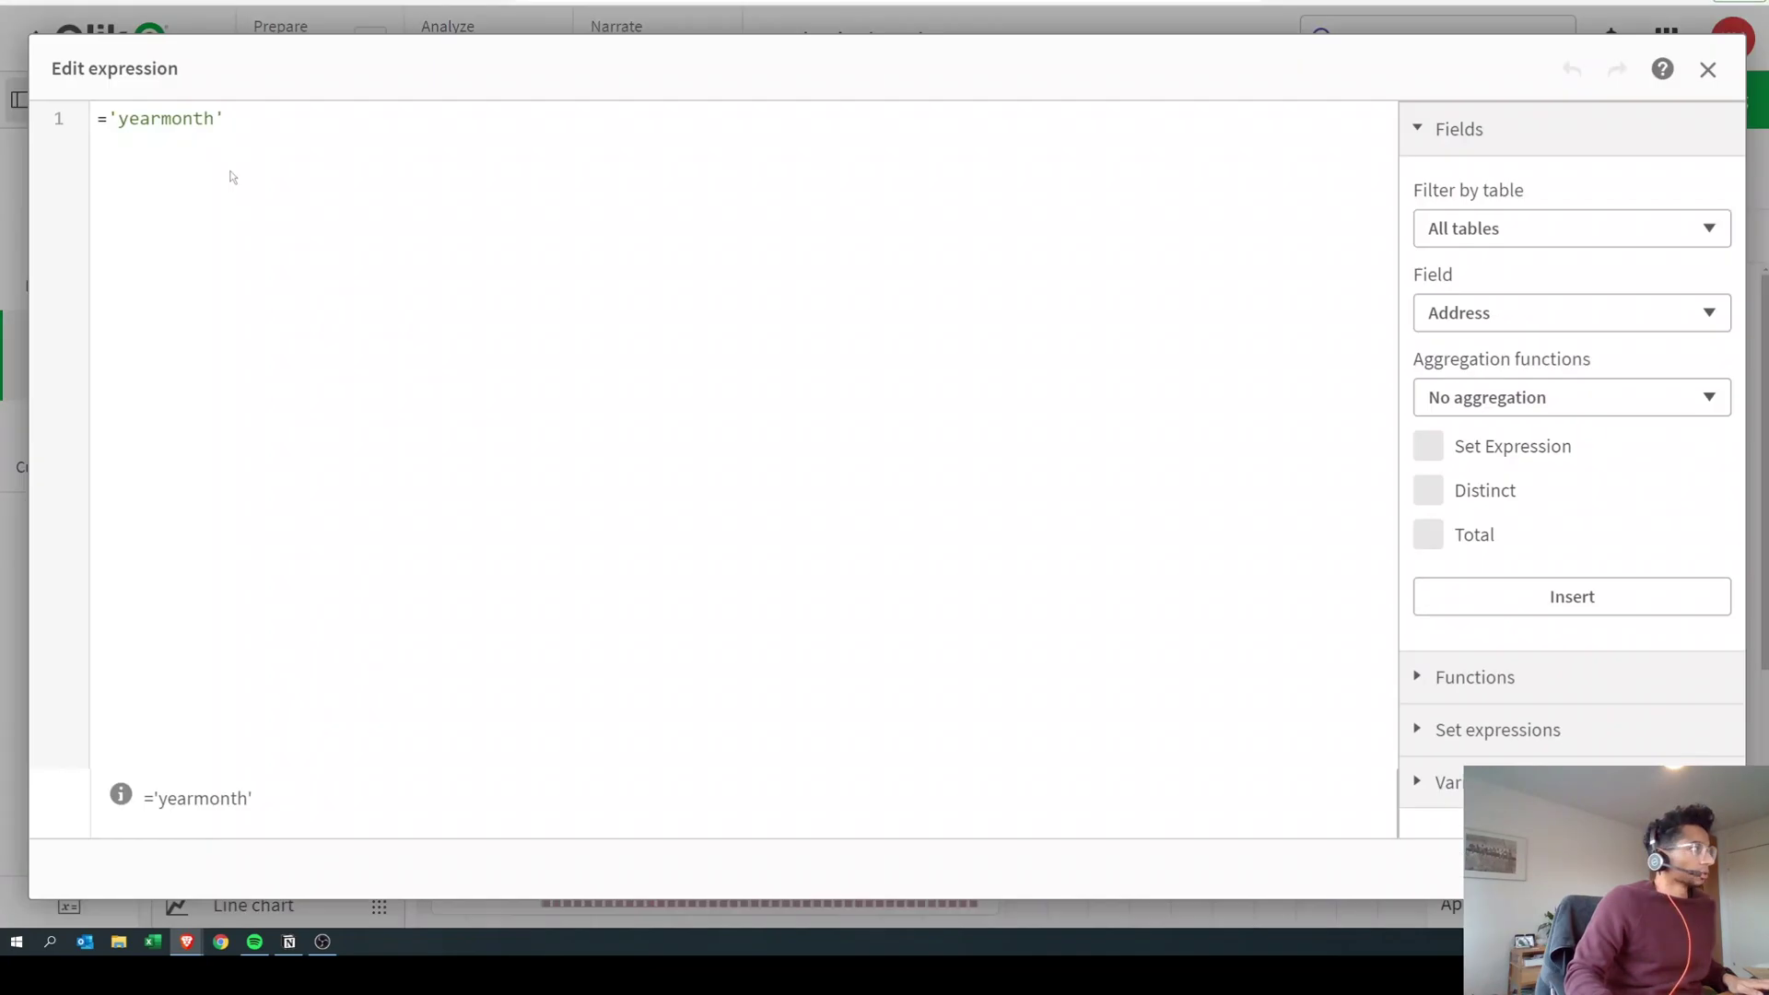
double_click(182, 121)
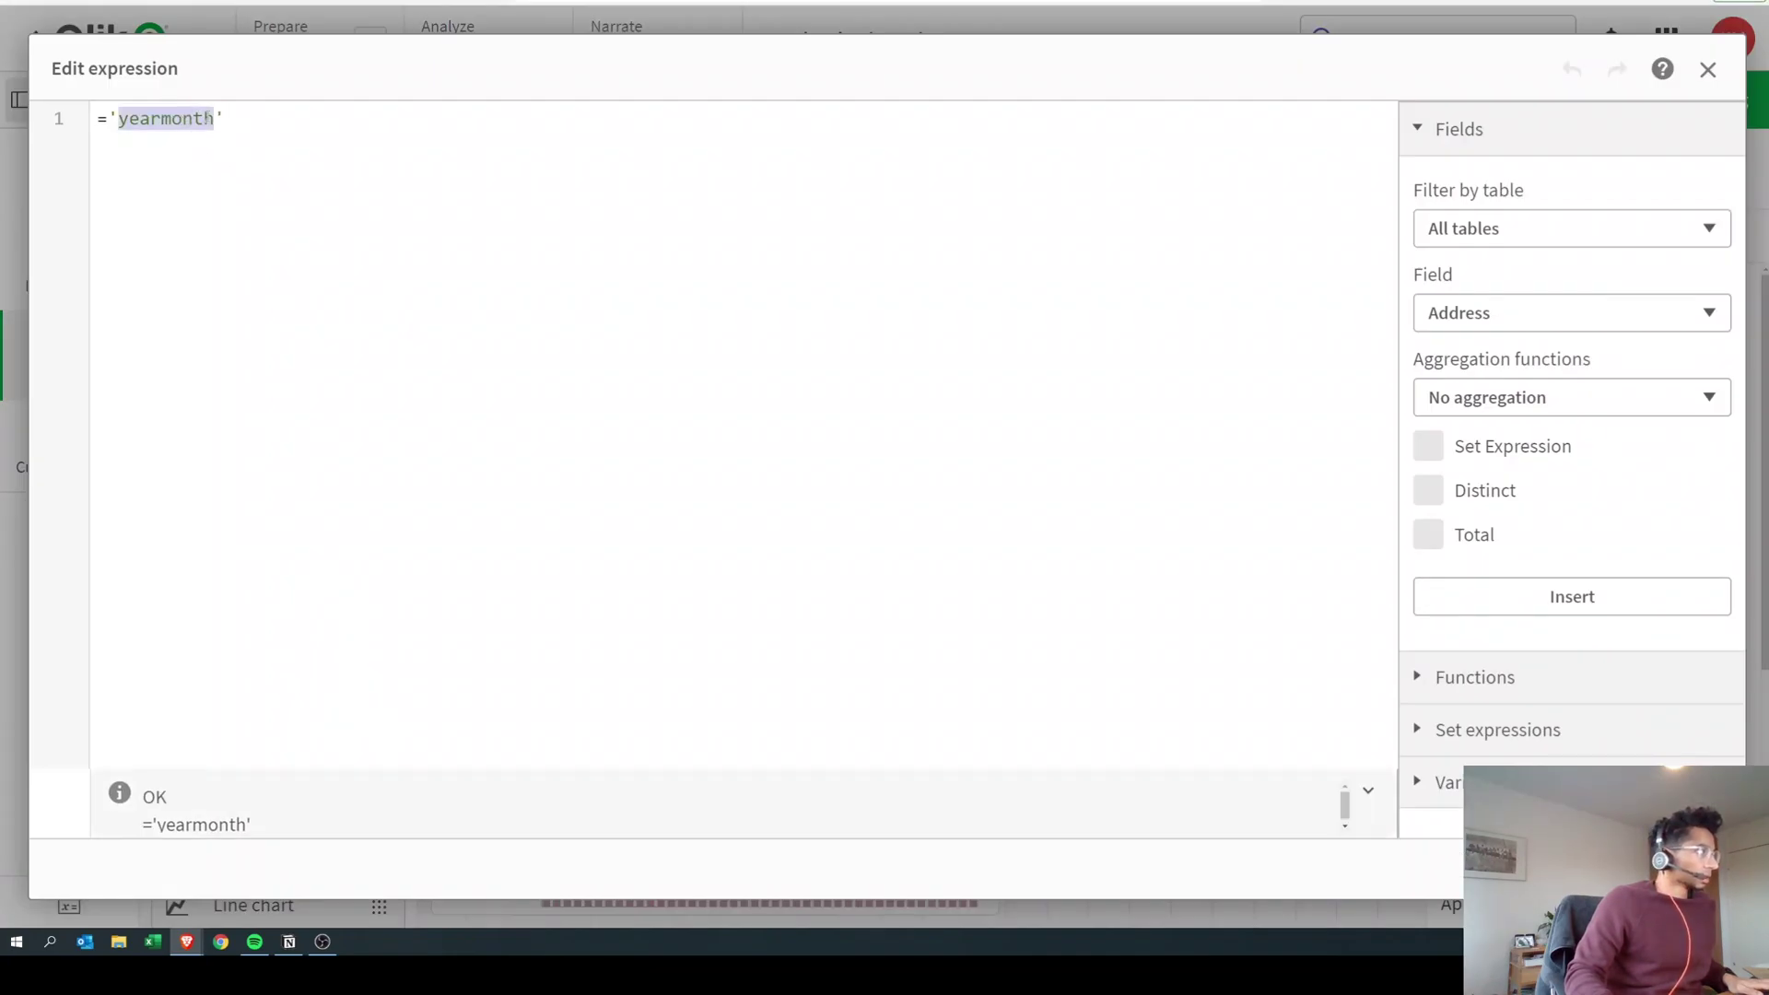
click(206, 118)
key(BackSpace)
key(BackSpace)
key(BackSpace)
key(BackSpace)
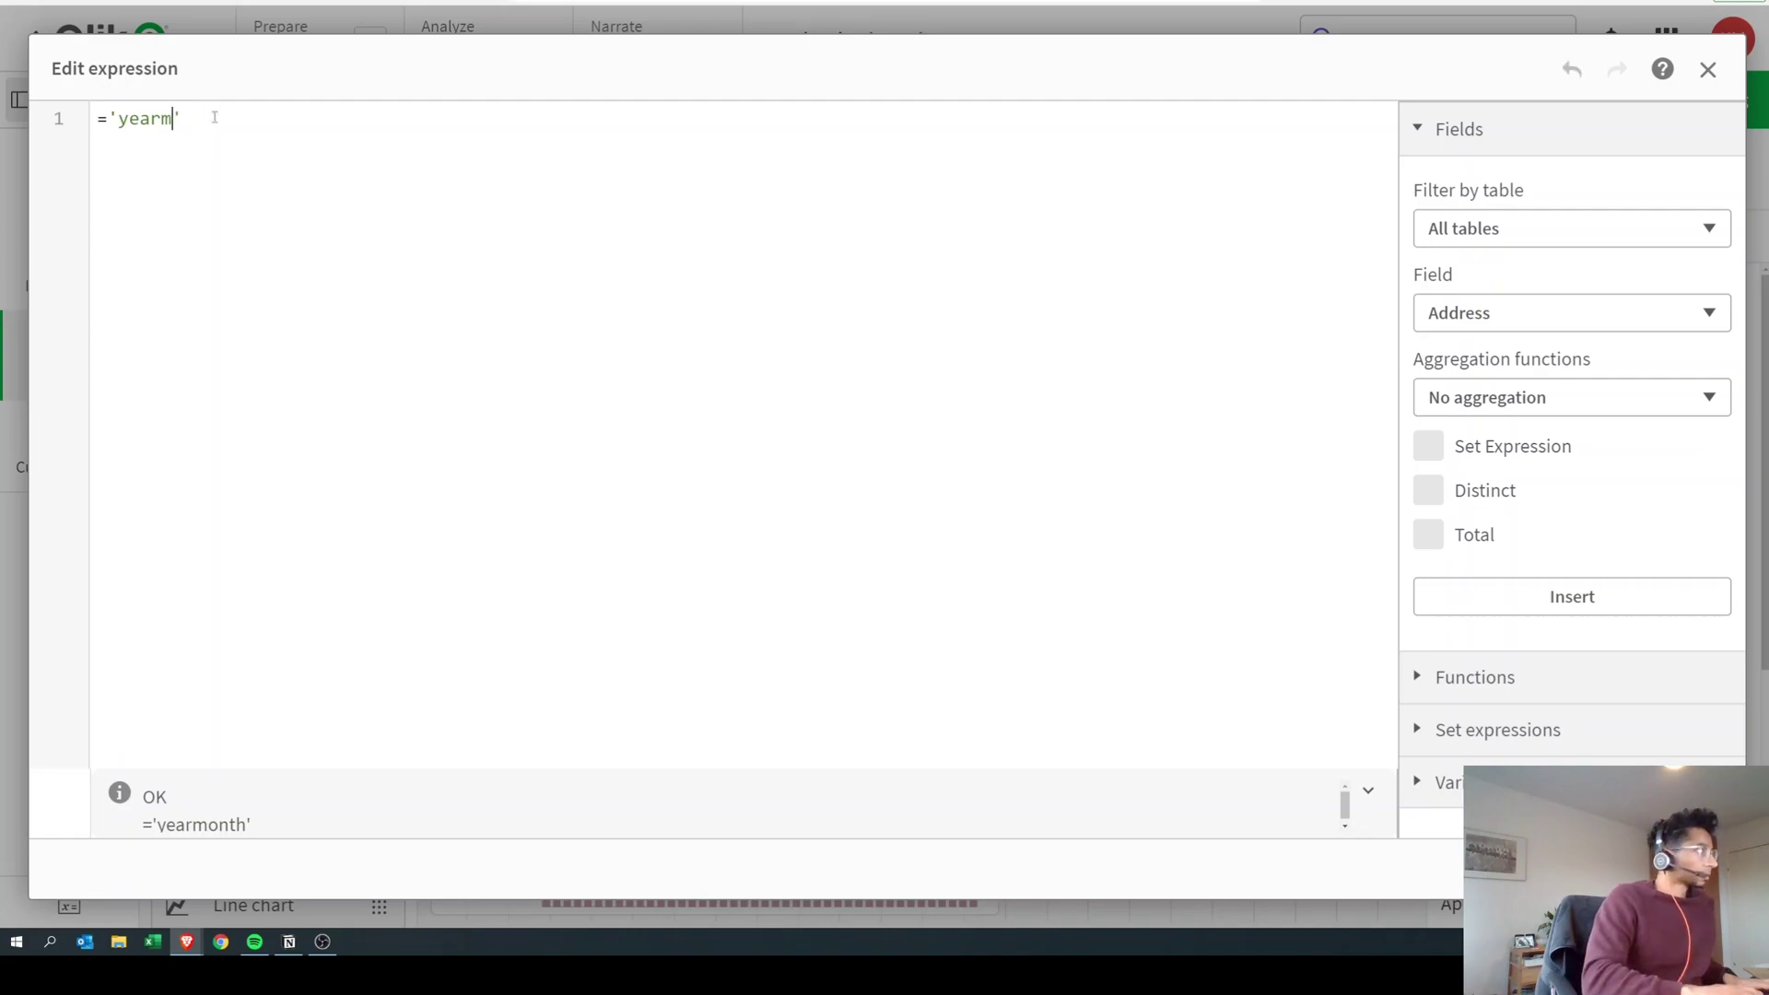
key(BackSpace)
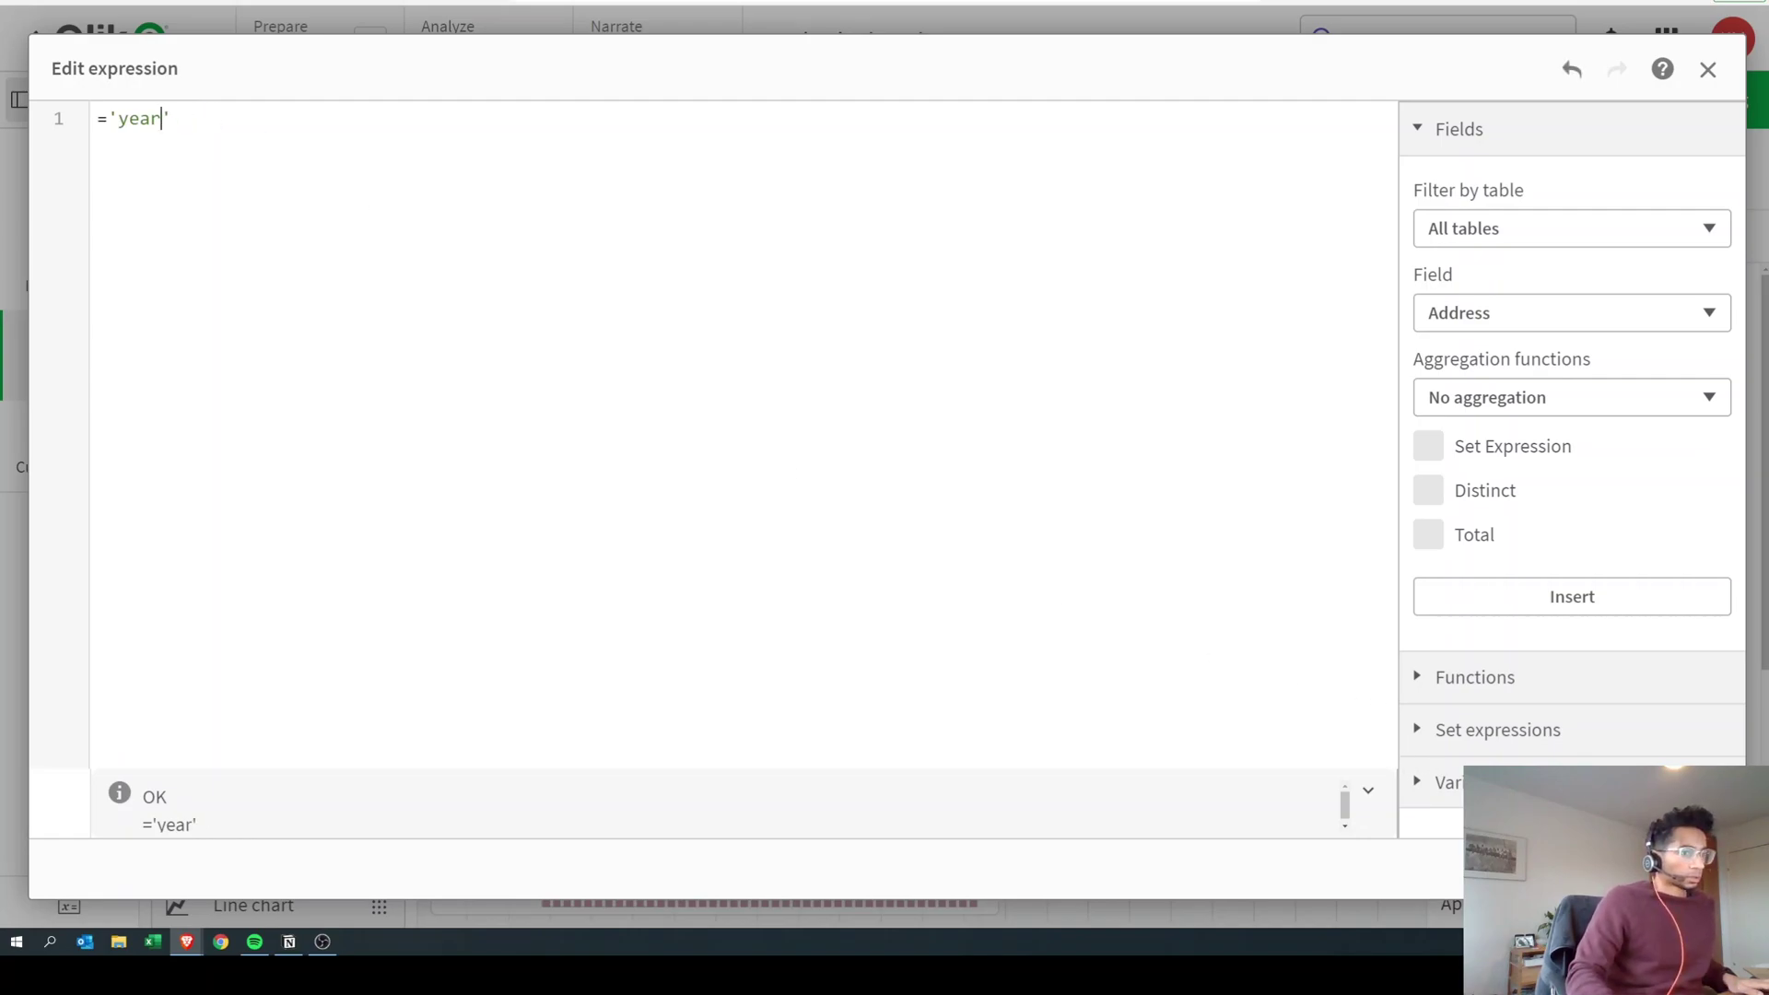
key(Escape)
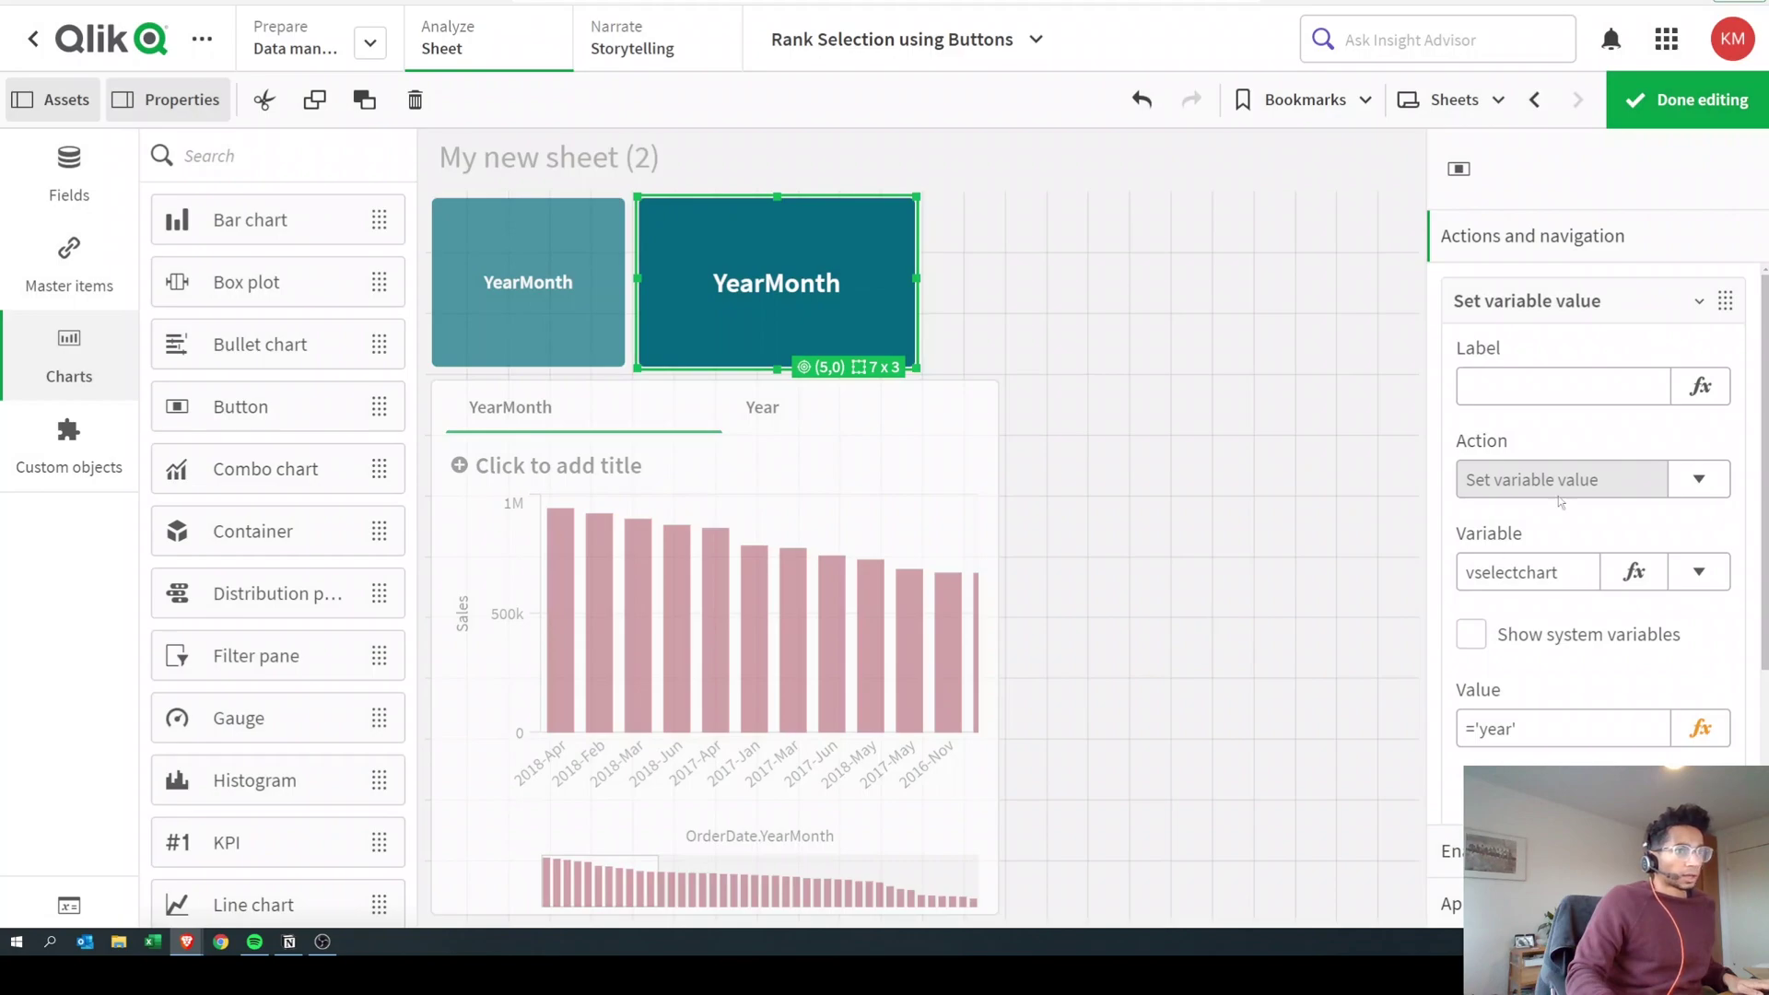
click(1552, 309)
Set the copied button's label to 'Year' under Appearance > General
click(1452, 903)
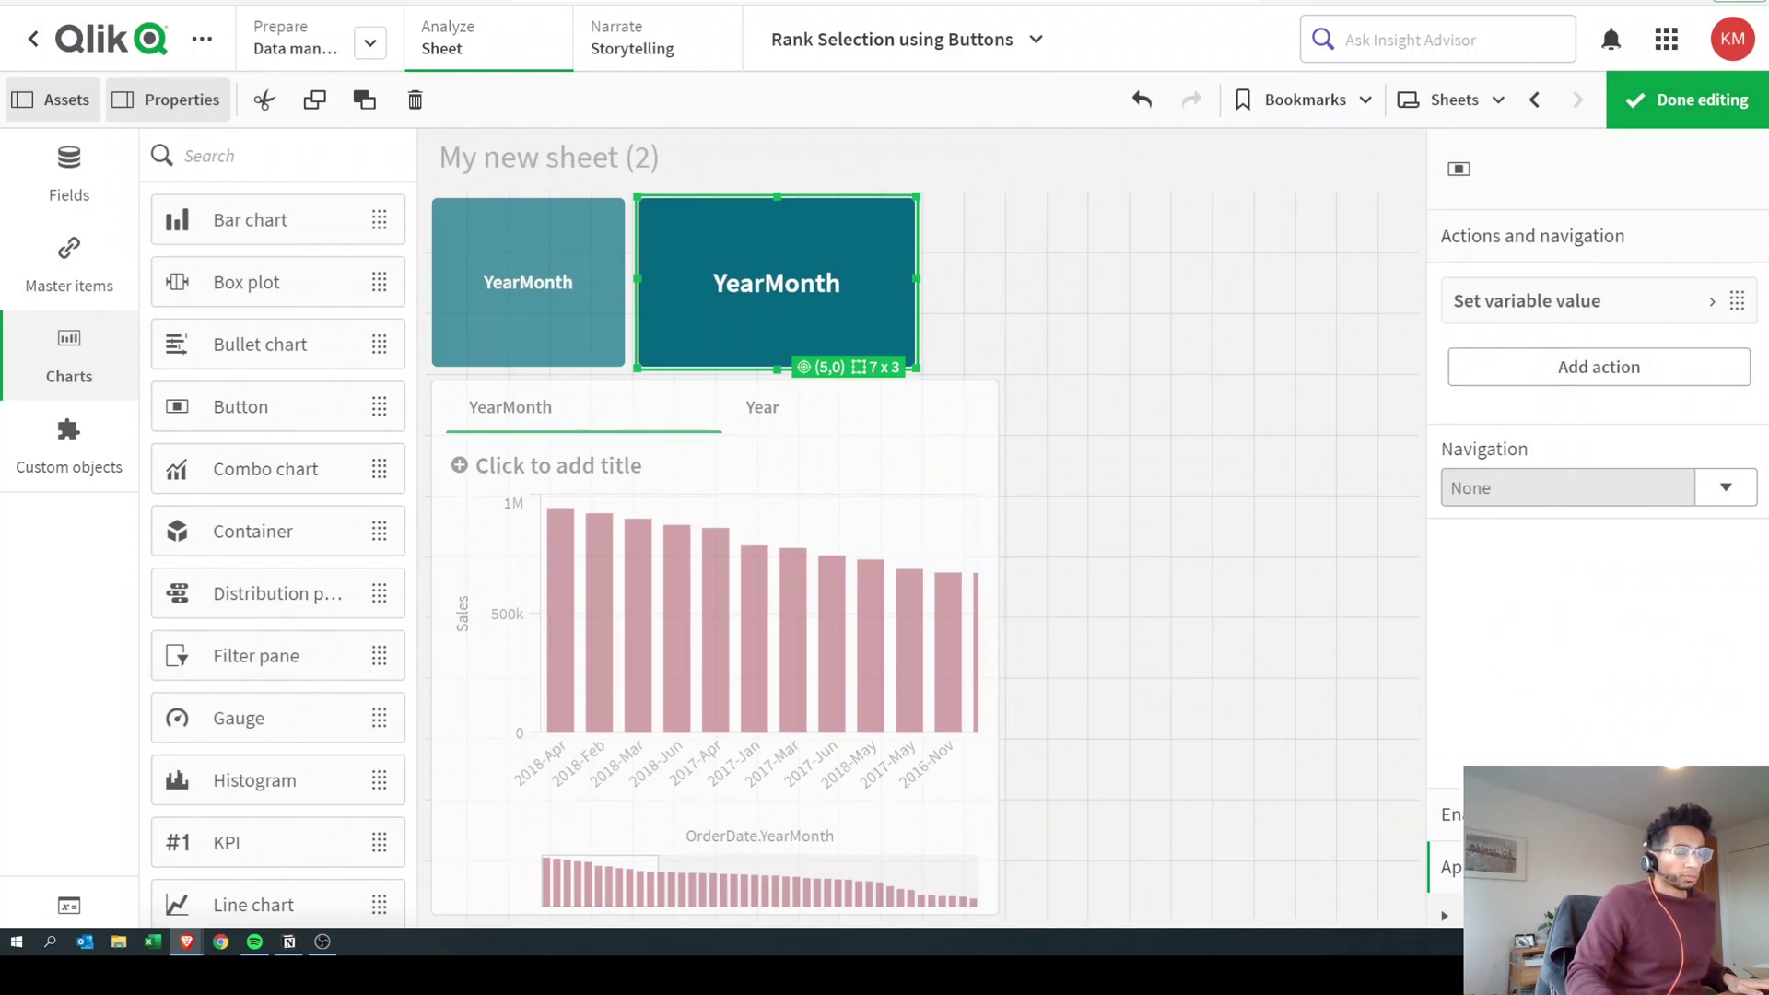
click(1507, 395)
click(1548, 631)
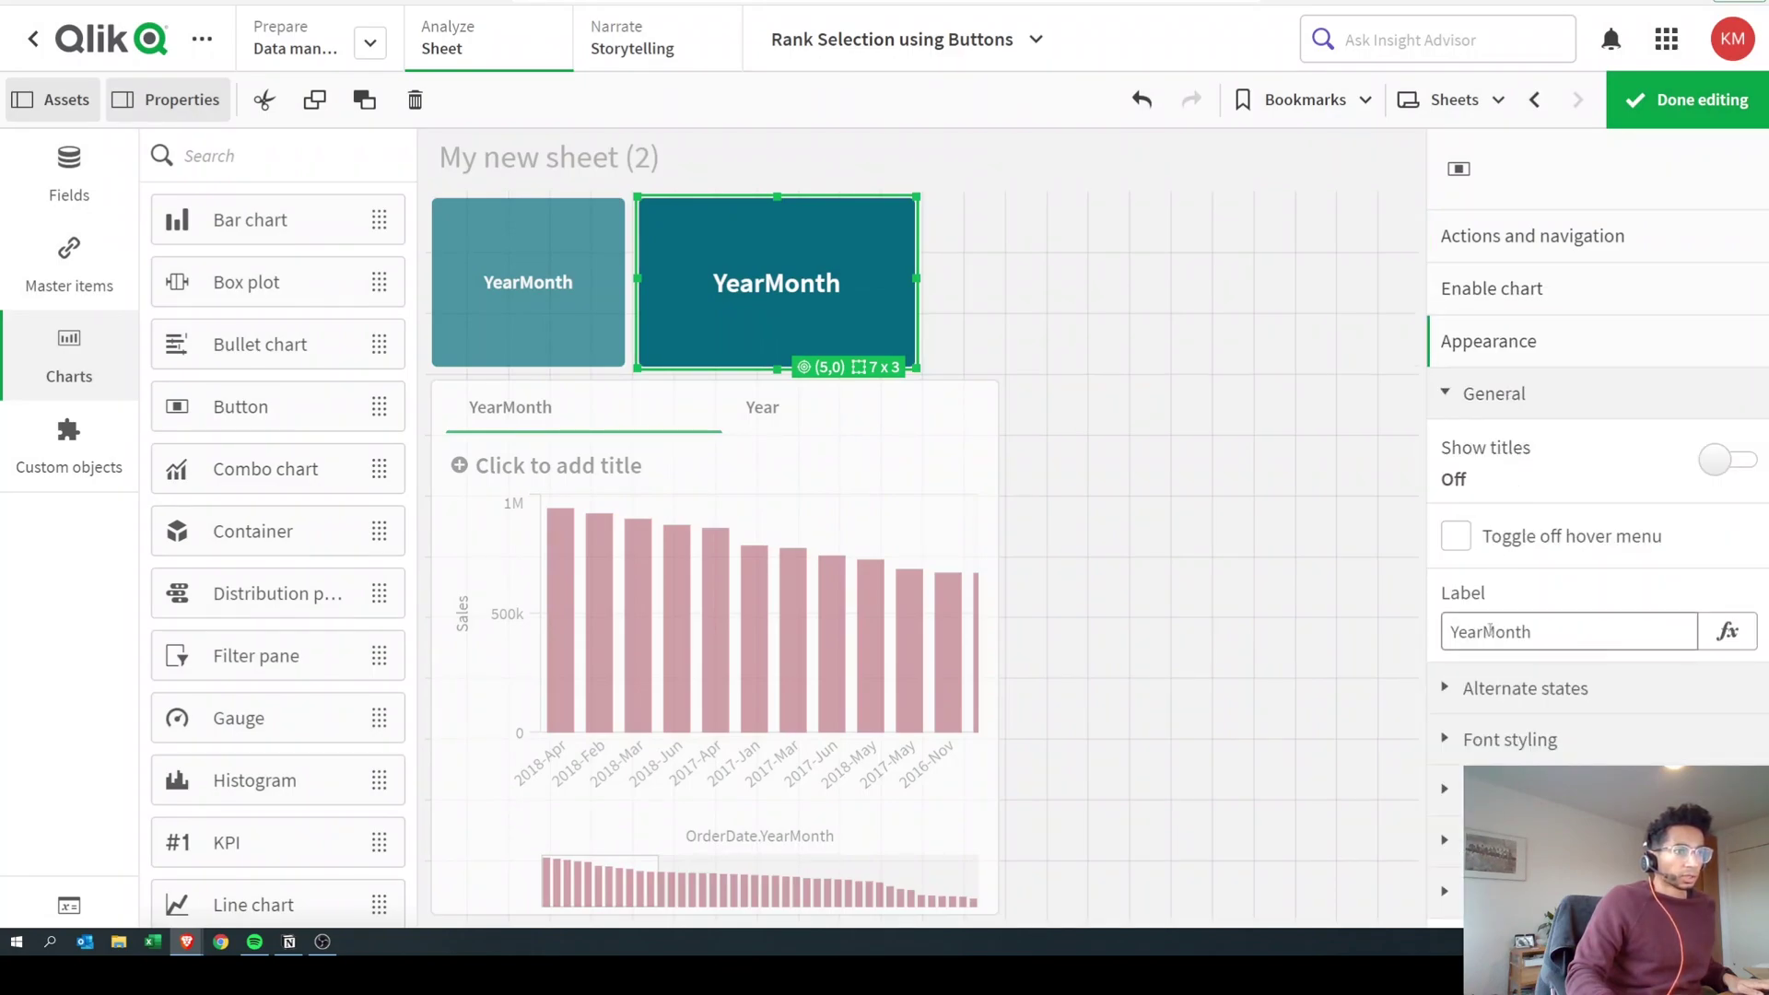
double_click(1548, 631)
text(Year)
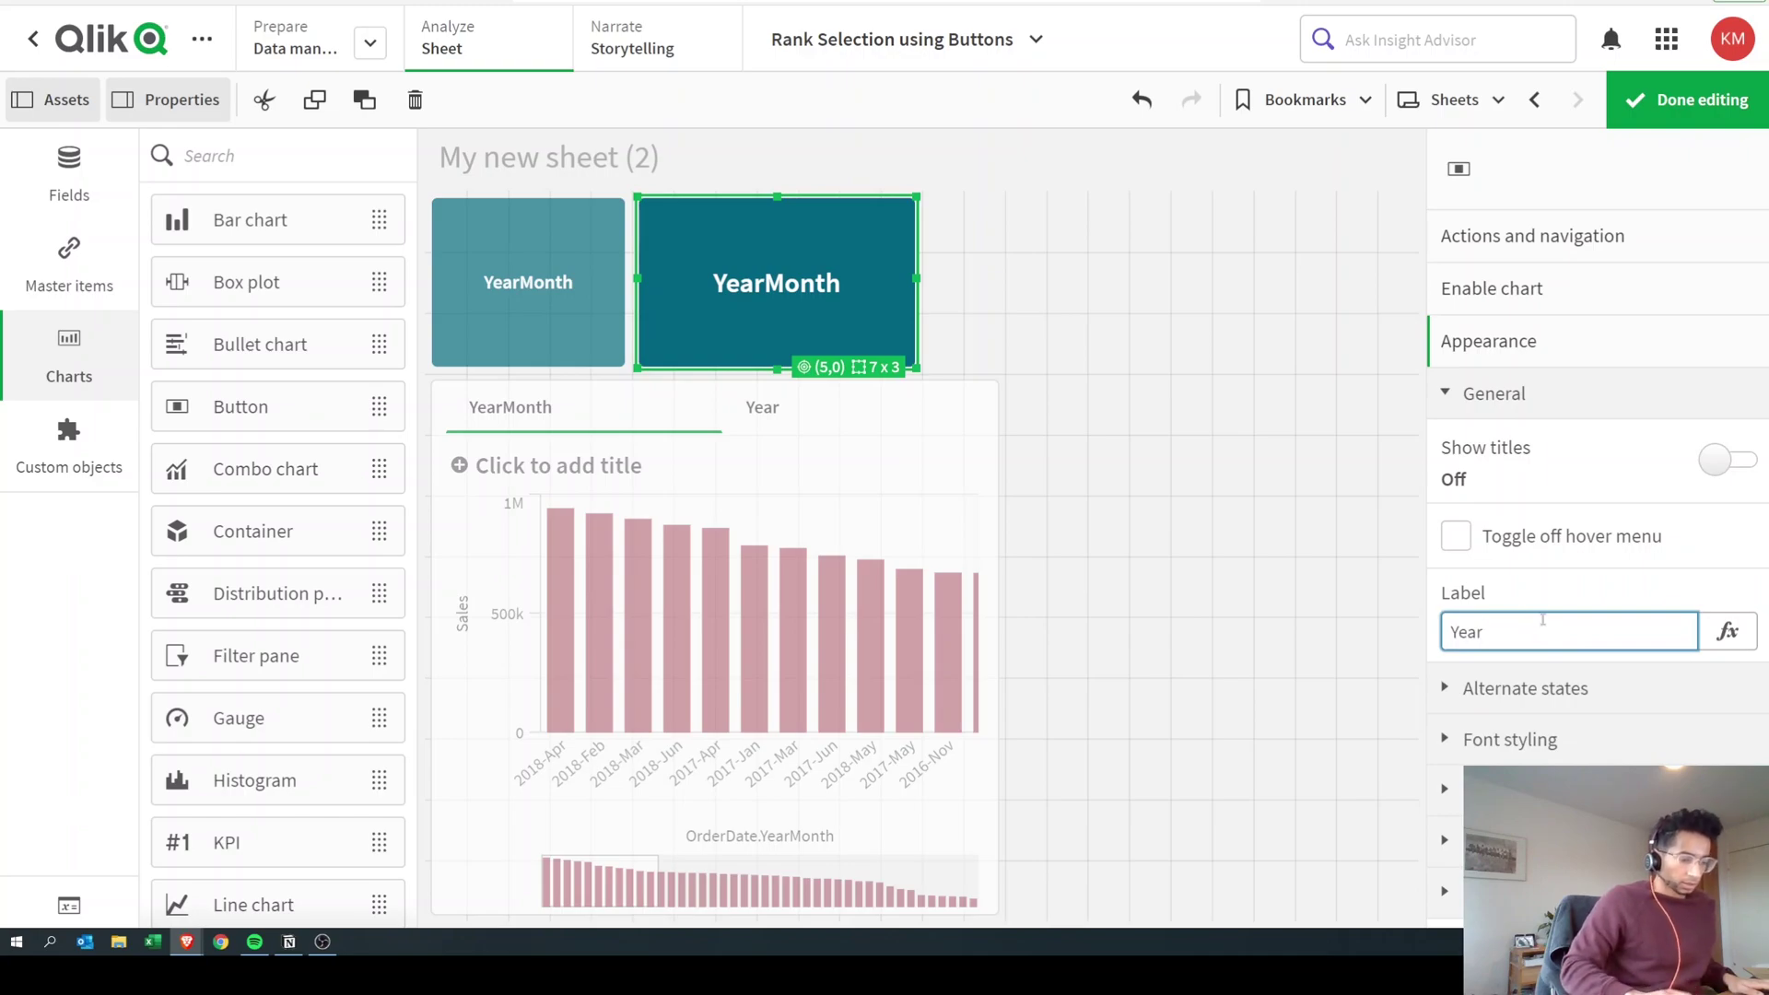
key(Return)
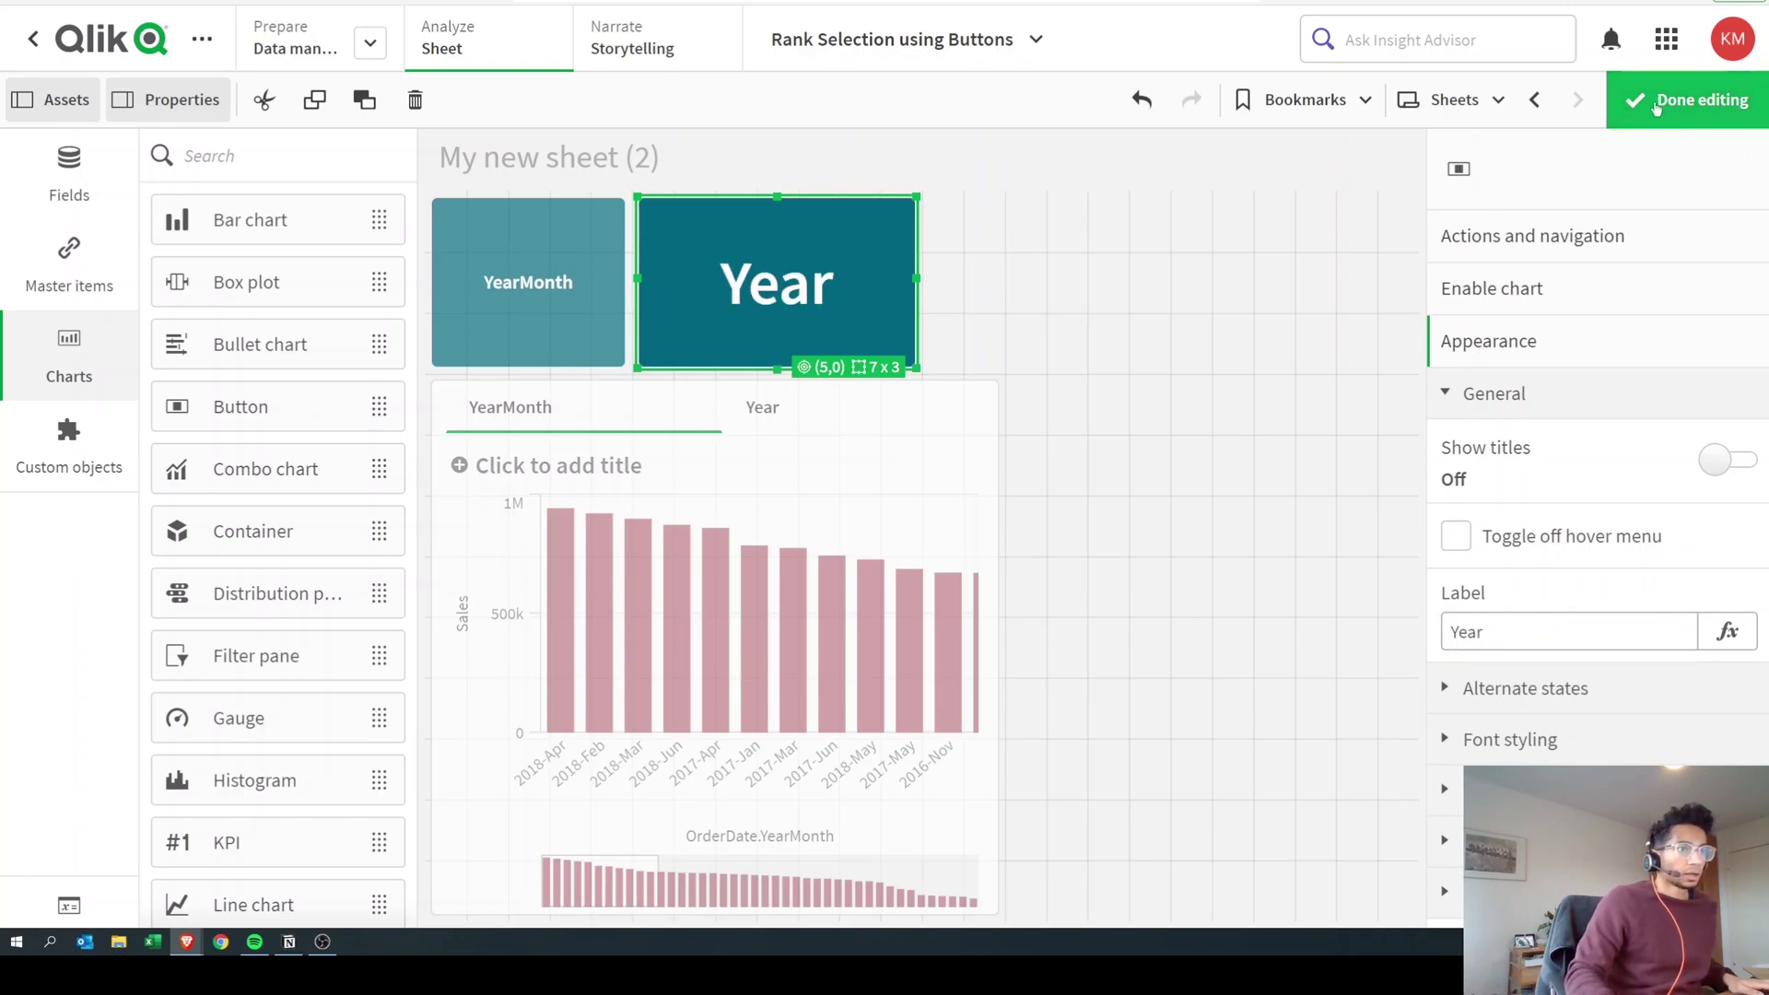
click(1479, 395)
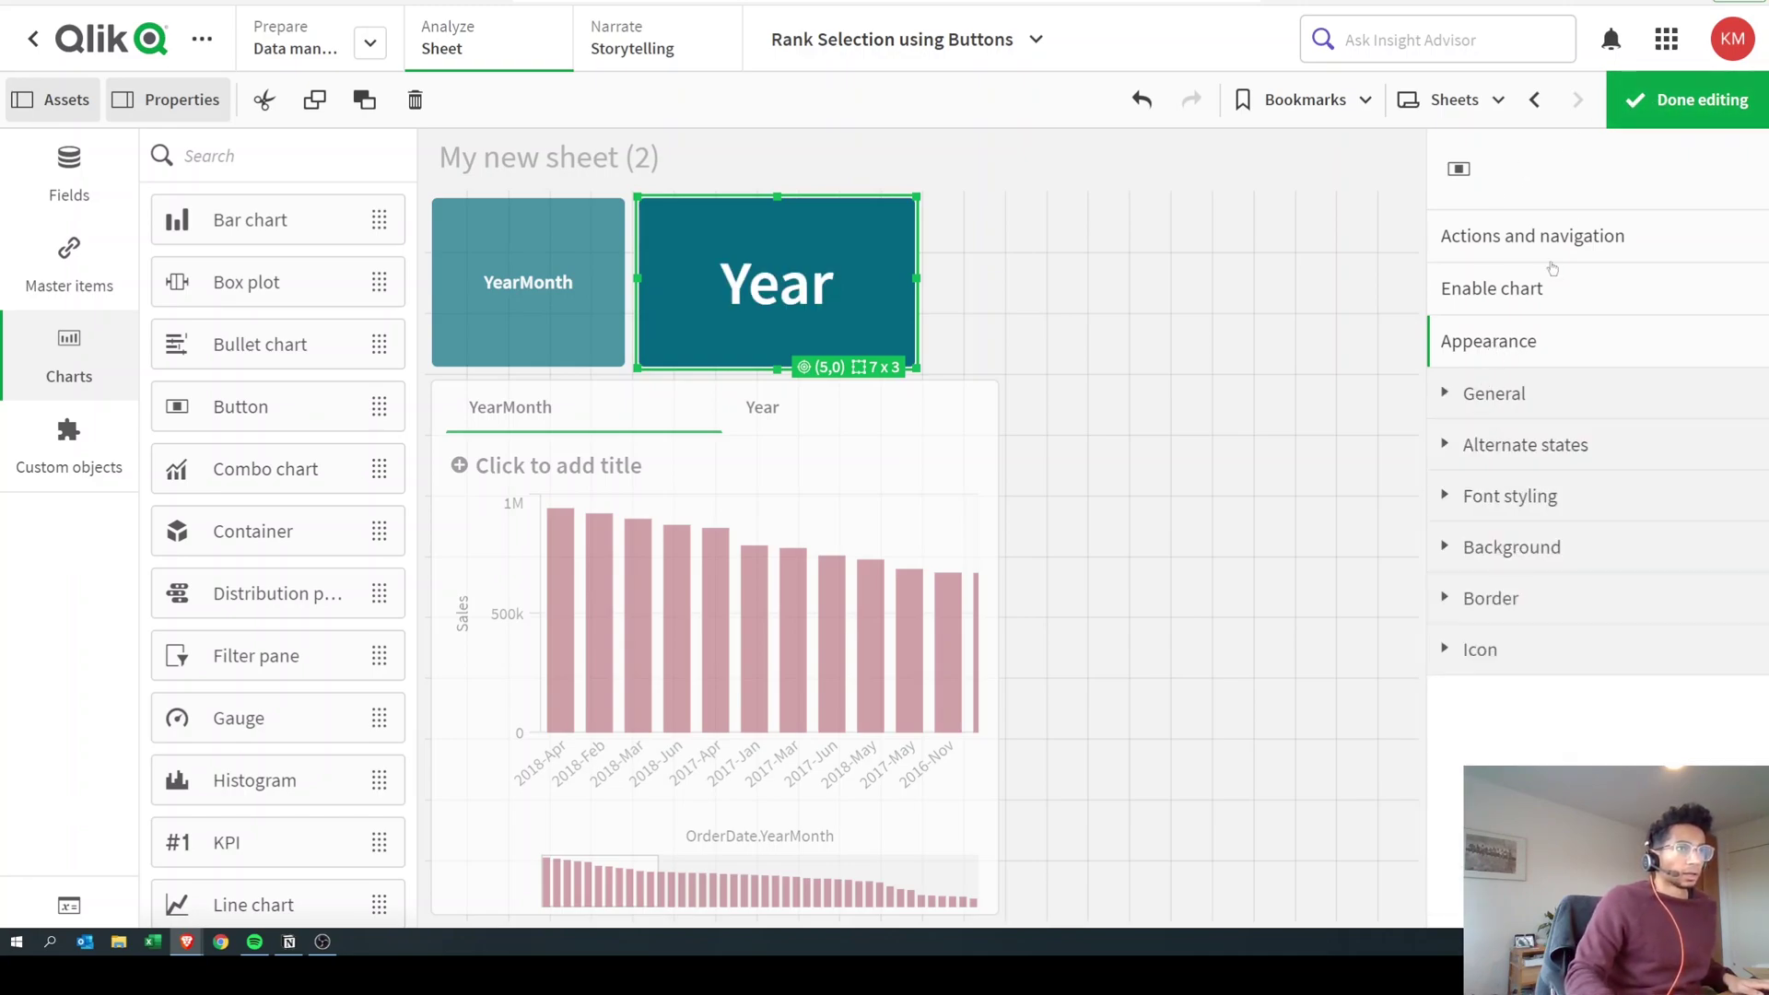
Exit edit mode and press the Year button so the container shows the Year chart
click(1661, 111)
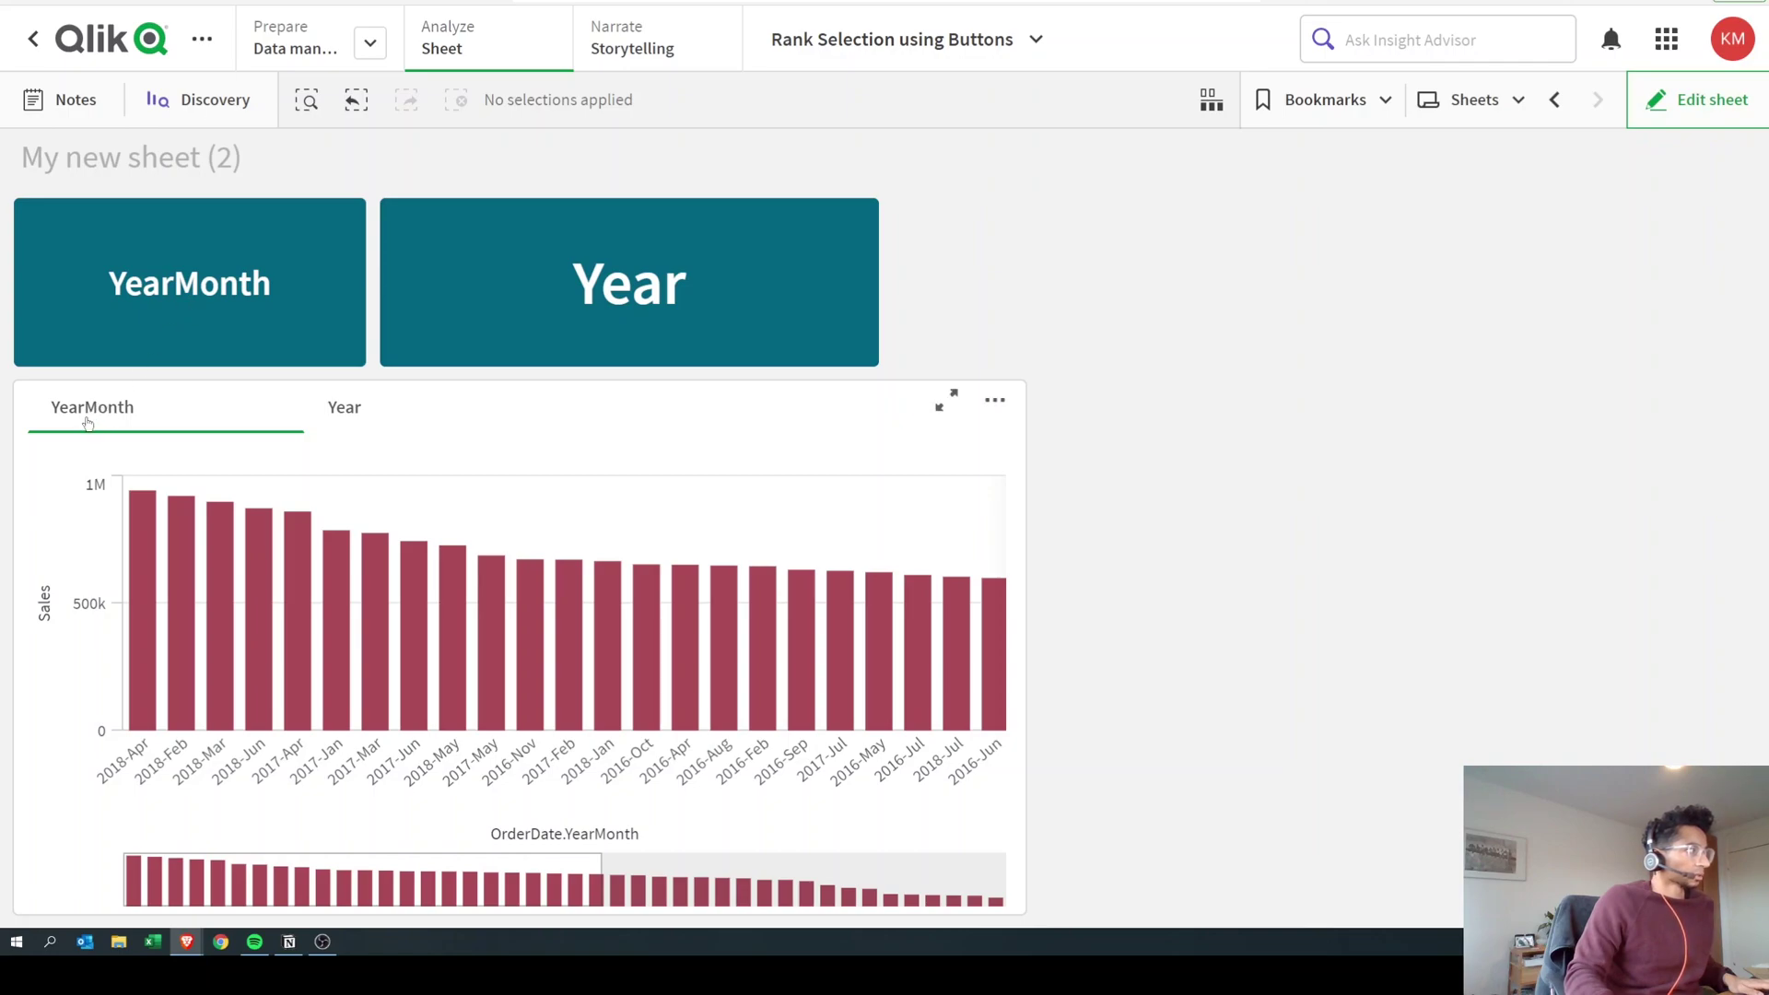
click(344, 406)
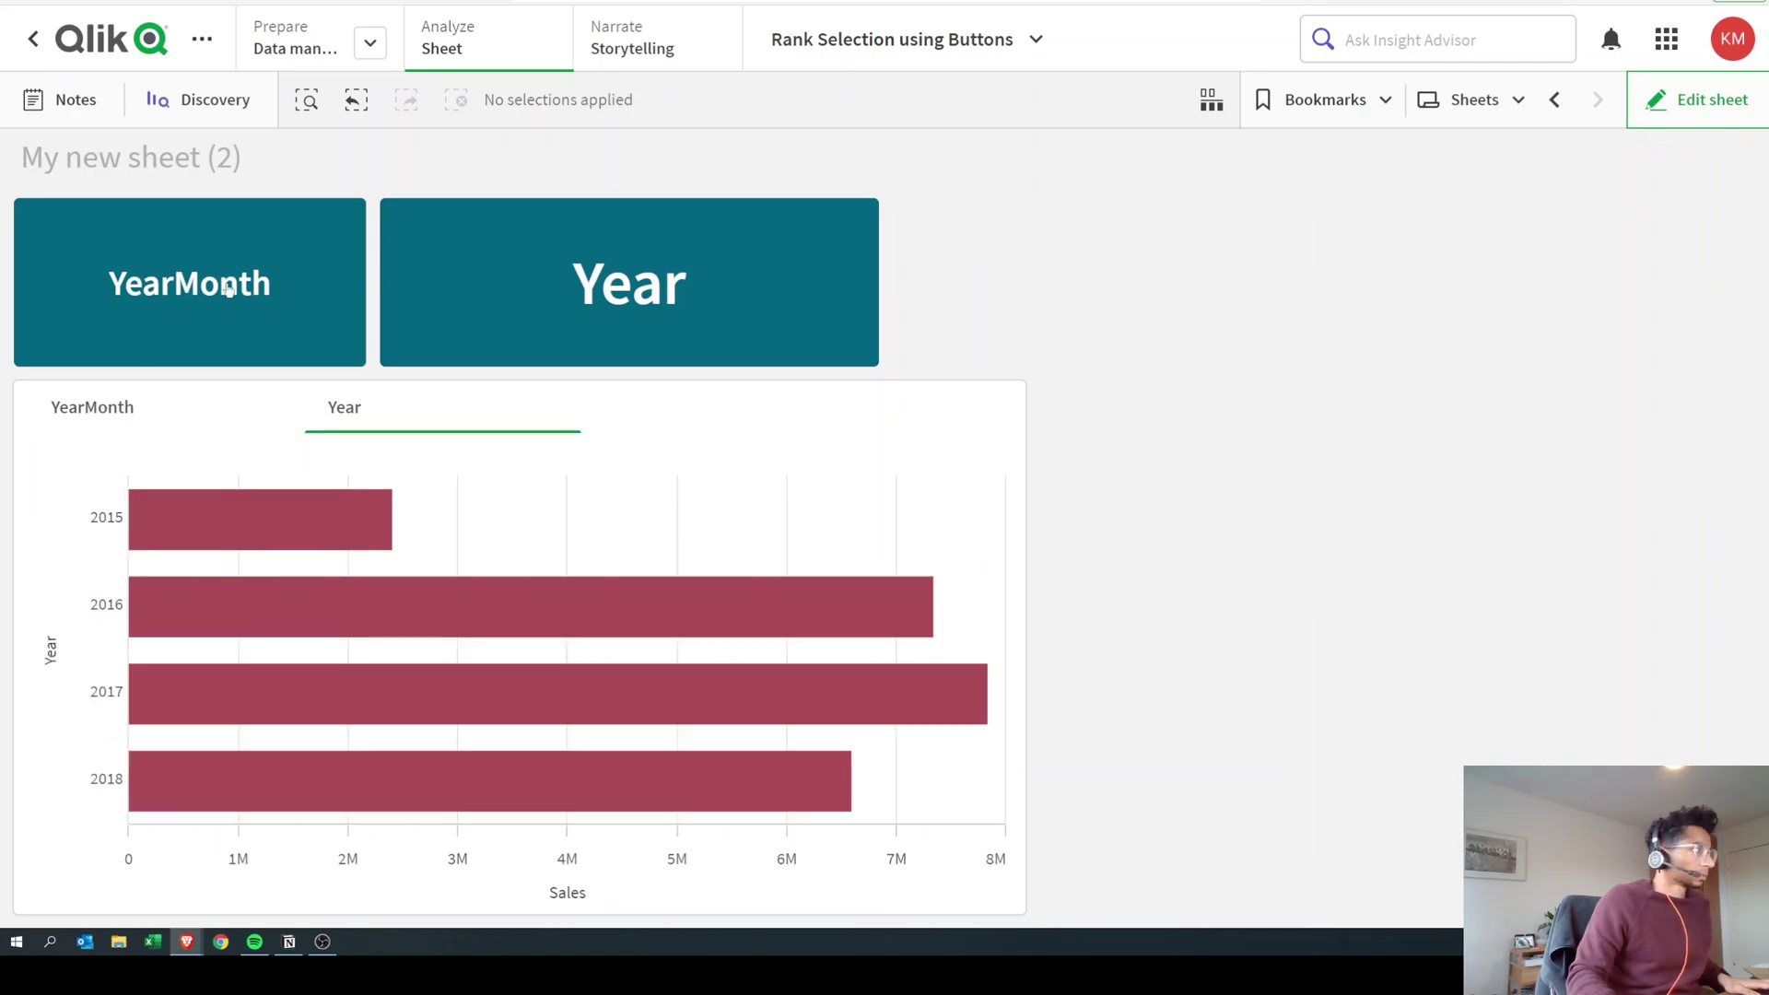
Give the container's Year chart the show condition =vselectchart='year'
click(1695, 100)
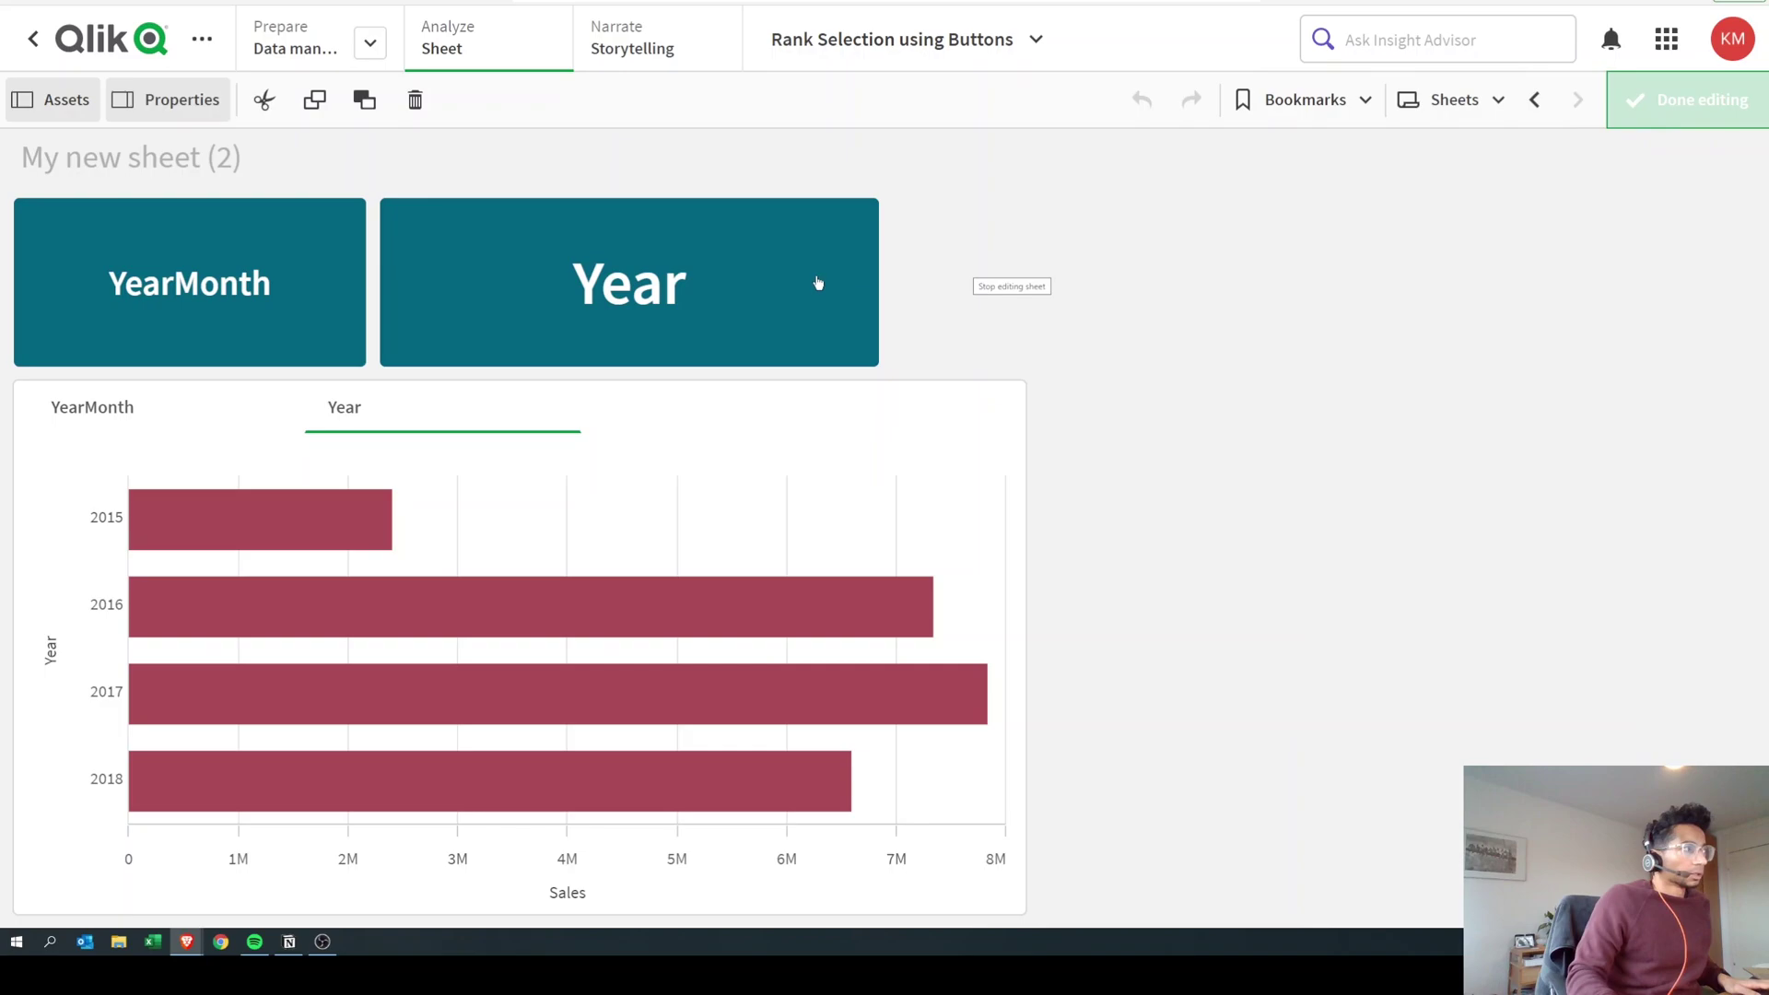
click(737, 285)
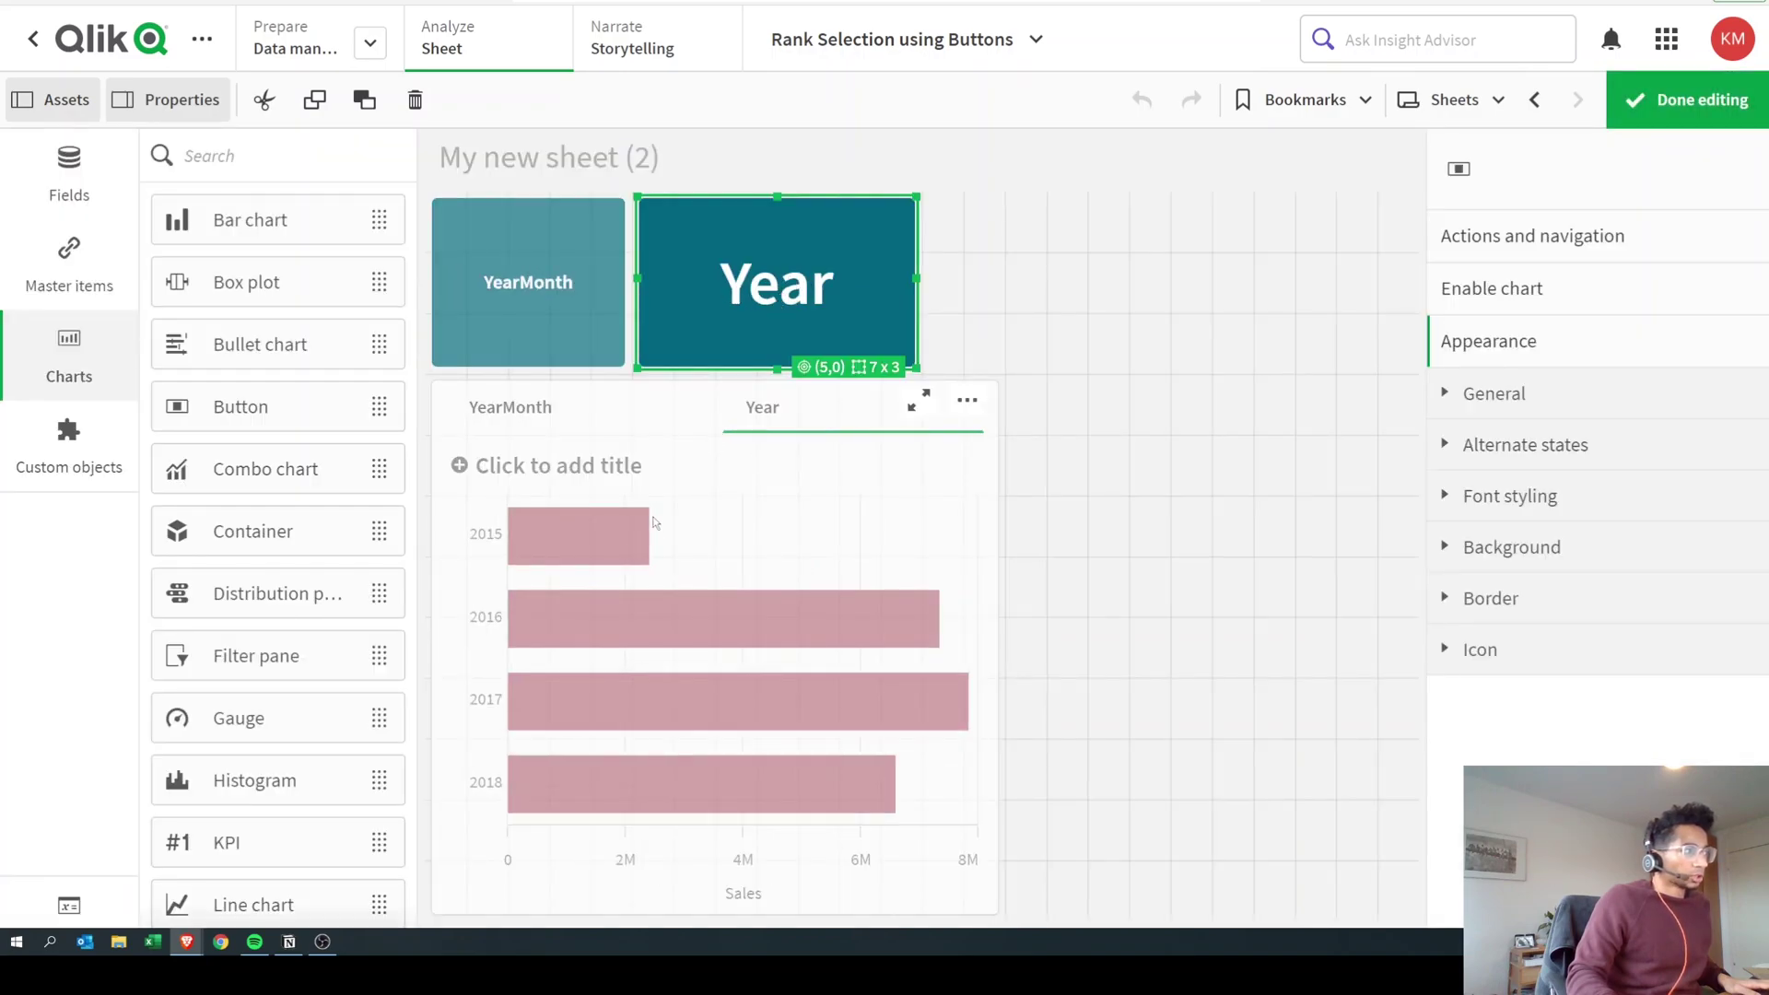
click(843, 415)
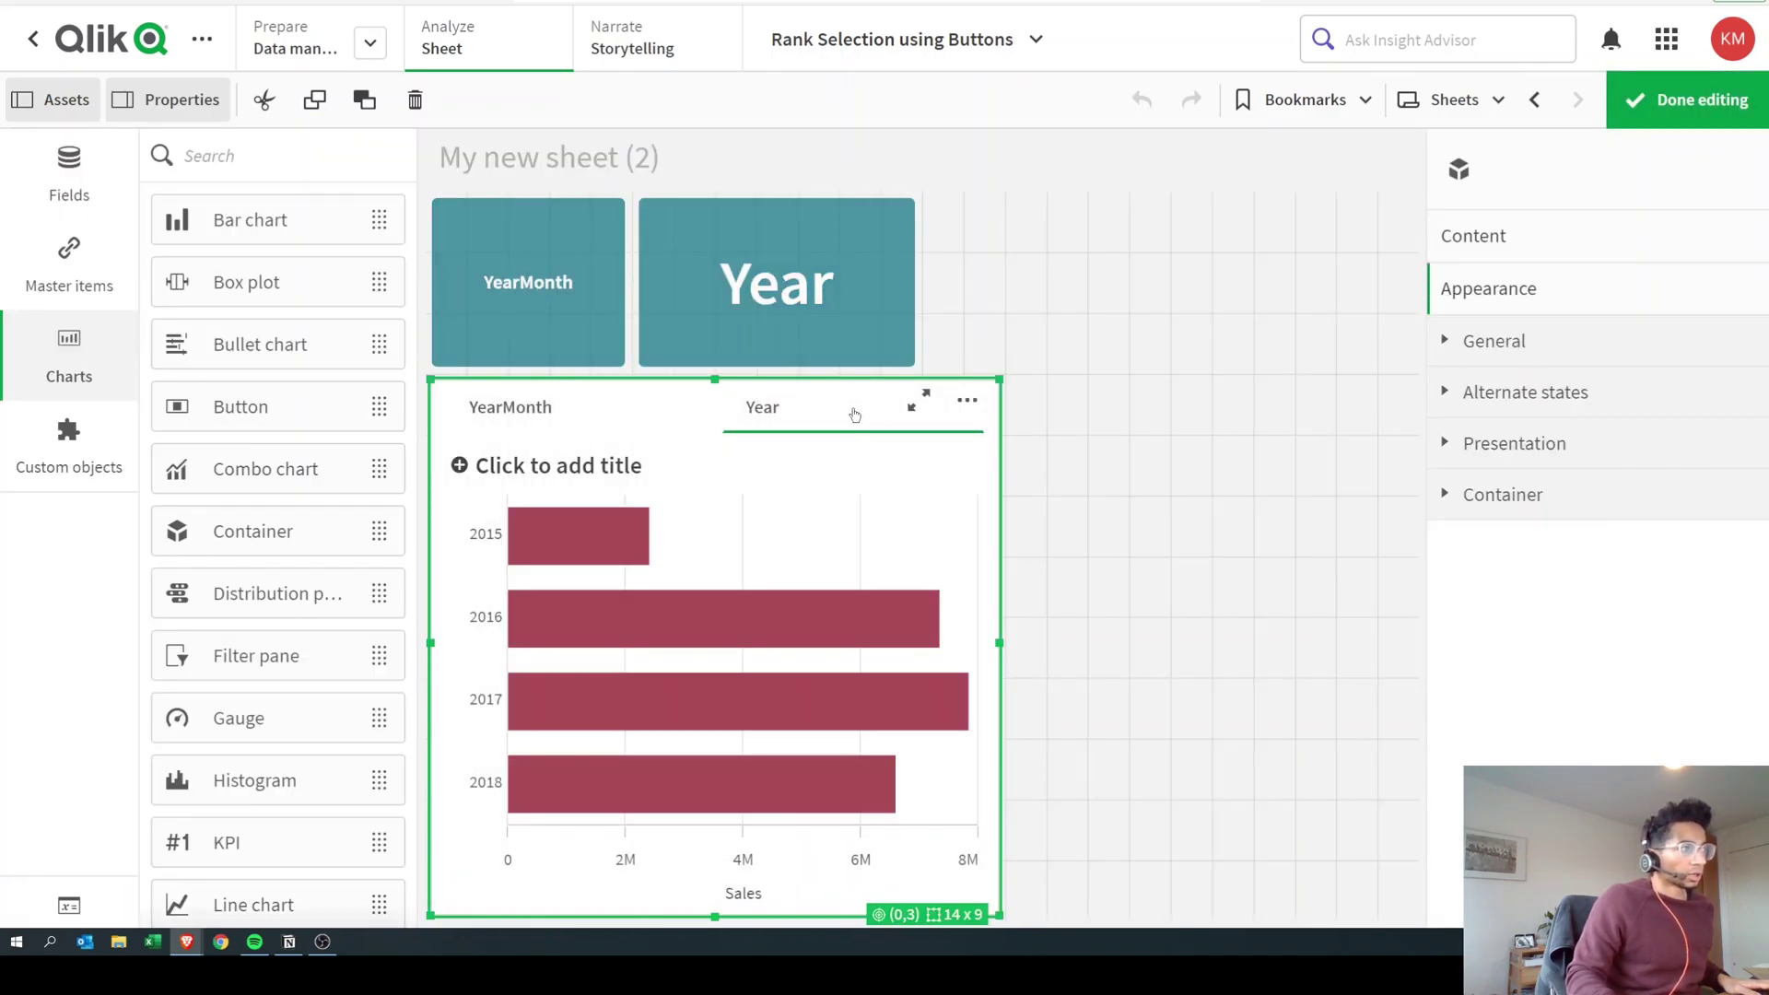
click(1502, 247)
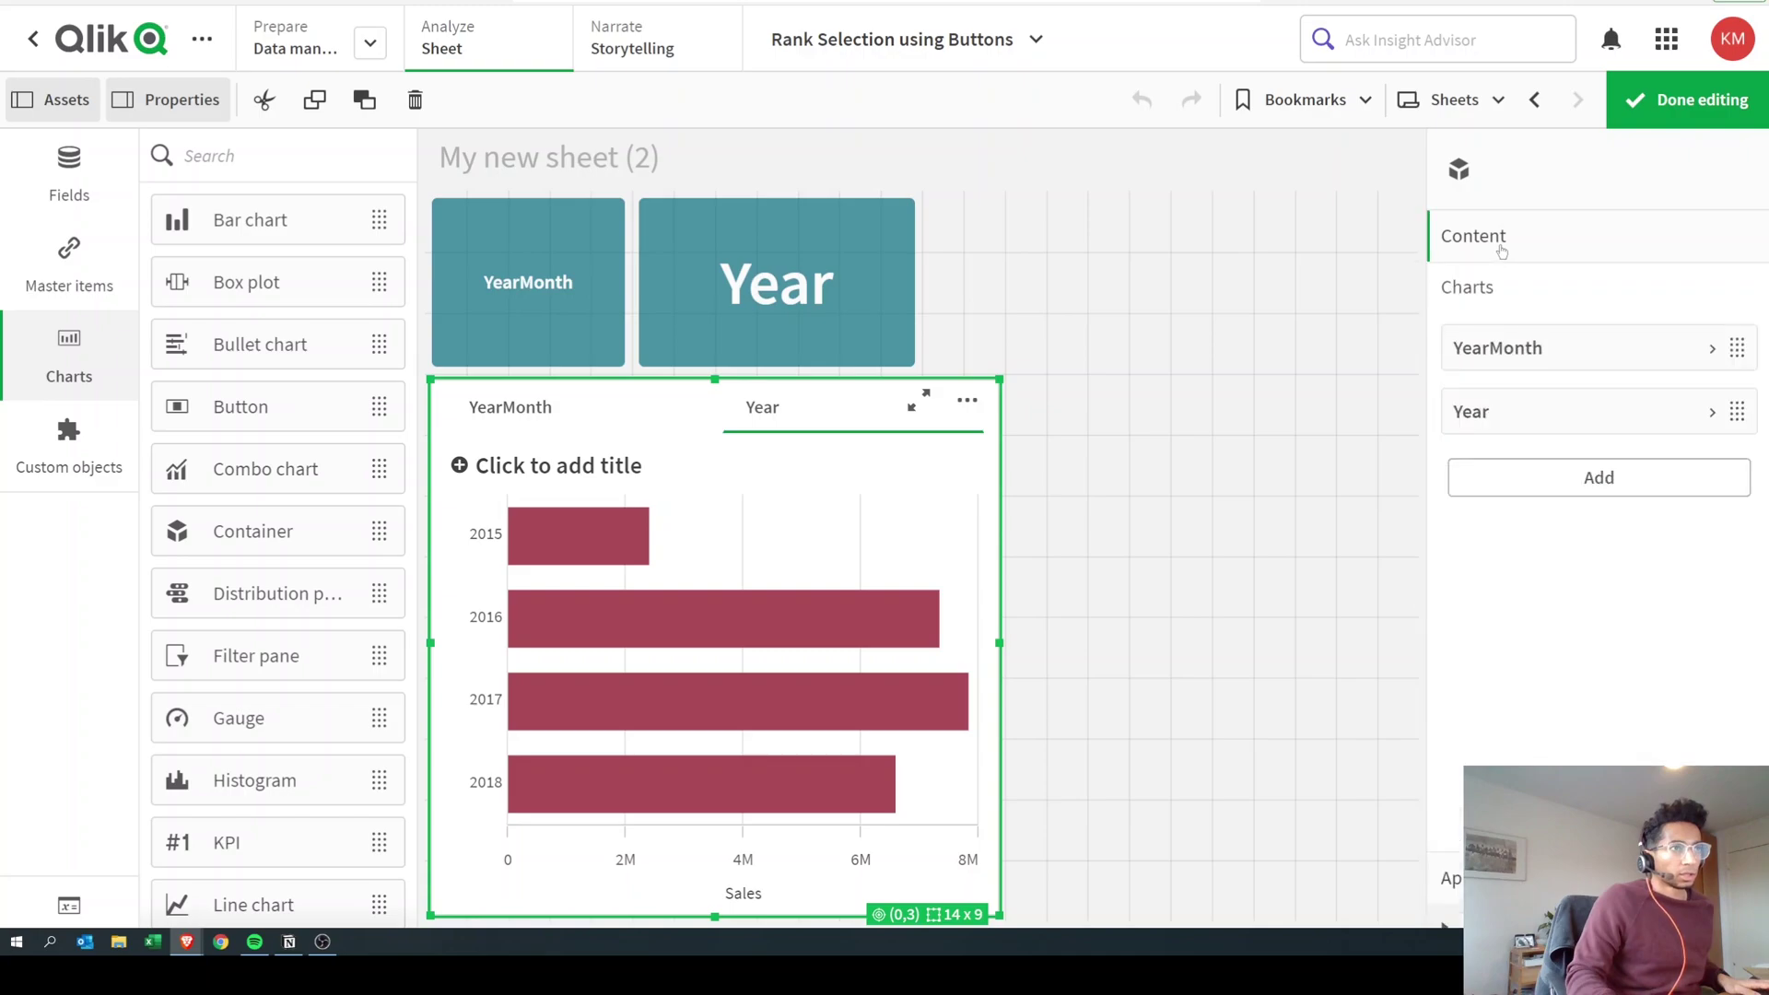
click(1506, 419)
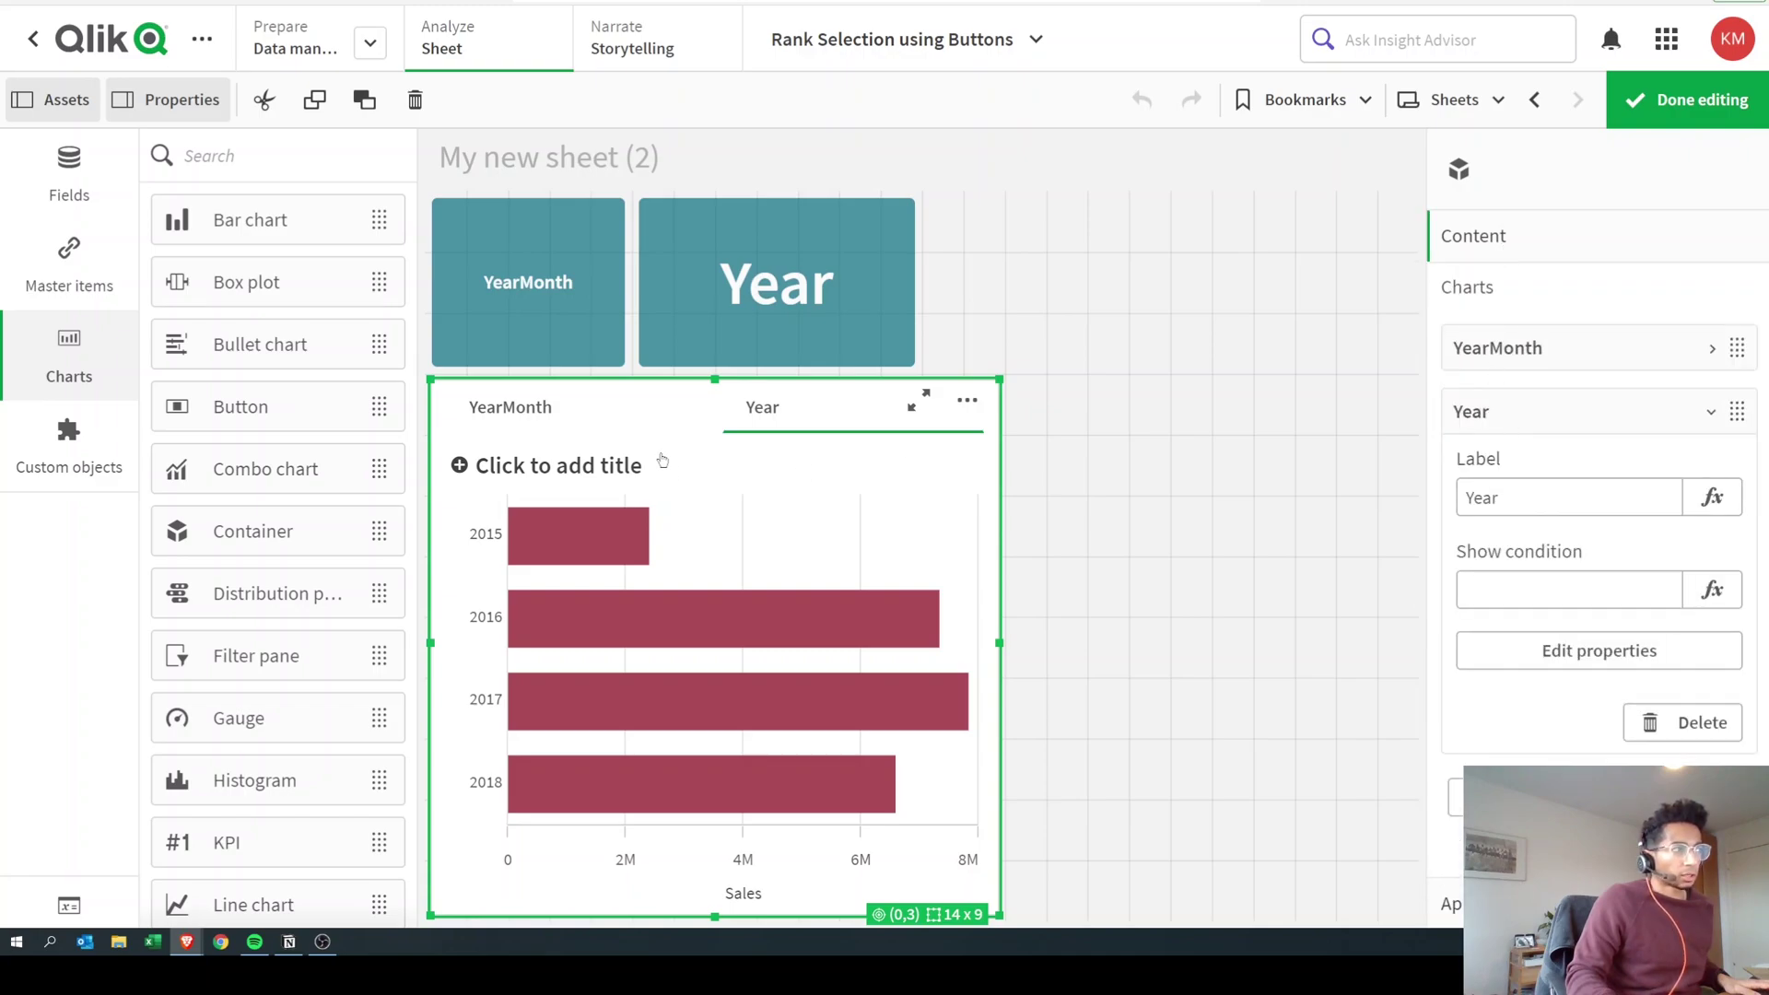
click(1714, 592)
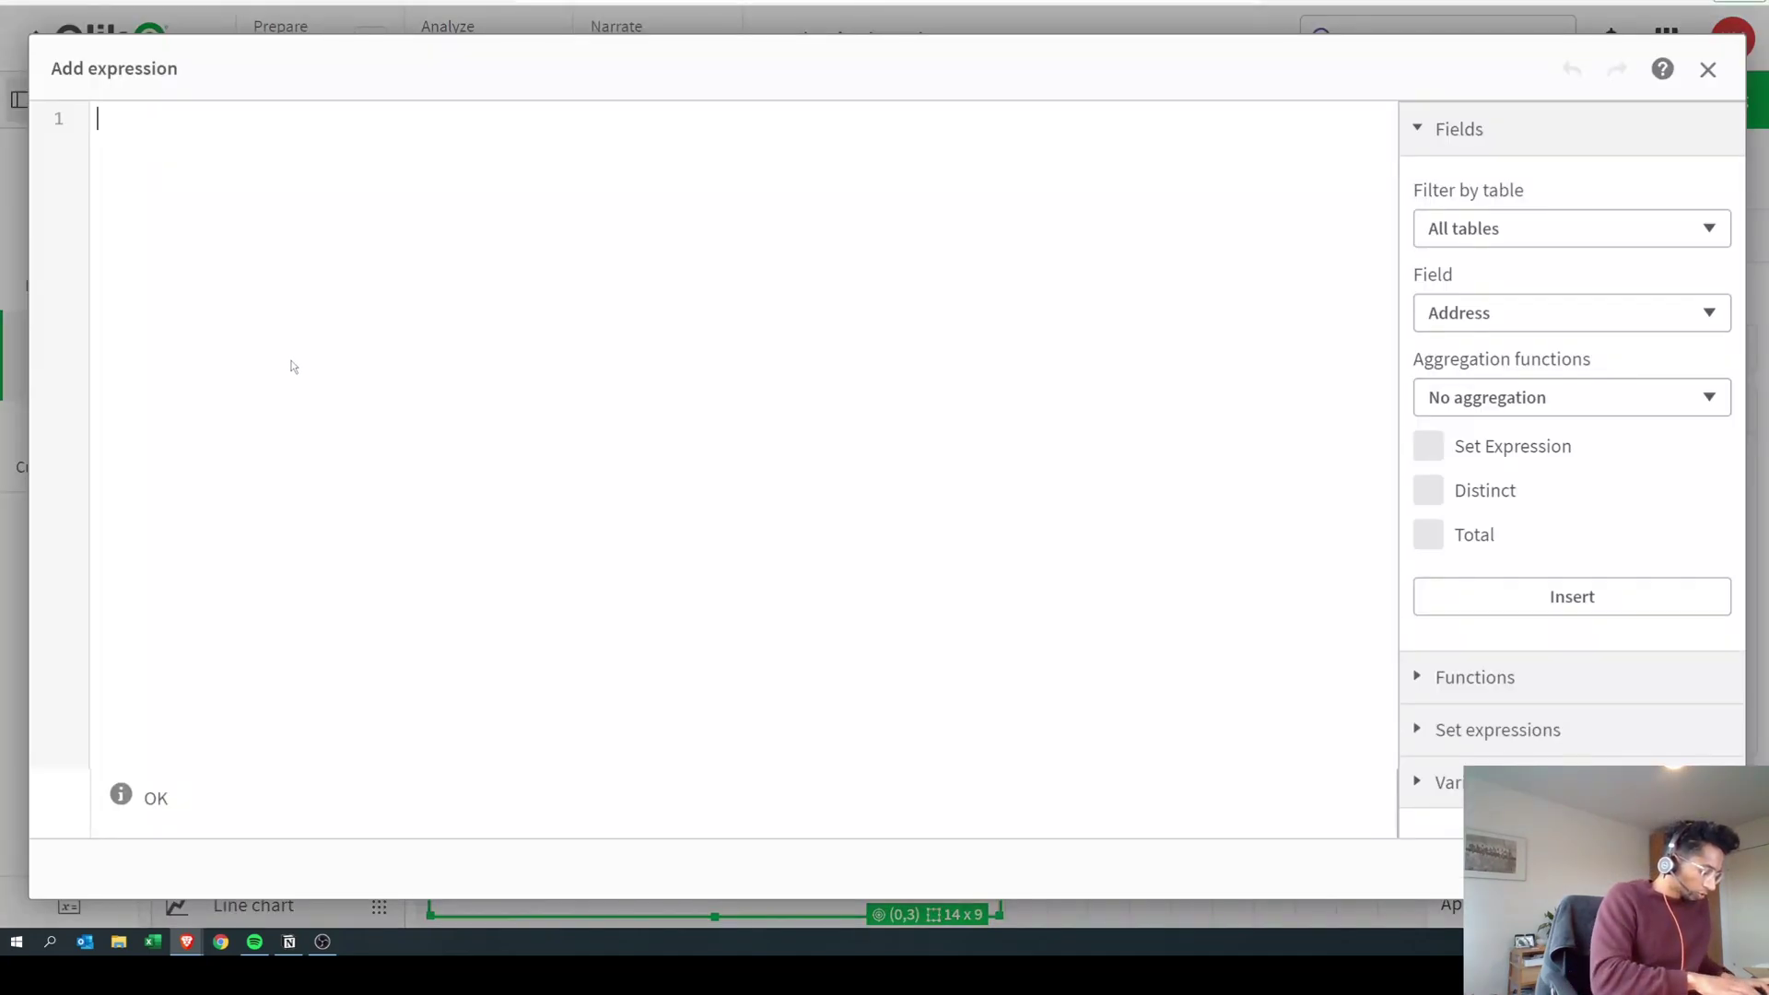
text(v)
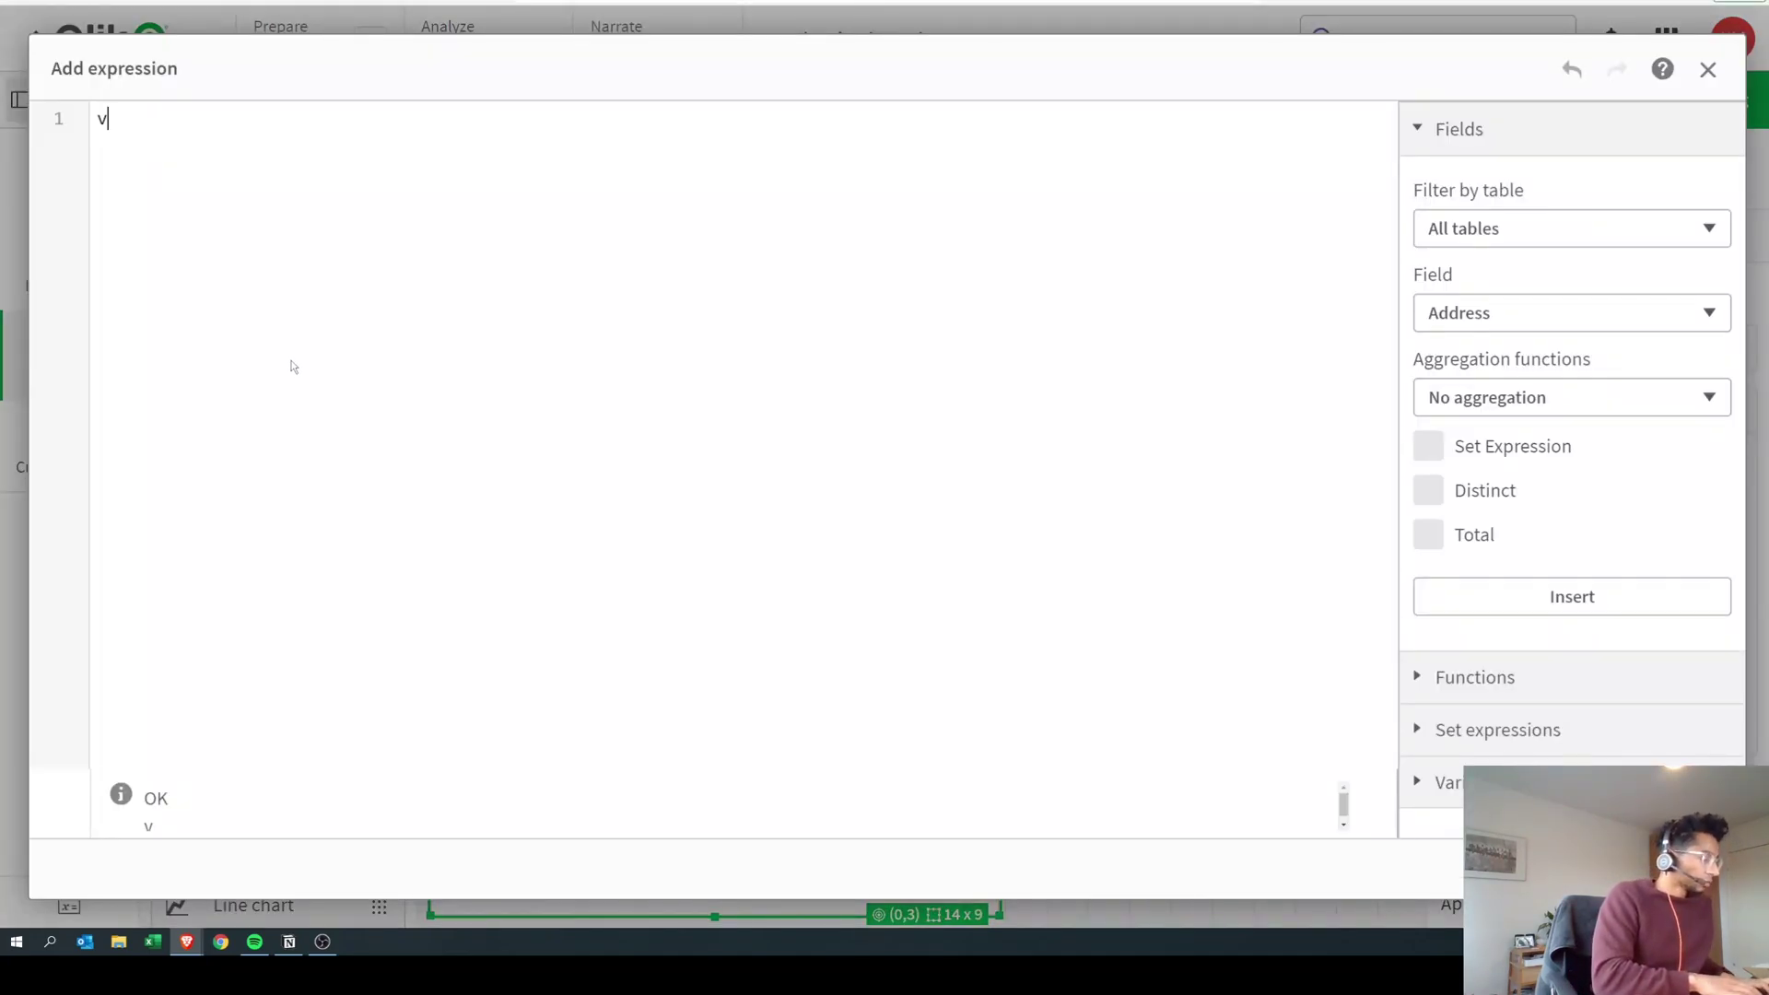
text(s)
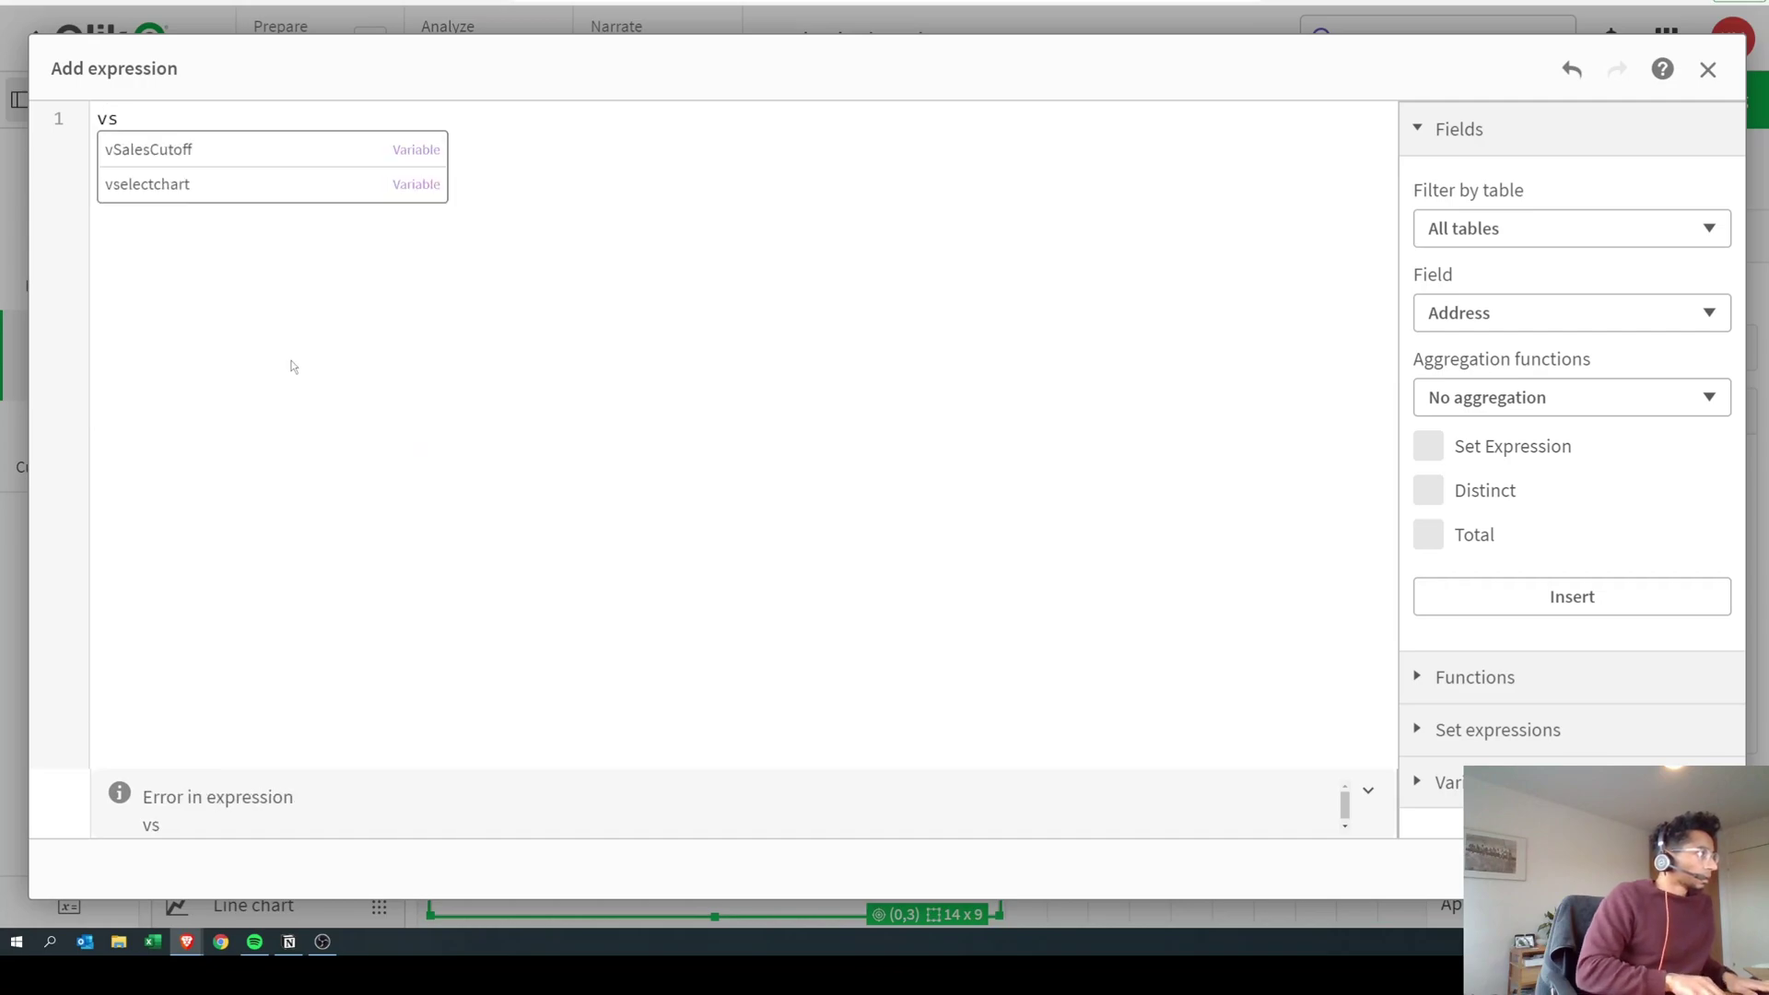
key(Down)
key(Return)
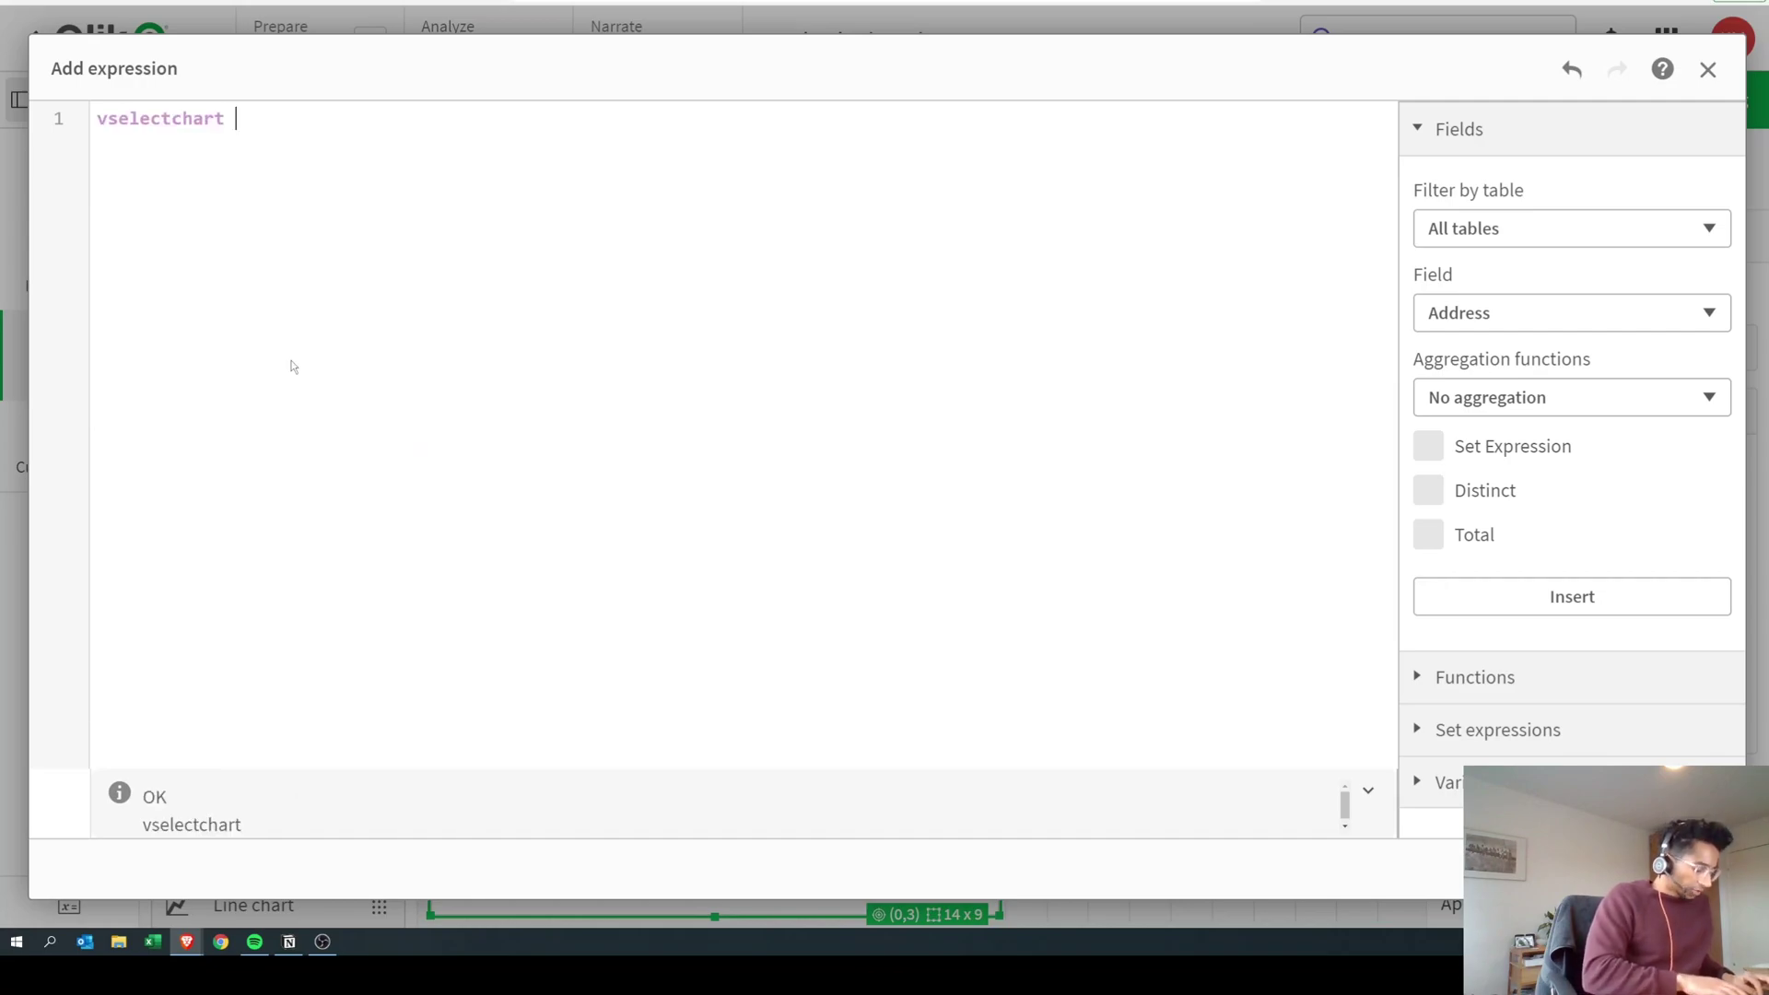
text(='year)
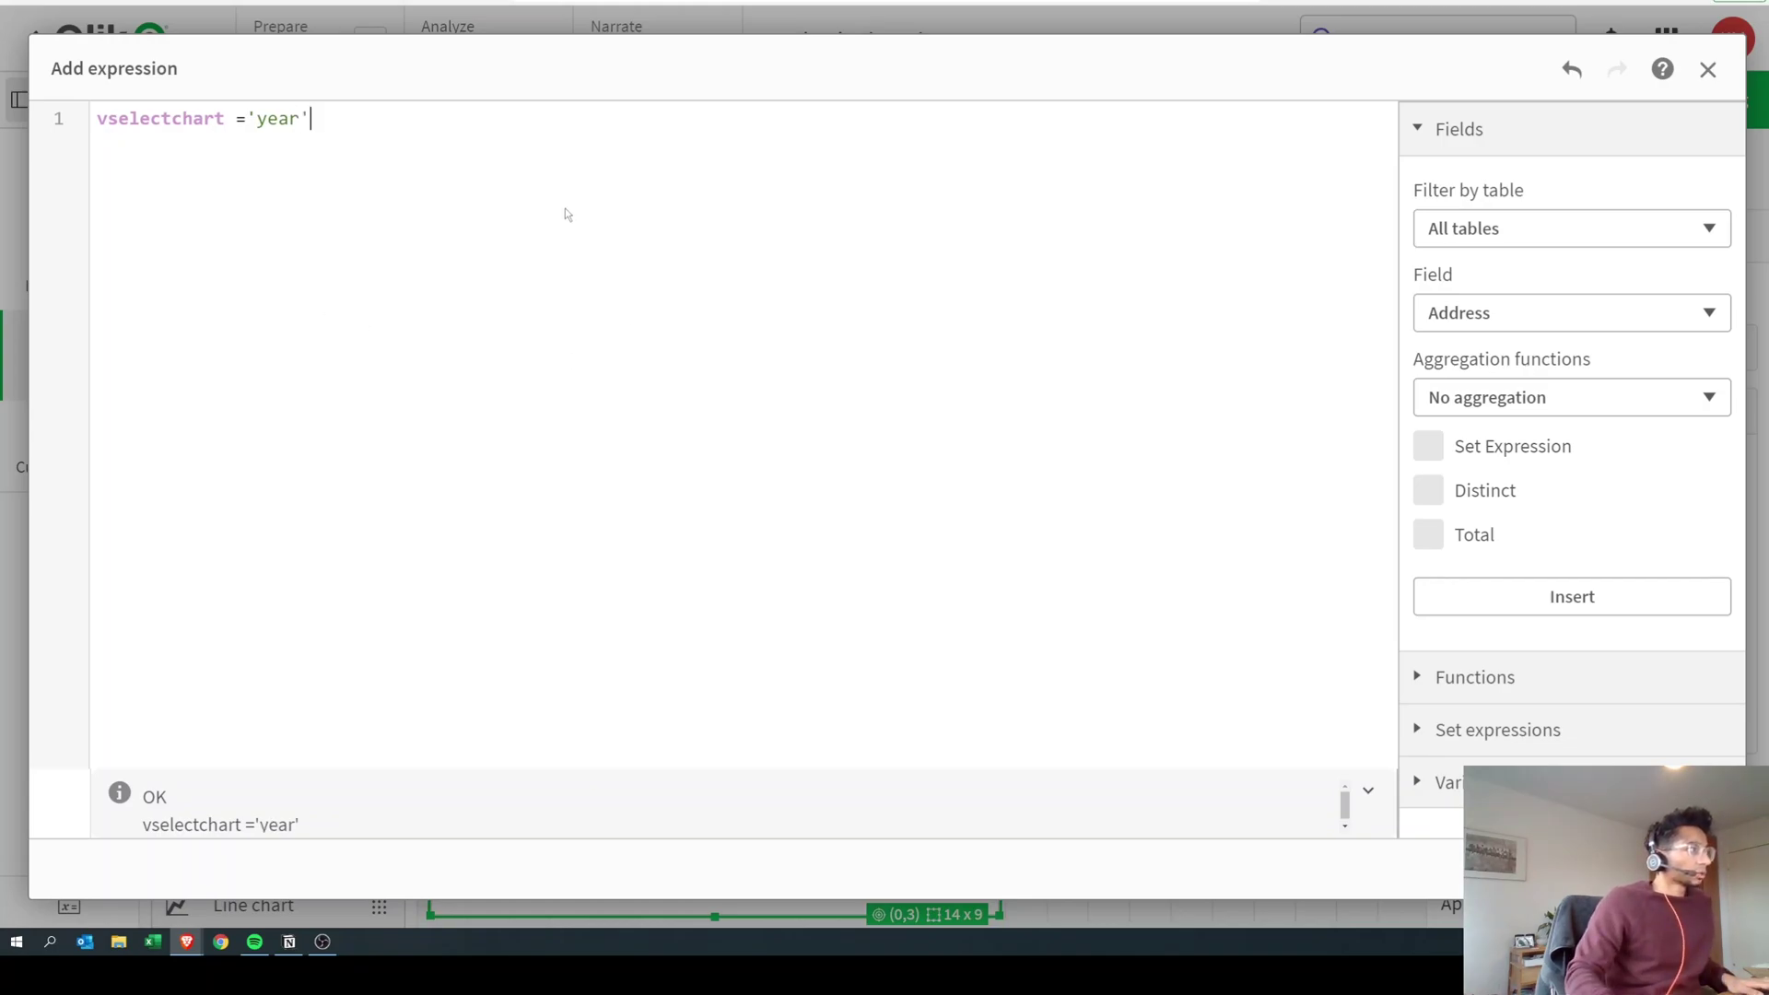
click(1691, 869)
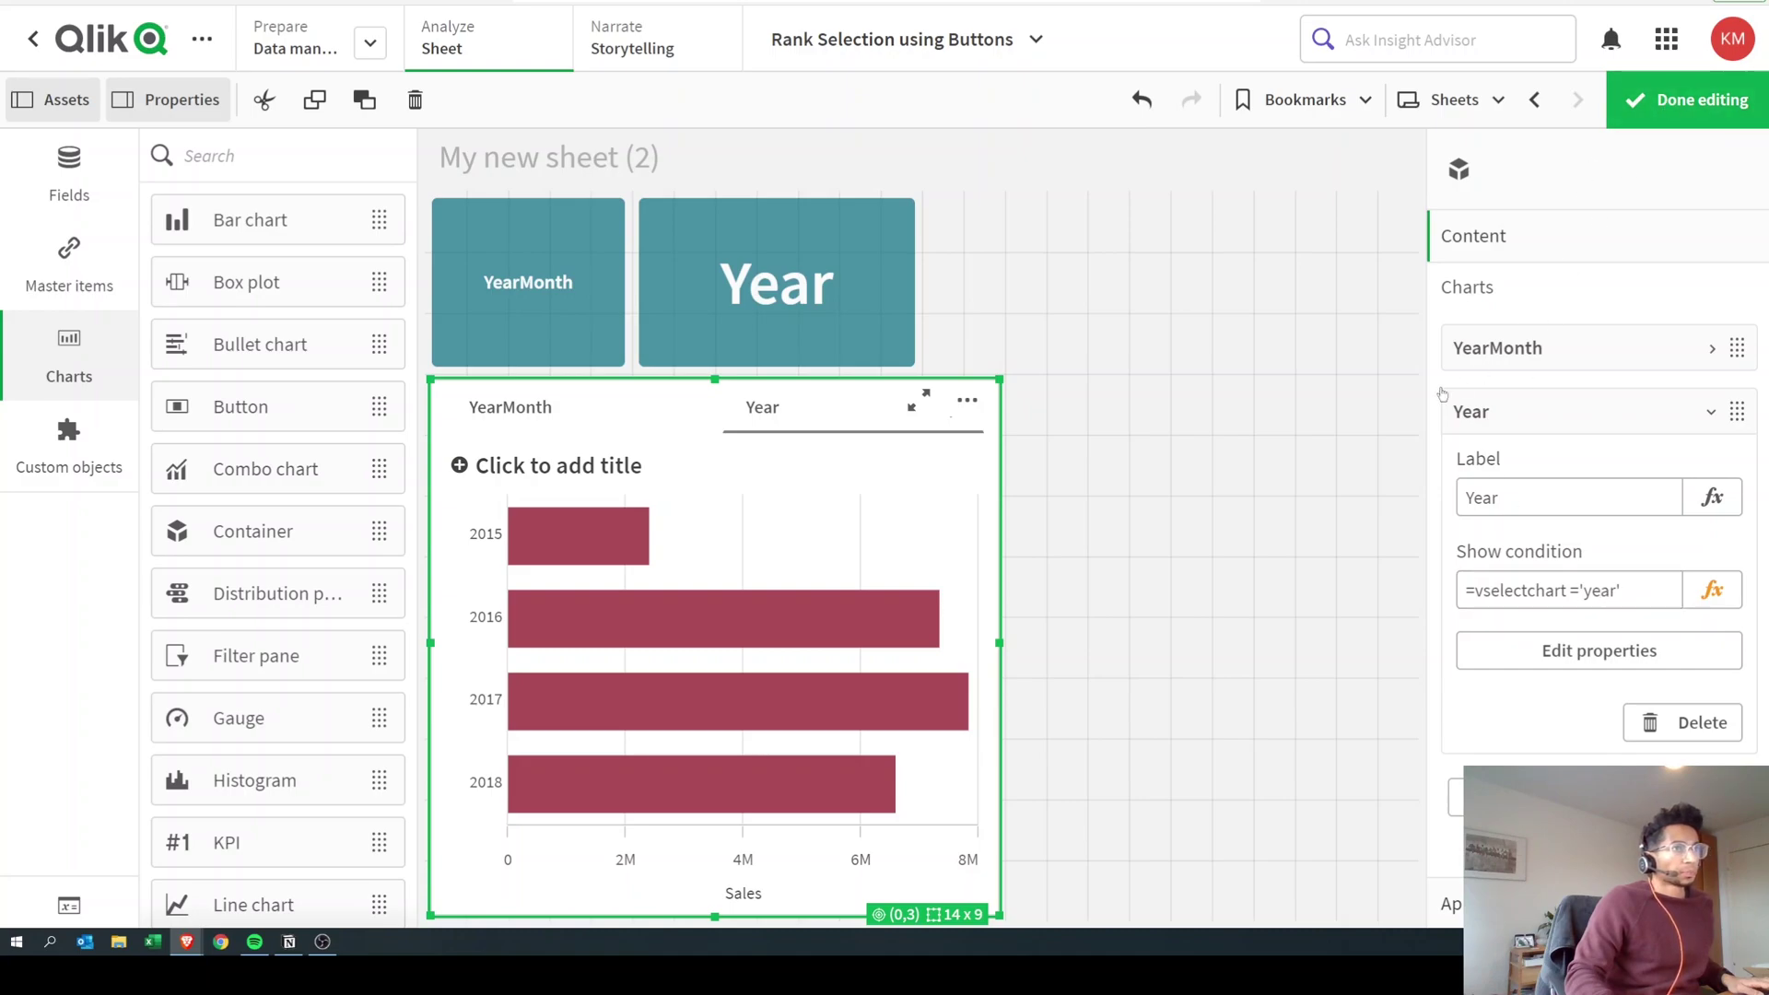
Exit editing, press the Year button to confirm only the Year chart shows, then resume editing
click(1669, 101)
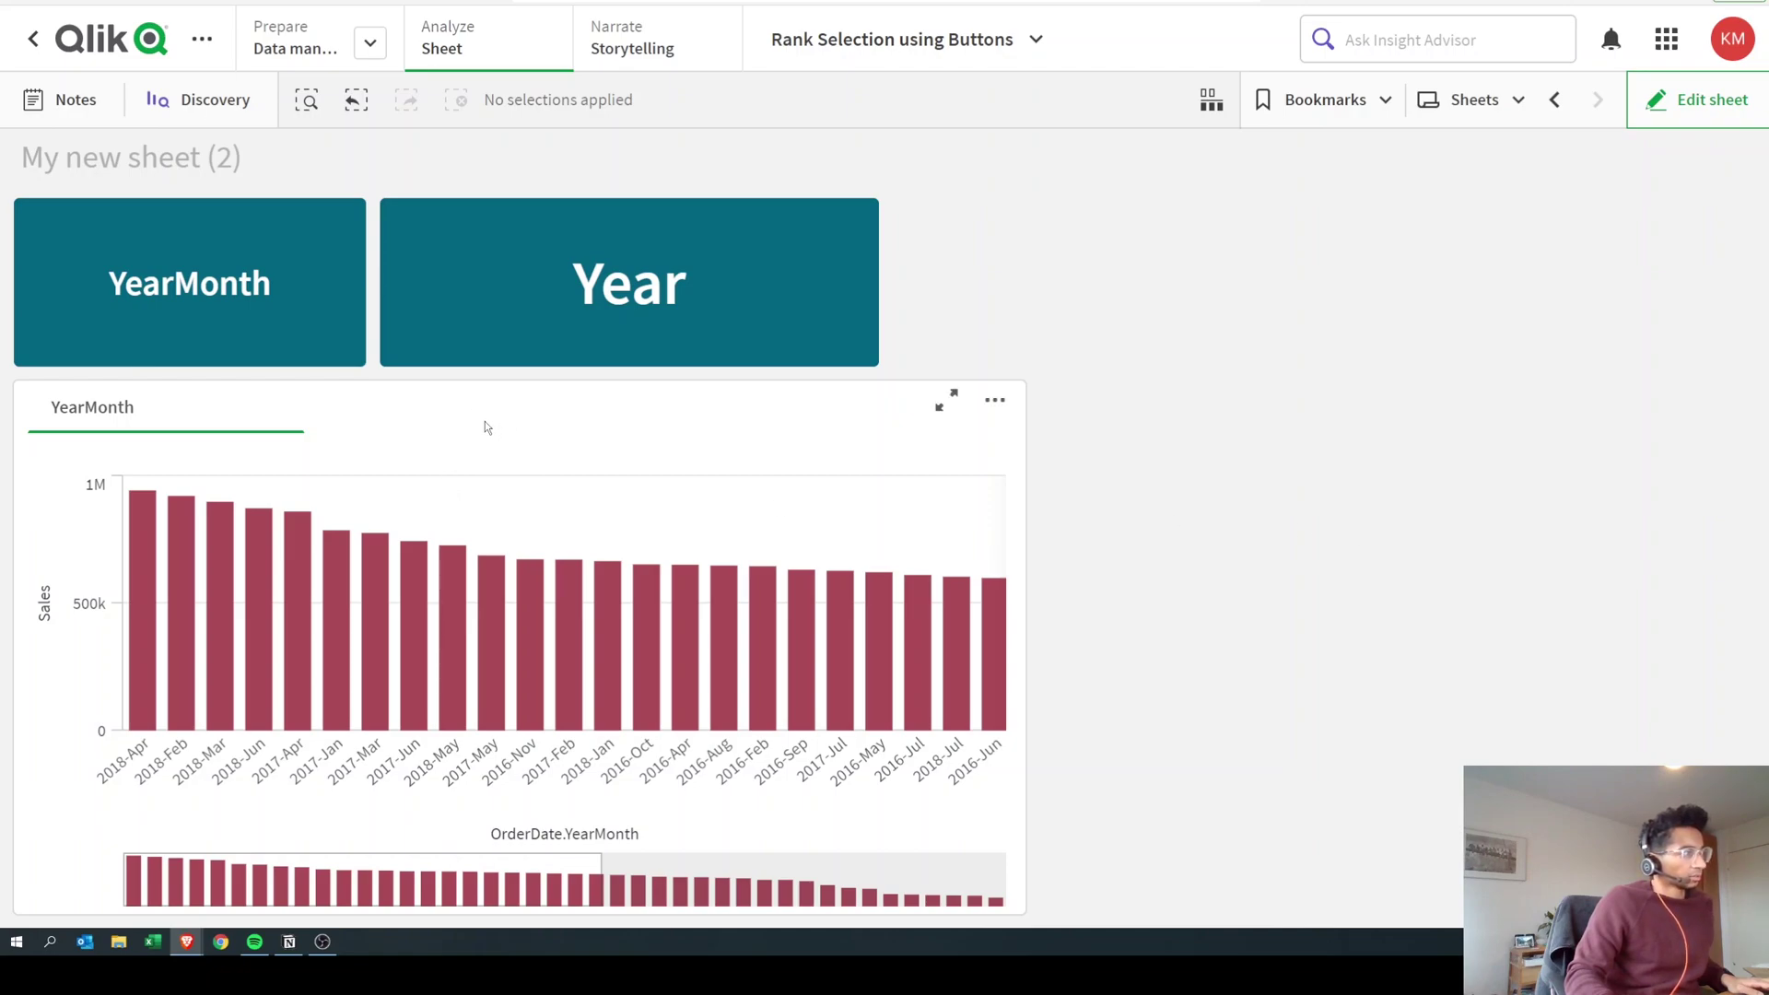
click(608, 293)
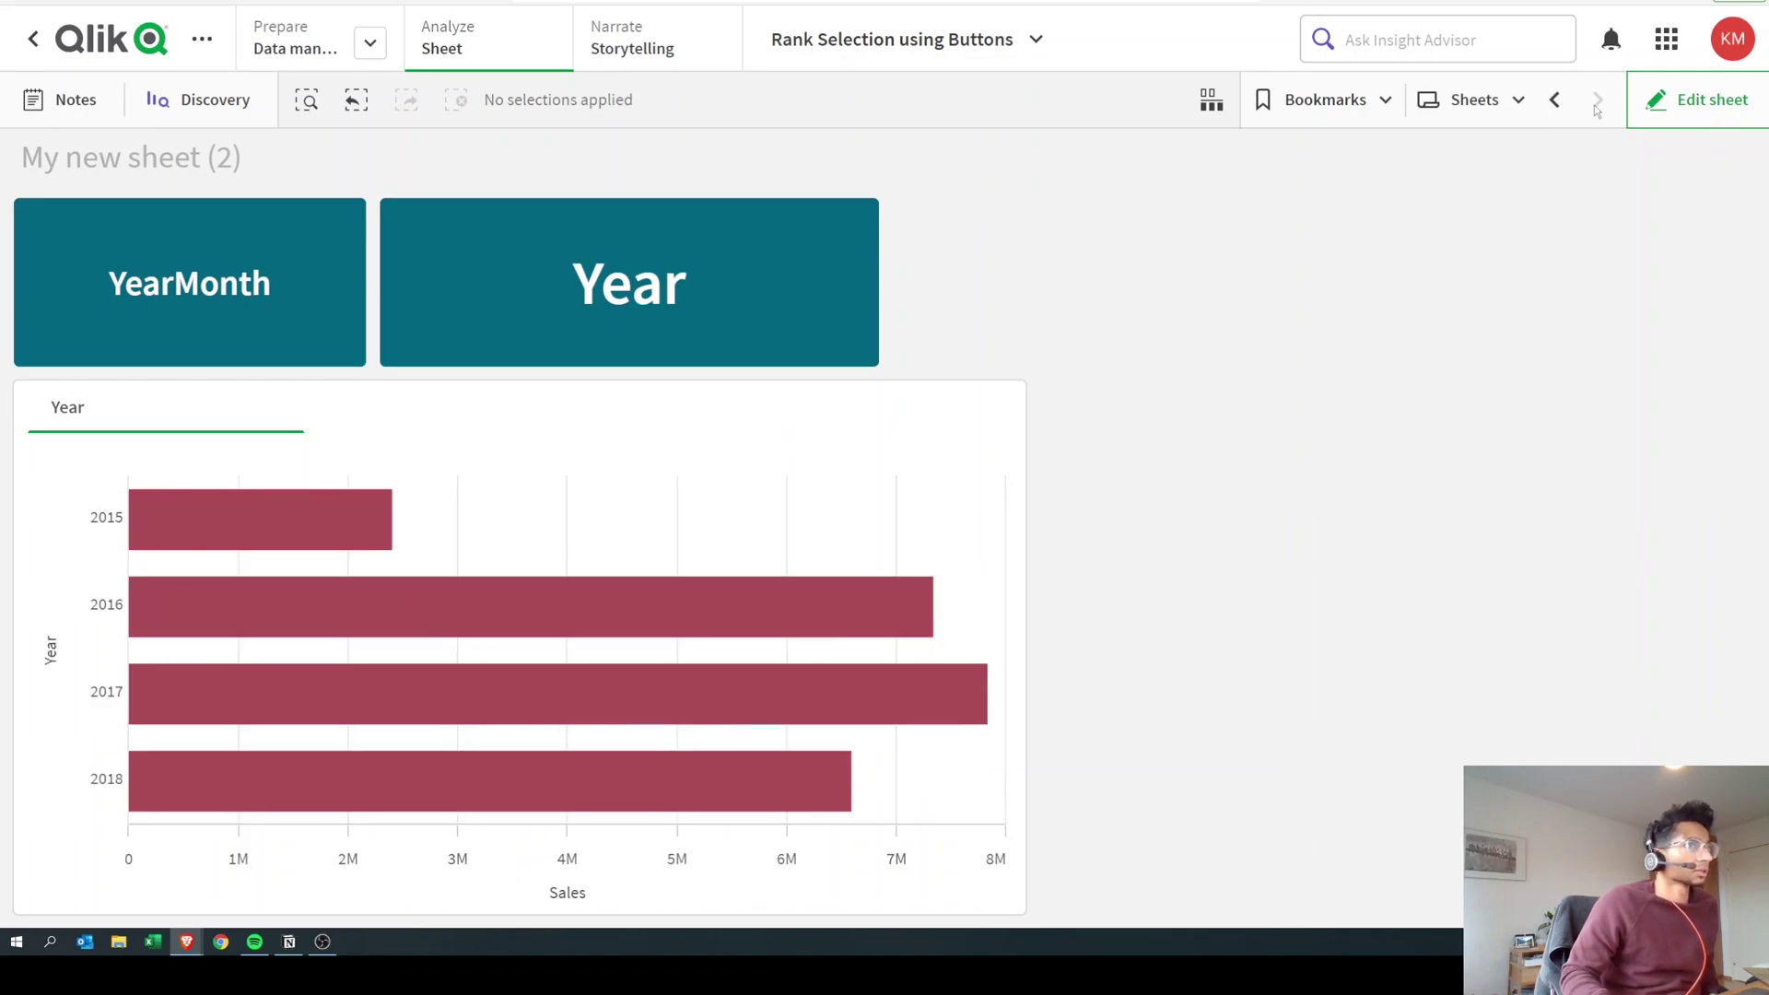
click(1645, 105)
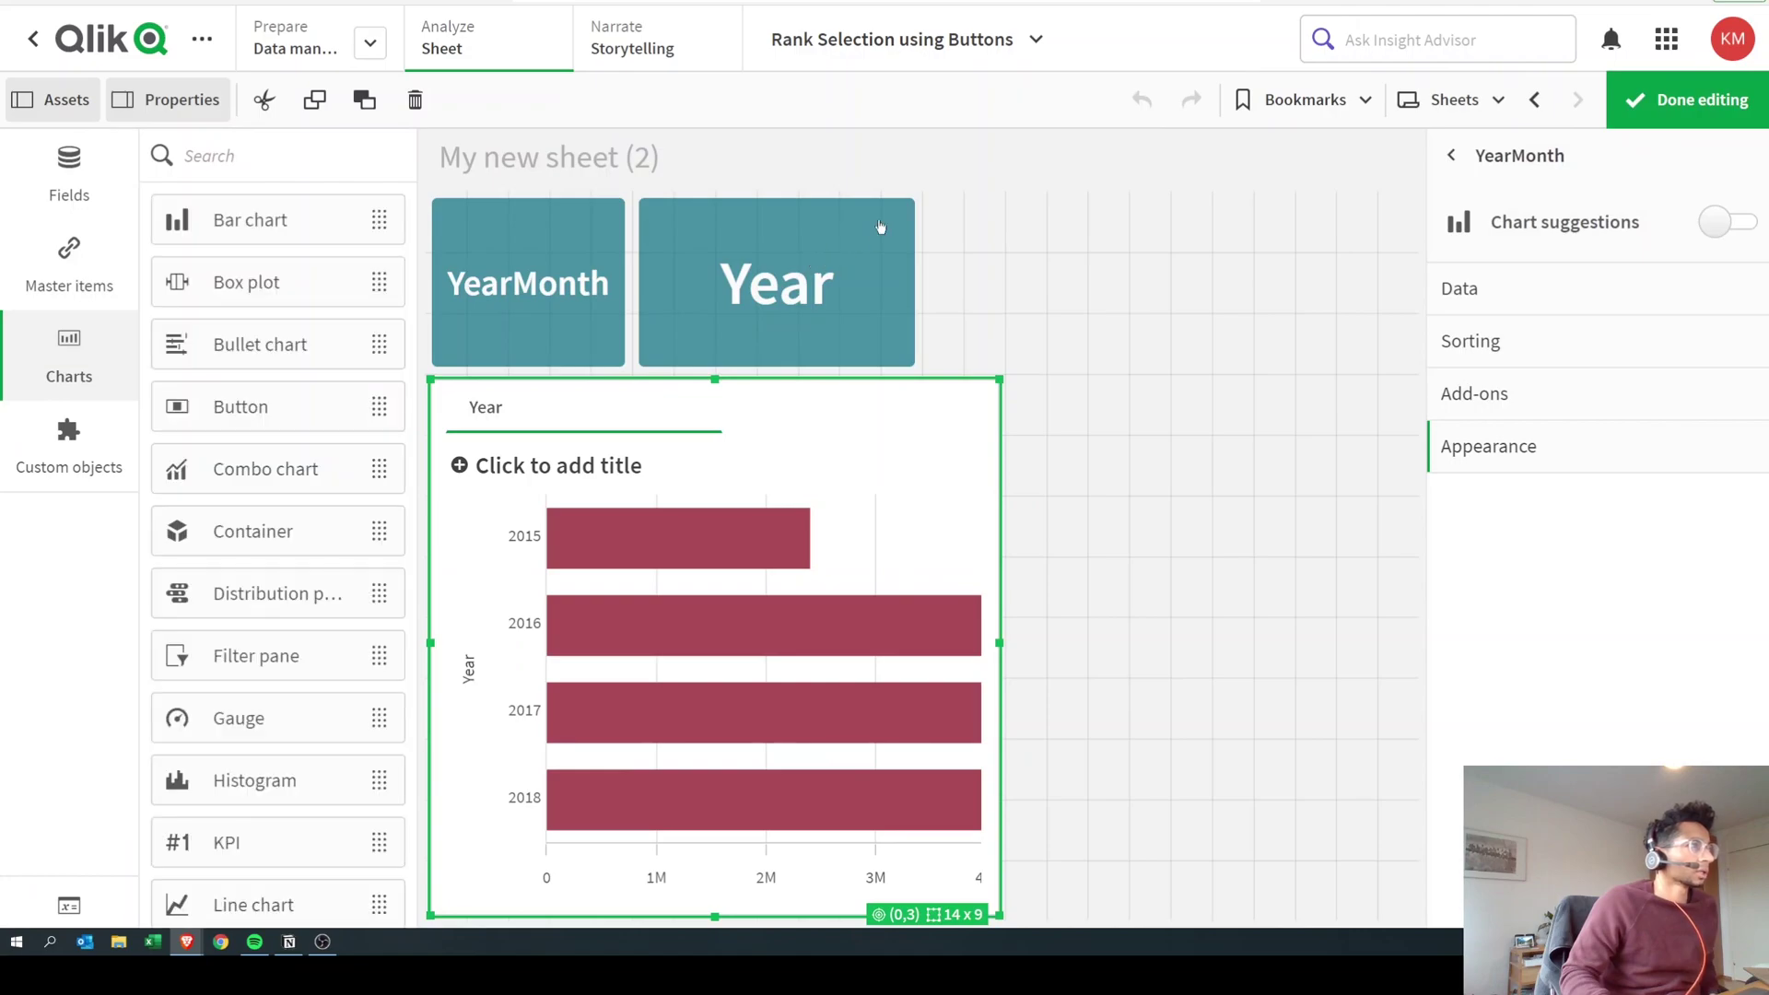
Resize the Year and YearMonth buttons into small, equal tiles side by side above the container
click(912, 203)
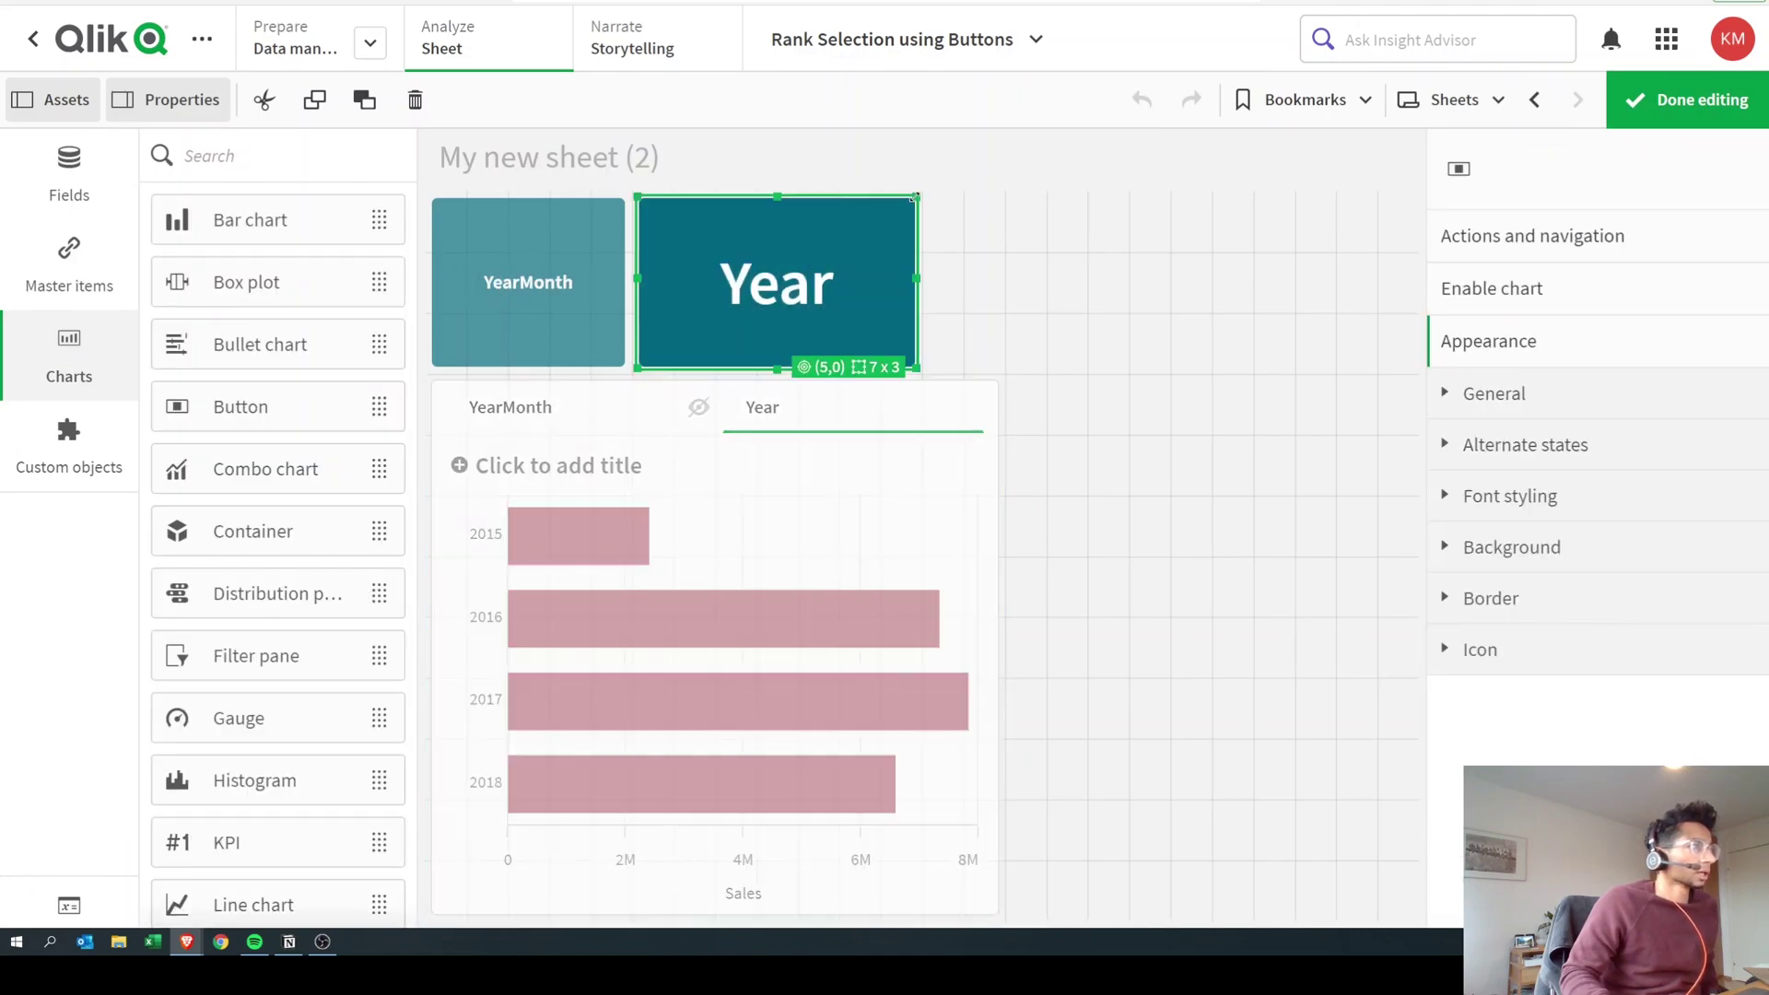
drag(915, 200, 770, 327)
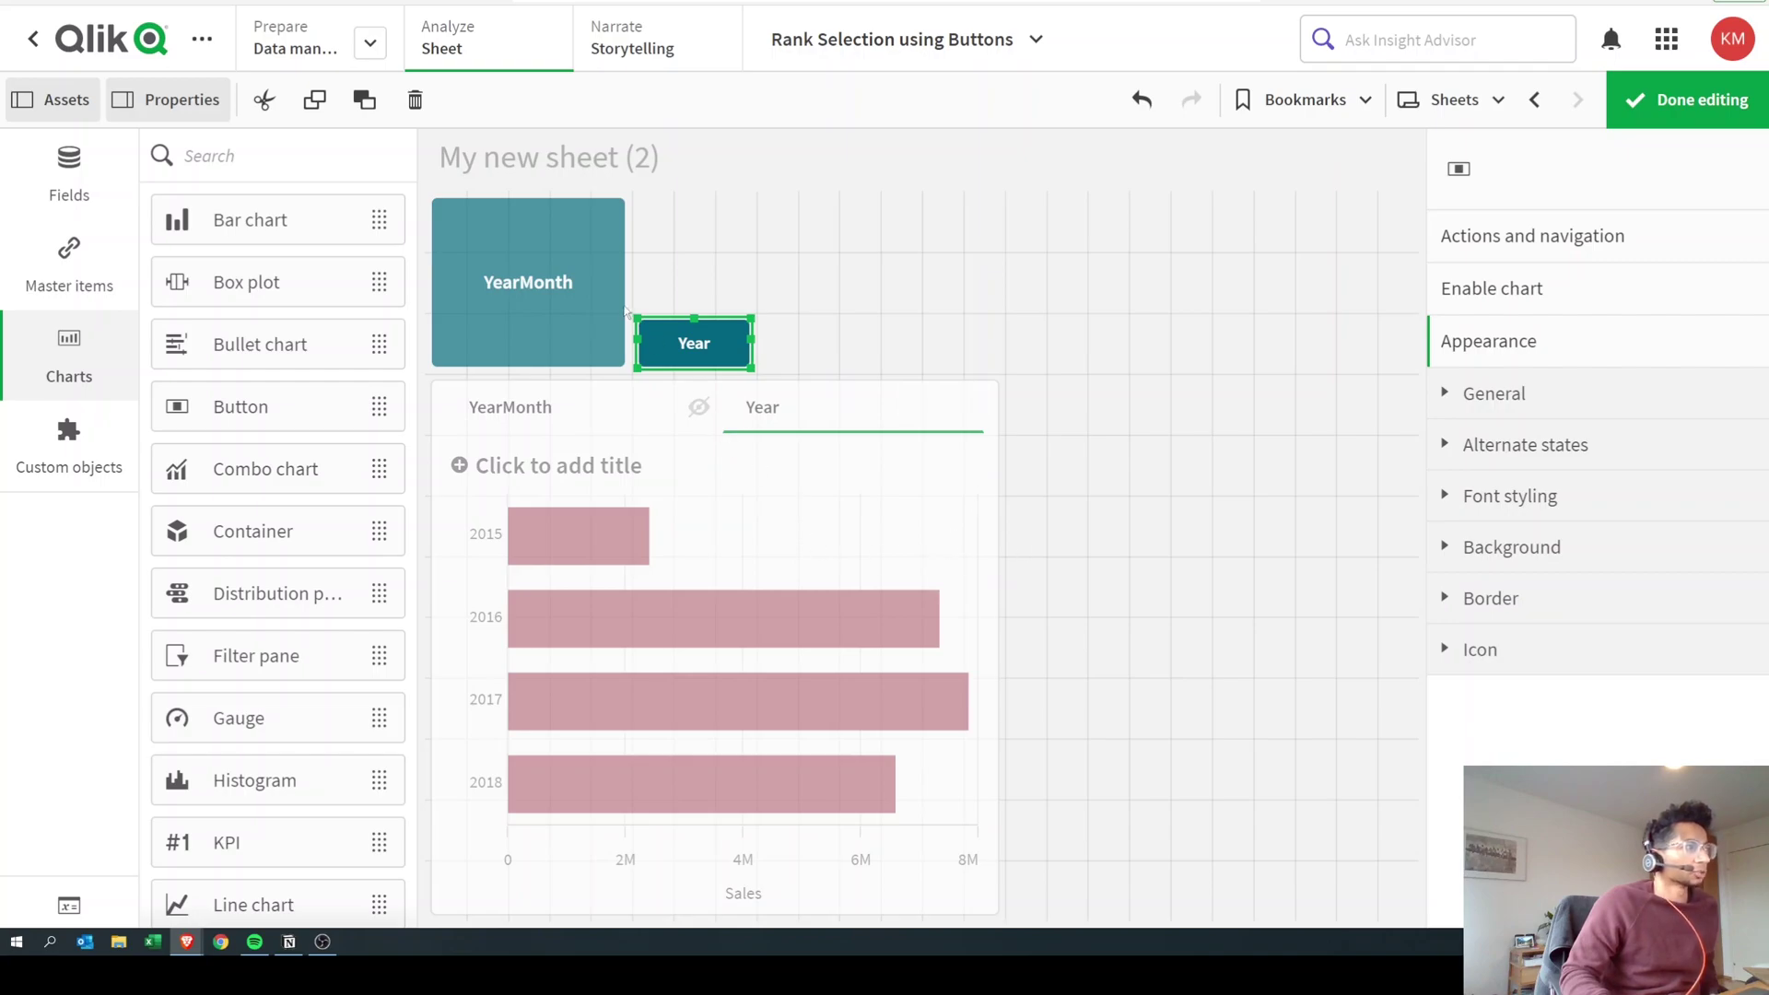
click(603, 240)
drag(624, 200, 545, 324)
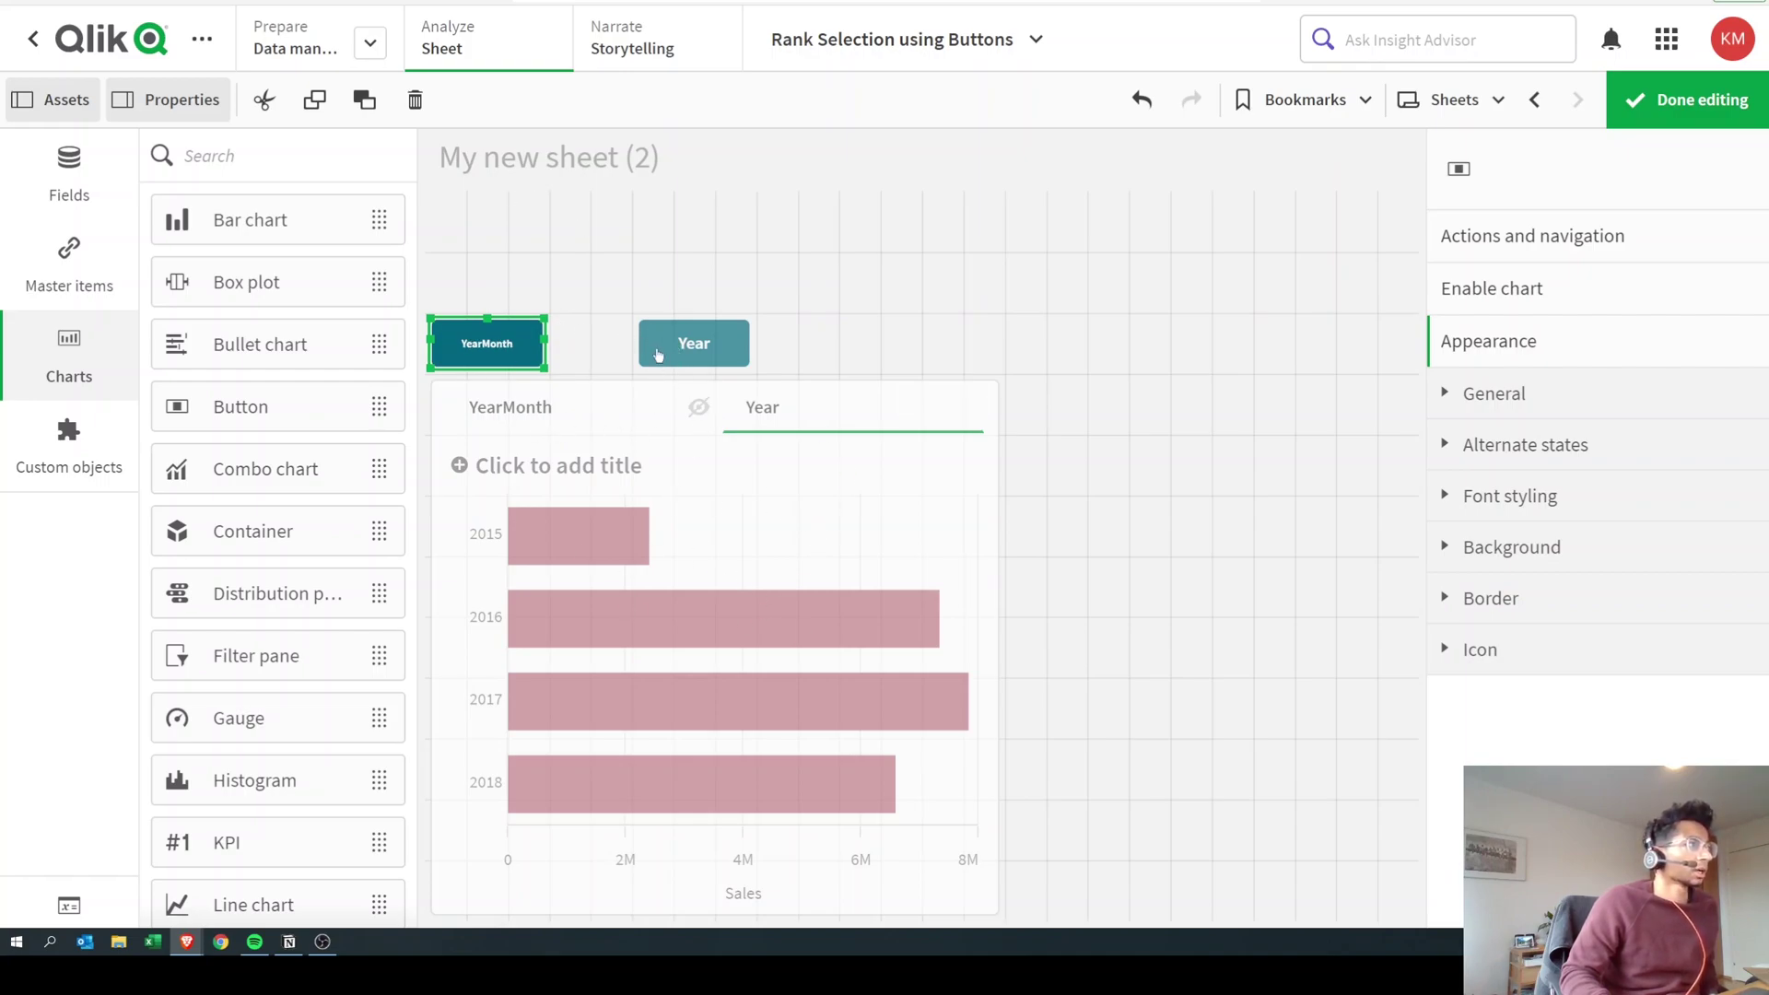
click(644, 327)
drag(619, 325, 591, 323)
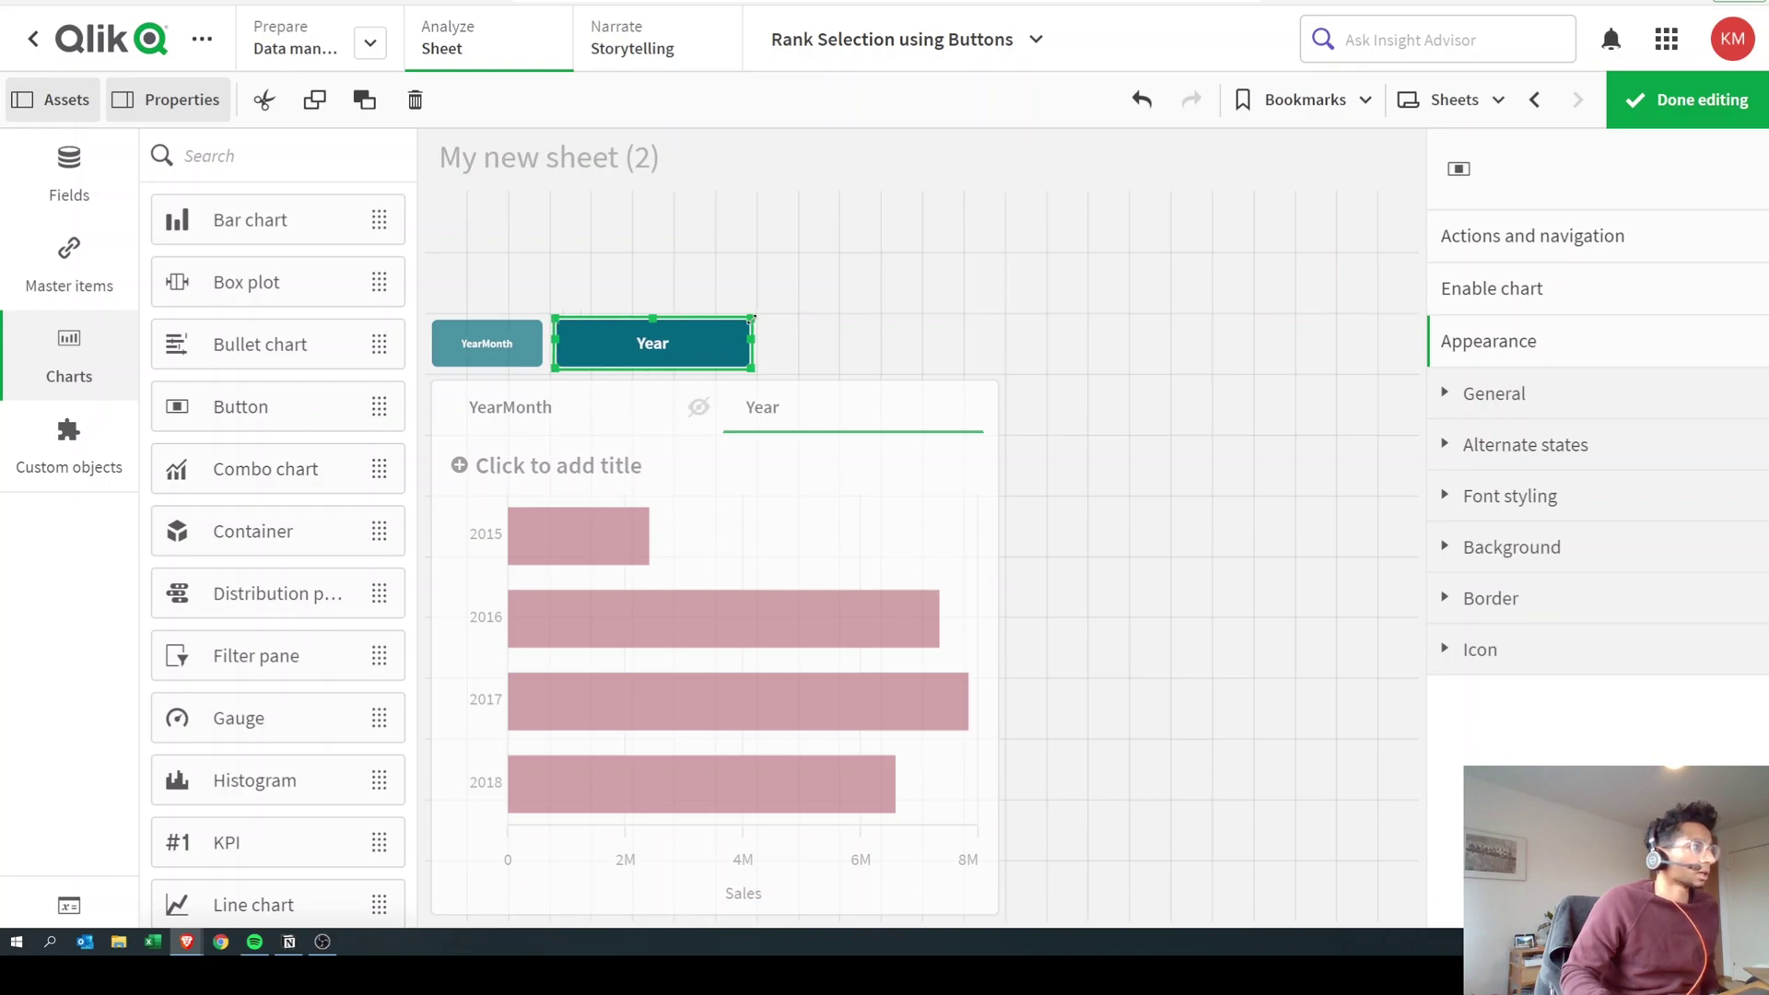
drag(751, 318, 669, 320)
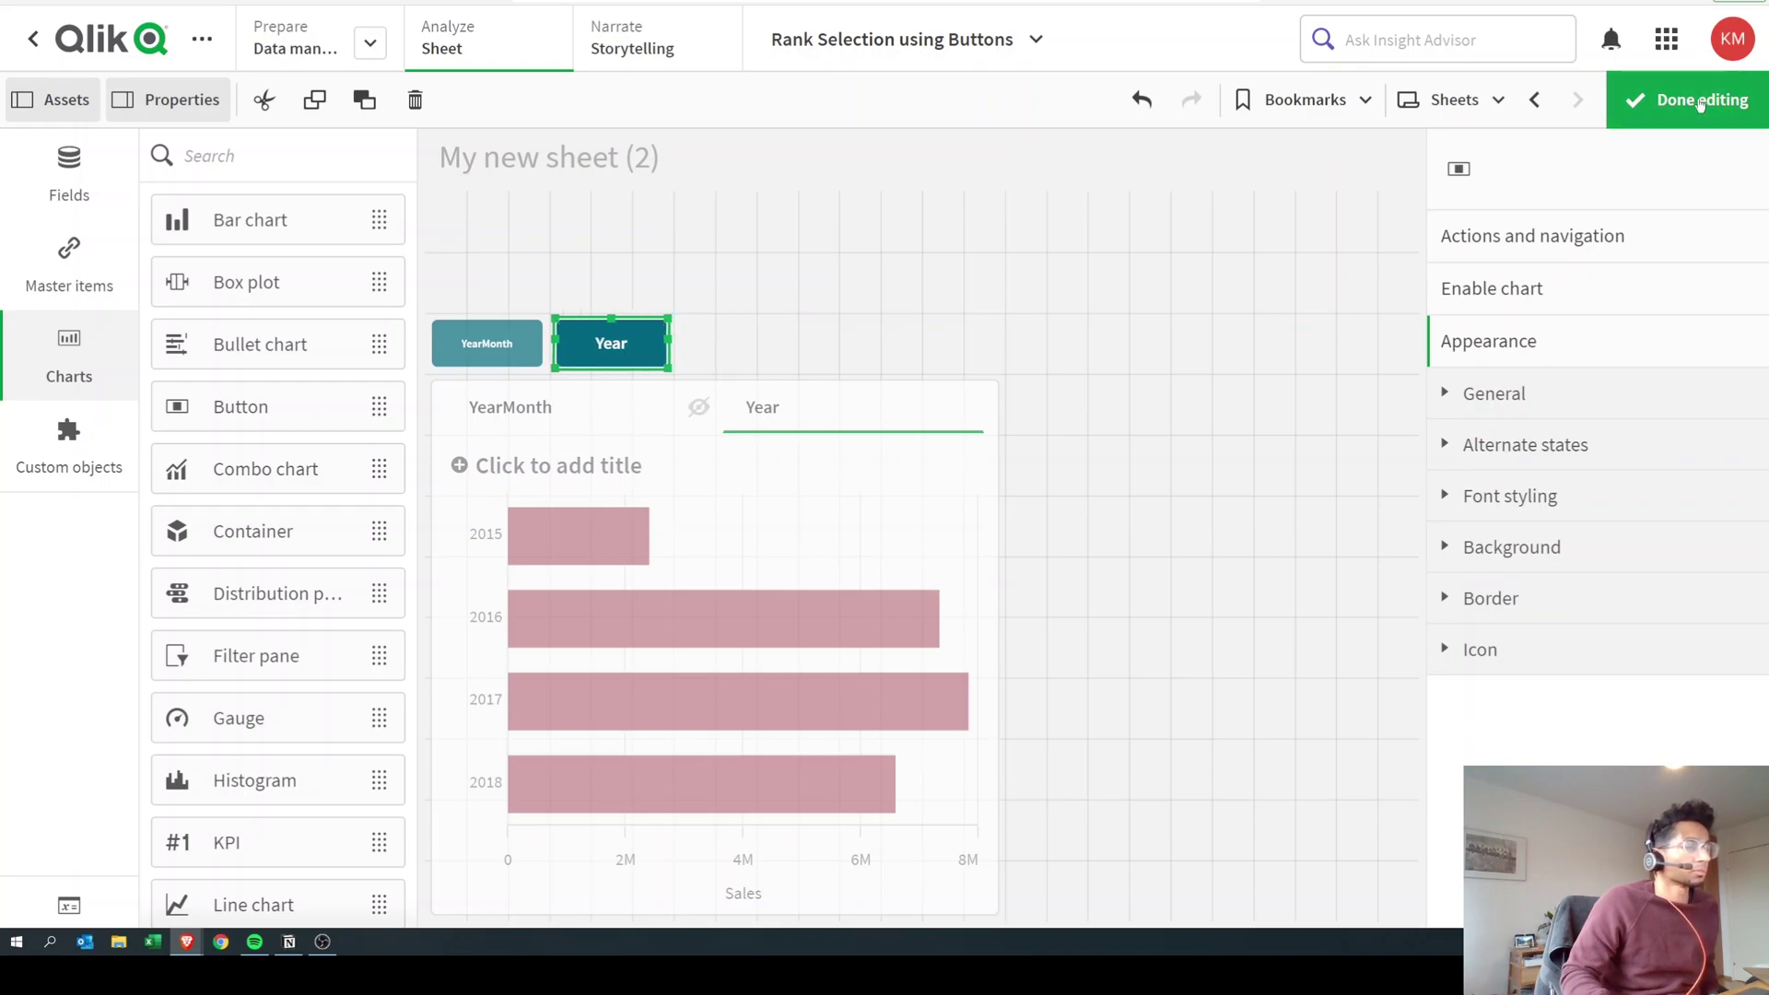
Leave editing and alternate the YearMonth and Year buttons to confirm the chart switches
click(1699, 101)
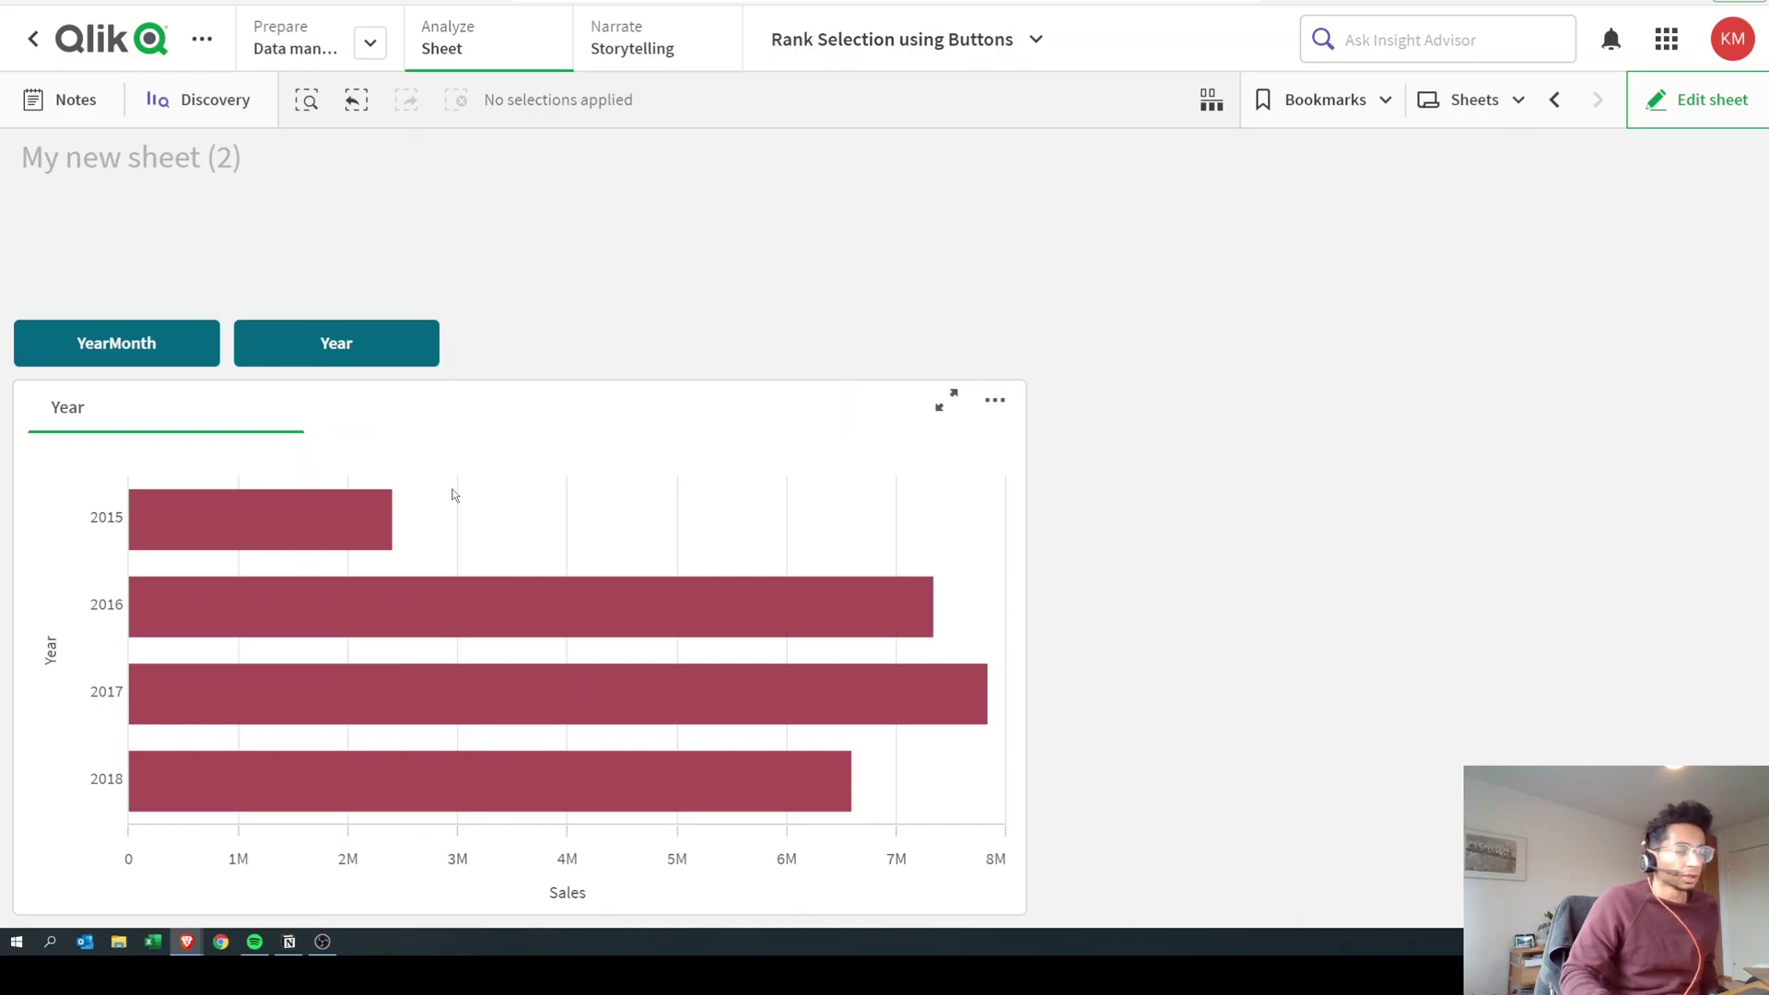
click(126, 355)
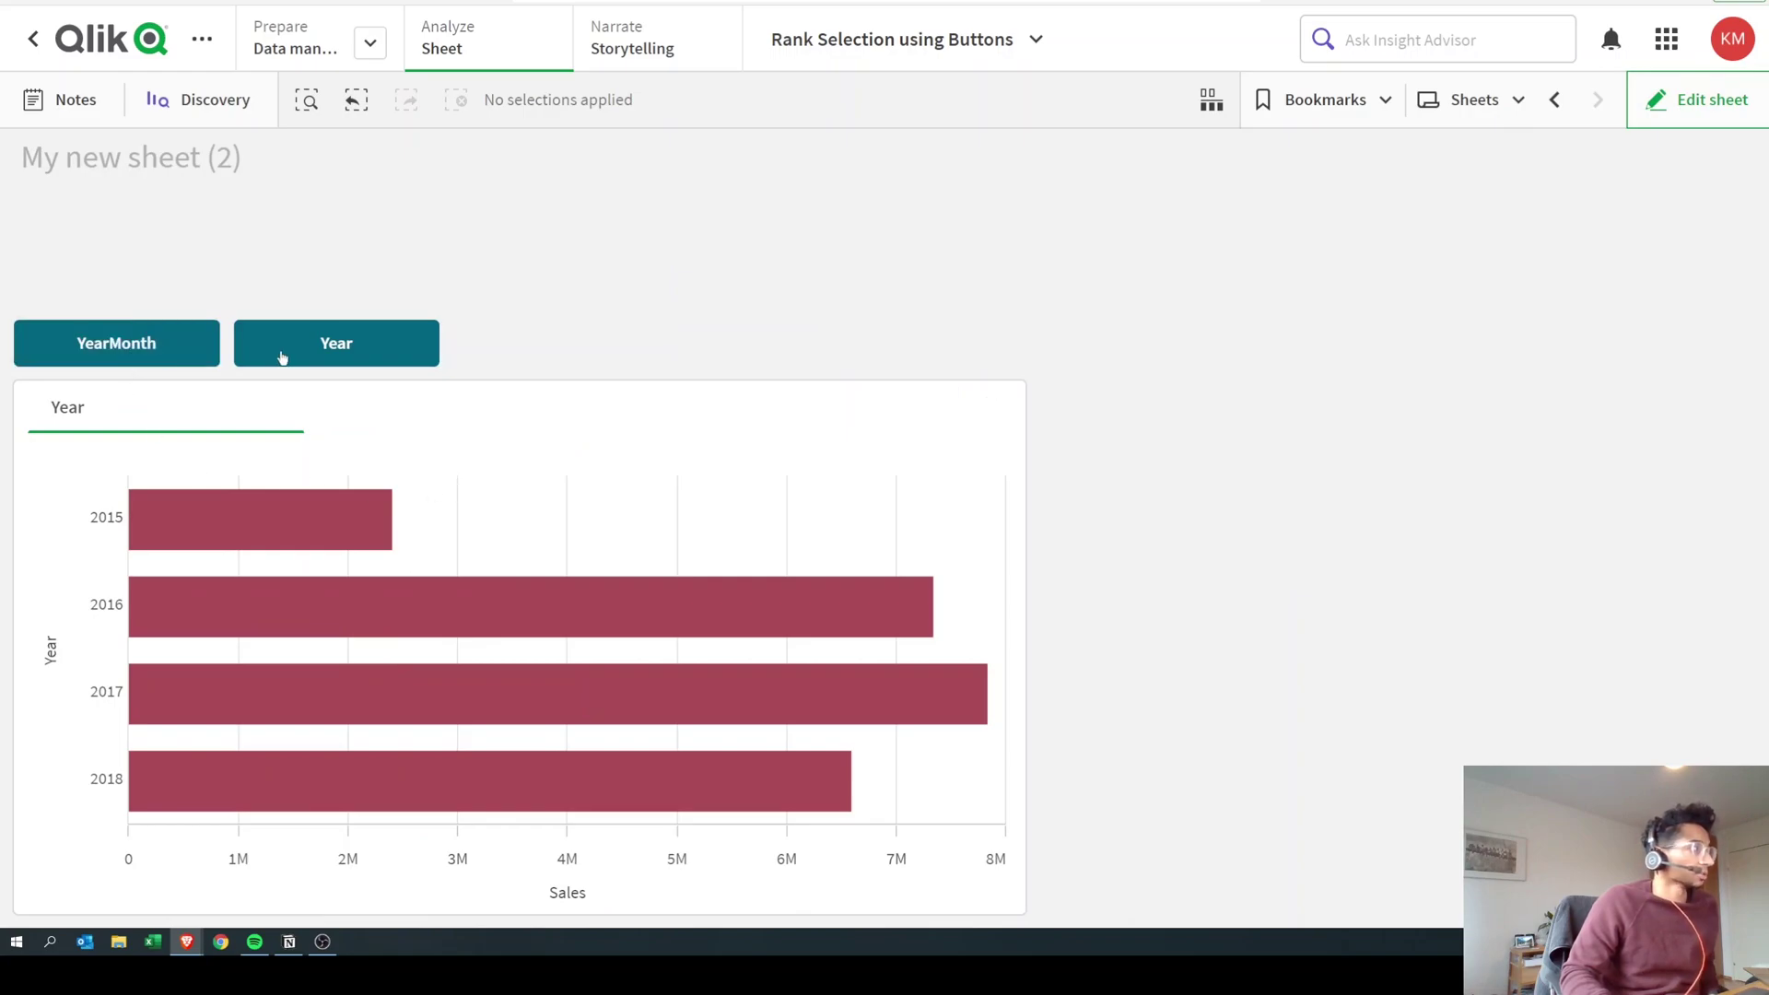
click(154, 357)
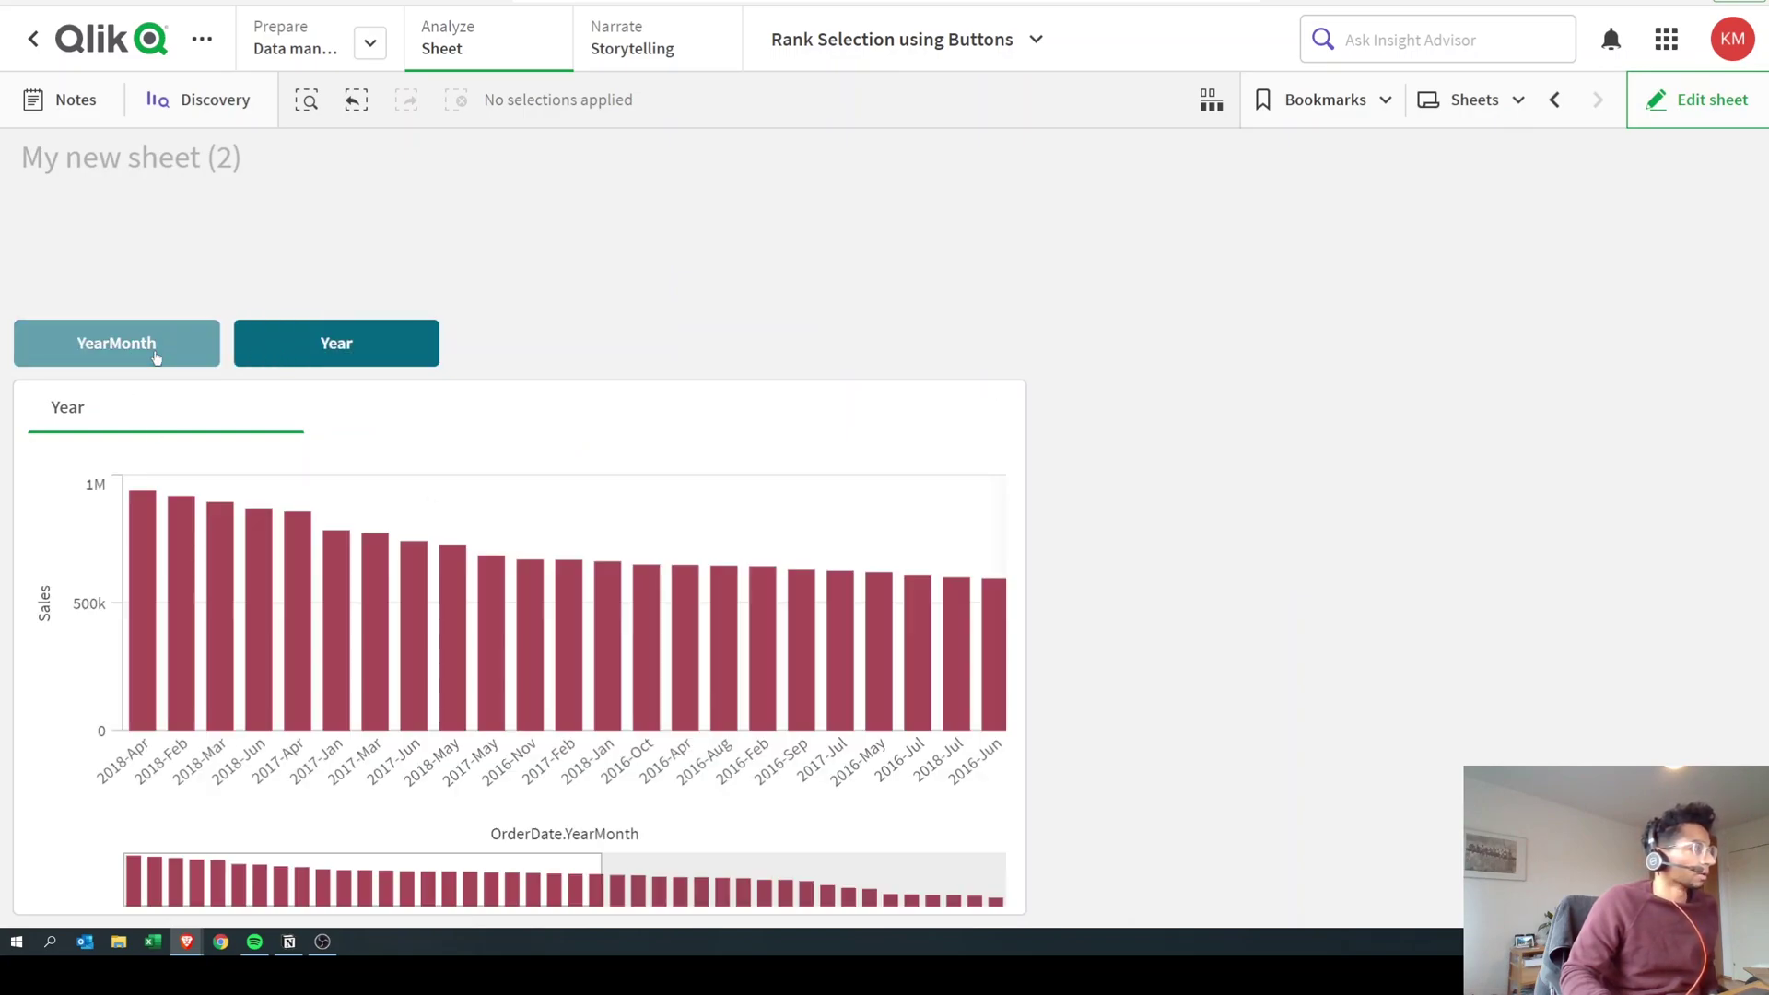
click(141, 357)
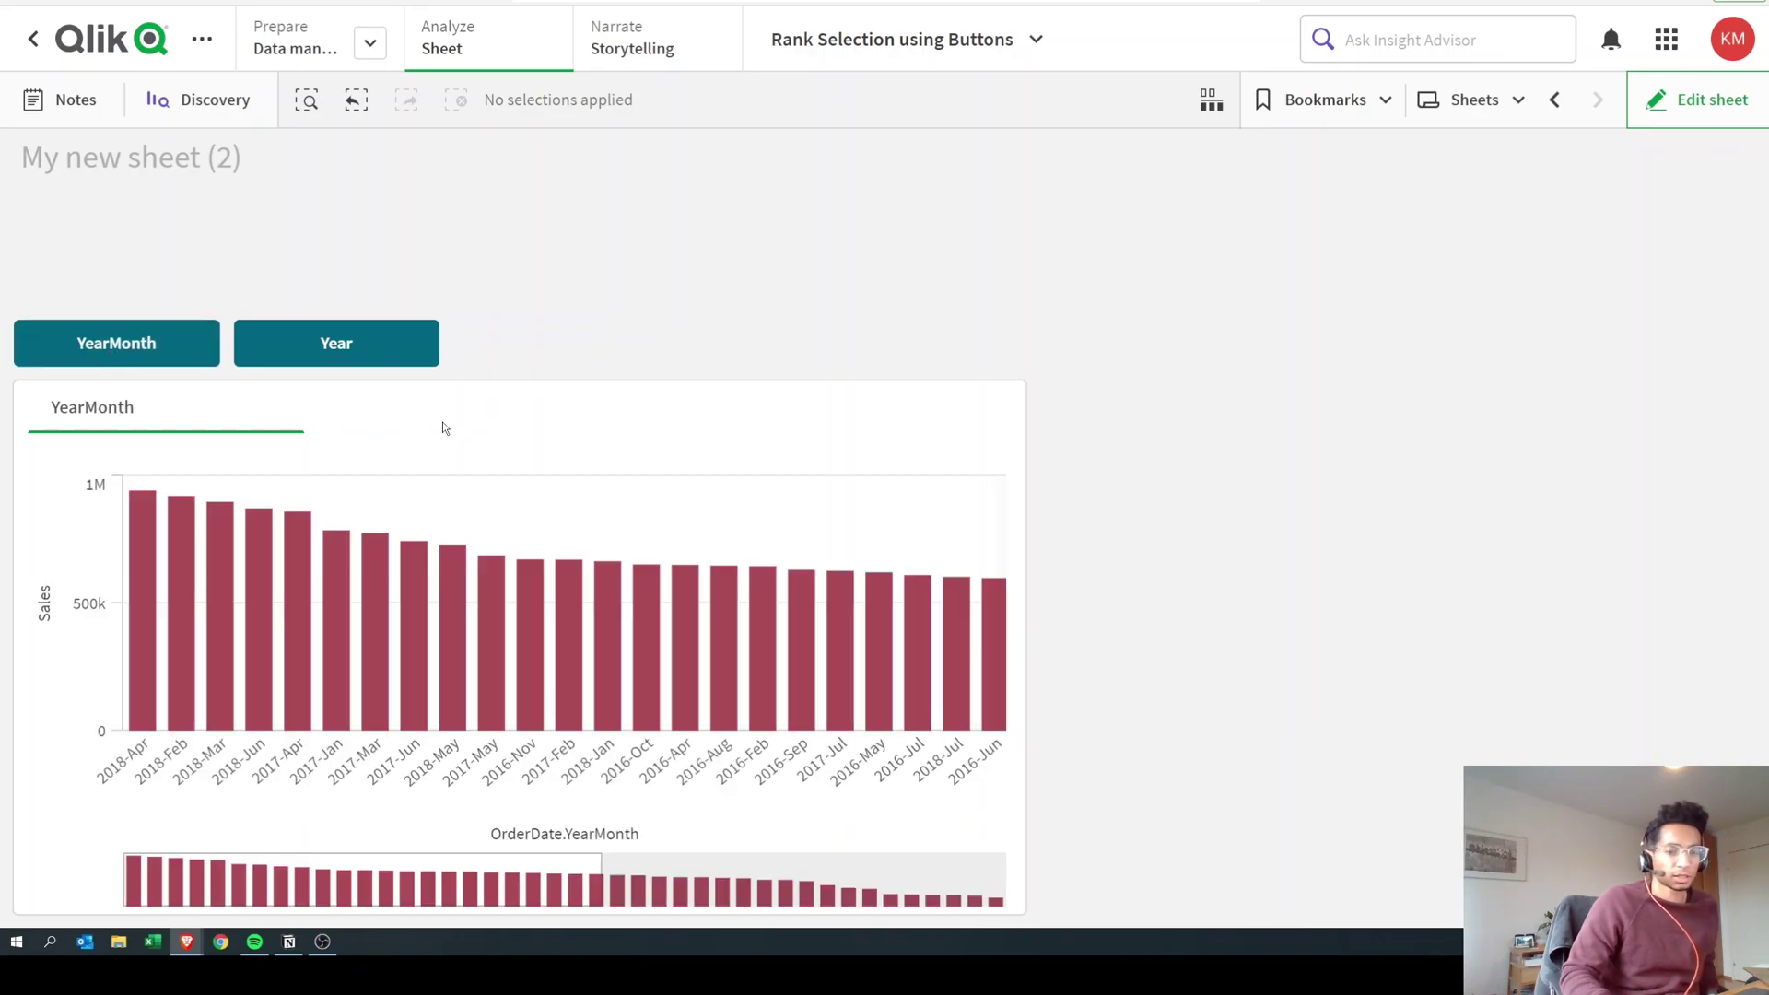
mouse_move(335, 787)
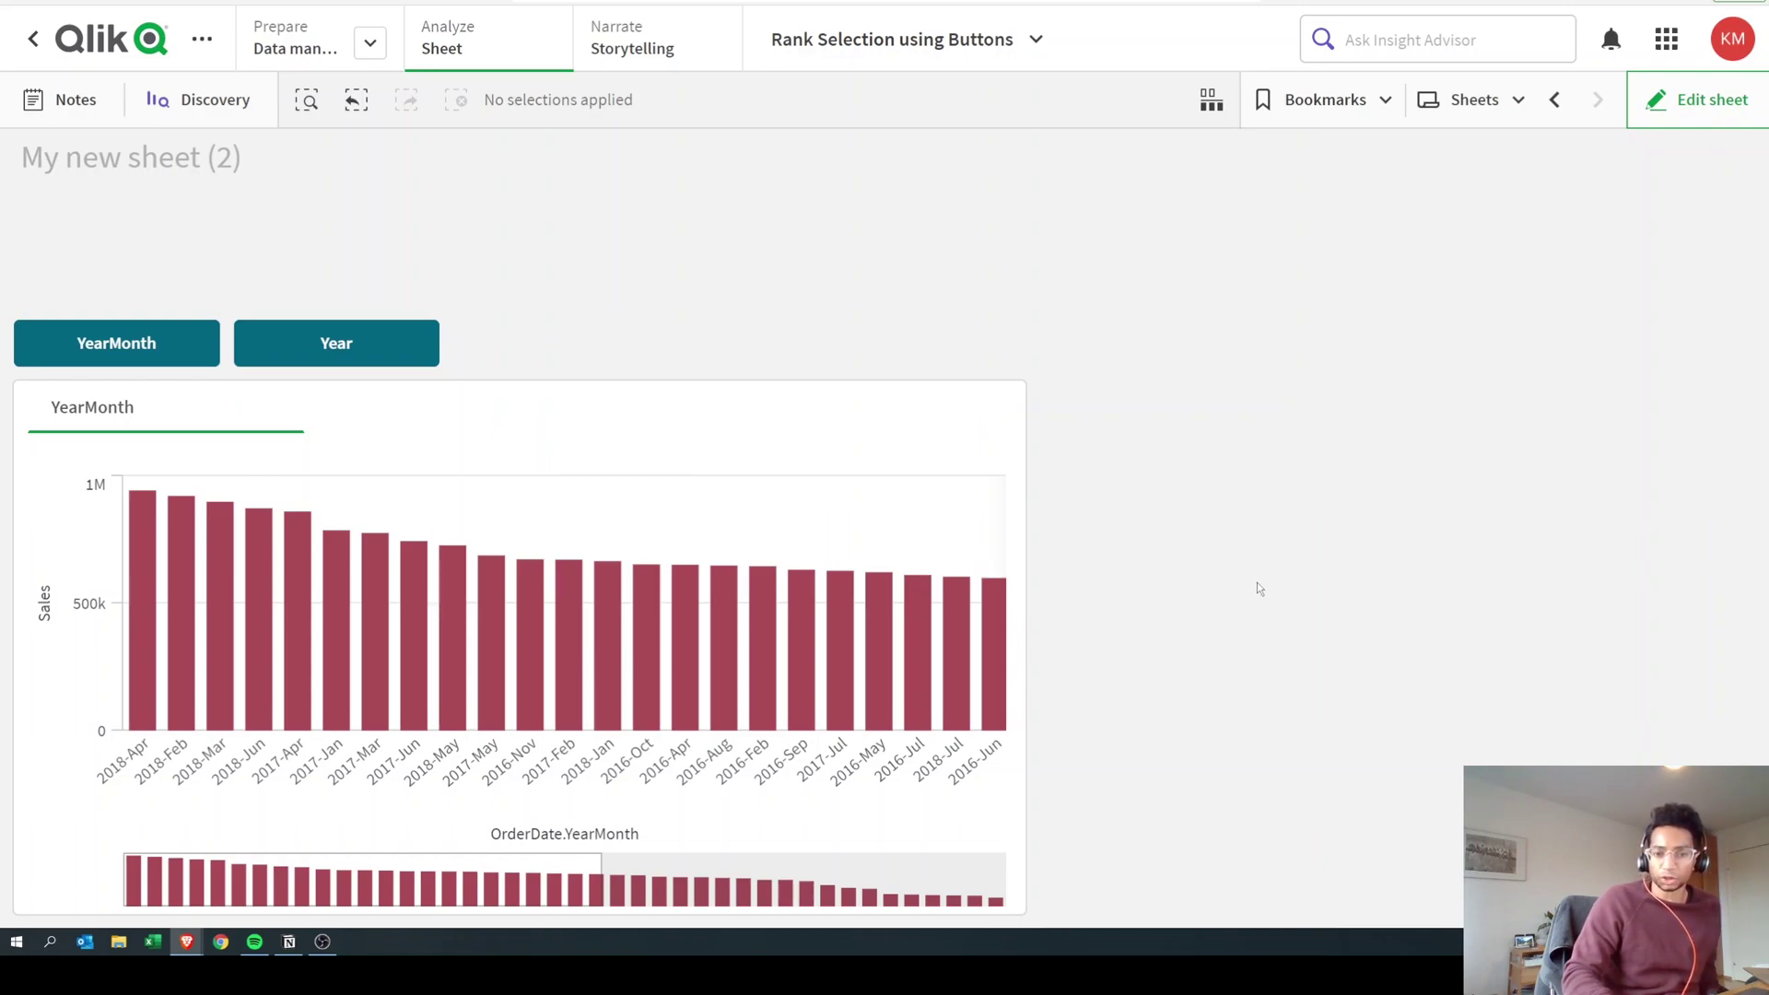
click(317, 359)
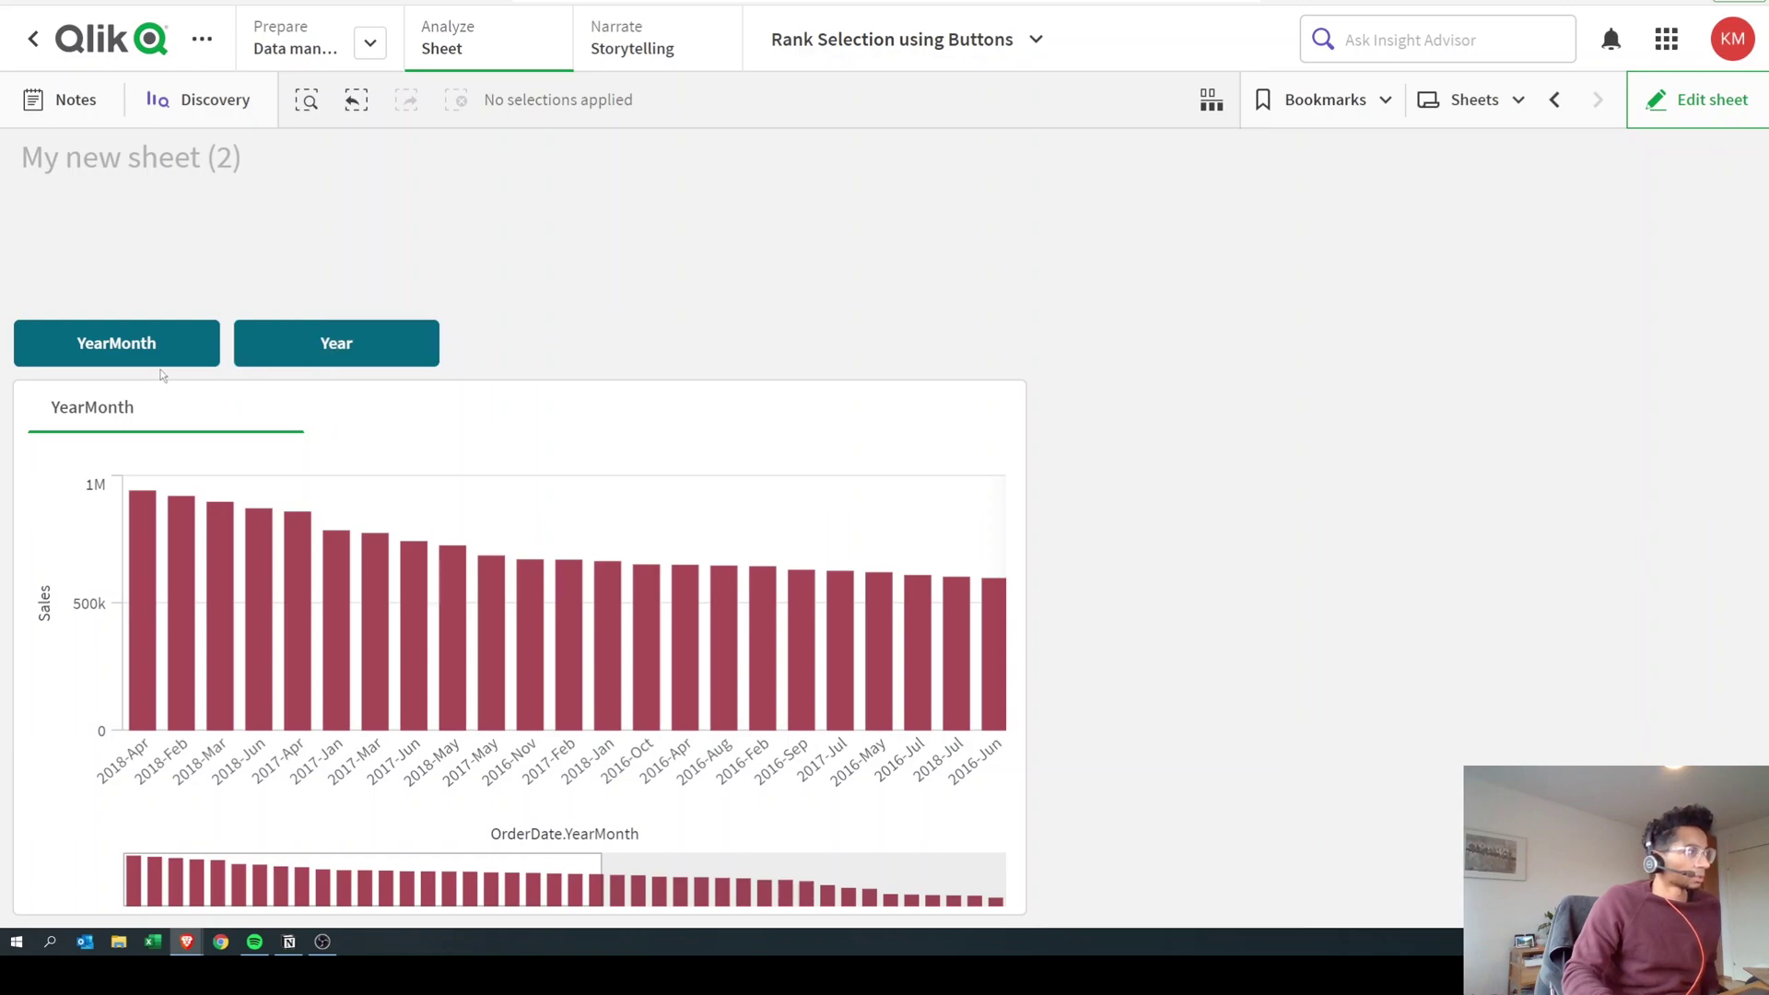